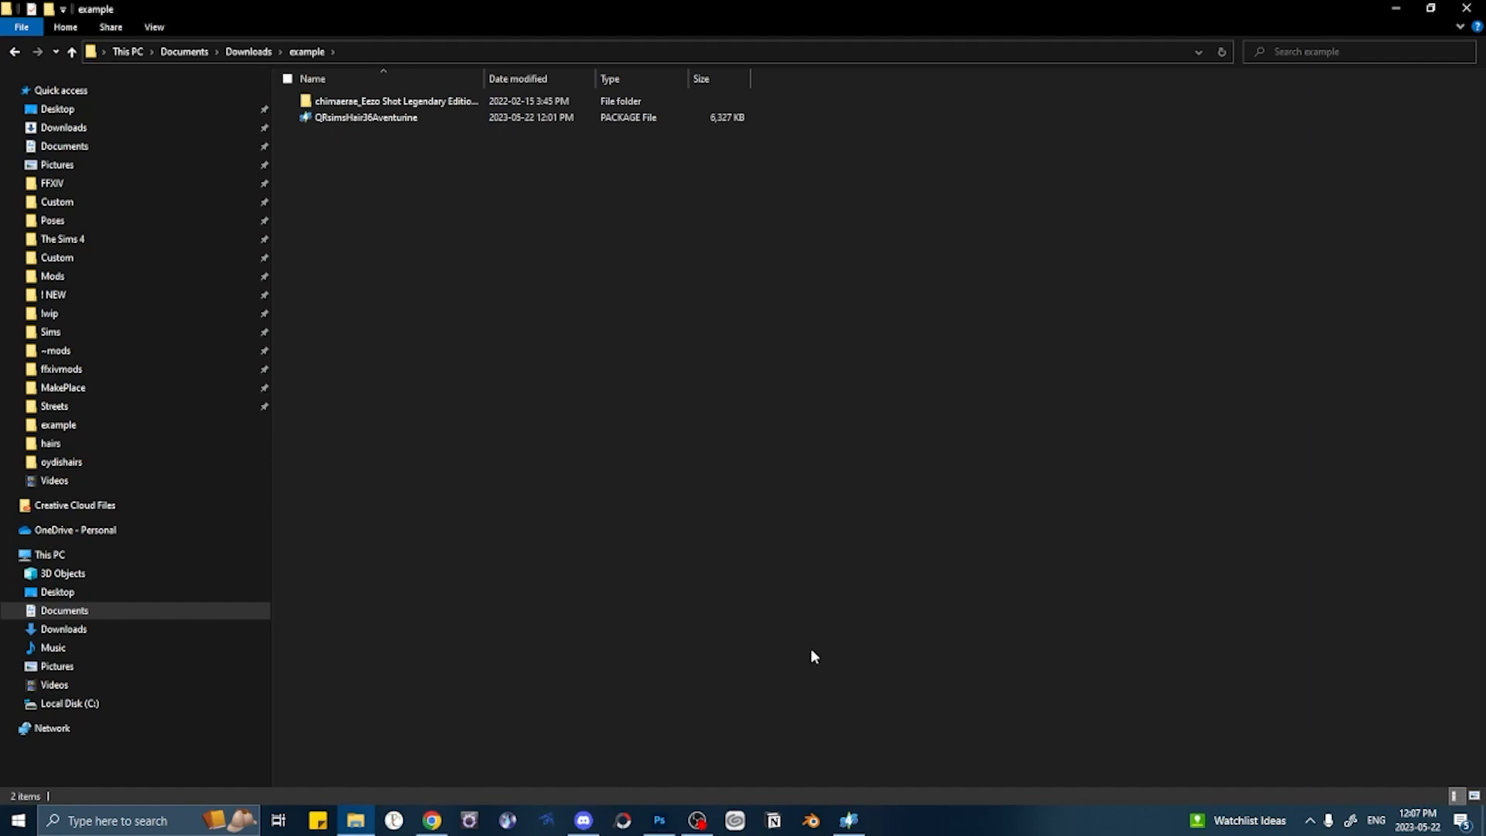
# - Switch to Sims 4 Studio and look at the QRsimsHair36Aventurine hair on the preview model
pyautogui.click(849, 819)
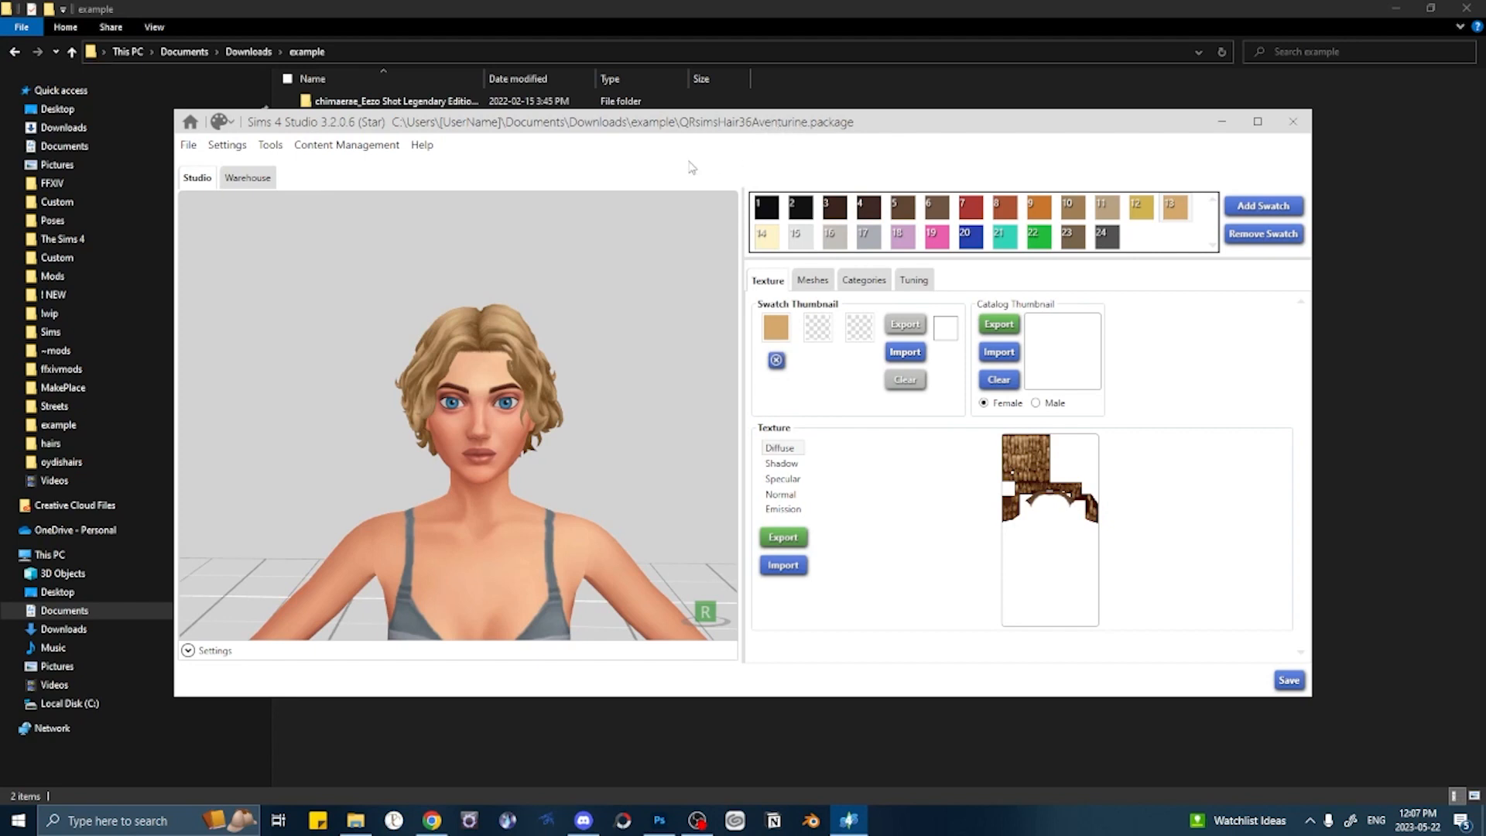
pyautogui.moveTo(469, 367); pyautogui.dragTo(464, 410)
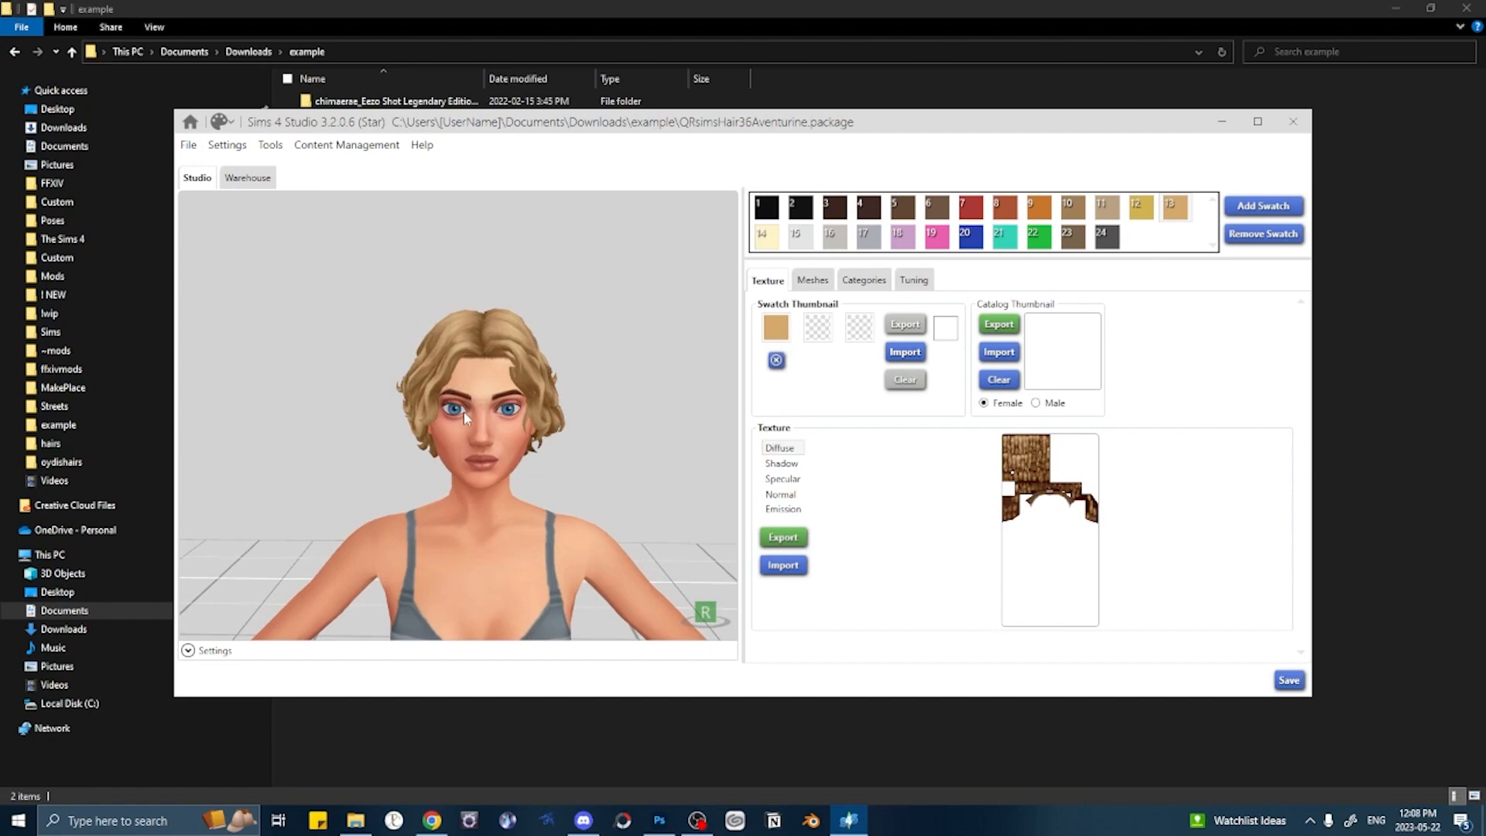
pyautogui.moveTo(463, 411); pyautogui.dragTo(462, 410)
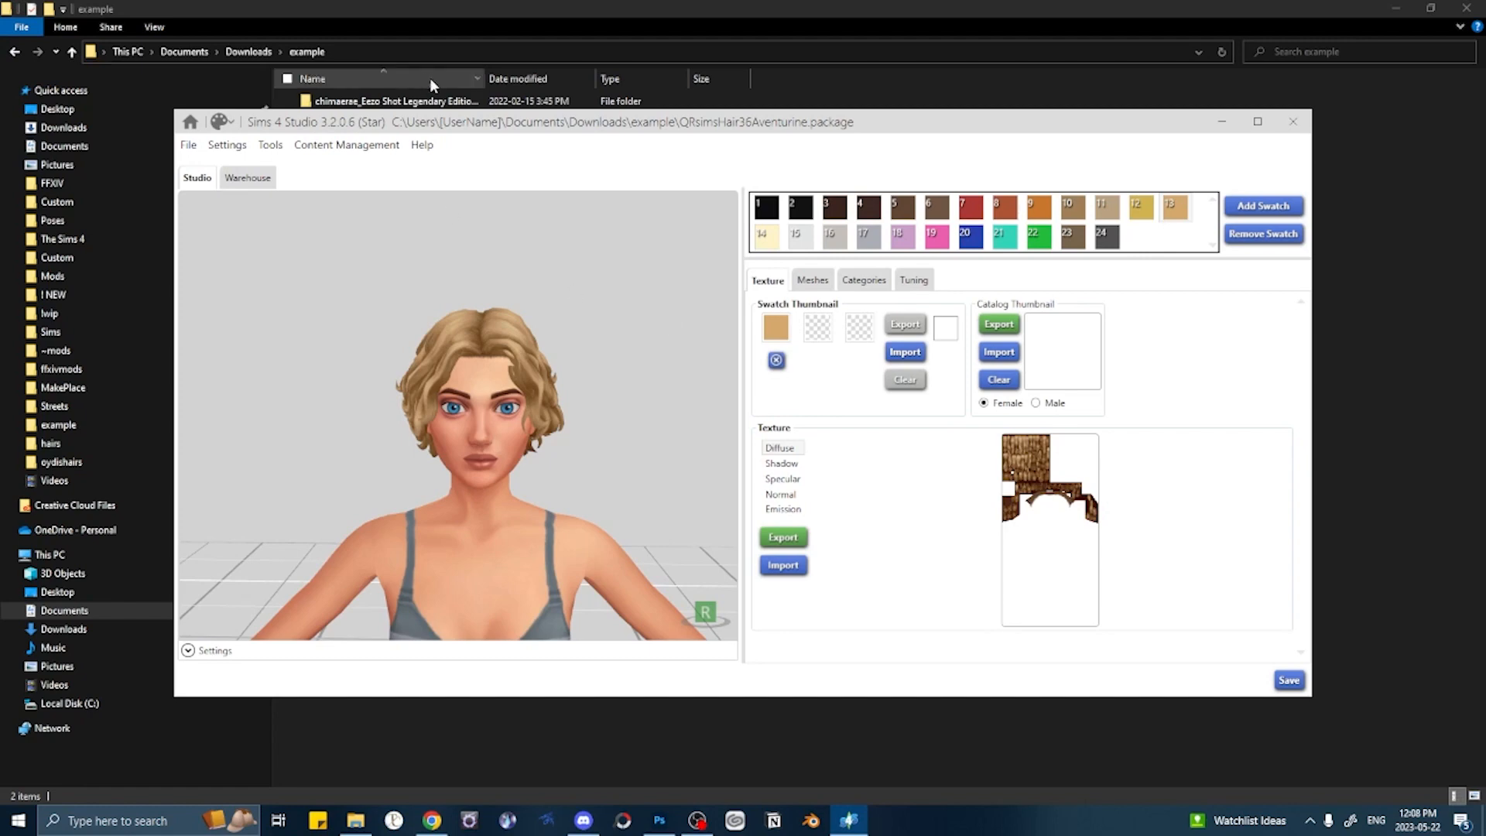
# - In File Explorer, examine the Eezo Shot Legendary Edition Resource Pack folder and the action files in its Photoshop Actions subfolder
pyautogui.click(596, 11)
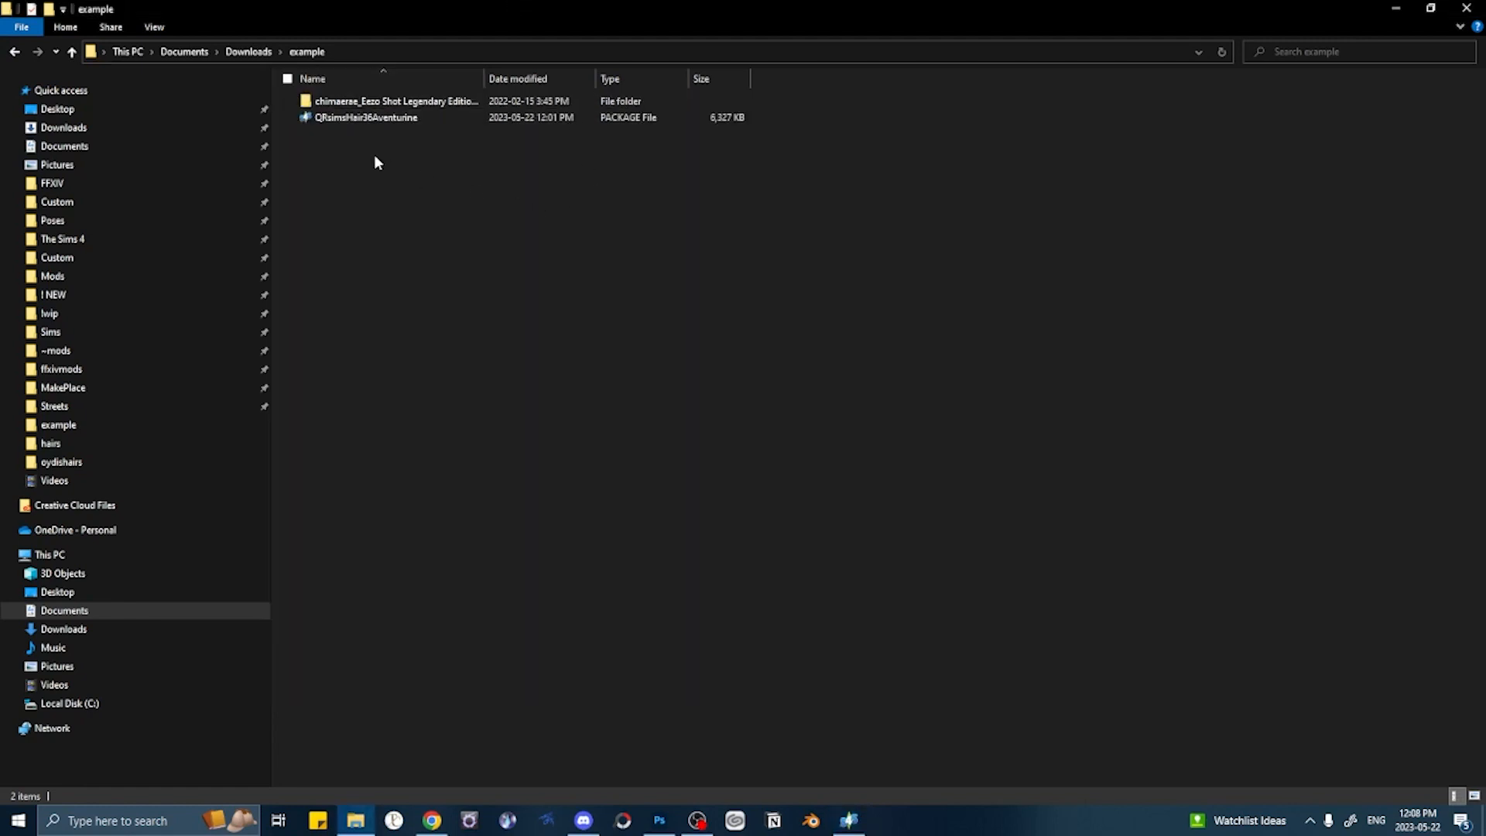
pyautogui.click(413, 118)
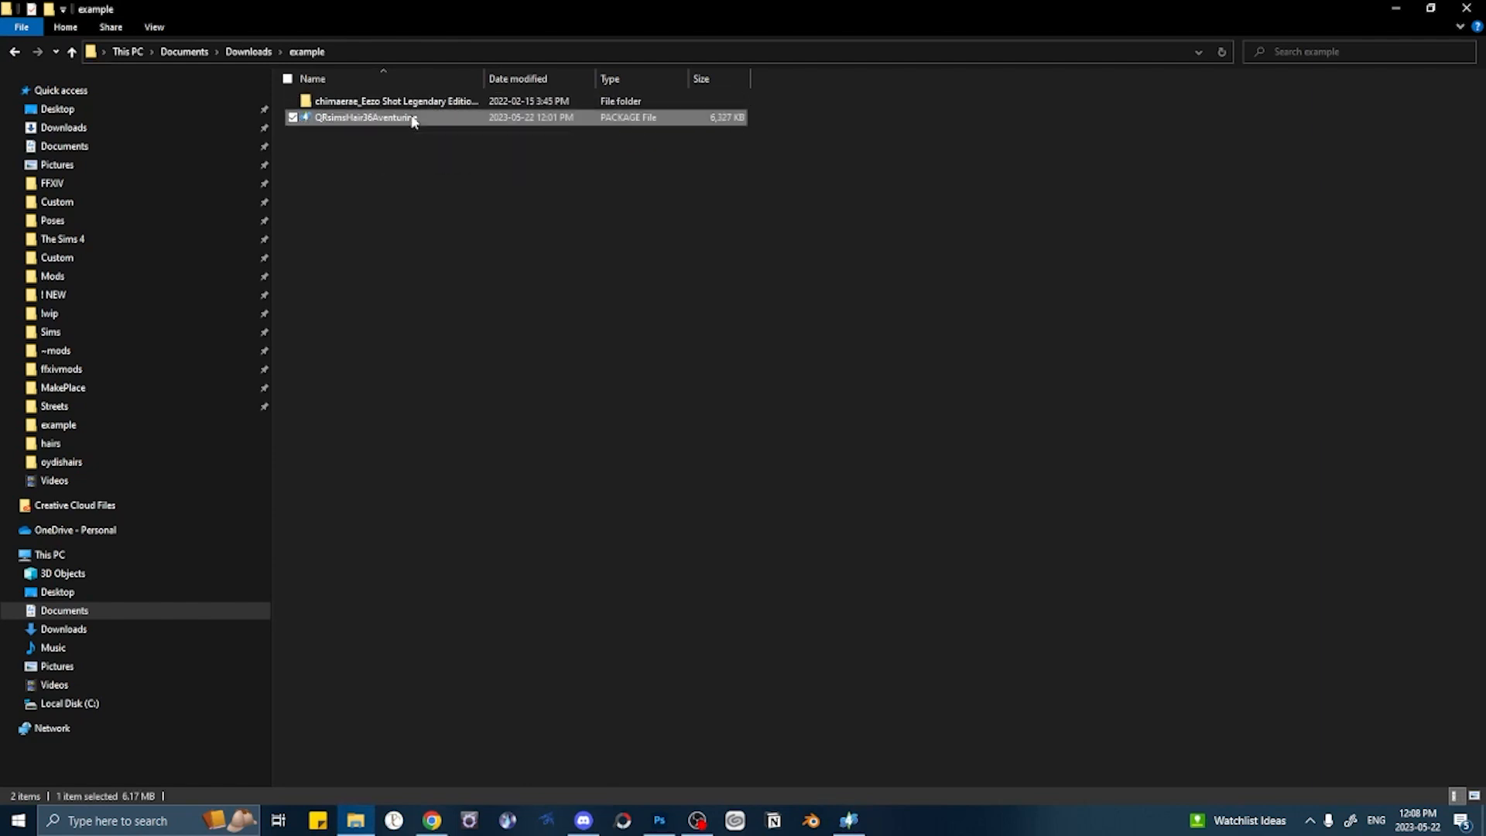
pyautogui.doubleClick(484, 78)
pyautogui.press('Up')
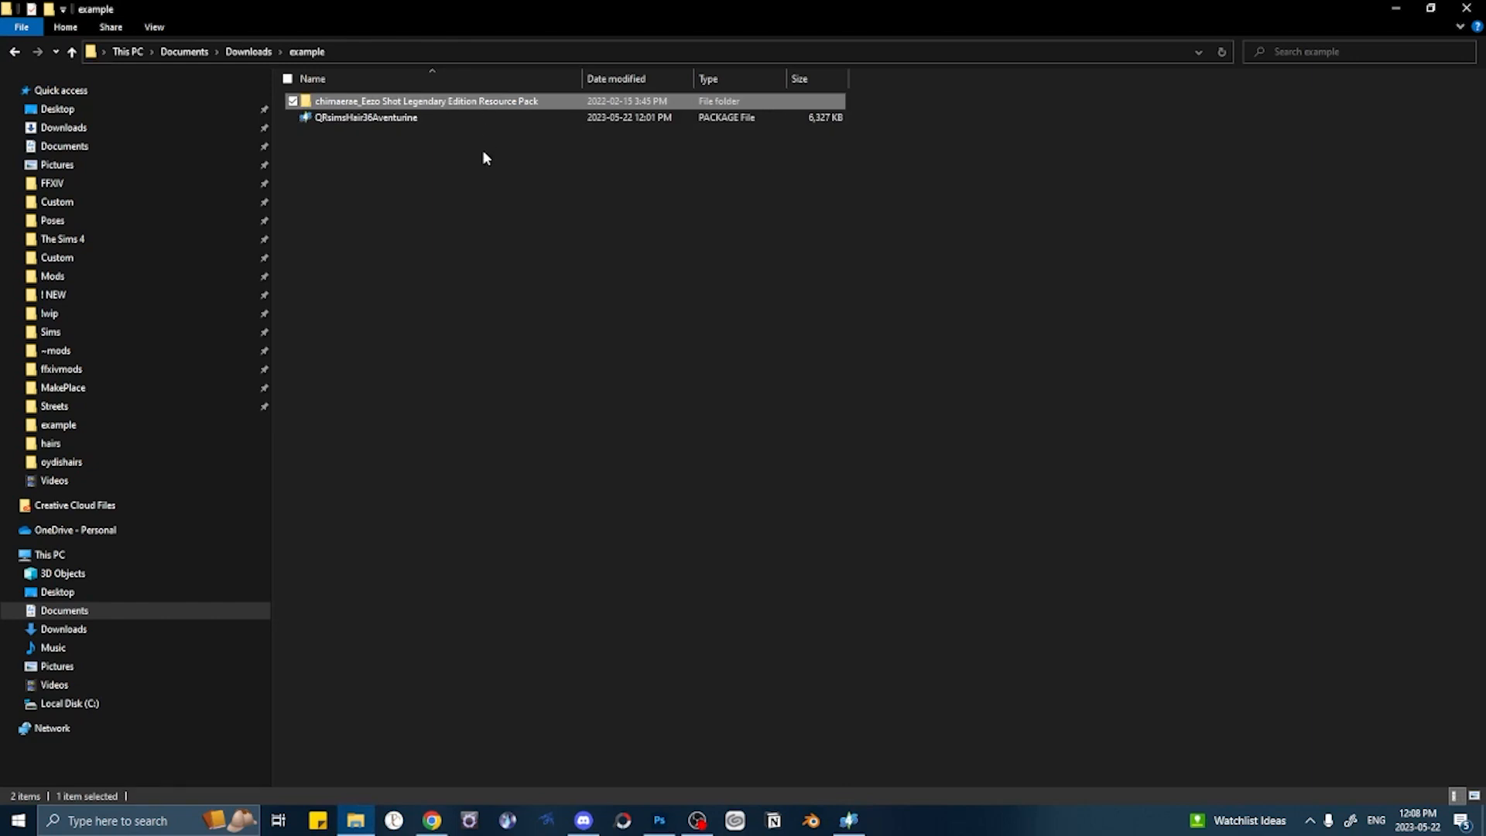
pyautogui.doubleClick(487, 104)
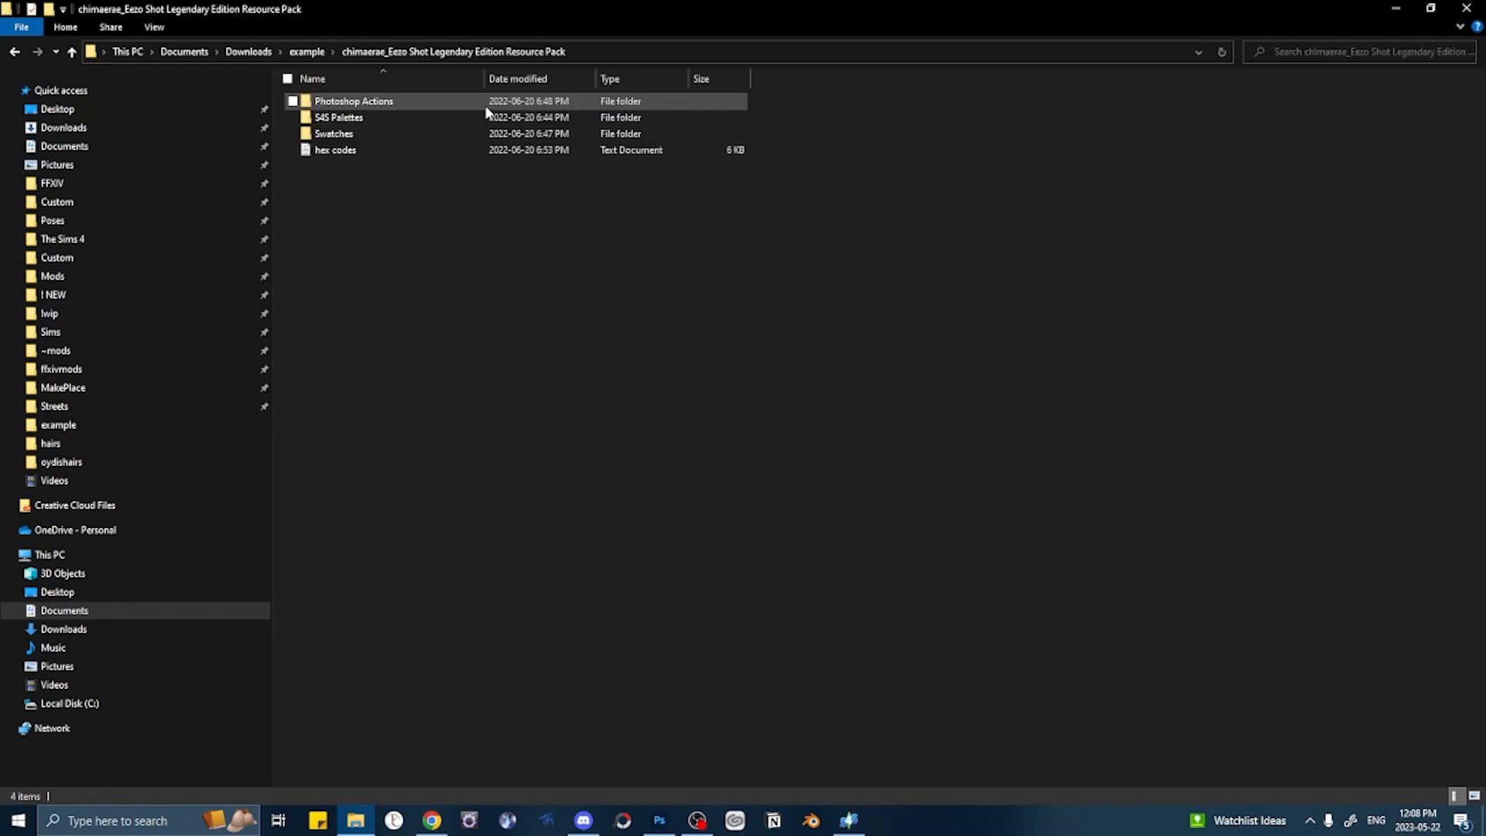
pyautogui.doubleClick(412, 101)
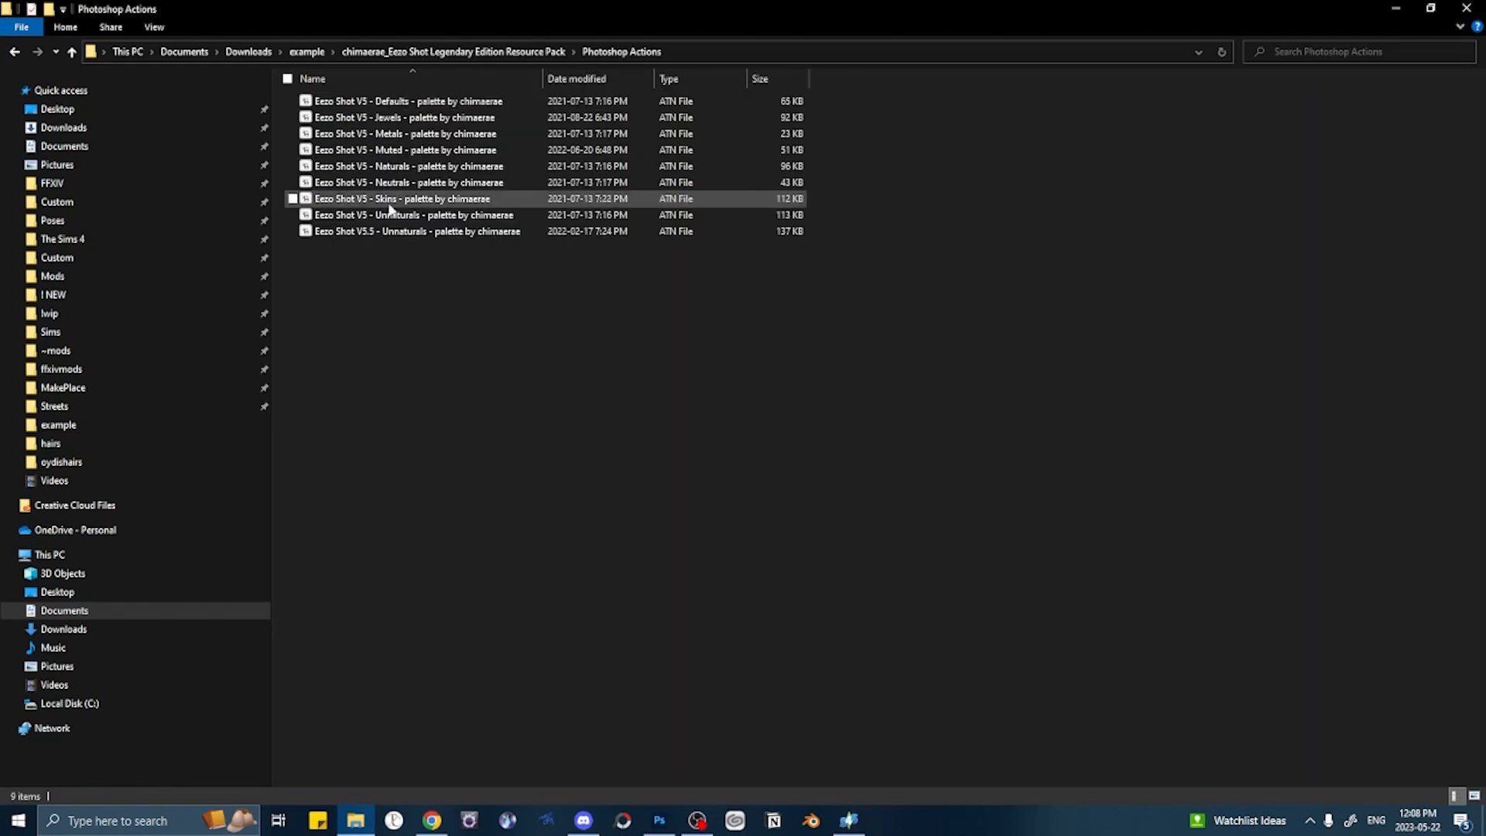
pyautogui.click(367, 50)
# - Find and launch XnConvert, then minimize its window
pyautogui.click(116, 820)
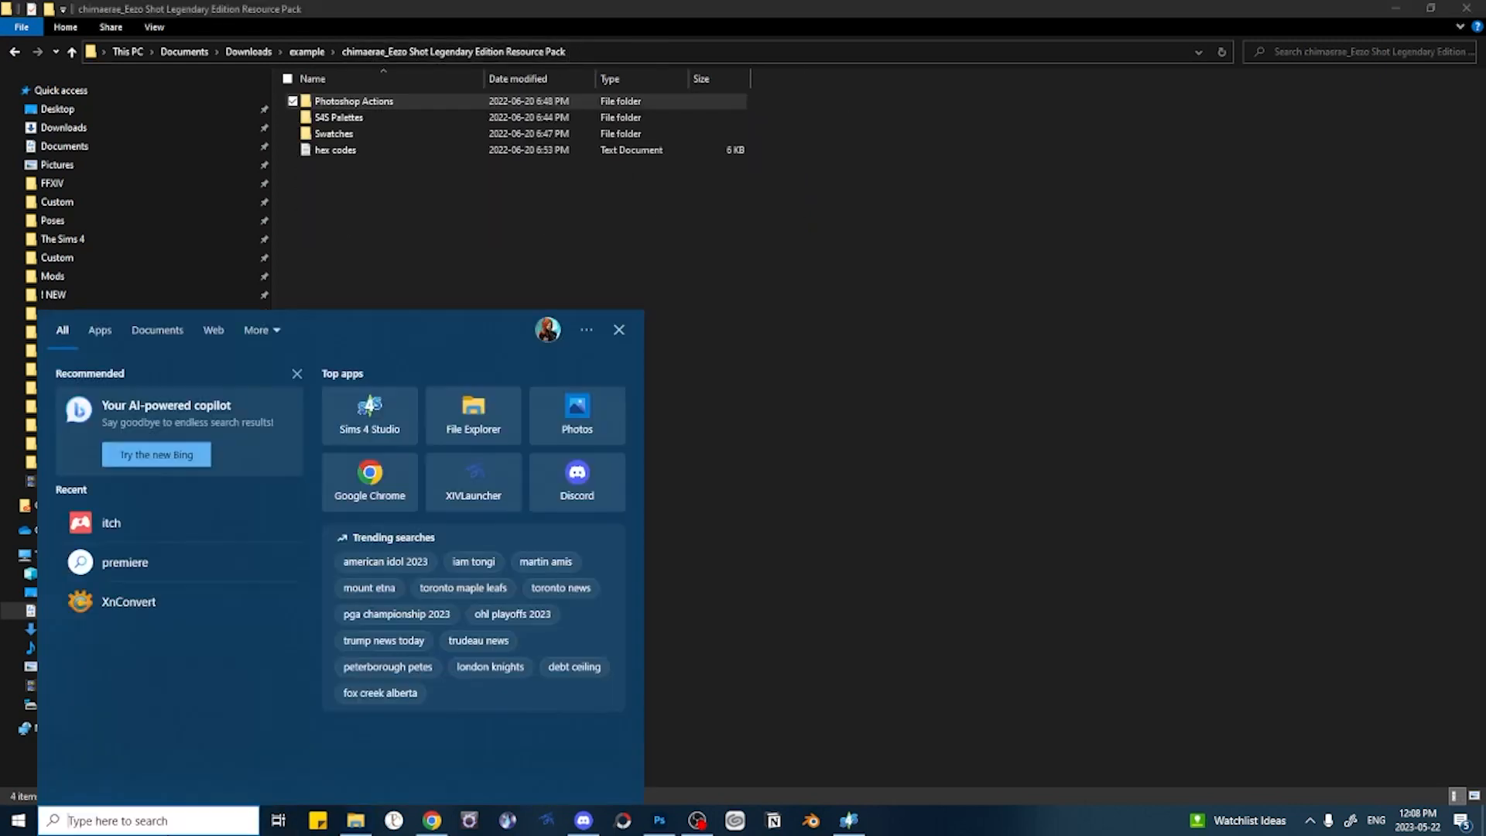
pyautogui.write('xn')
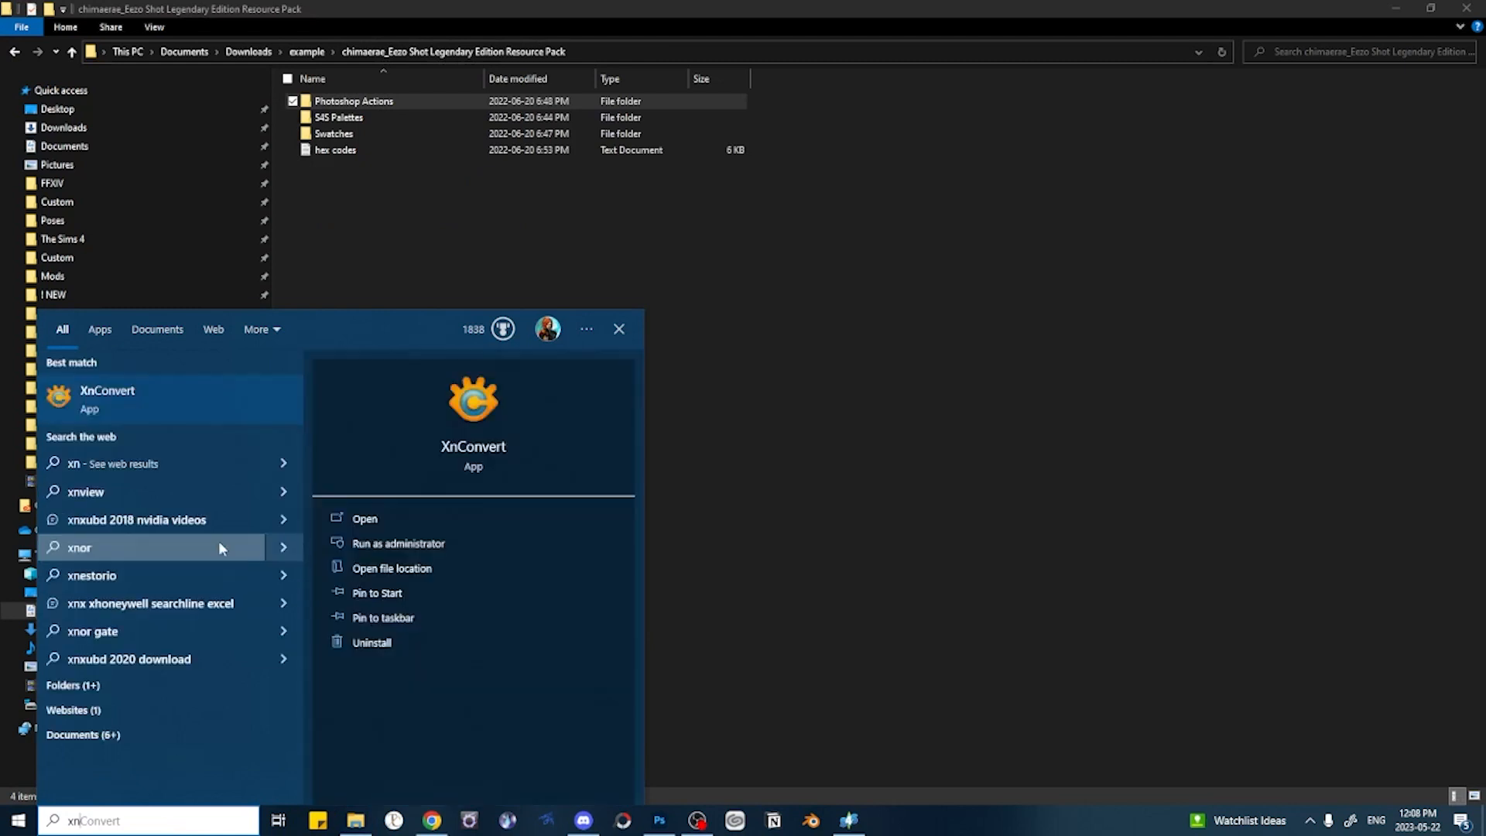
pyautogui.click(179, 410)
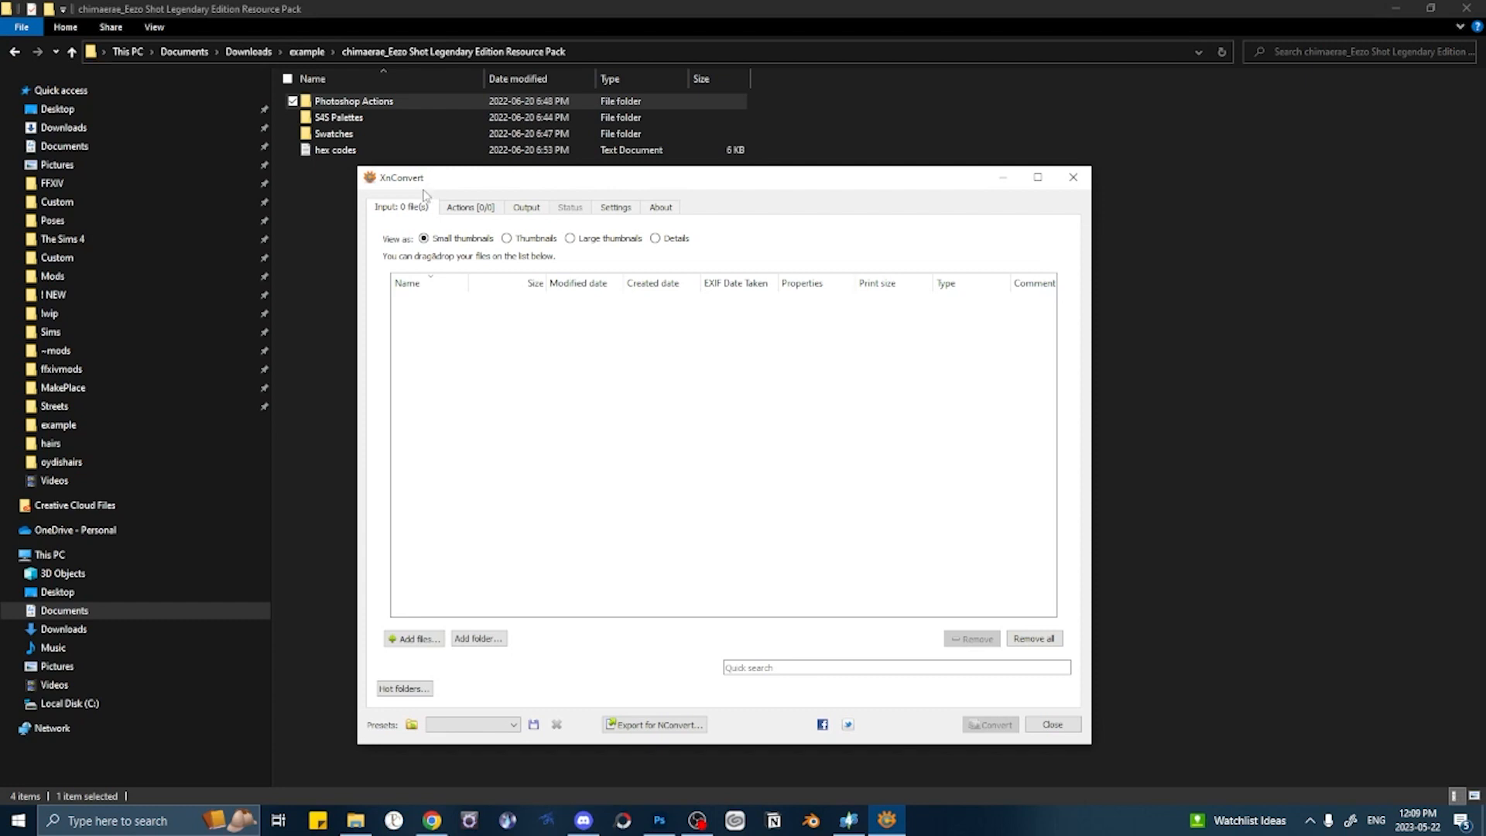
pyautogui.click(1015, 185)
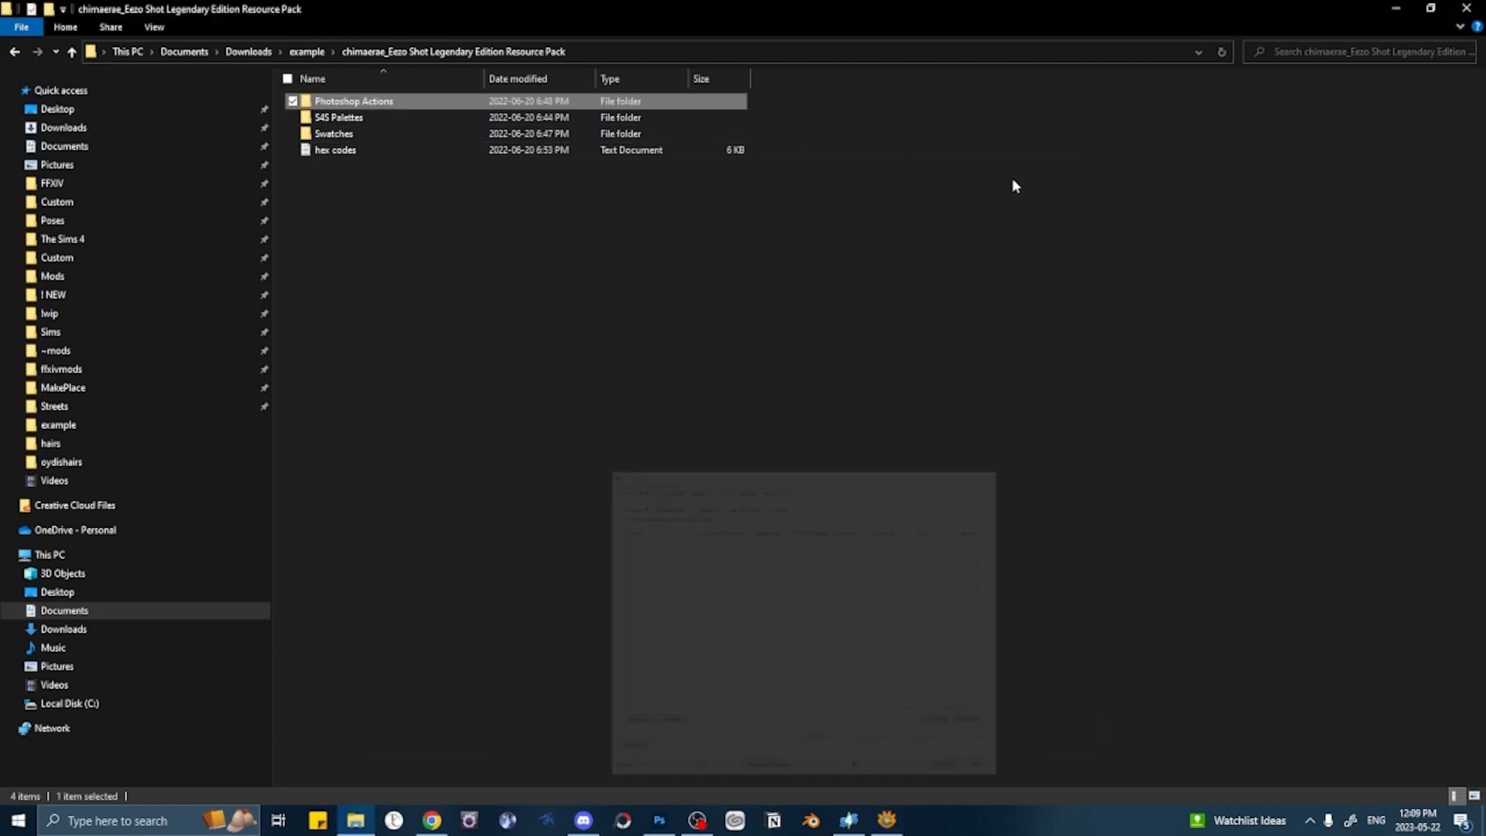
# - Switch to Photoshop and open the recent texture file 1.dds
pyautogui.moveTo(660, 819)
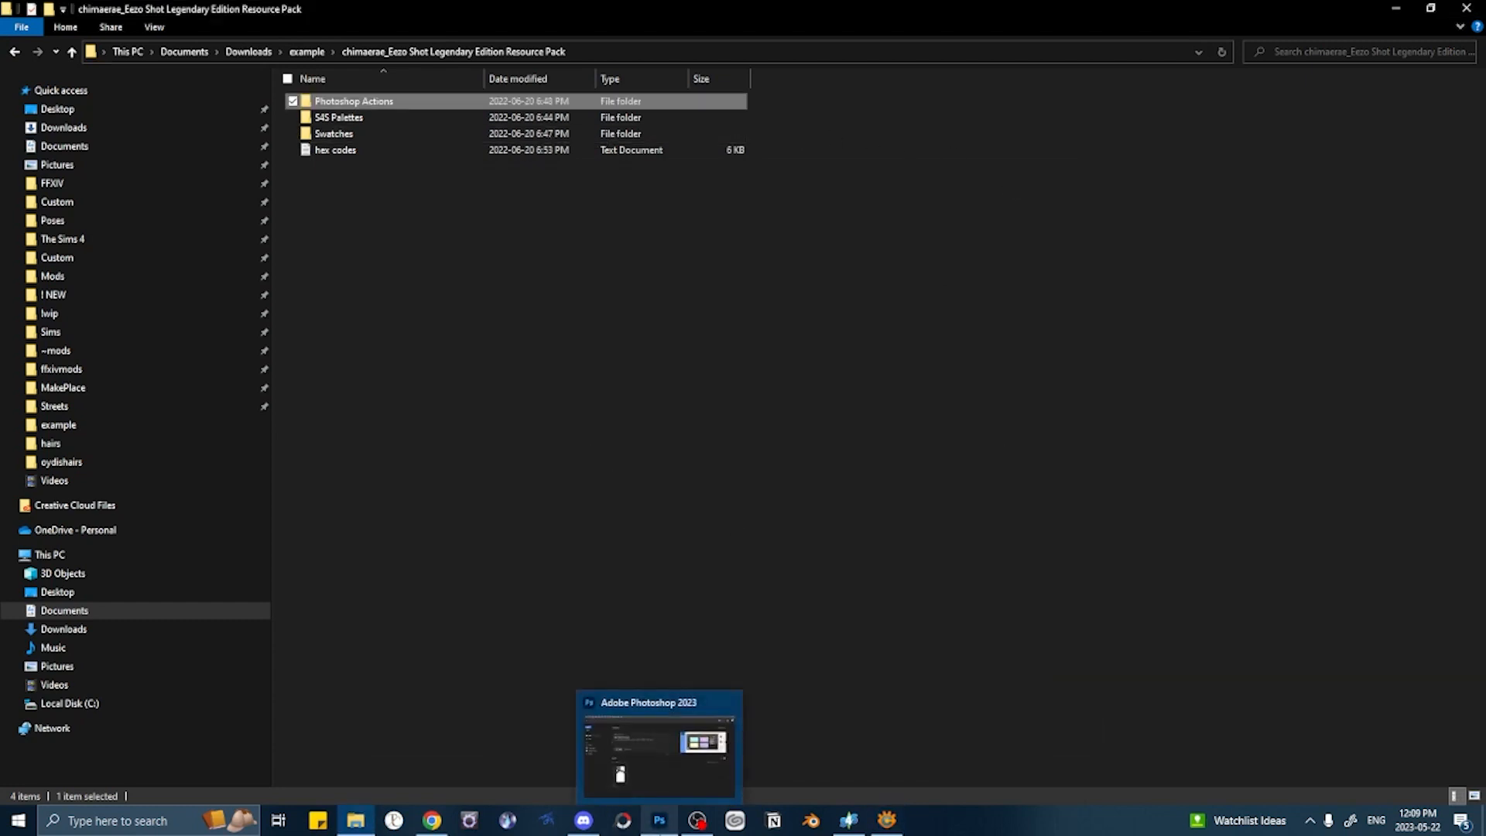
pyautogui.moveTo(684, 706)
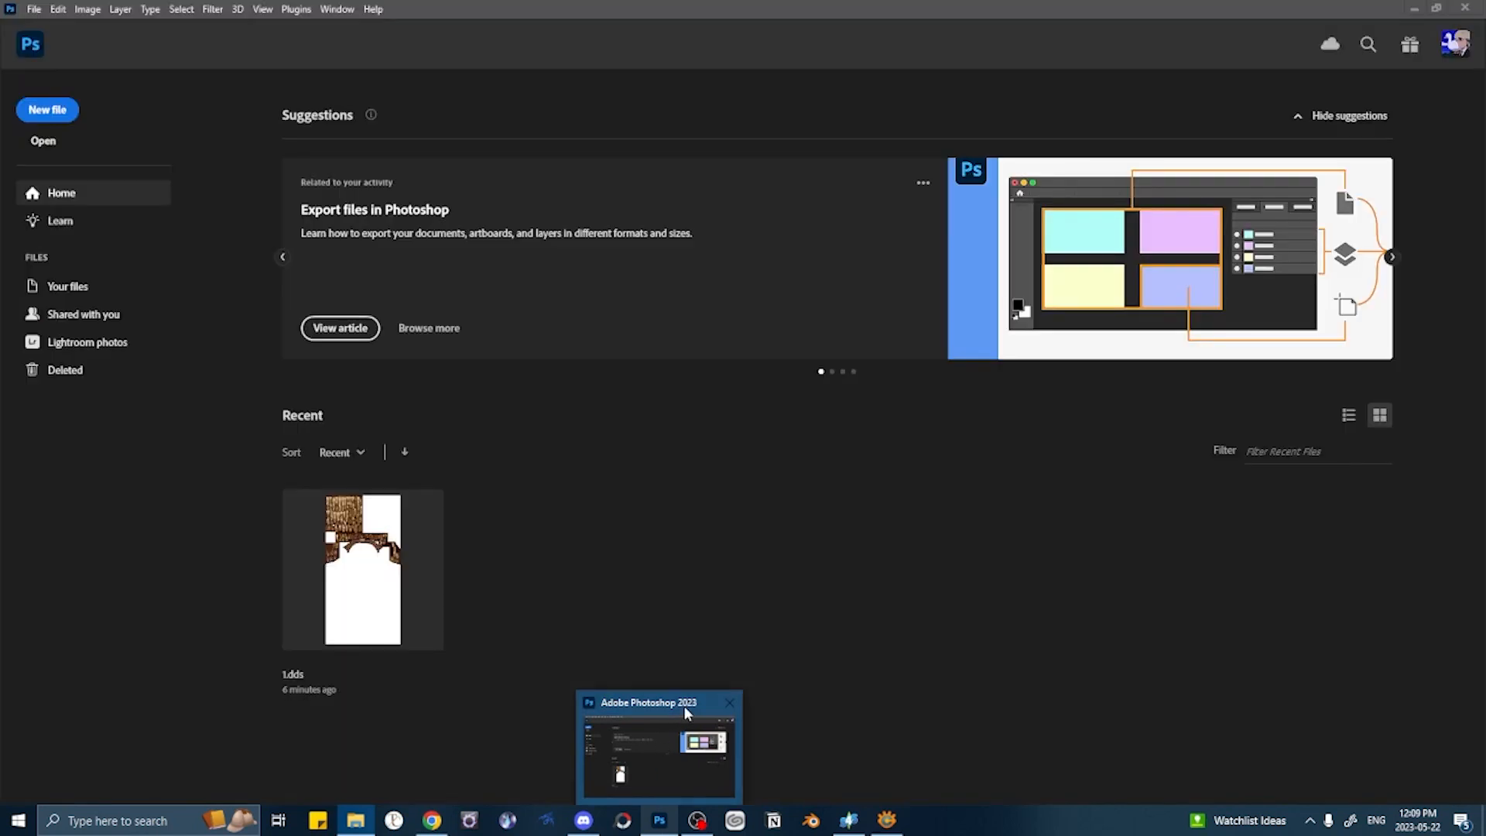
pyautogui.click(669, 734)
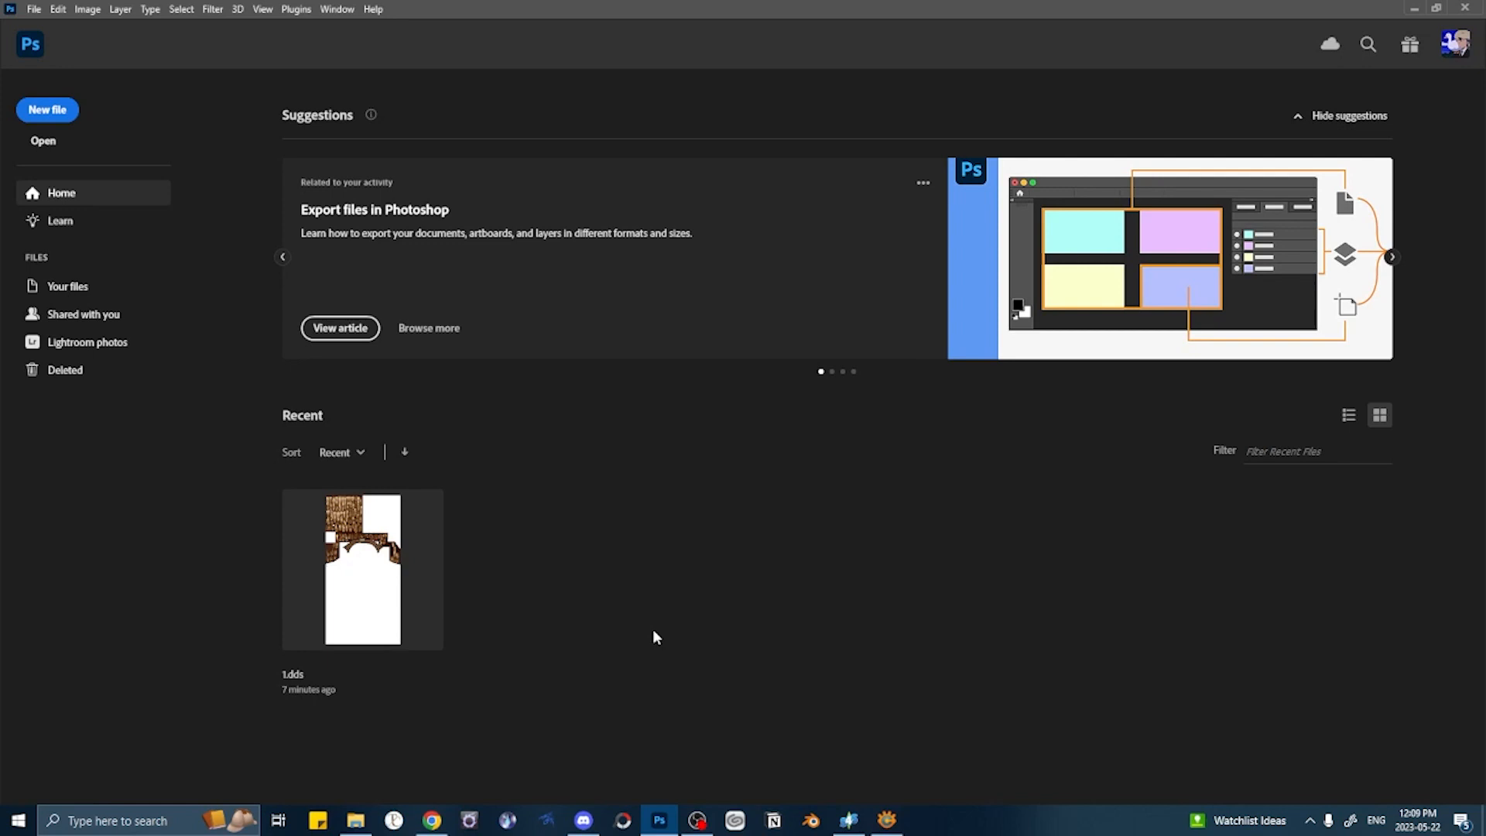
pyautogui.click(349, 554)
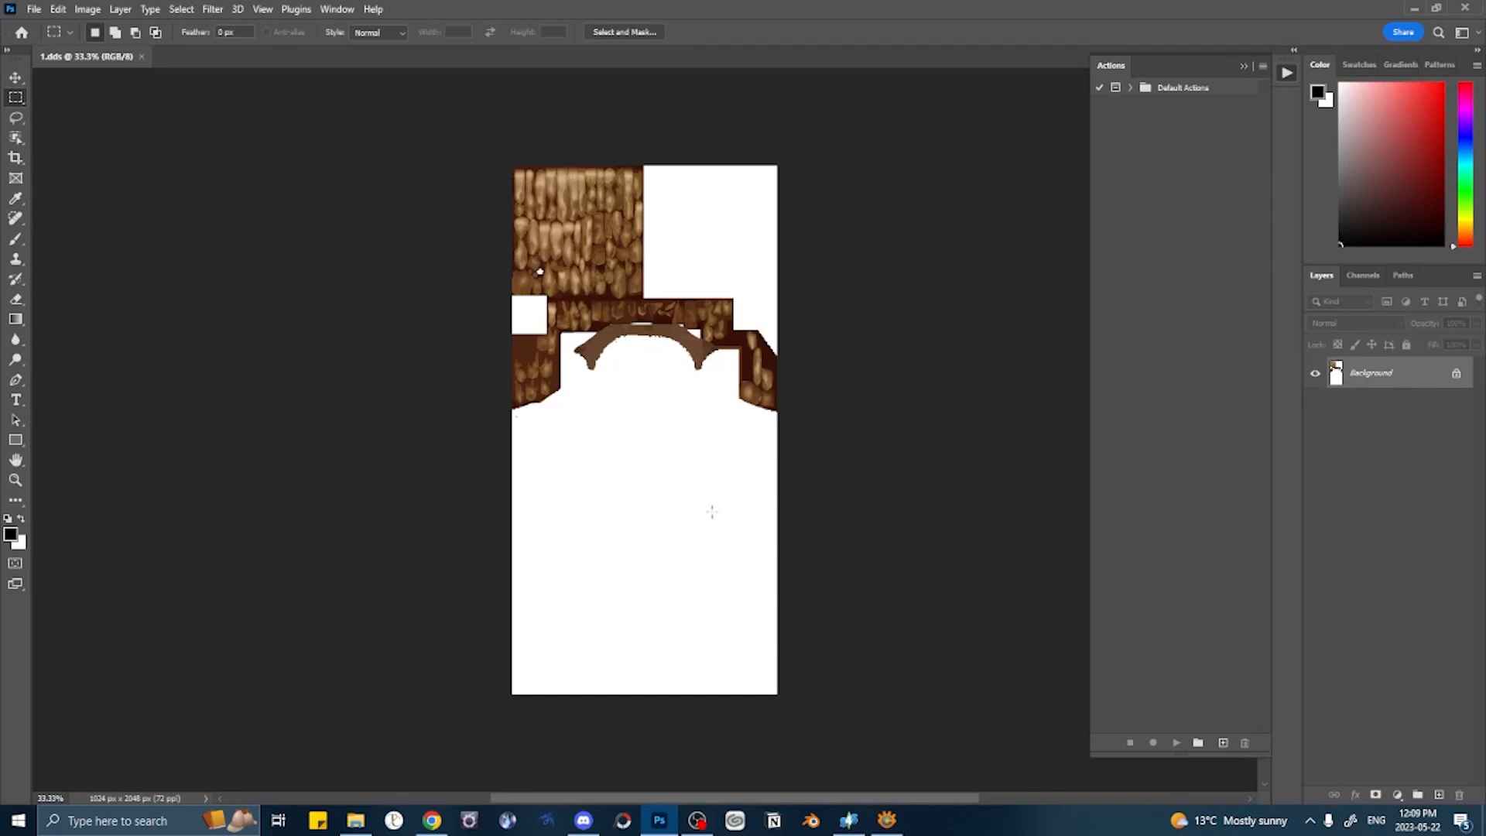
# - Switch to Sims 4 Studio, select swatch 13 and start exporting its diffuse texture
pyautogui.click(849, 821)
pyautogui.moveTo(630, 435); pyautogui.dragTo(611, 464)
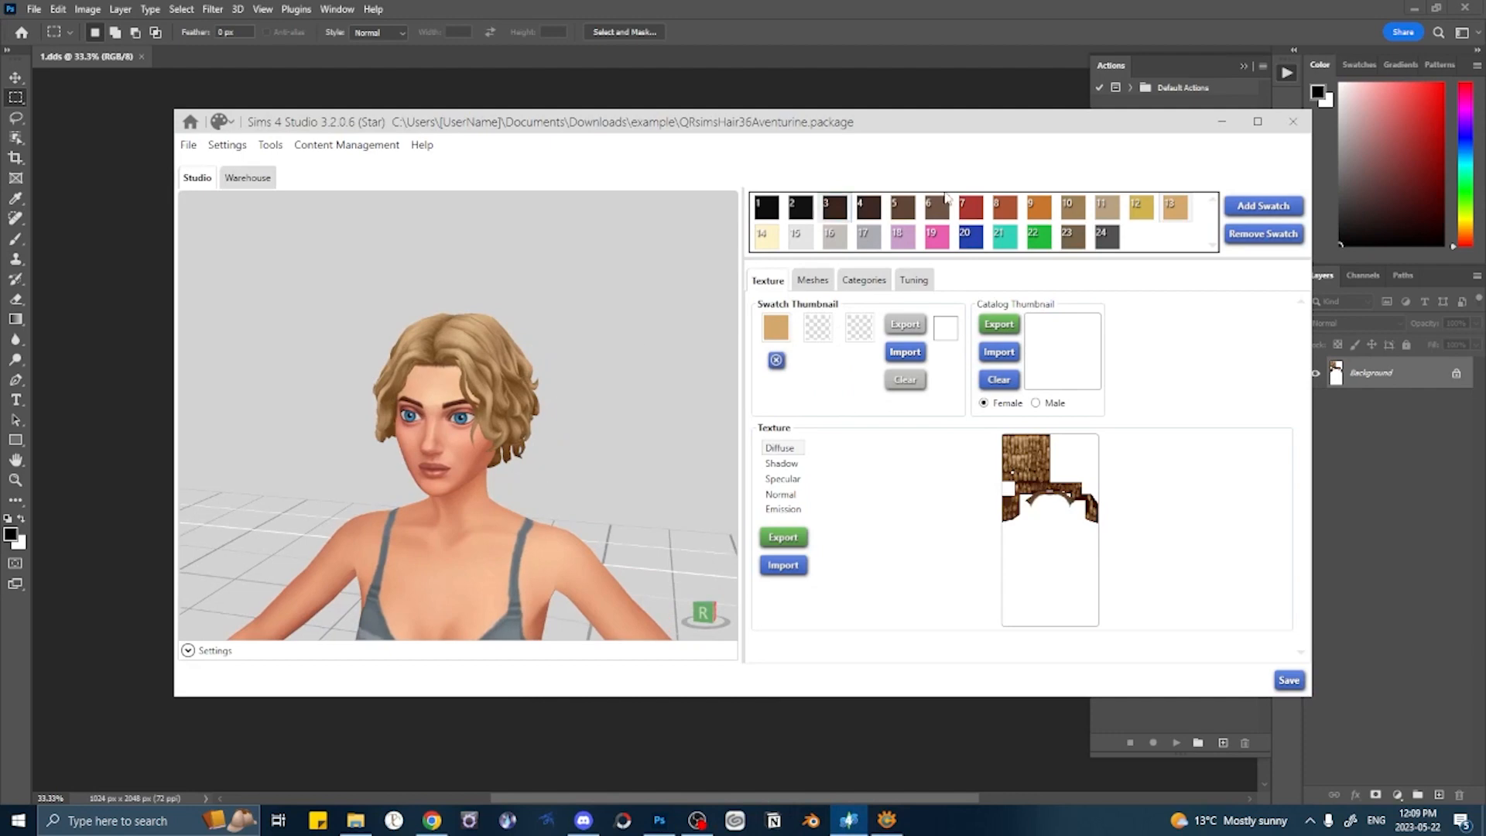
pyautogui.click(1184, 207)
pyautogui.click(784, 538)
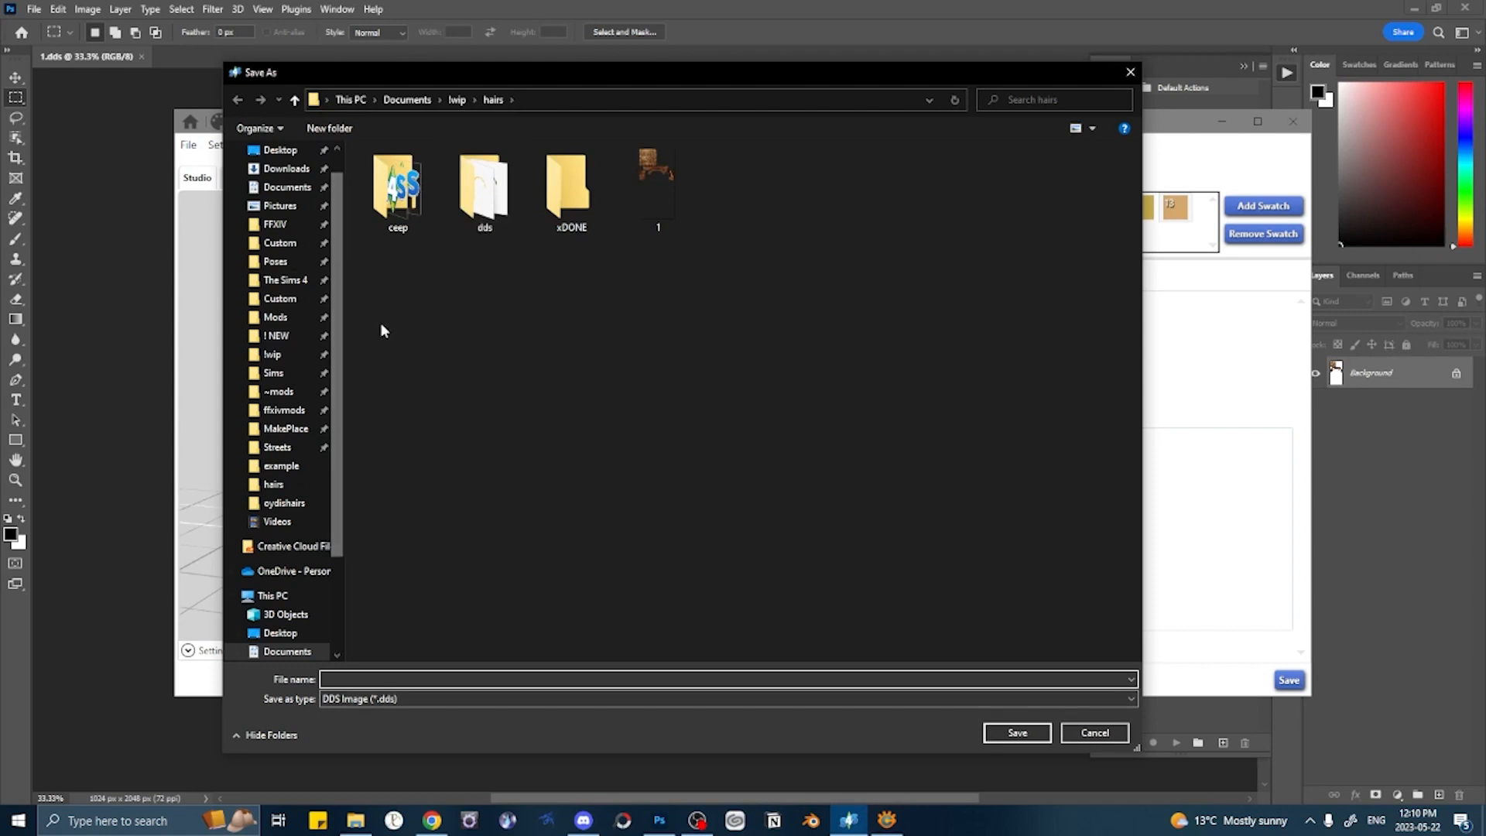
# - Save the exported diffuse texture as a DDS image in the example folder inside Downloads
pyautogui.scroll(2, 294, 232)
pyautogui.click(296, 201)
pyautogui.doubleClick(490, 185)
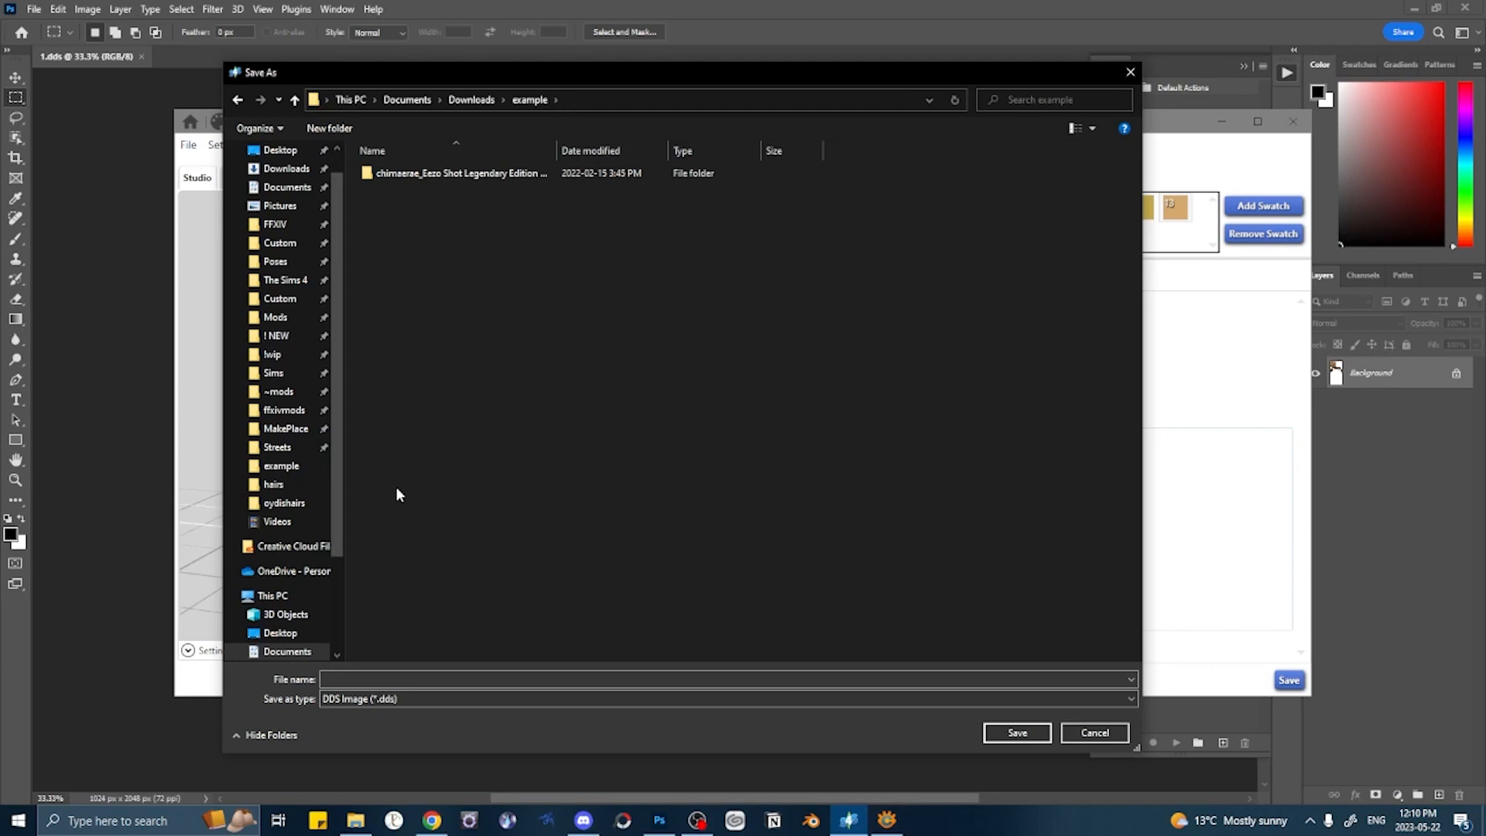
pyautogui.click(344, 679)
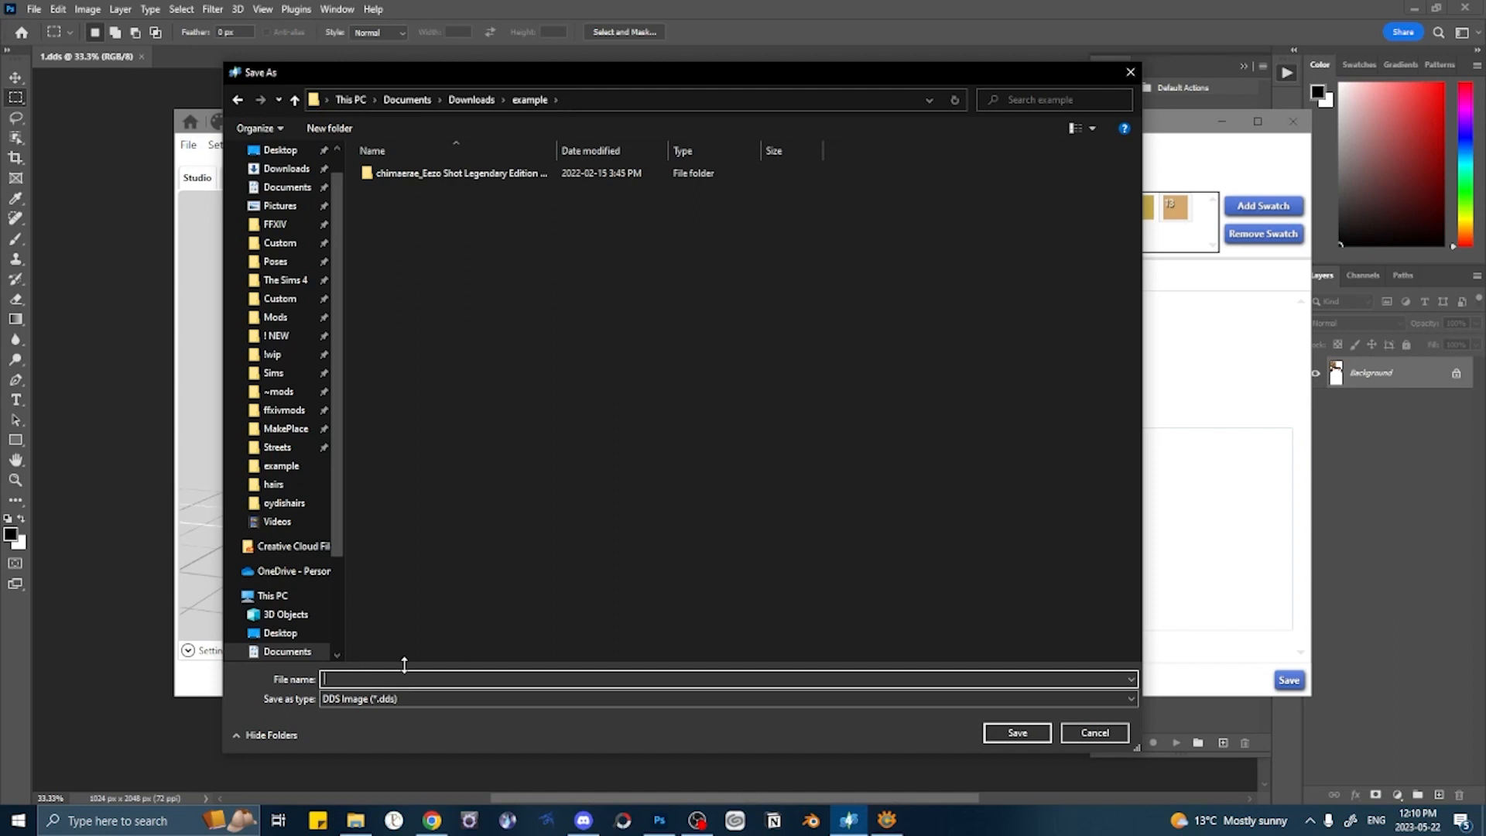
pyautogui.write('1')
pyautogui.press('BackSpace')
pyautogui.click(1015, 733)
# - Switch to Photoshop and load the Eezo Shot V5 - Defaults action set from the resource pack's Photoshop Actions folder
pyautogui.click(584, 7)
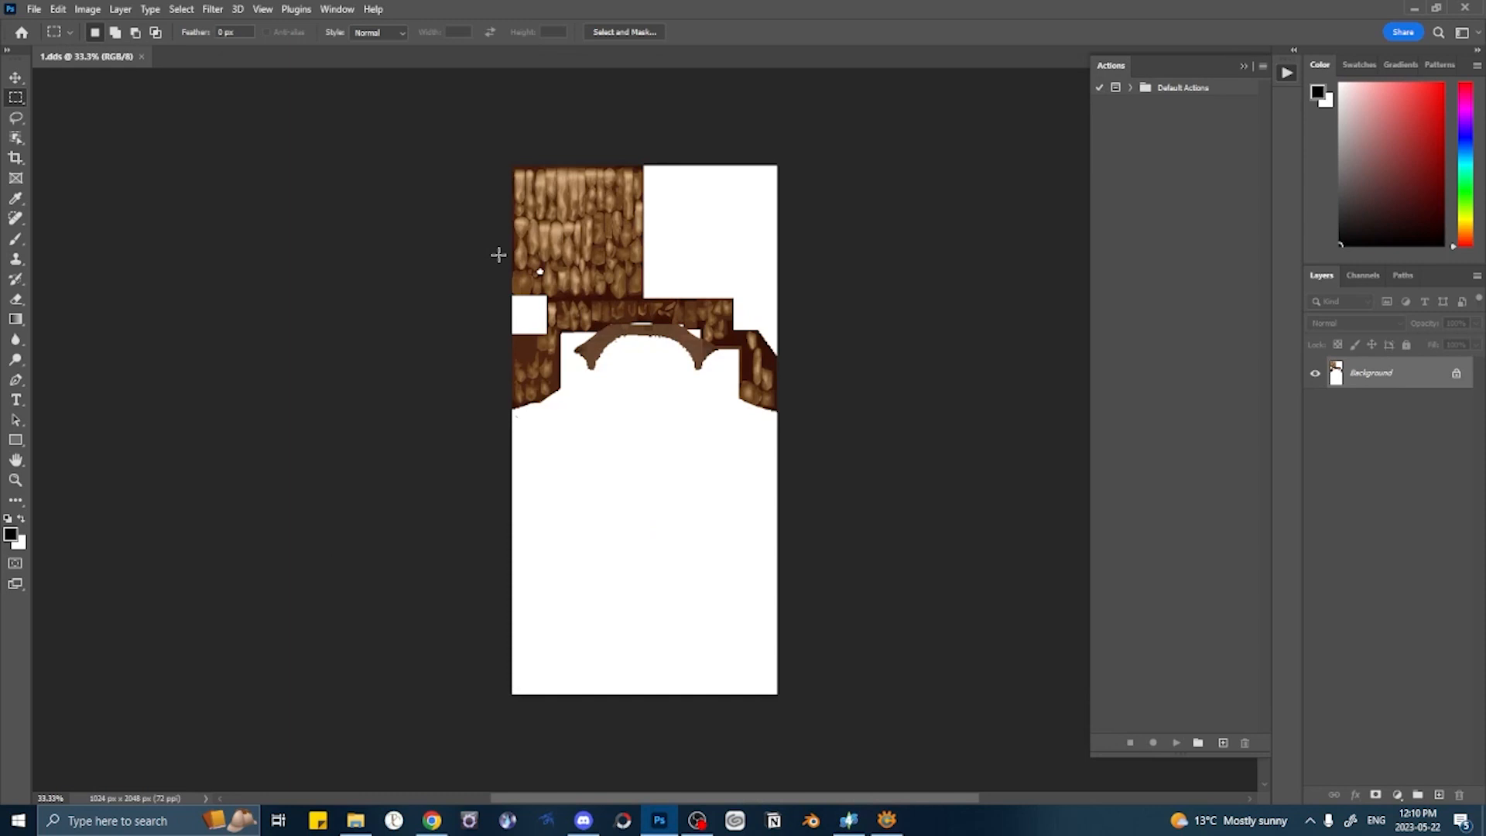
pyautogui.click(1264, 67)
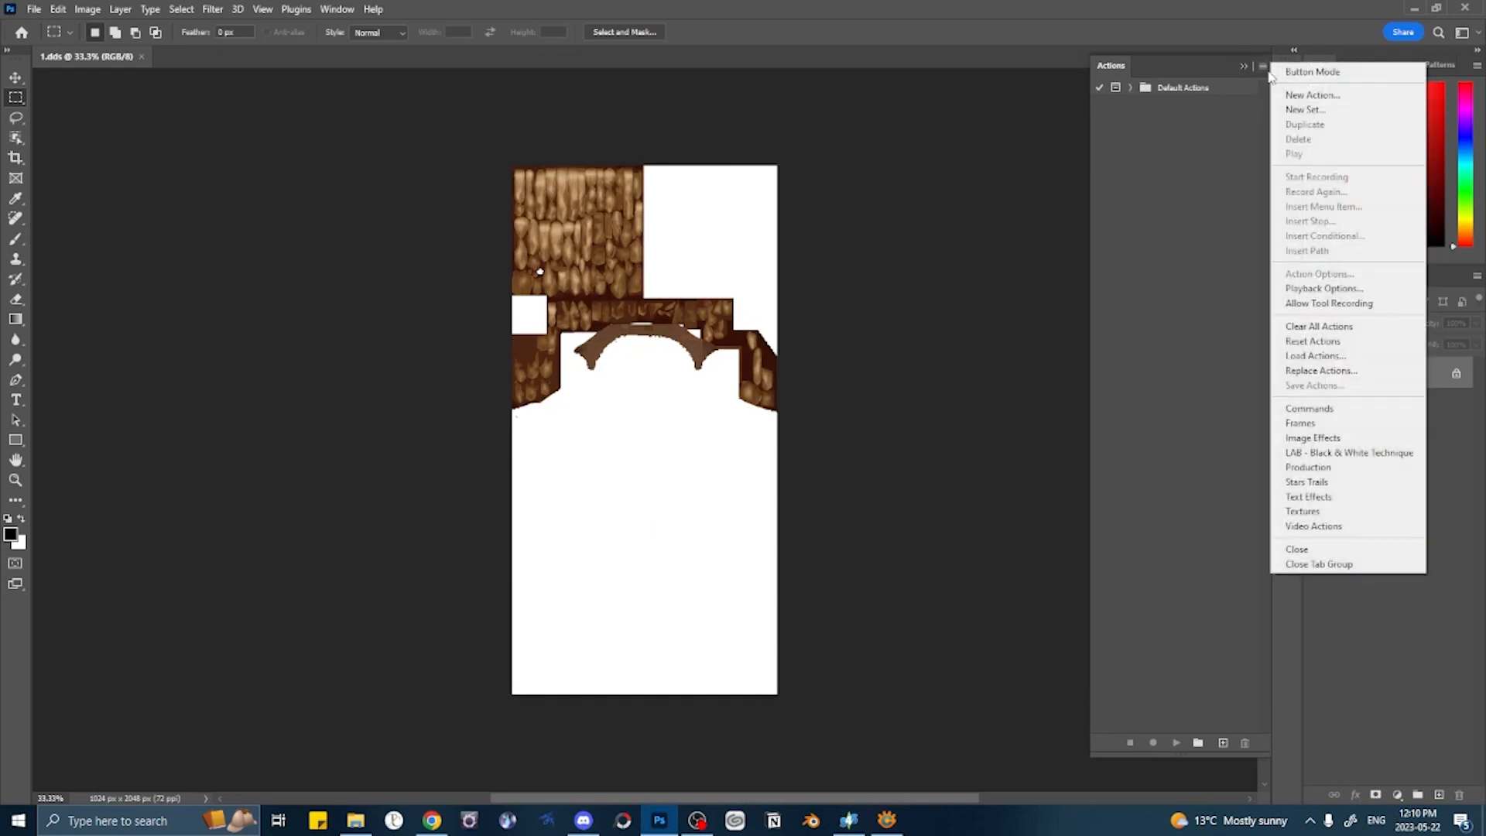
pyautogui.click(1320, 357)
pyautogui.click(103, 140)
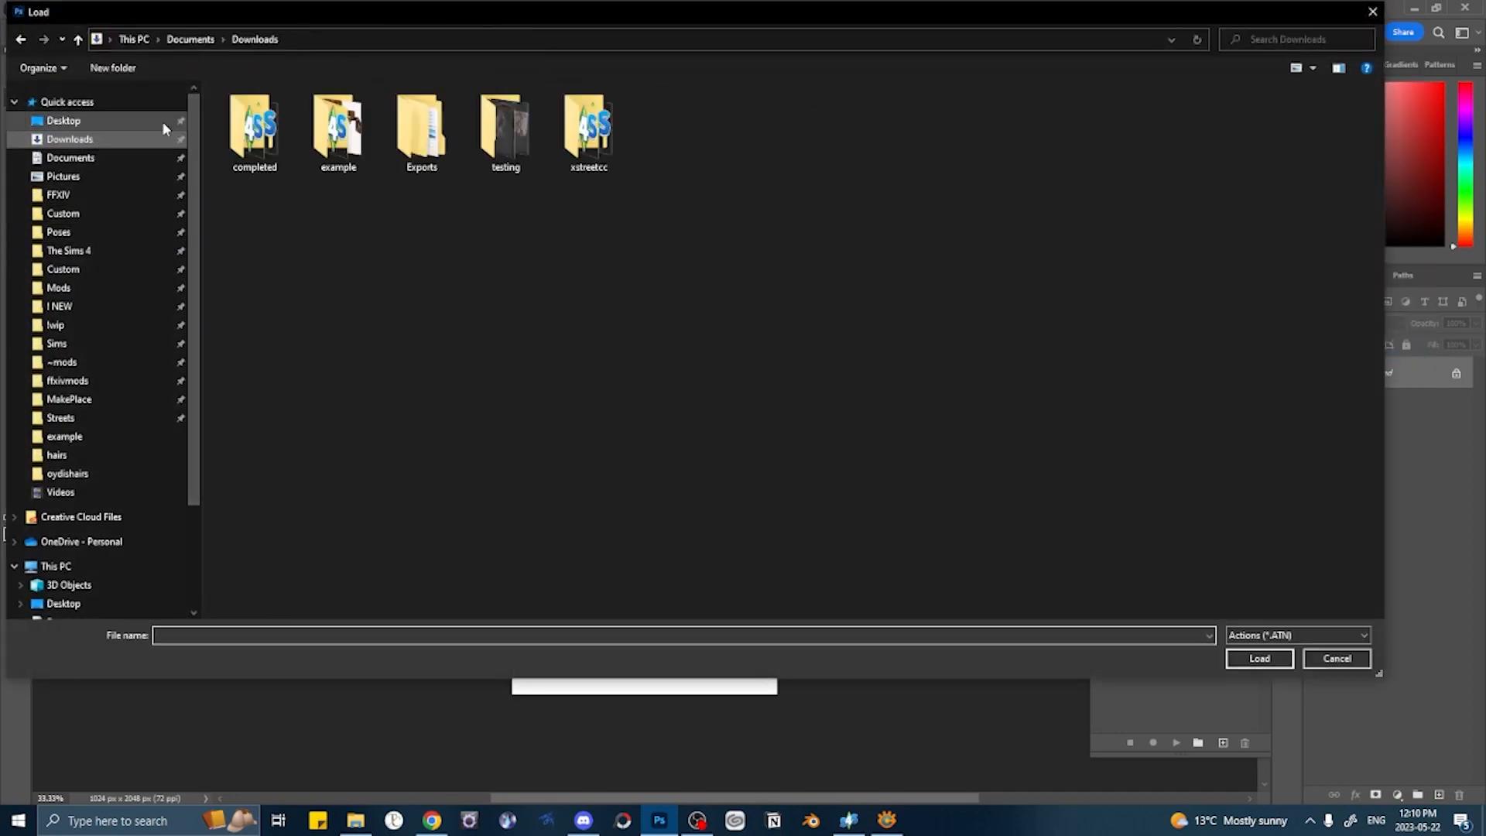
pyautogui.doubleClick(370, 133)
pyautogui.doubleClick(306, 113)
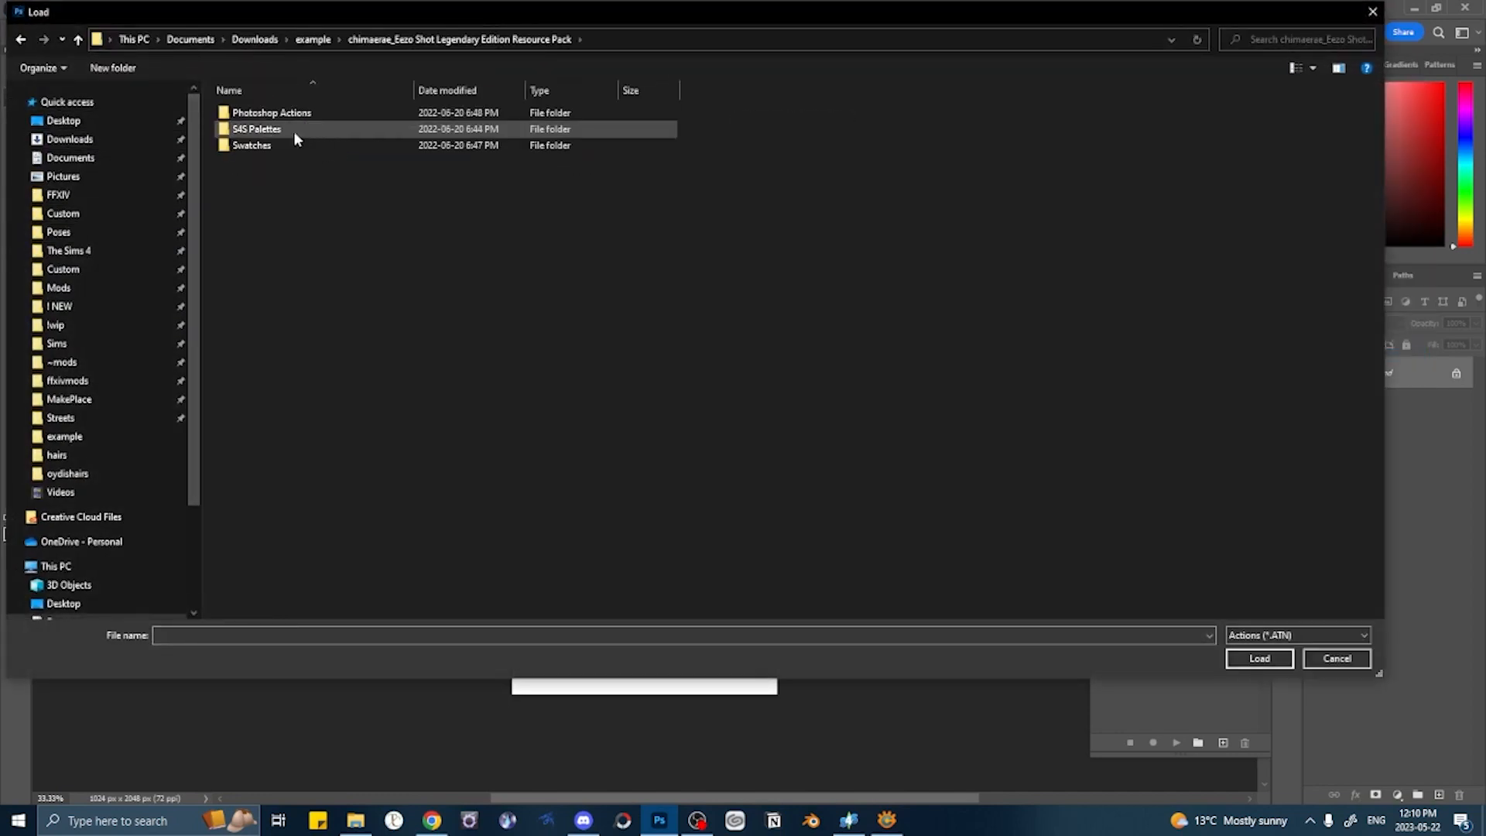
pyautogui.doubleClick(317, 113)
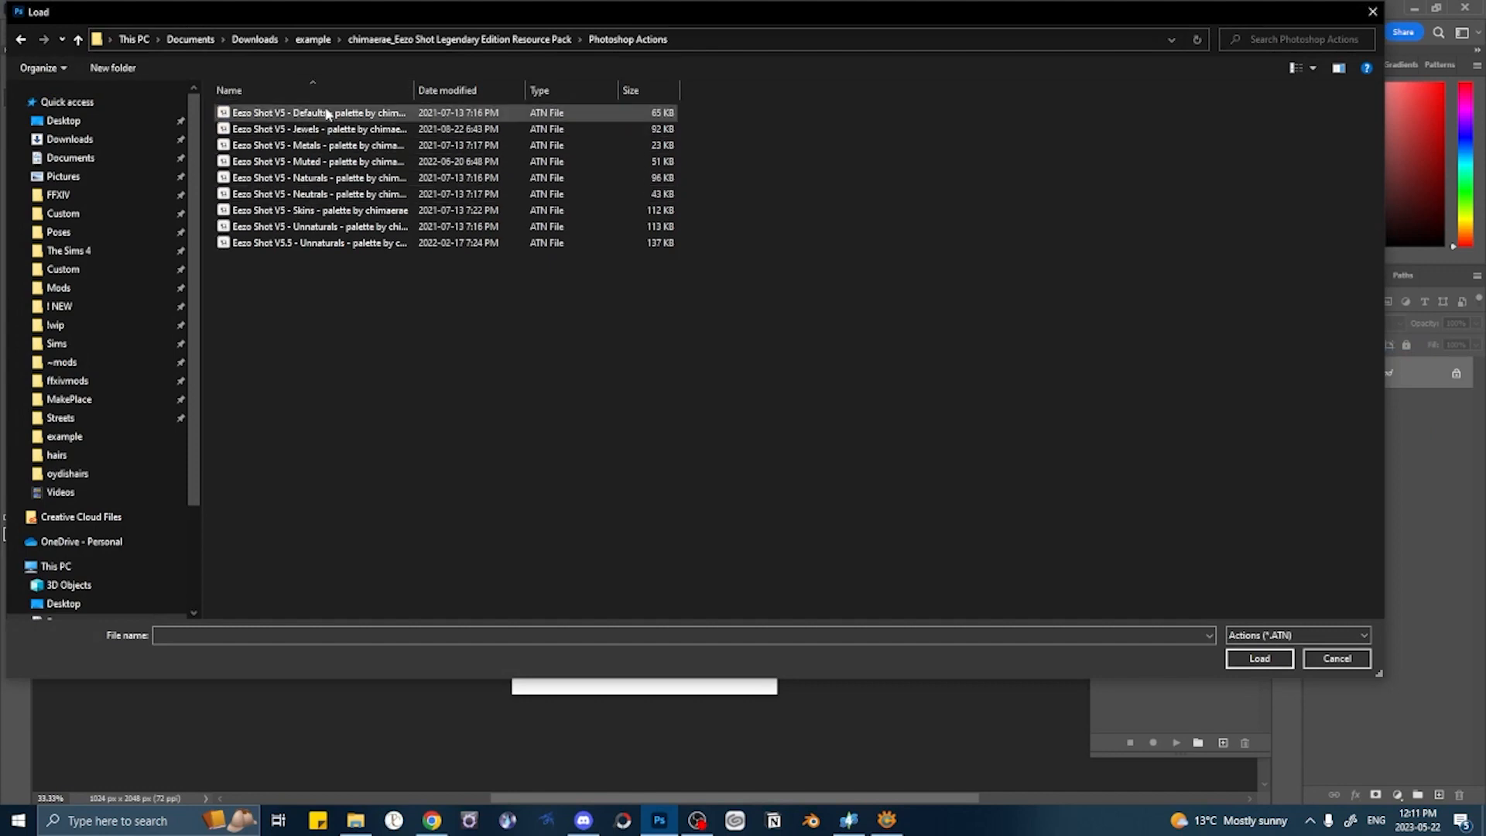
pyautogui.doubleClick(361, 114)
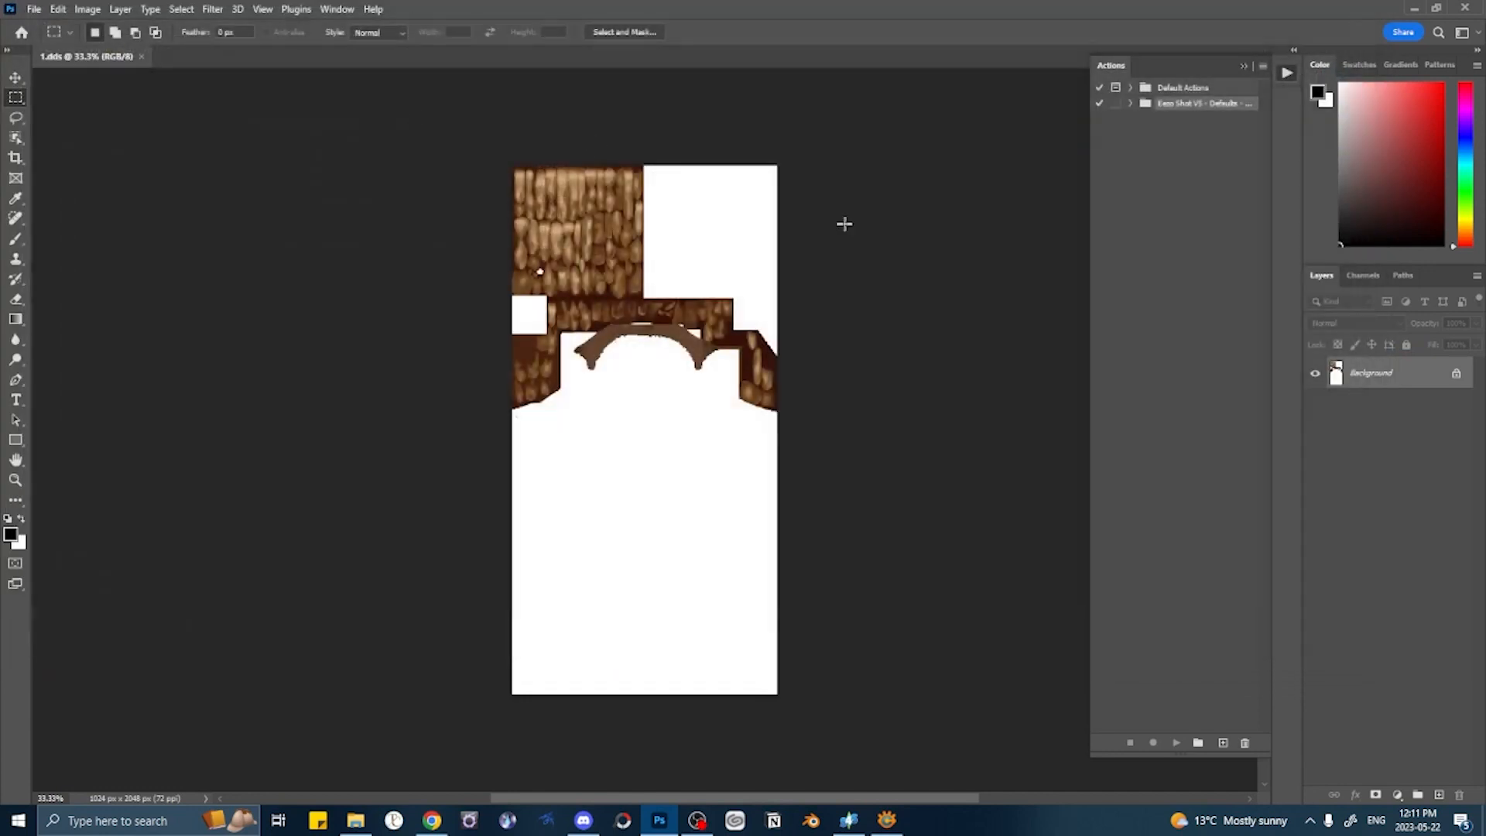
# - Load the Eezo Shot V5 - Naturals and Eezo Shot V5 - Jewels action sets, and collapse the Jewels set
pyautogui.click(1263, 67)
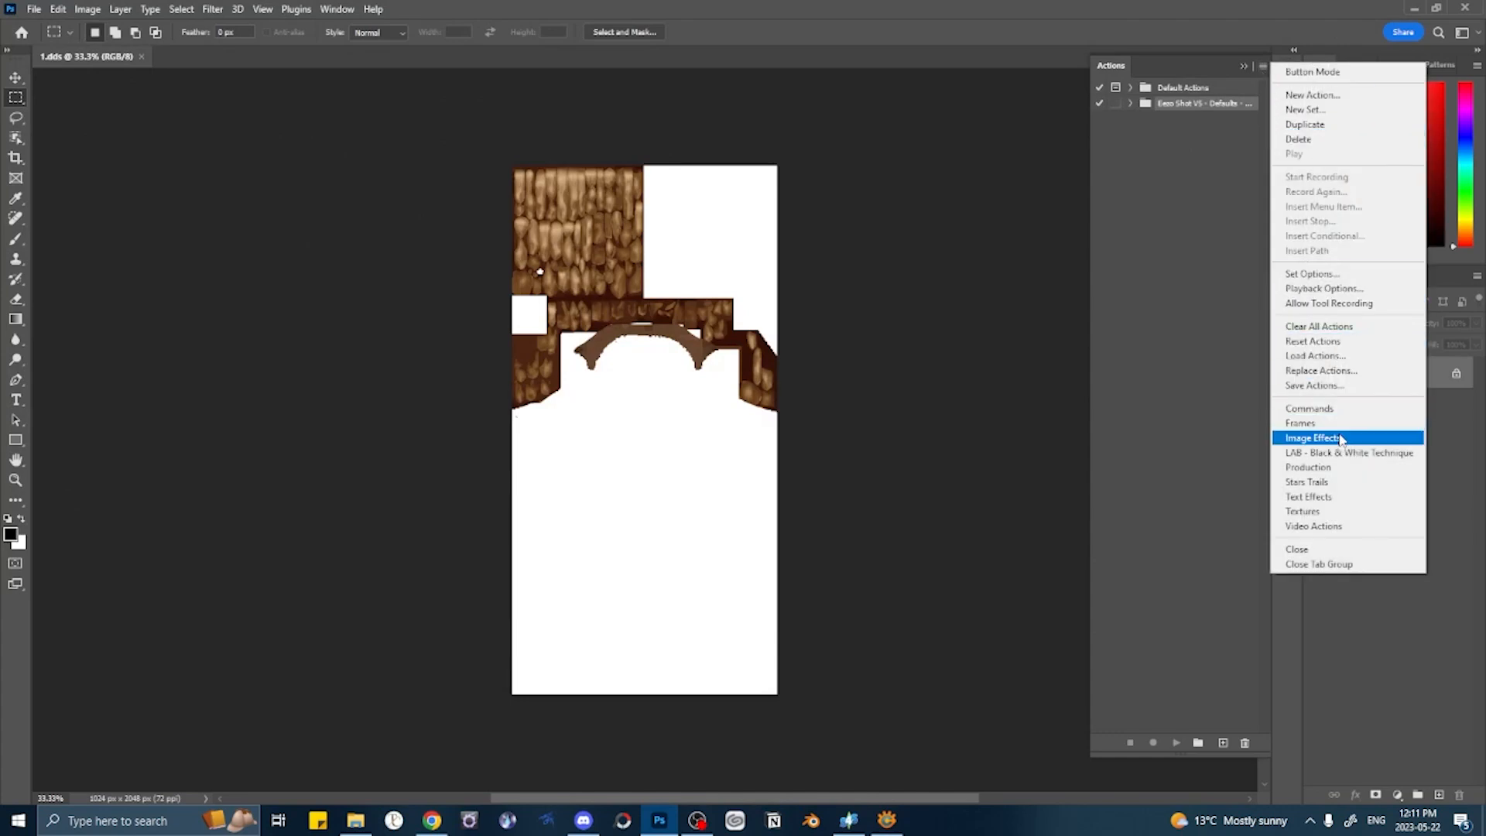
pyautogui.click(1316, 355)
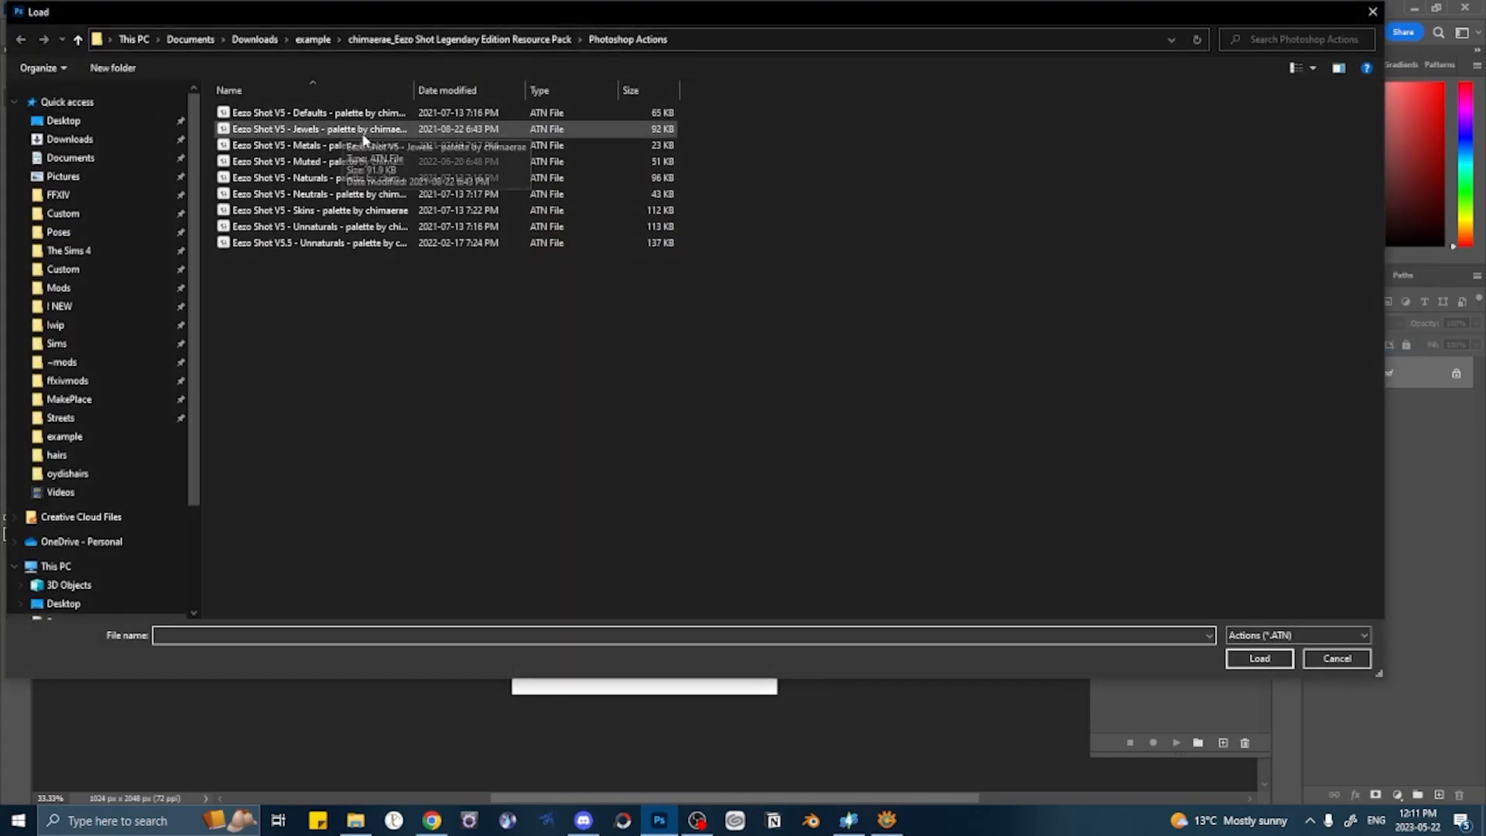
pyautogui.doubleClick(363, 178)
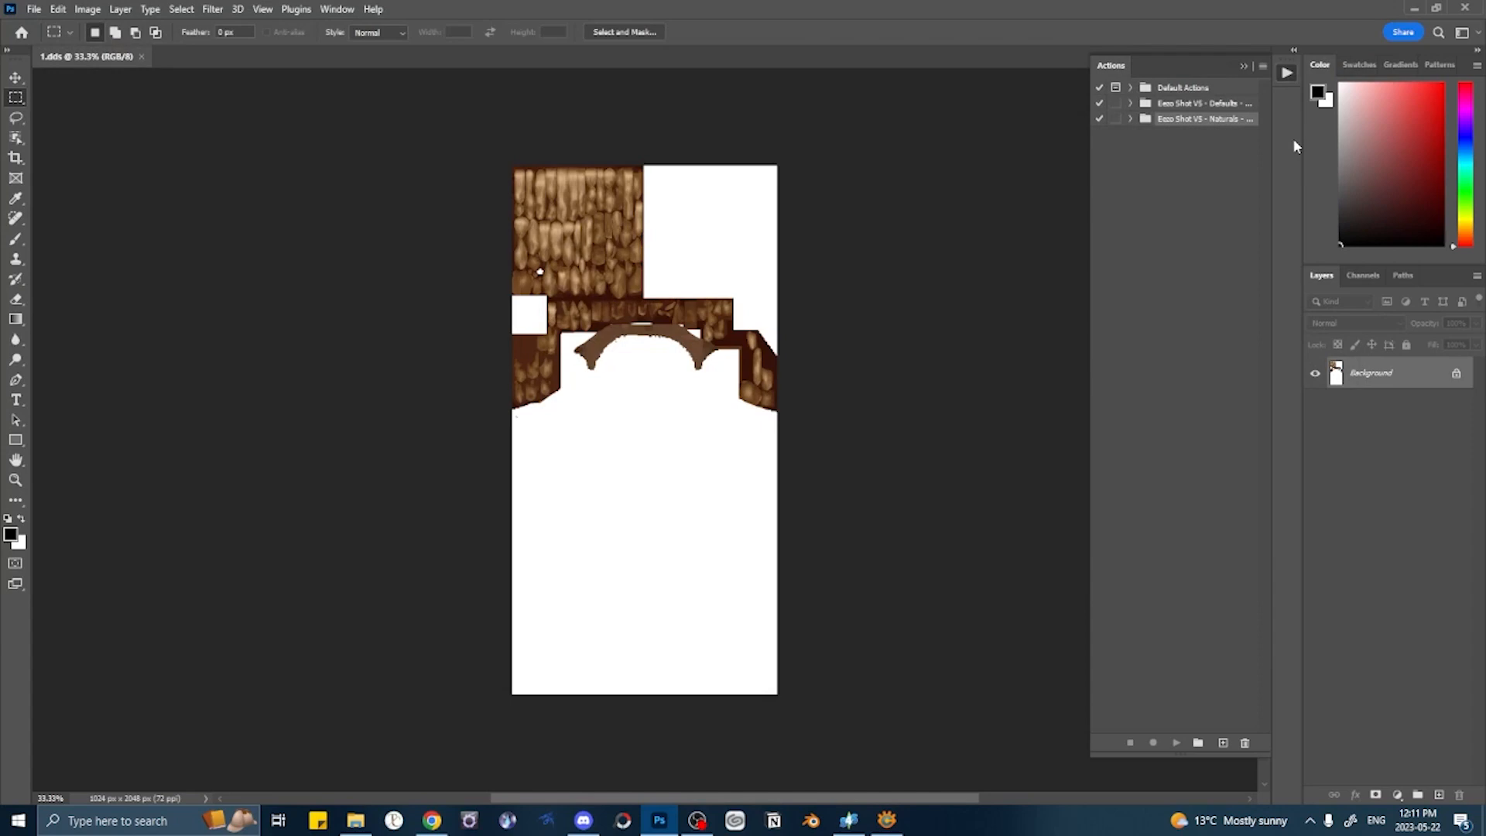
pyautogui.click(1264, 67)
pyautogui.click(1315, 355)
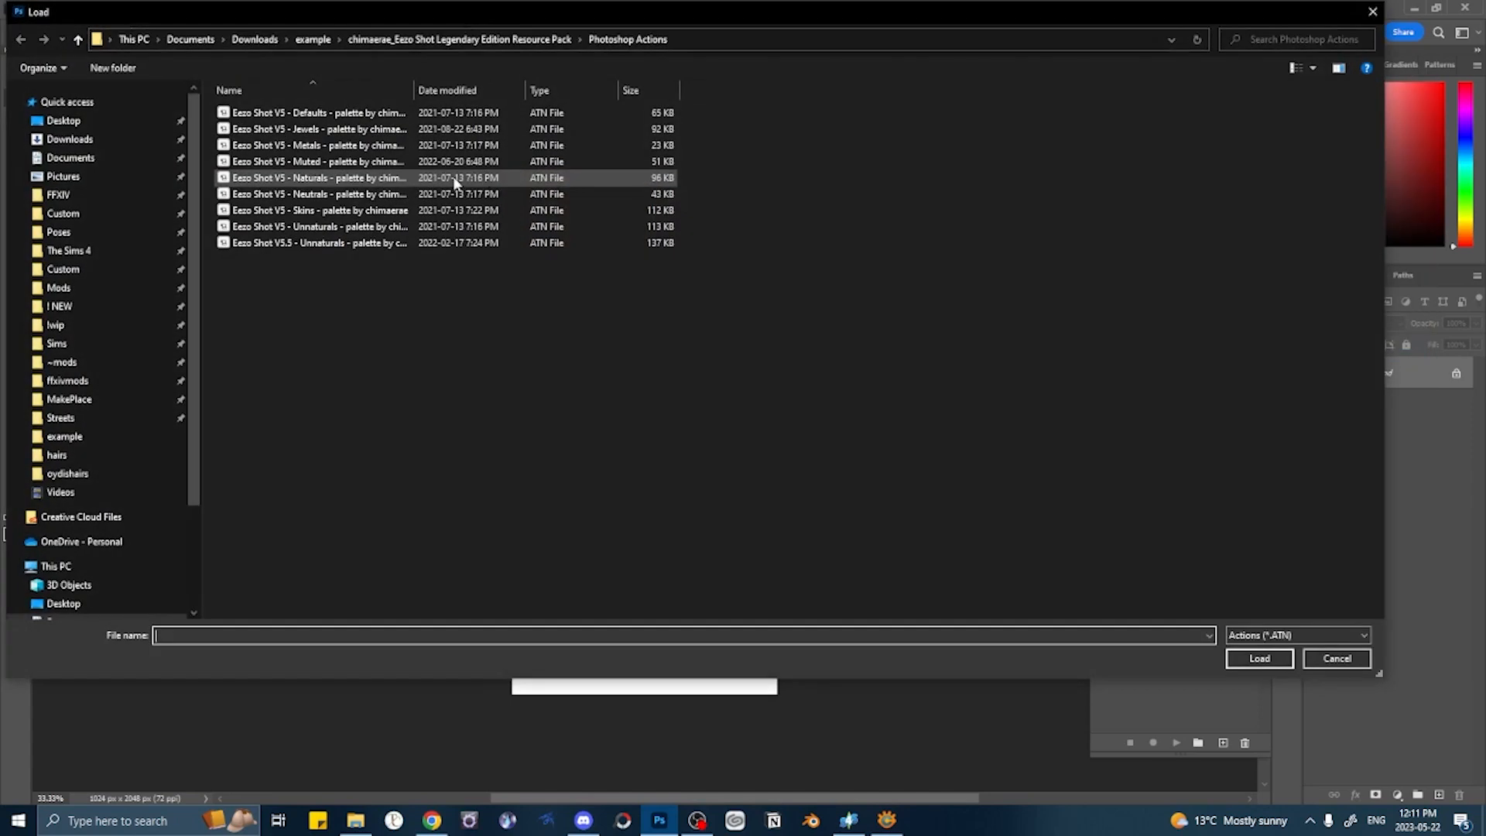
pyautogui.doubleClick(363, 128)
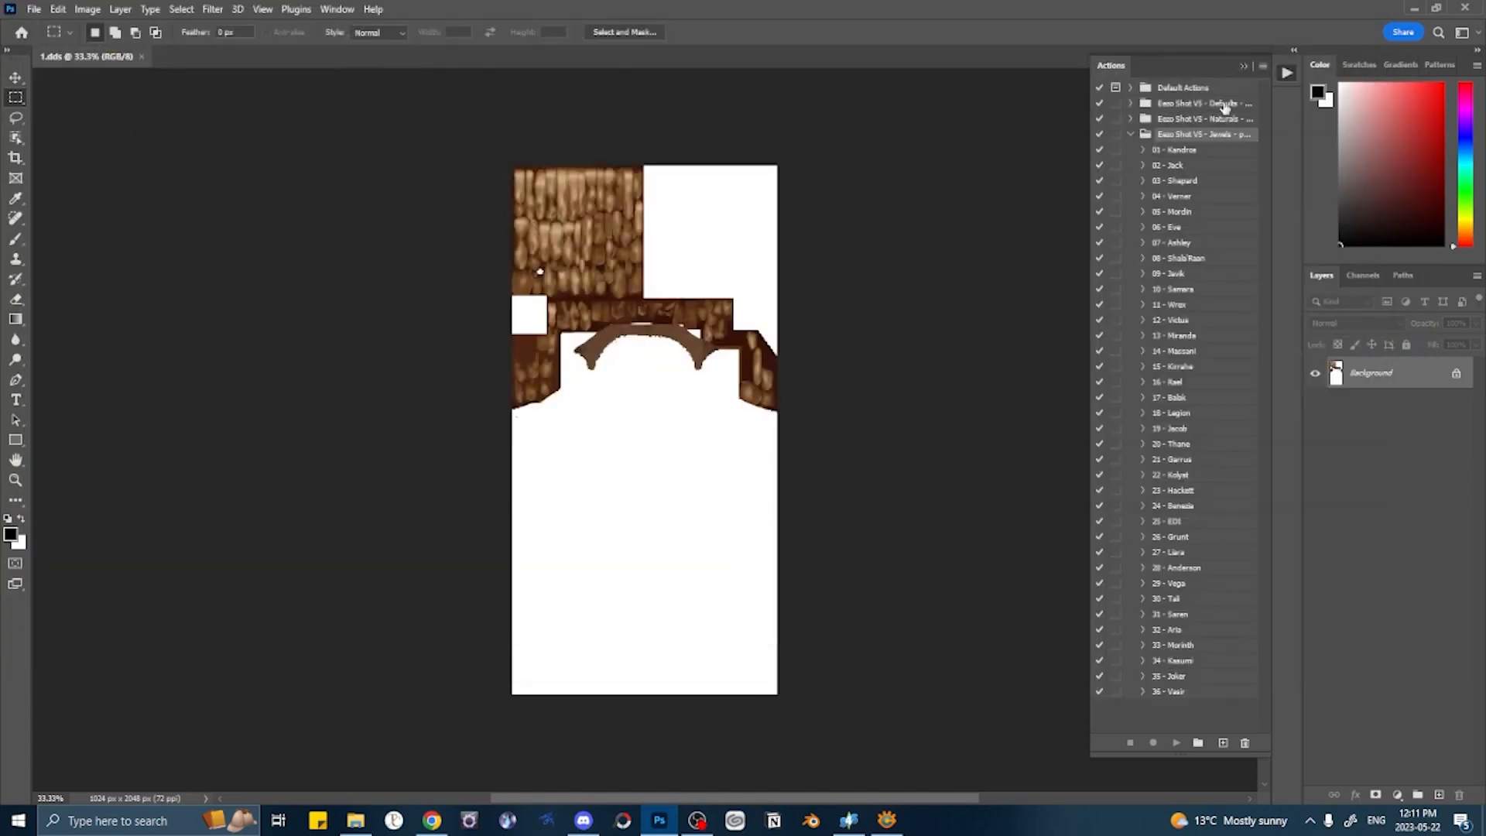
pyautogui.click(1131, 135)
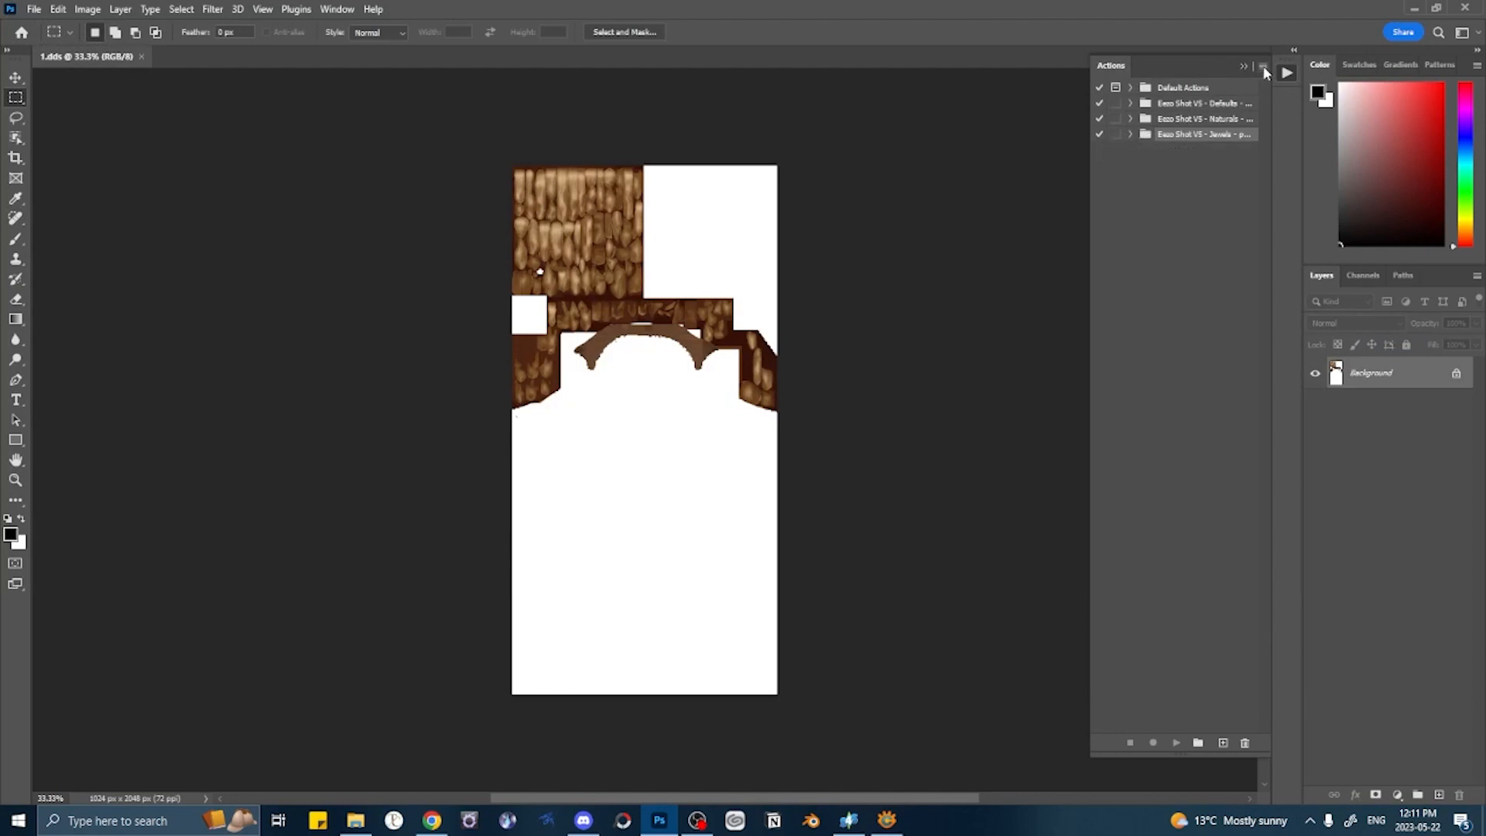
# - Load the Eezo Shot V5.5 - Unnaturals action set
pyautogui.click(1263, 67)
pyautogui.click(1319, 355)
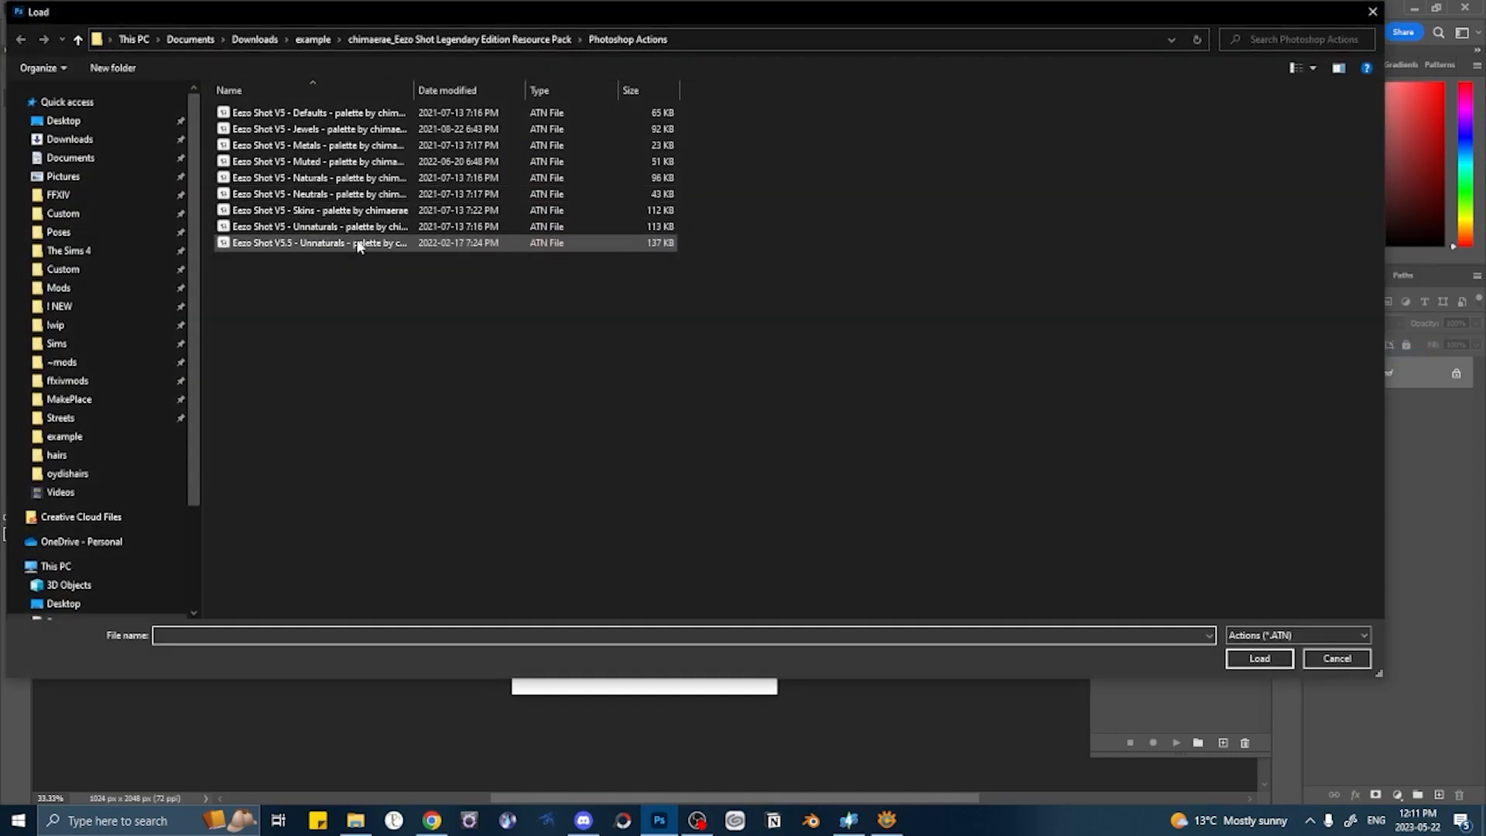
pyautogui.doubleClick(285, 244)
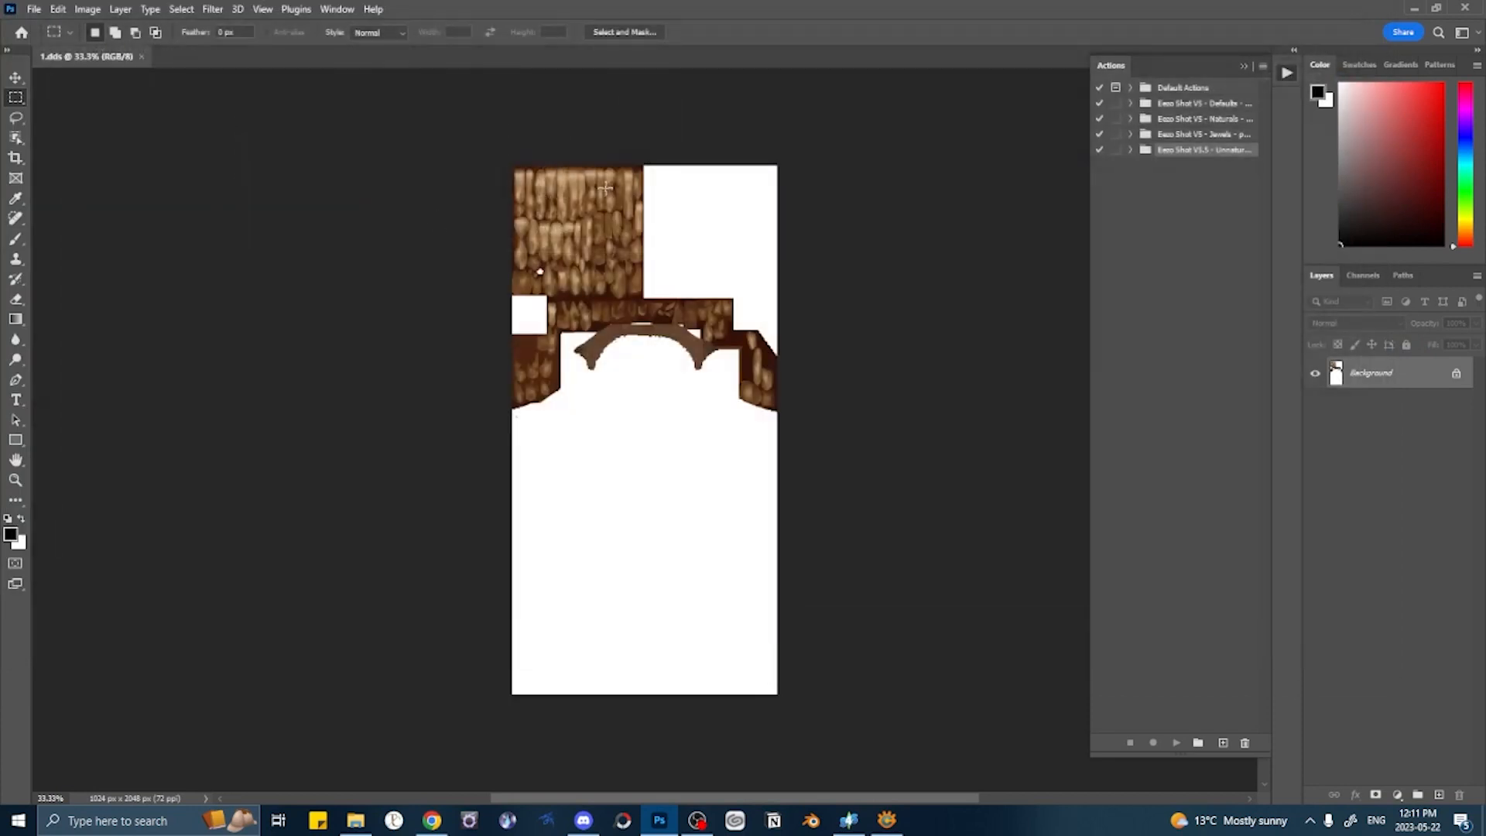
# - Load the Eezo Shot V5 - Muted action set and collapse it in the actions list
pyautogui.click(1262, 67)
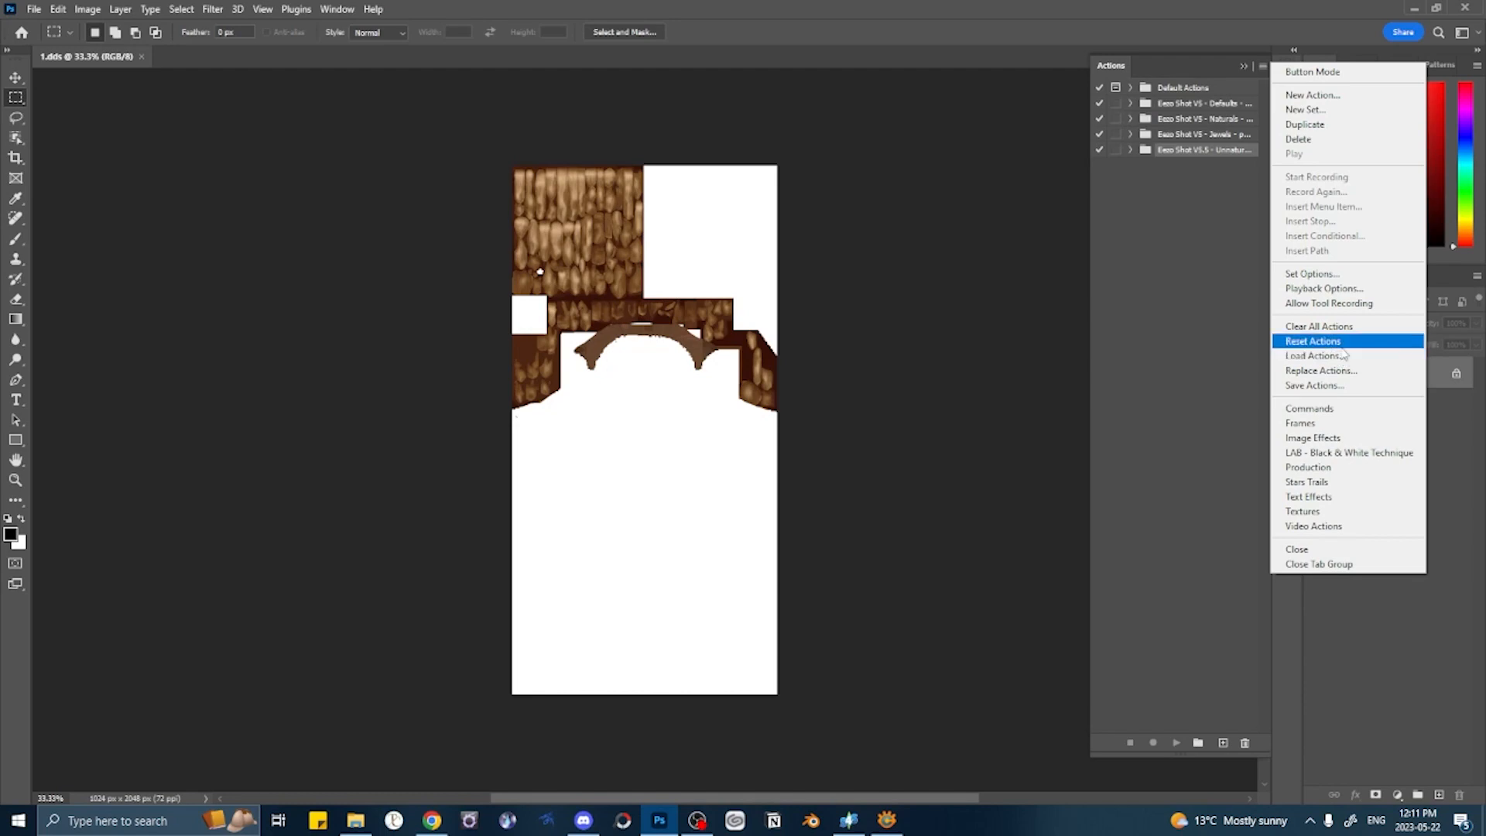
pyautogui.click(1316, 356)
pyautogui.doubleClick(297, 162)
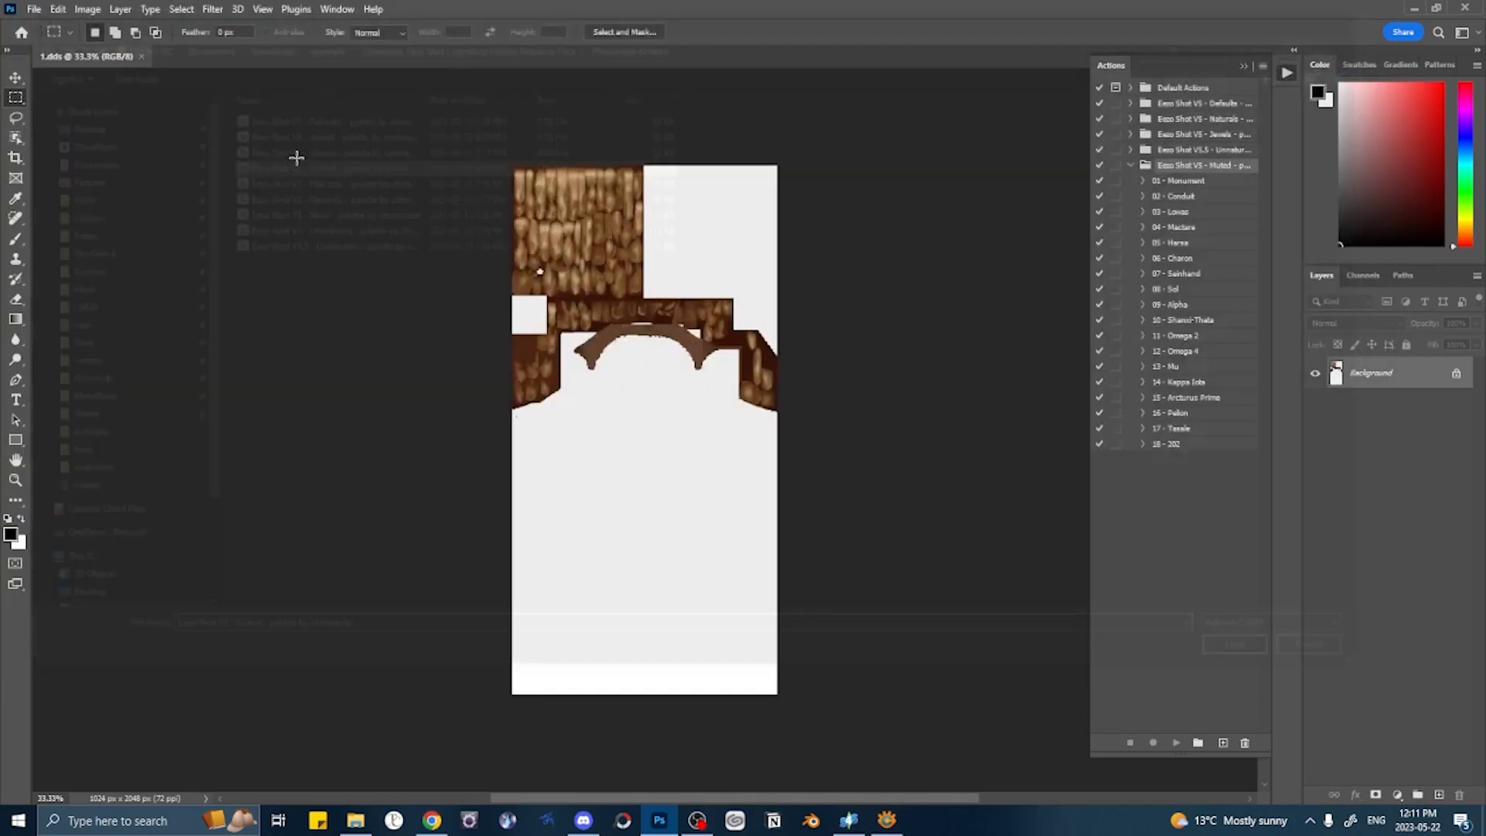
pyautogui.click(1128, 165)
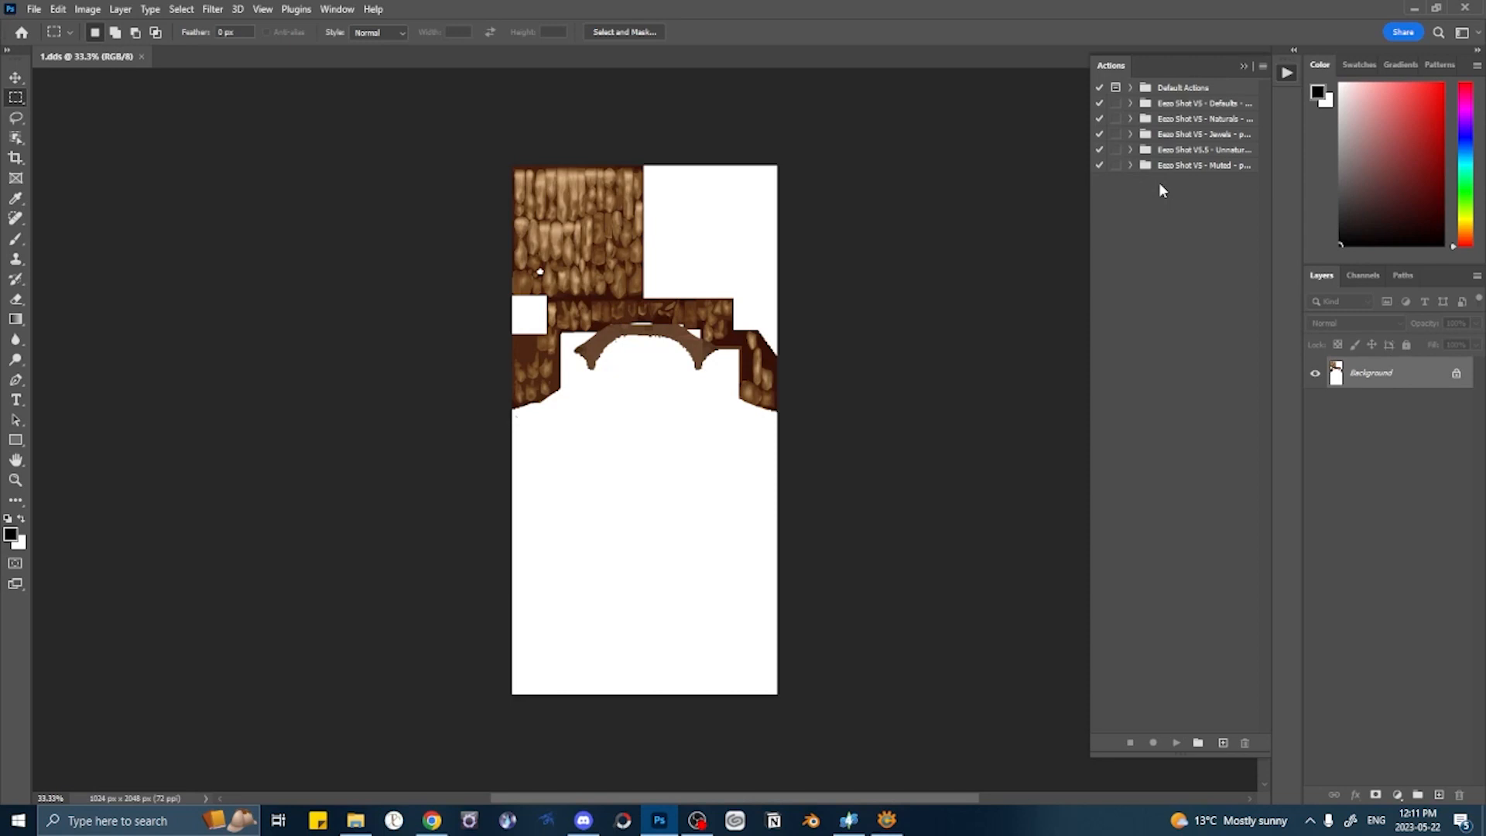
# - Expand the Eezo Shot V5 - Defaults action set and show an enlarged History panel beside the texture
pyautogui.click(1130, 104)
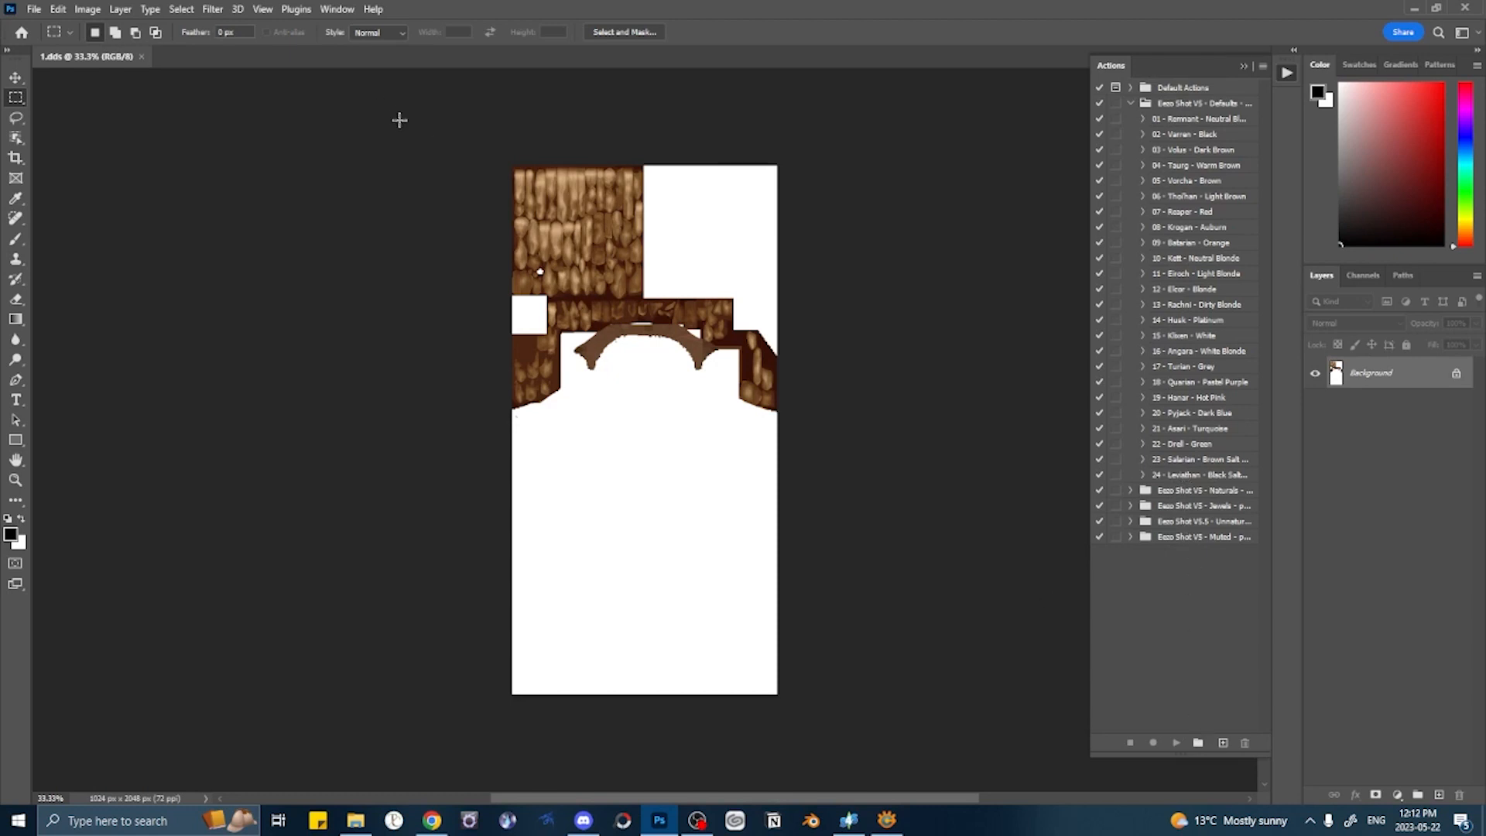
pyautogui.click(339, 9)
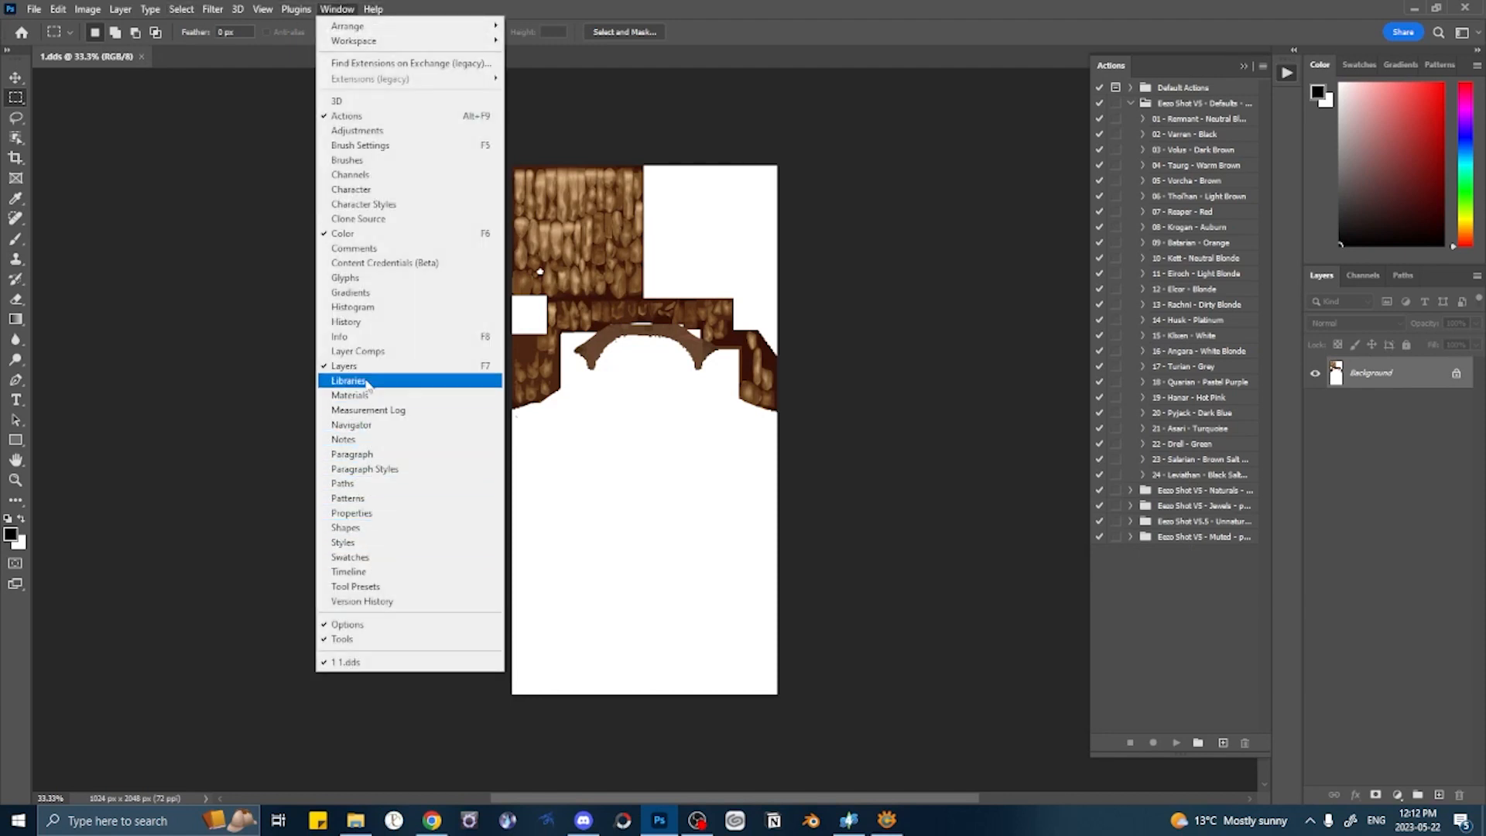
pyautogui.click(346, 322)
pyautogui.moveTo(1111, 65); pyautogui.dragTo(849, 145)
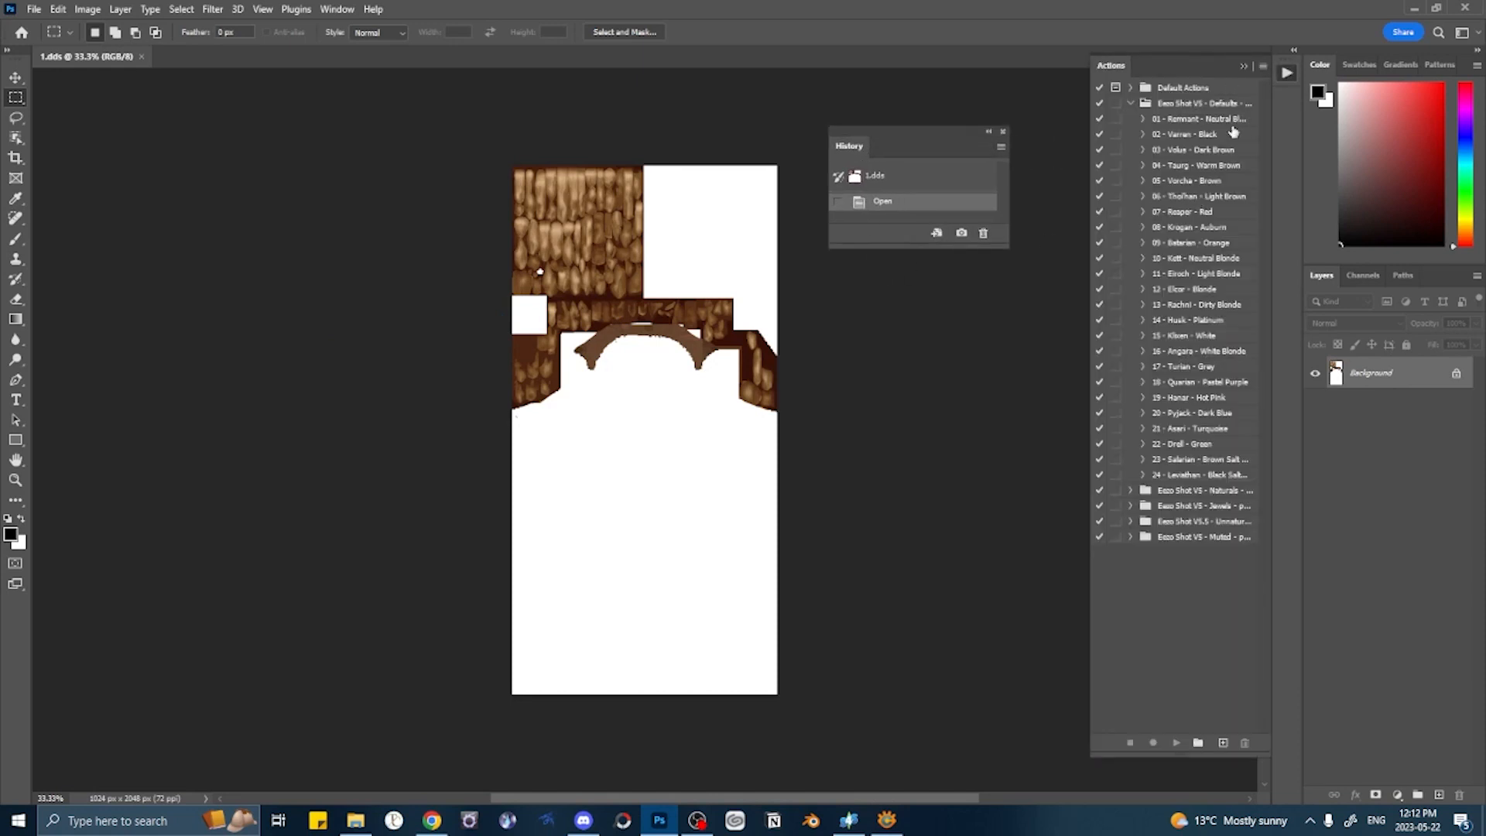
pyautogui.moveTo(886, 248); pyautogui.dragTo(944, 760)
# - Try the 01 - Remnant action on the texture, capture the result as a history snapshot and revert to the original 1.dds state
pyautogui.click(1196, 119)
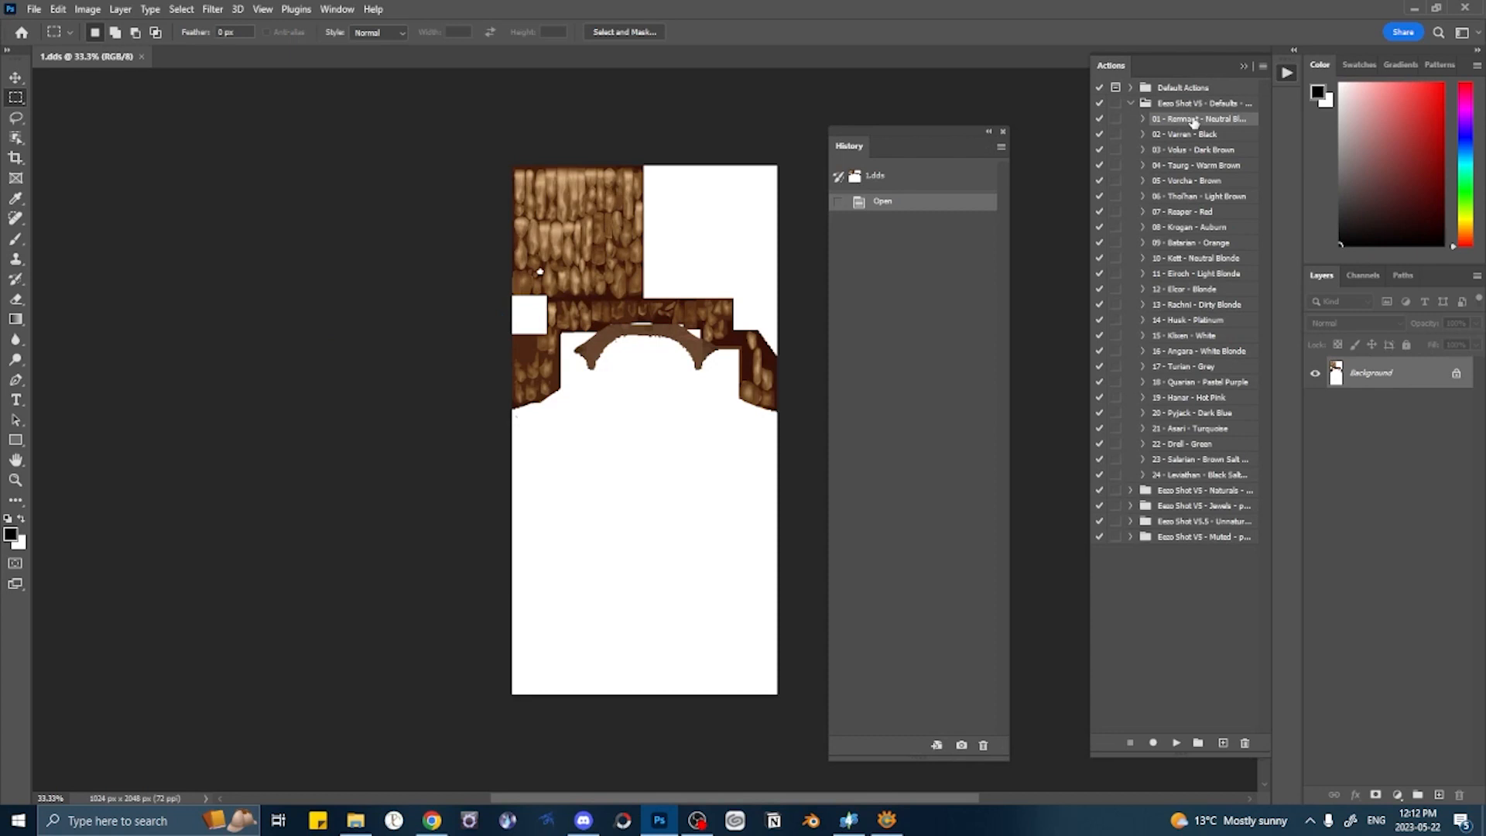
pyautogui.click(1176, 743)
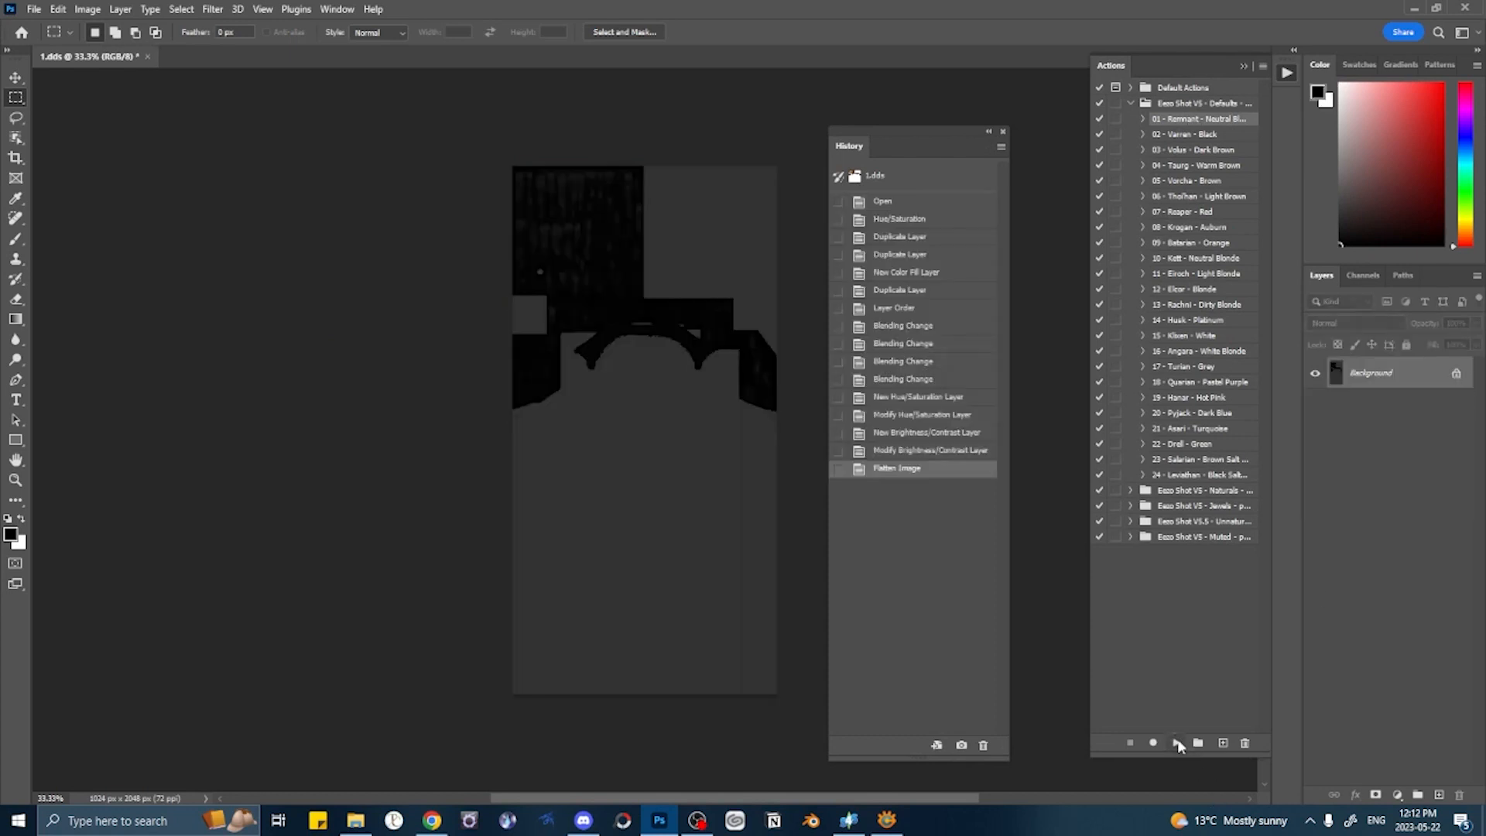
pyautogui.click(962, 746)
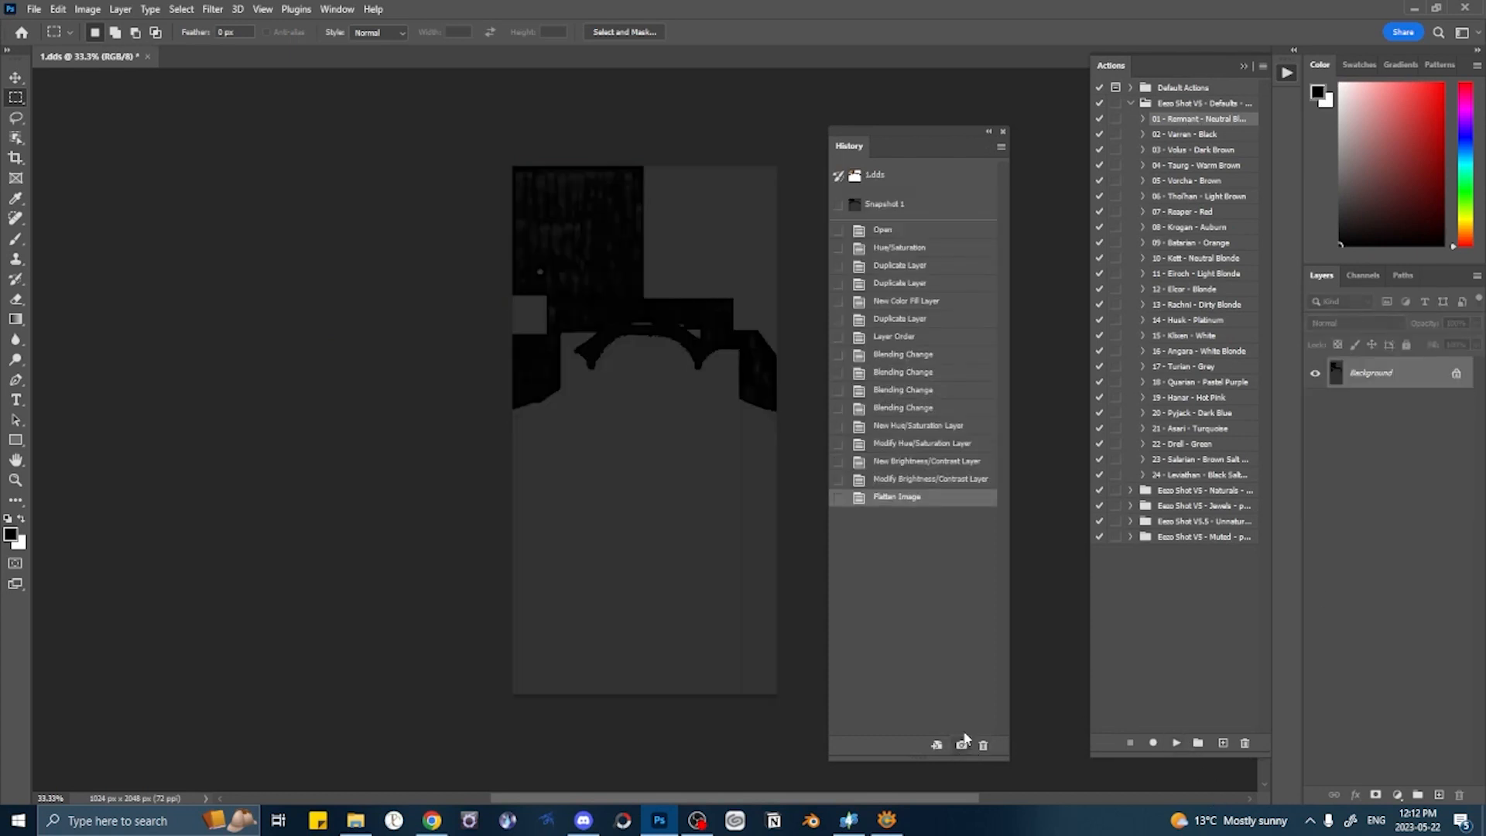
pyautogui.click(913, 175)
pyautogui.click(1183, 133)
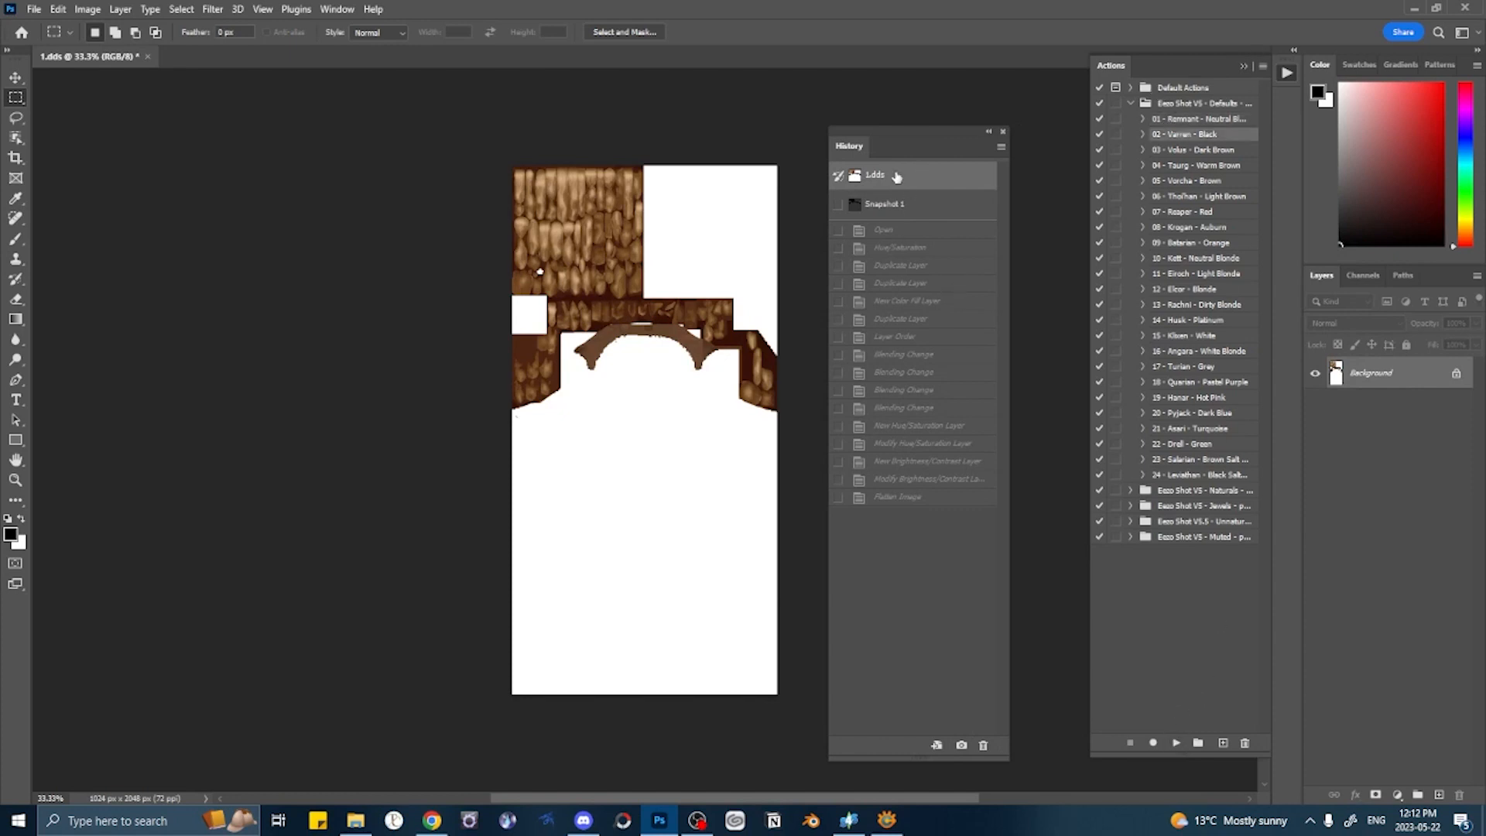
# - Delete the trial snapshot of the recoloured texture from the document history
pyautogui.rightClick(937, 202)
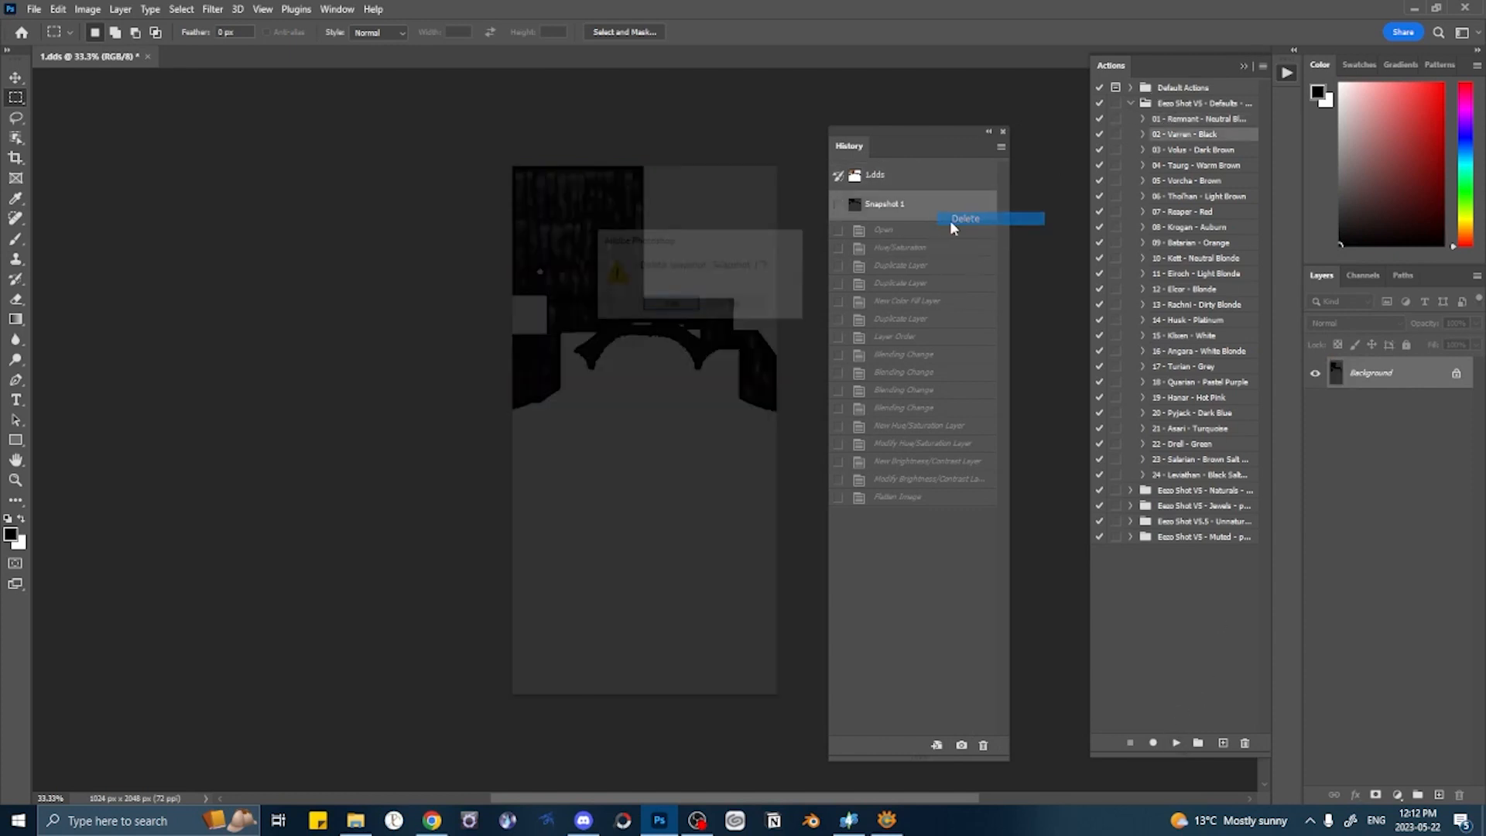
pyautogui.click(950, 221)
pyautogui.click(737, 310)
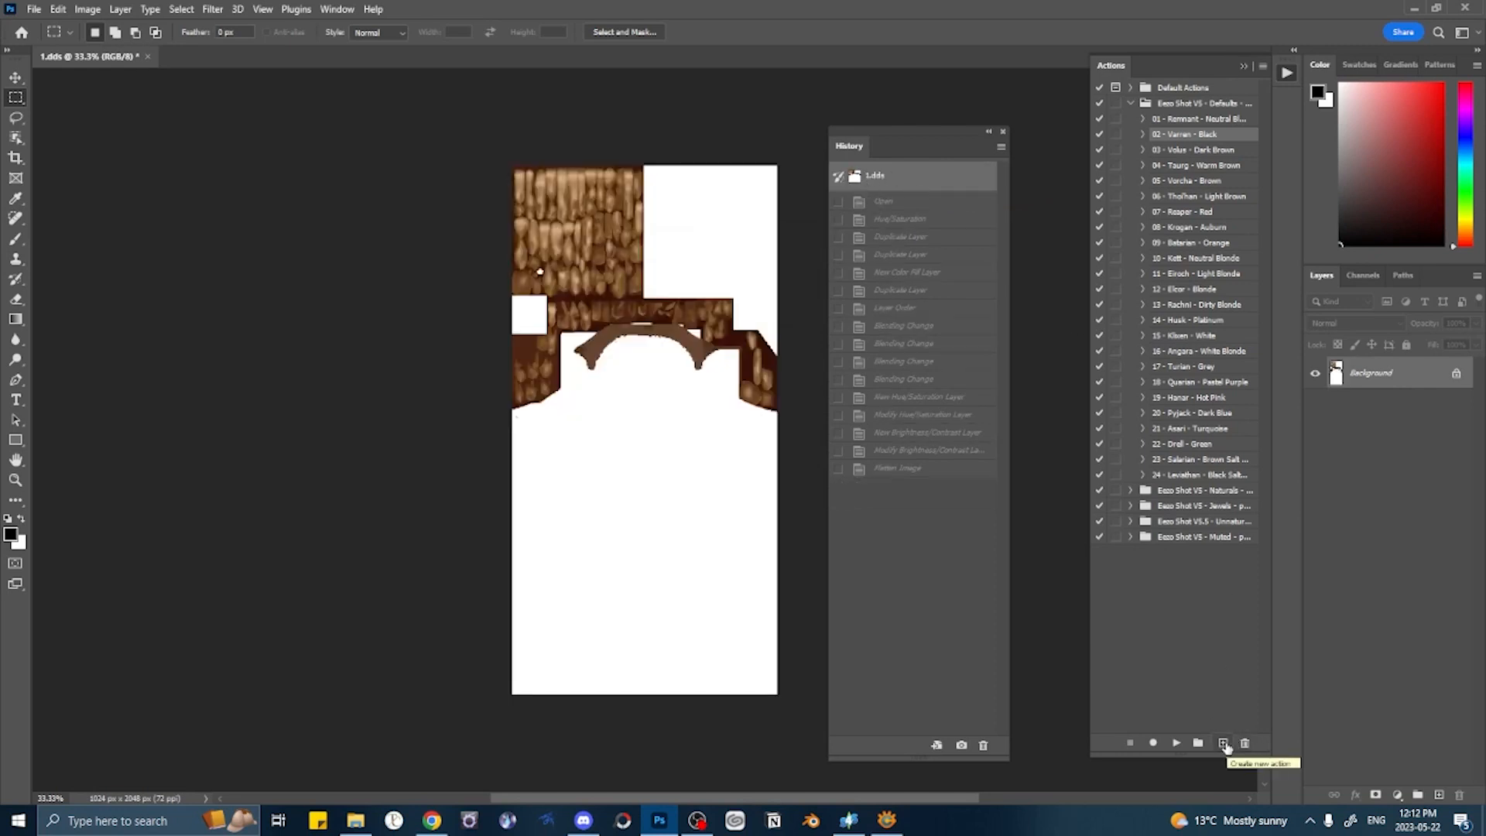
# - Create a new action named auto in the Eezo Shot V5 - Defaults set and start recording it
pyautogui.click(1224, 743)
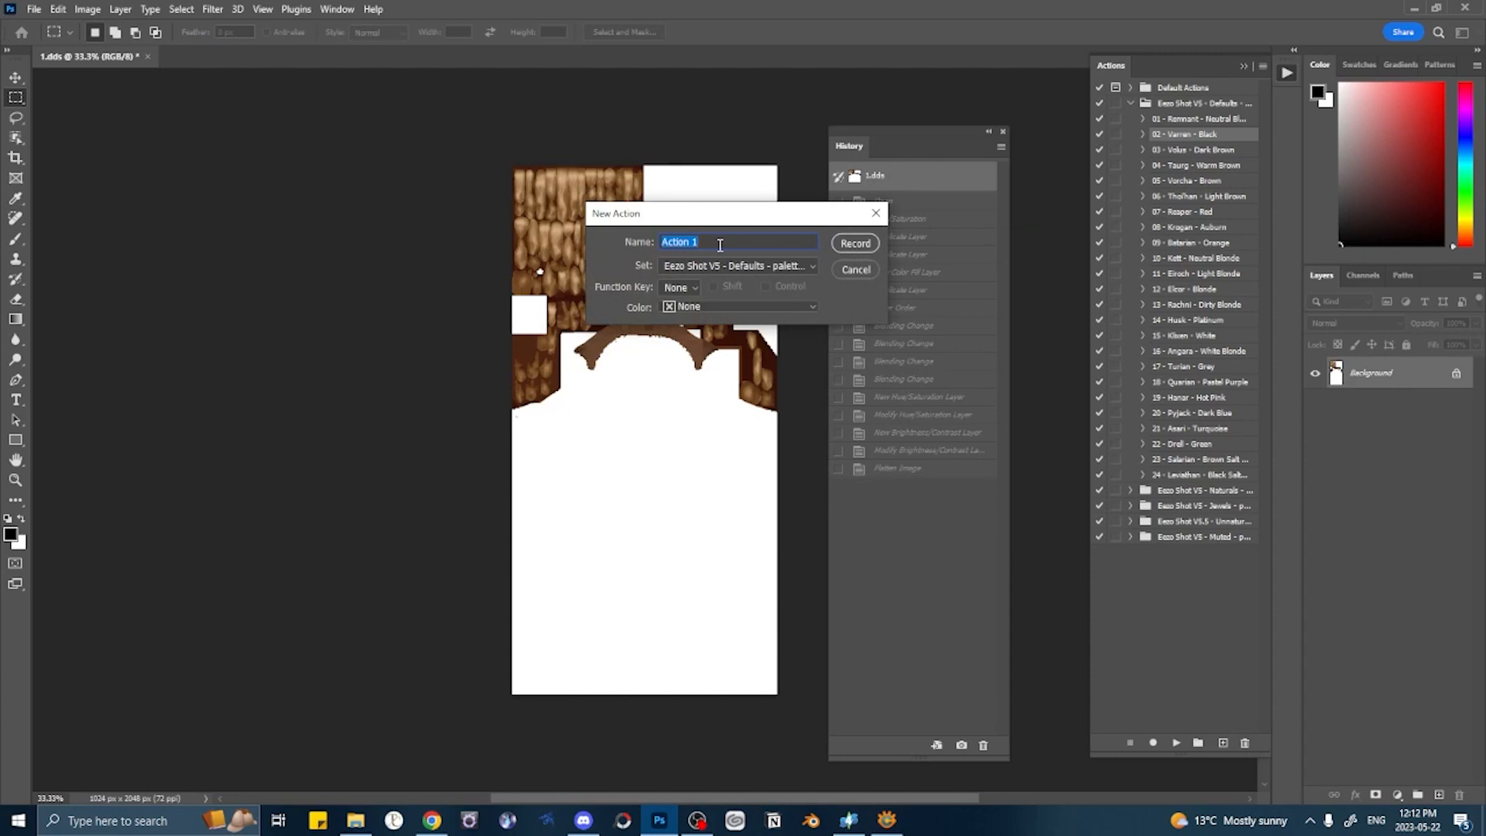
pyautogui.write('auto')
pyautogui.press('Return')
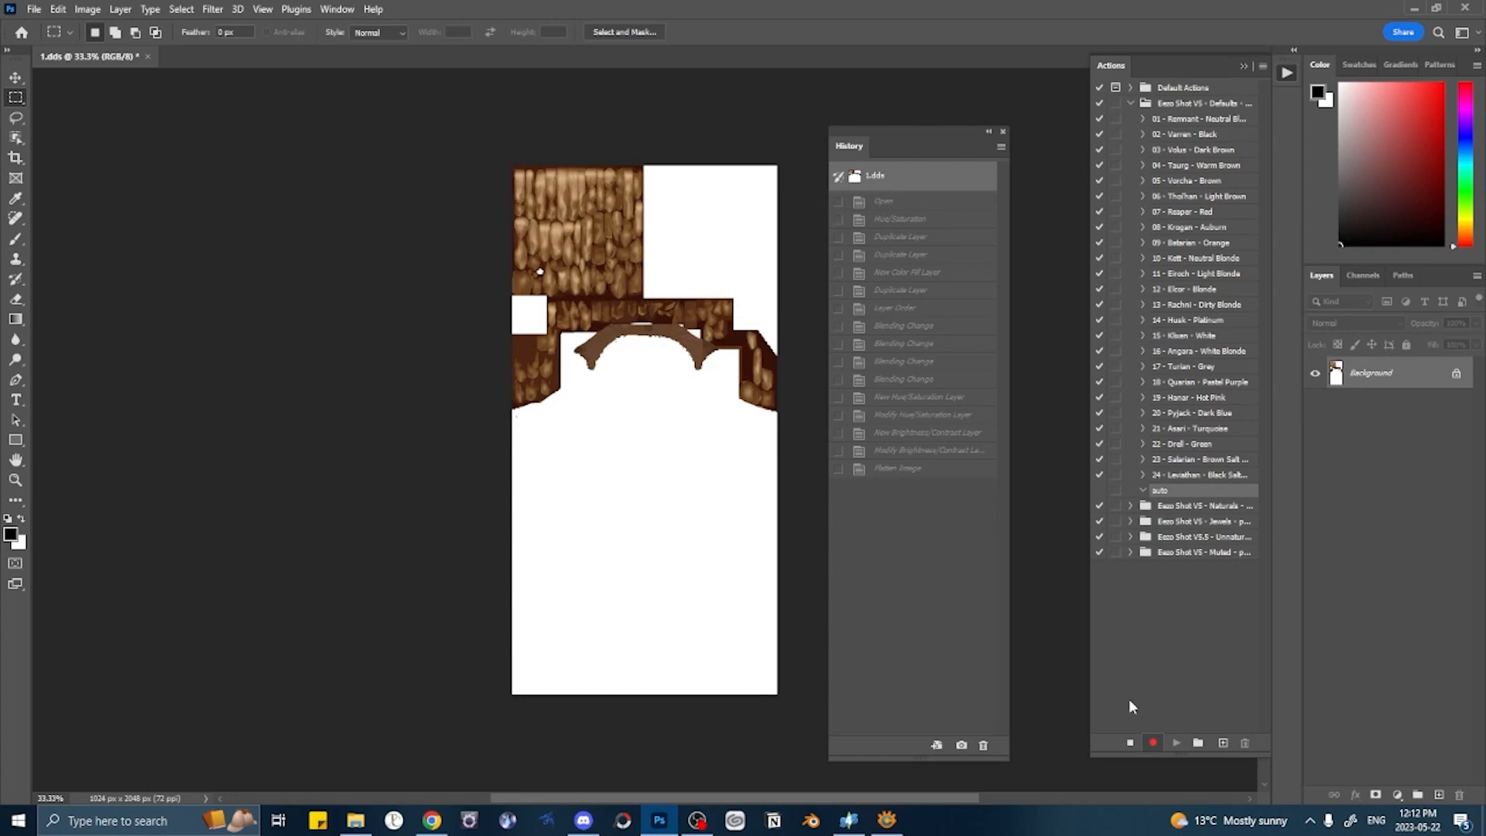
# - Record the 01 - Remnant, 02 - Varren and 03 - Volus recolours into auto, capturing a history snapshot and reverting to 1.dds after each
pyautogui.click(1202, 120)
pyautogui.click(1176, 742)
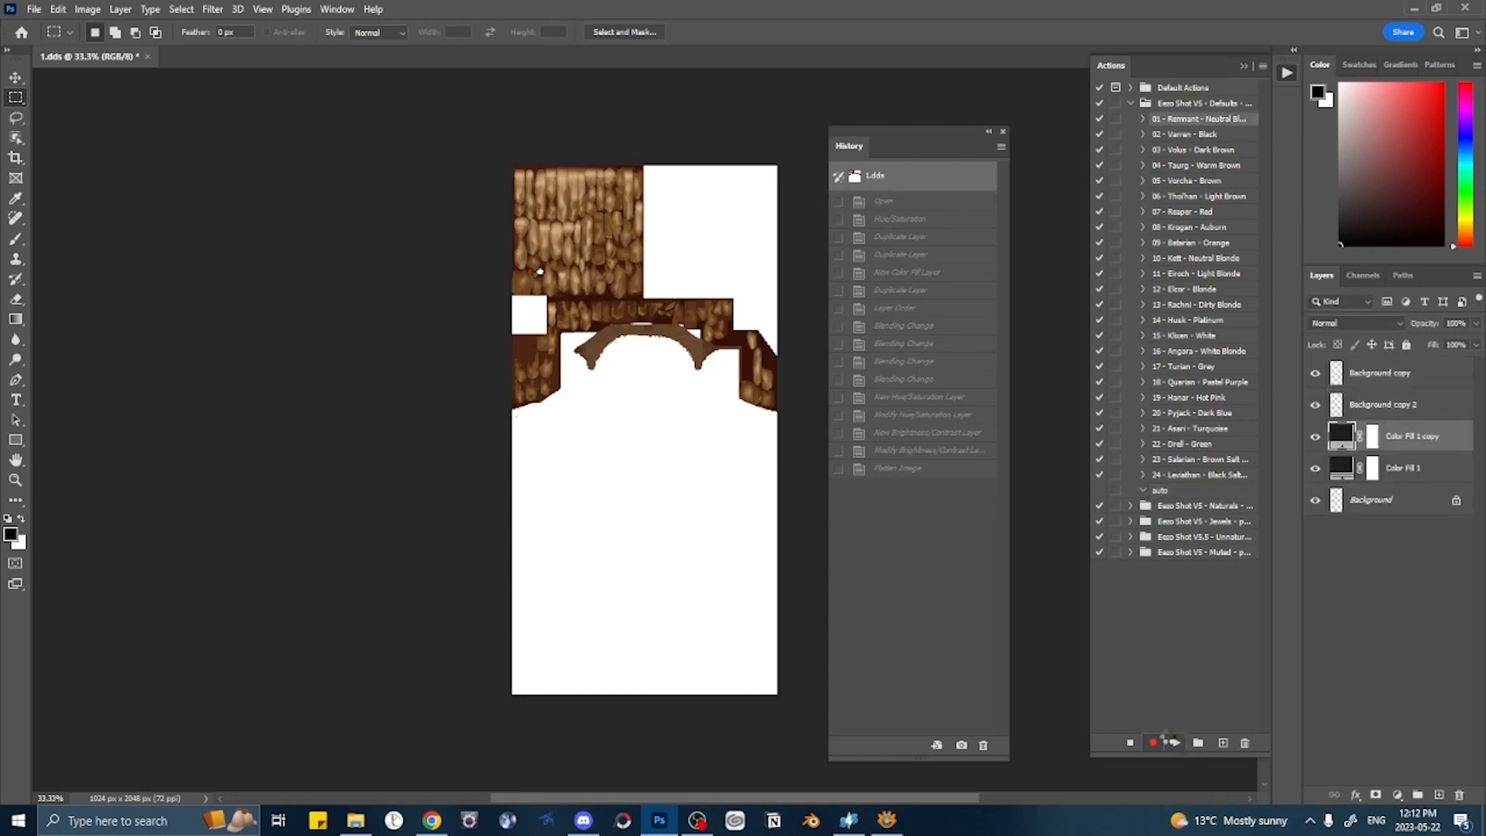
pyautogui.click(960, 745)
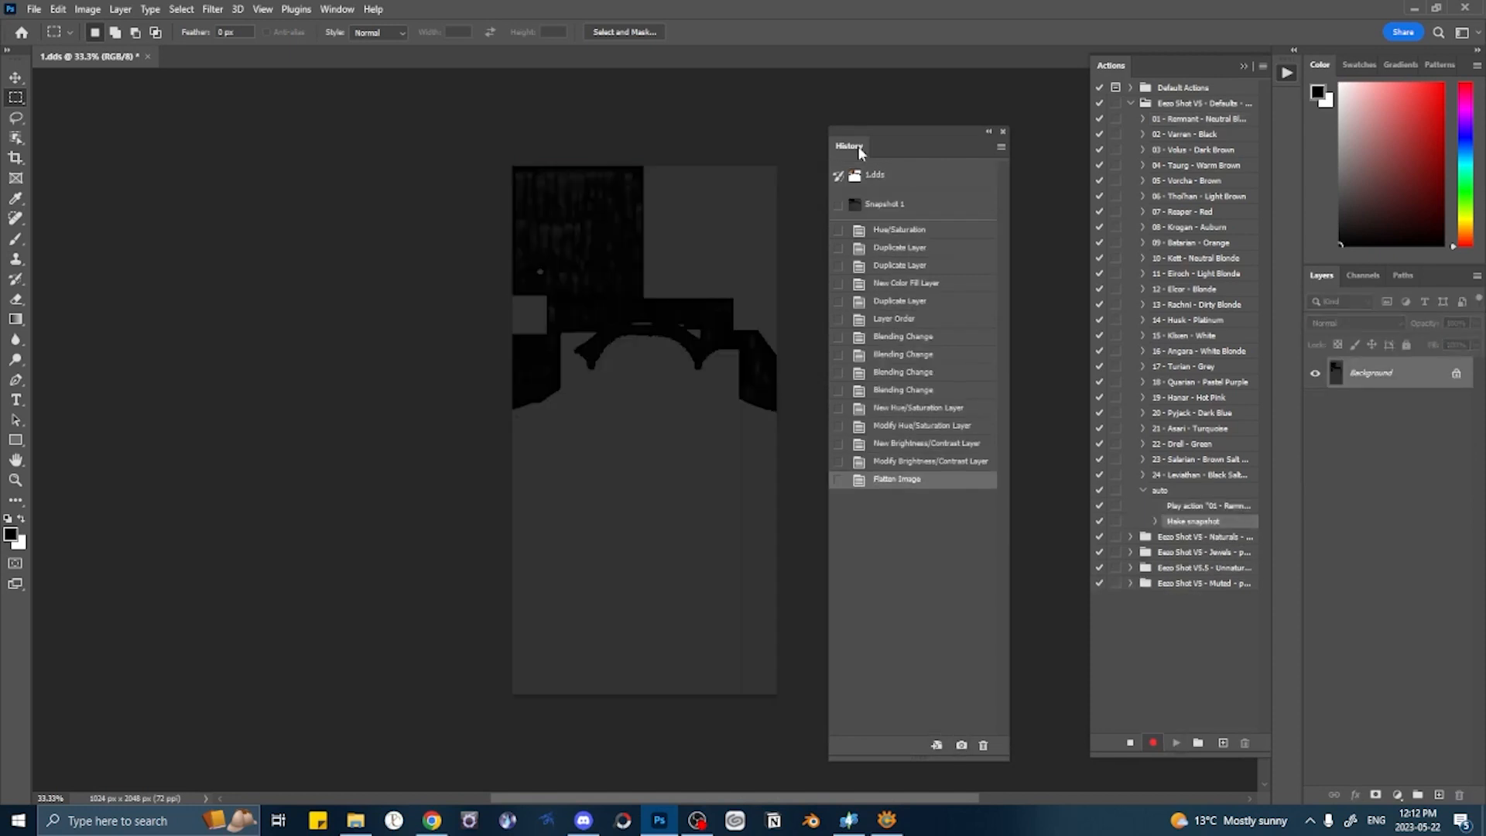
pyautogui.click(873, 176)
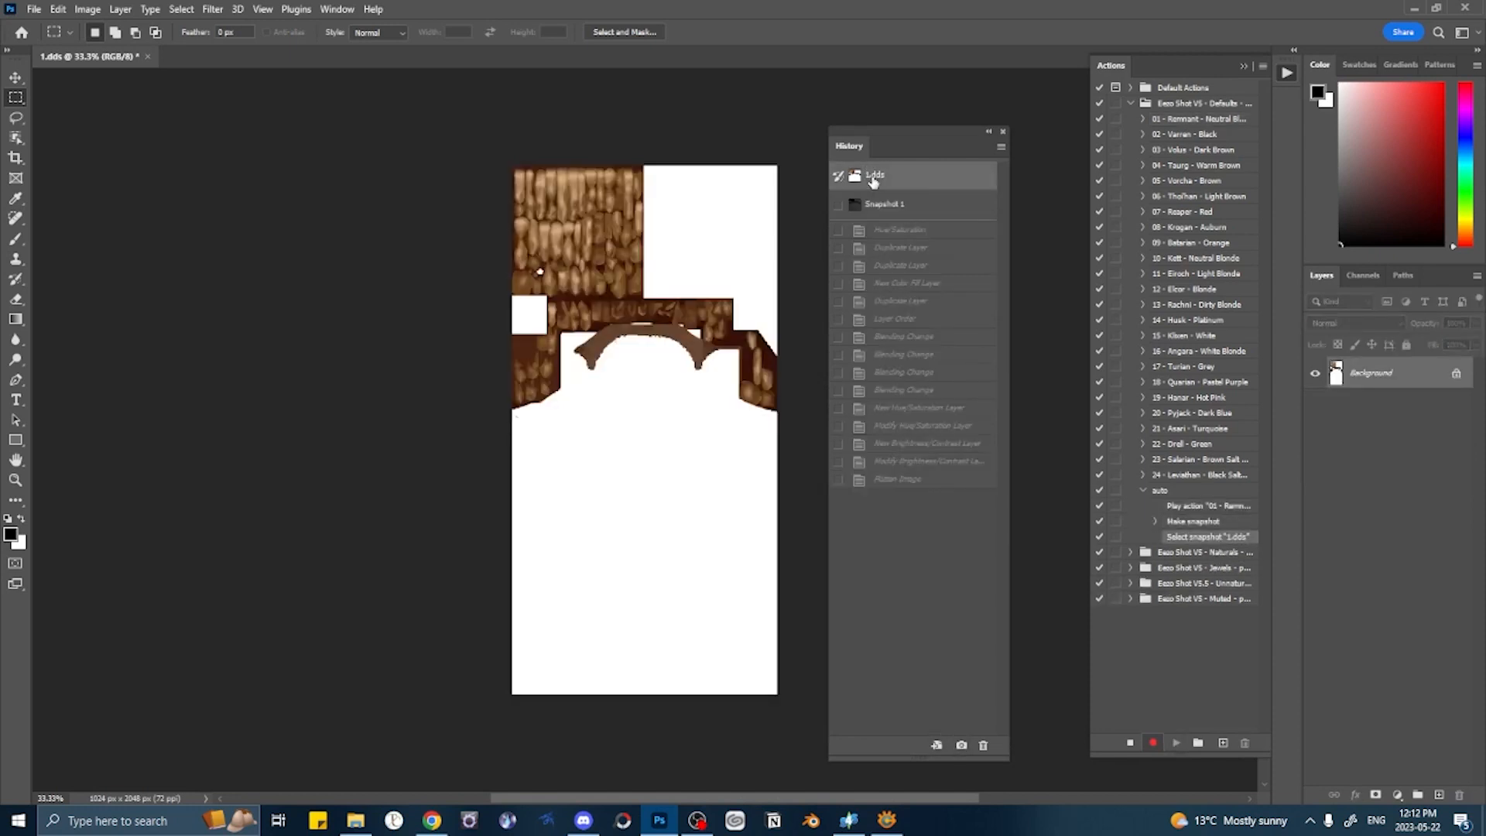
pyautogui.click(1182, 134)
pyautogui.click(1175, 742)
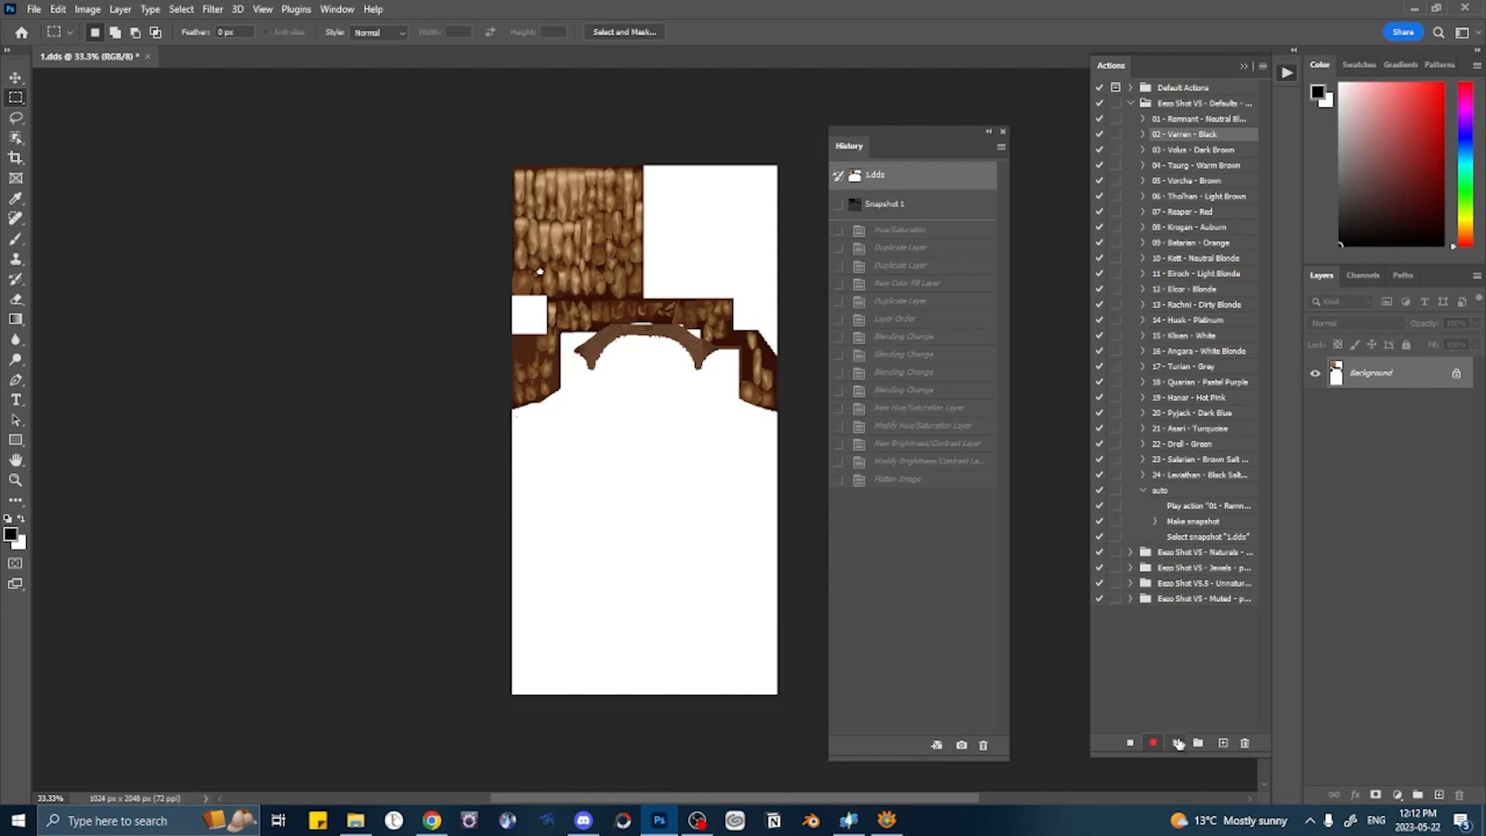
pyautogui.click(960, 746)
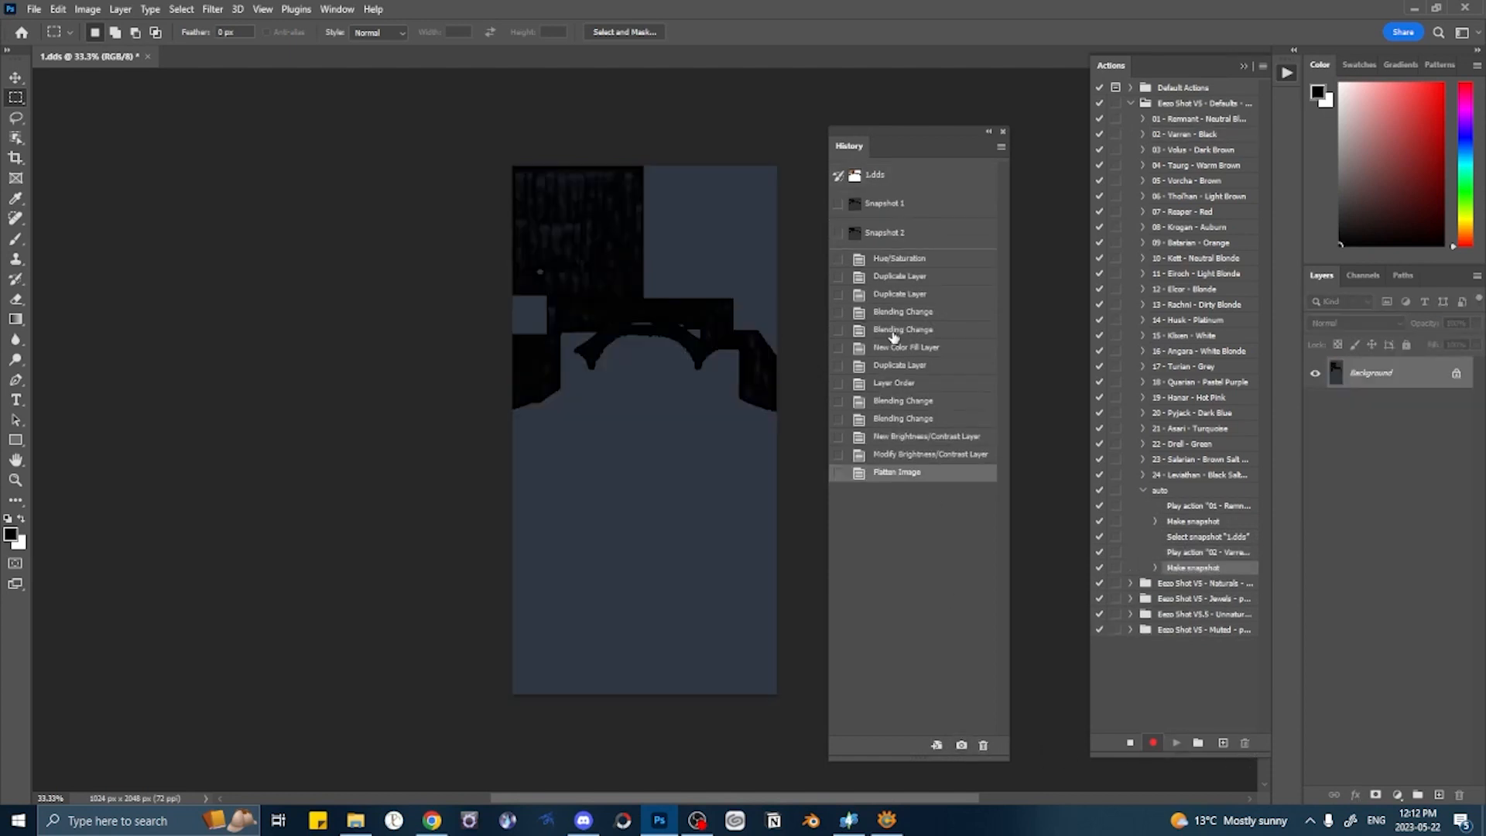
pyautogui.click(882, 177)
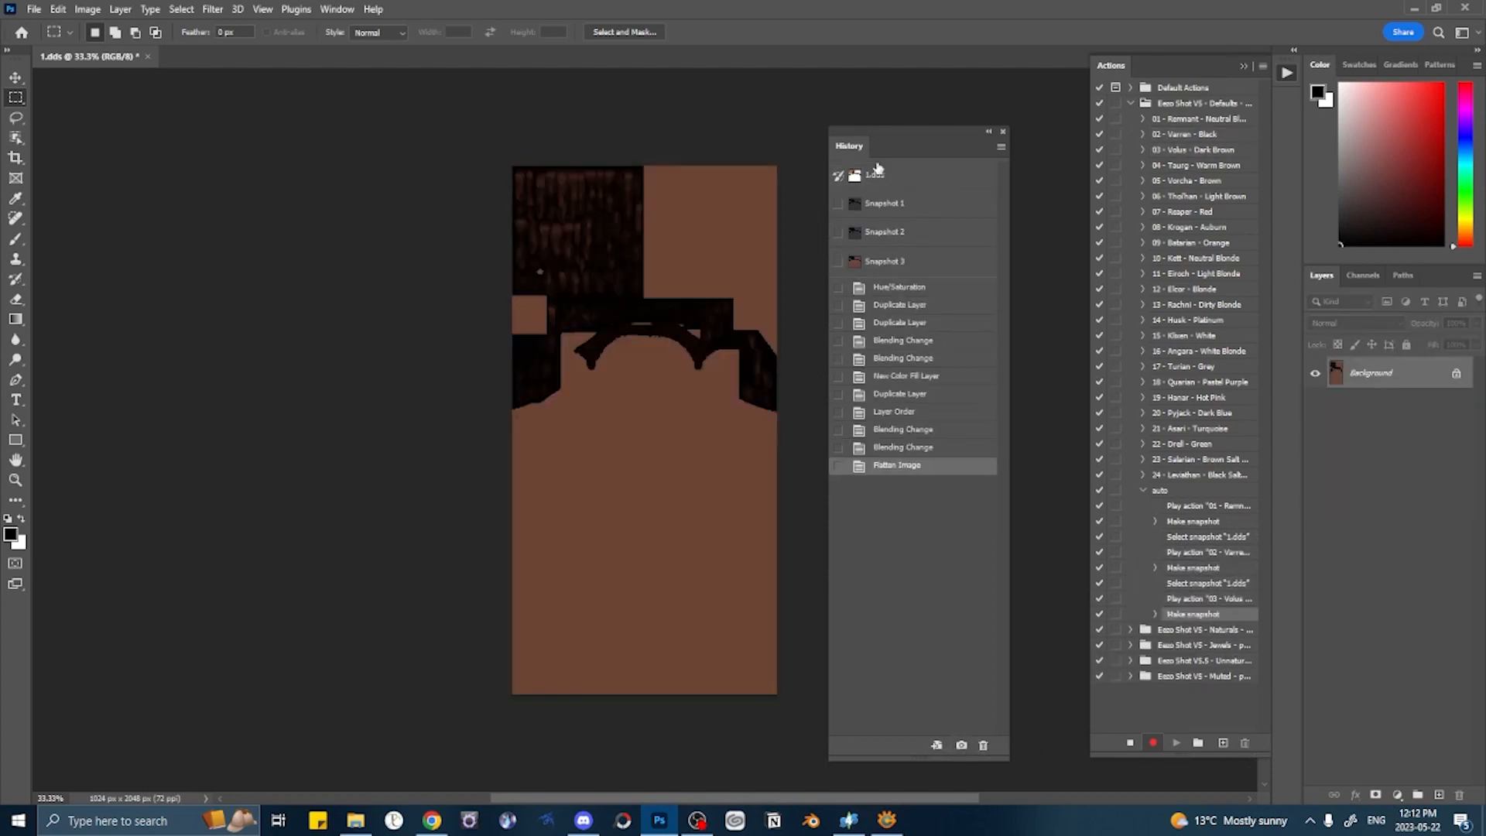
pyautogui.click(878, 174)
# - Record the 04 Warm Brown and 05 Brown recolours, reverting to 1.dds between them and capturing a history snapshot of each
pyautogui.click(1184, 165)
pyautogui.click(1176, 742)
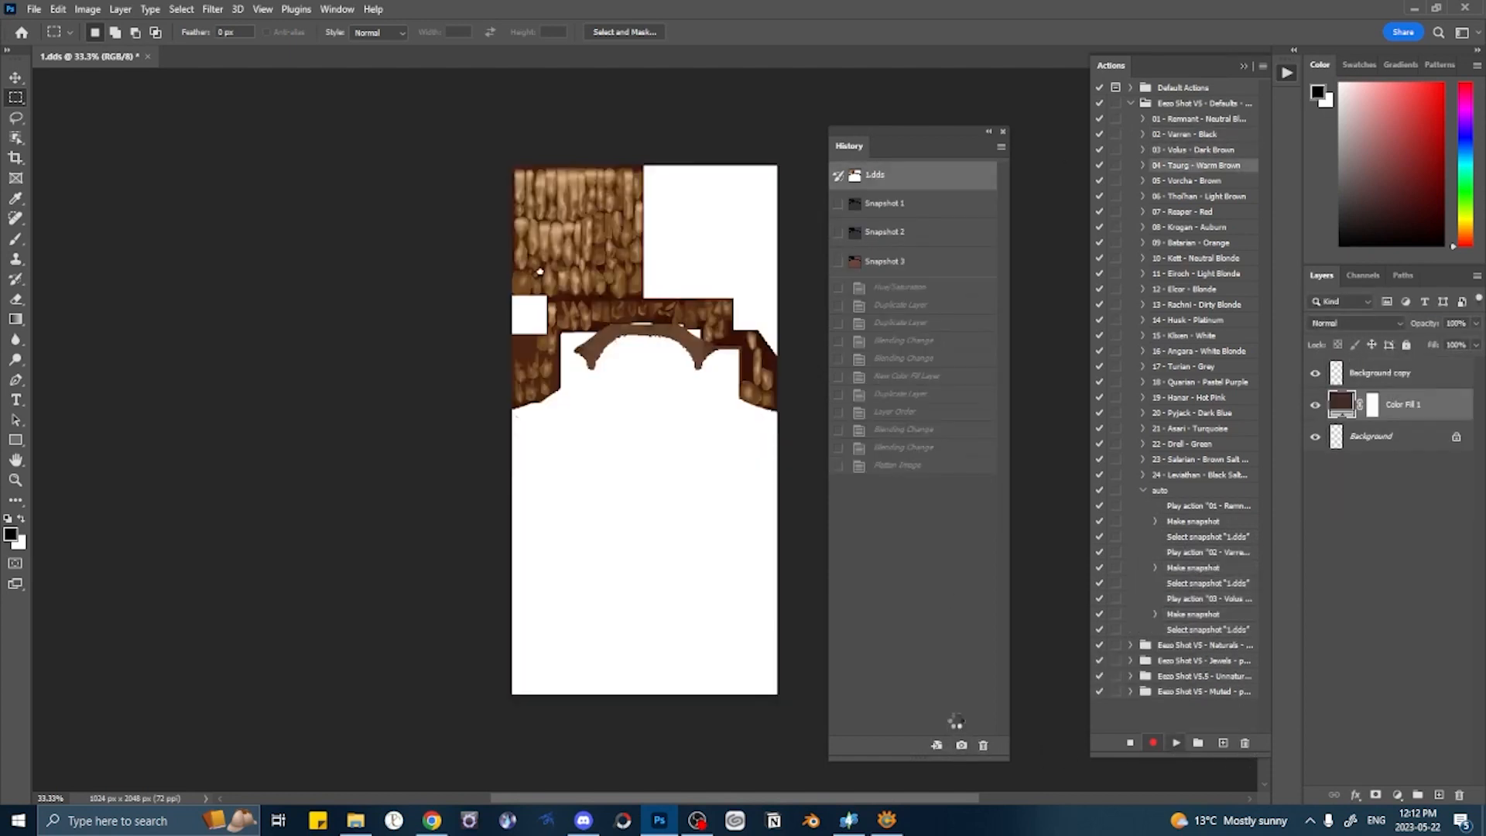
pyautogui.click(960, 745)
pyautogui.click(877, 176)
pyautogui.click(1184, 181)
pyautogui.click(1176, 742)
pyautogui.click(961, 745)
# - Record the 06 Light Brown and 07 - Reaper - Red recolours, capturing a history snapshot and reverting to 1.dds after each
pyautogui.click(1184, 197)
pyautogui.click(1176, 743)
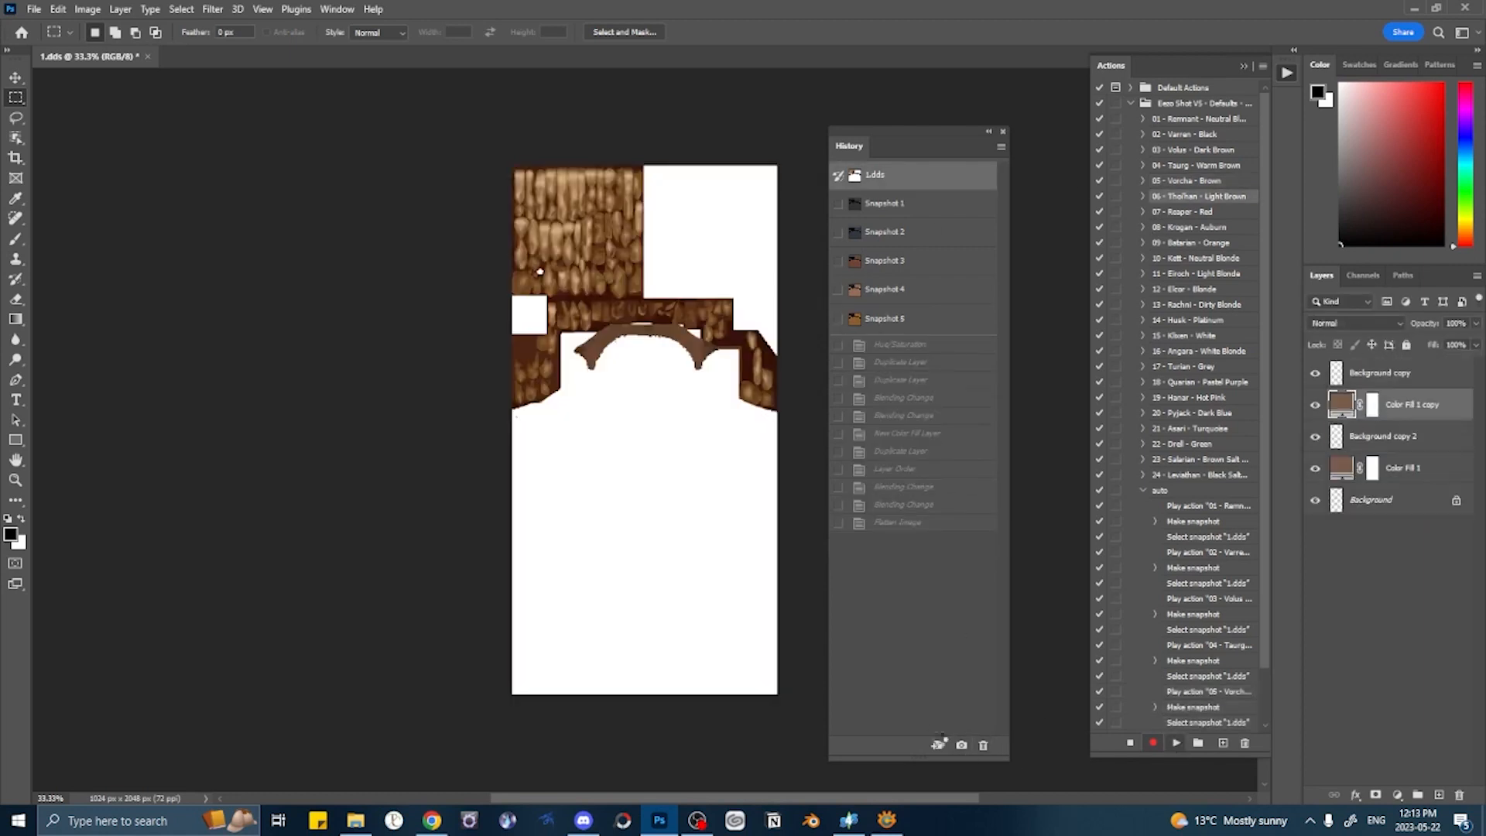
pyautogui.click(960, 745)
pyautogui.click(878, 176)
pyautogui.click(1184, 168)
pyautogui.click(1176, 742)
pyautogui.click(960, 745)
pyautogui.click(878, 176)
# - Record the 08 - Krogan - Auburn and 09 - Batarian - Orange recolours, each followed by a history snapshot and a return to 1.dds
pyautogui.click(1179, 137)
pyautogui.click(1176, 742)
pyautogui.click(960, 745)
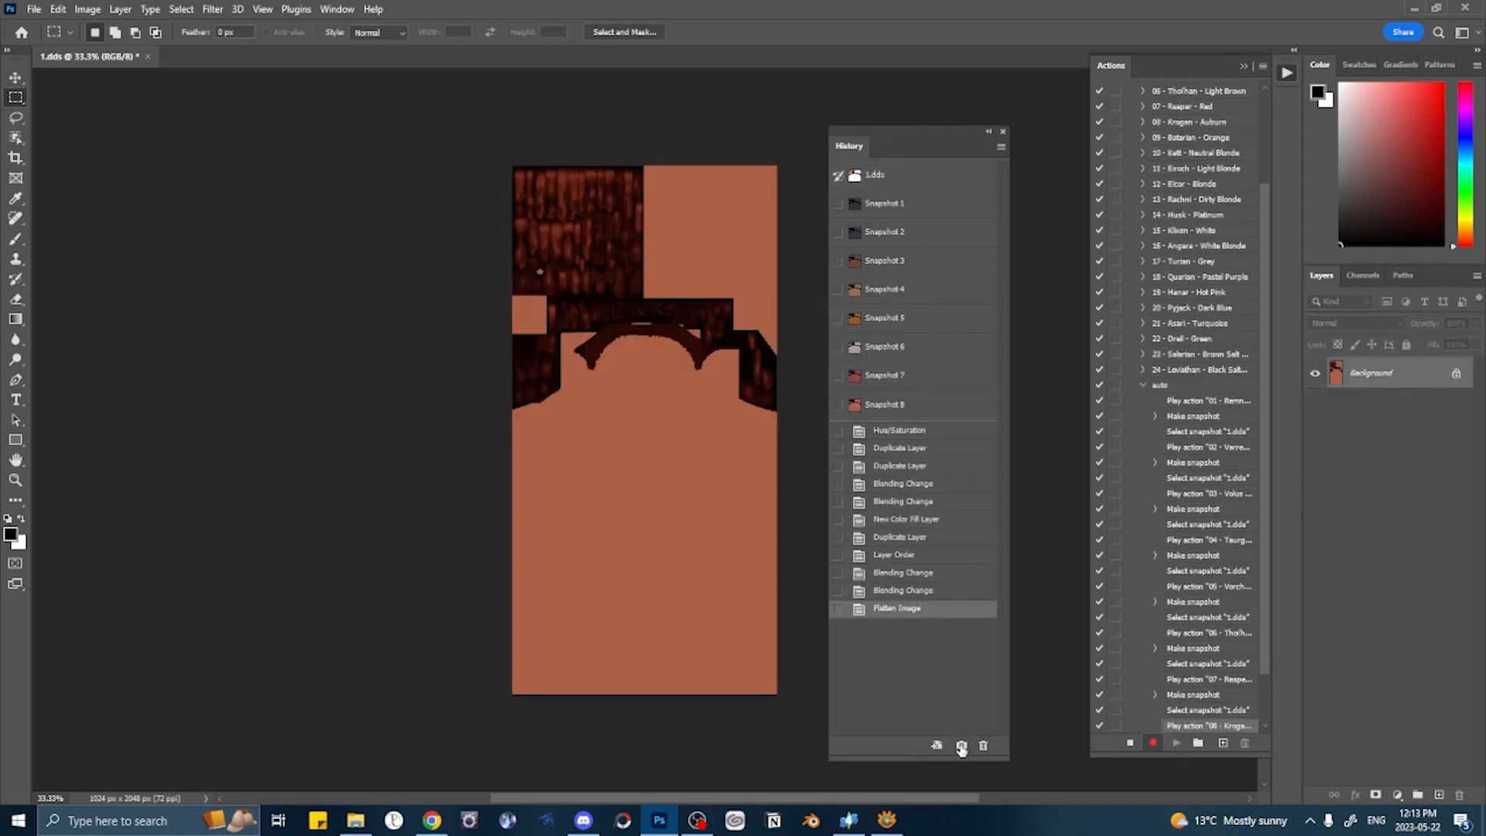
pyautogui.click(877, 176)
pyautogui.click(1184, 106)
pyautogui.click(1176, 742)
pyautogui.click(961, 745)
pyautogui.click(877, 175)
# - Record the 10 - Kett - Neutral Blonde and 11 Light Blonde recolours, capturing a history snapshot and reverting to 1.dds after each
pyautogui.click(1176, 108)
pyautogui.click(1175, 742)
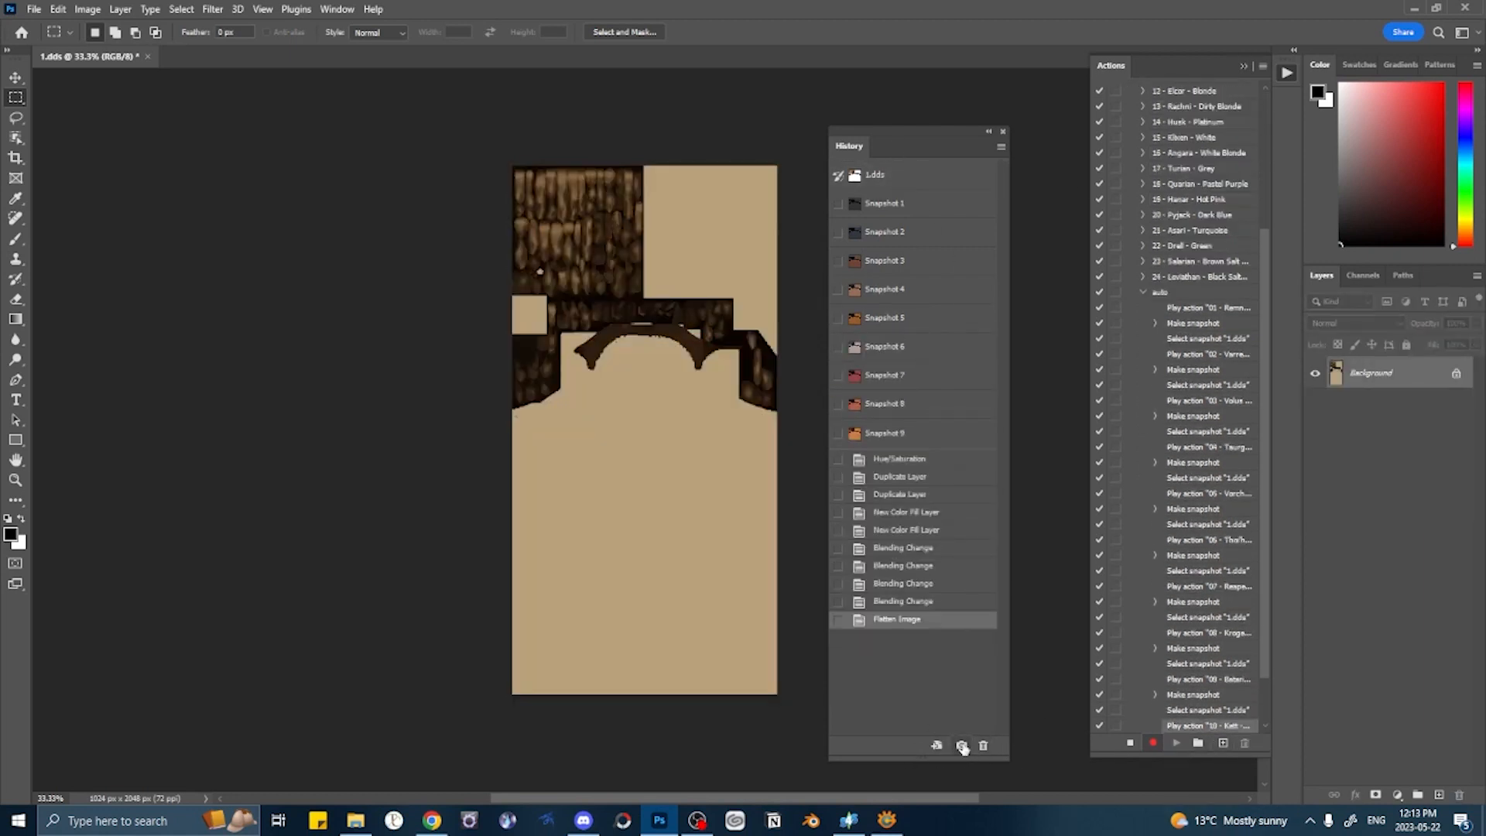
pyautogui.click(961, 745)
pyautogui.click(877, 176)
pyautogui.click(1165, 122)
pyautogui.click(1175, 742)
pyautogui.click(960, 745)
pyautogui.click(878, 176)
# - Record the 12 - Elcor - Blonde and 13 - Rachni - Dirty Blonde recolours, each followed by a history snapshot and a return to 1.dds
pyautogui.click(1184, 90)
pyautogui.click(1175, 742)
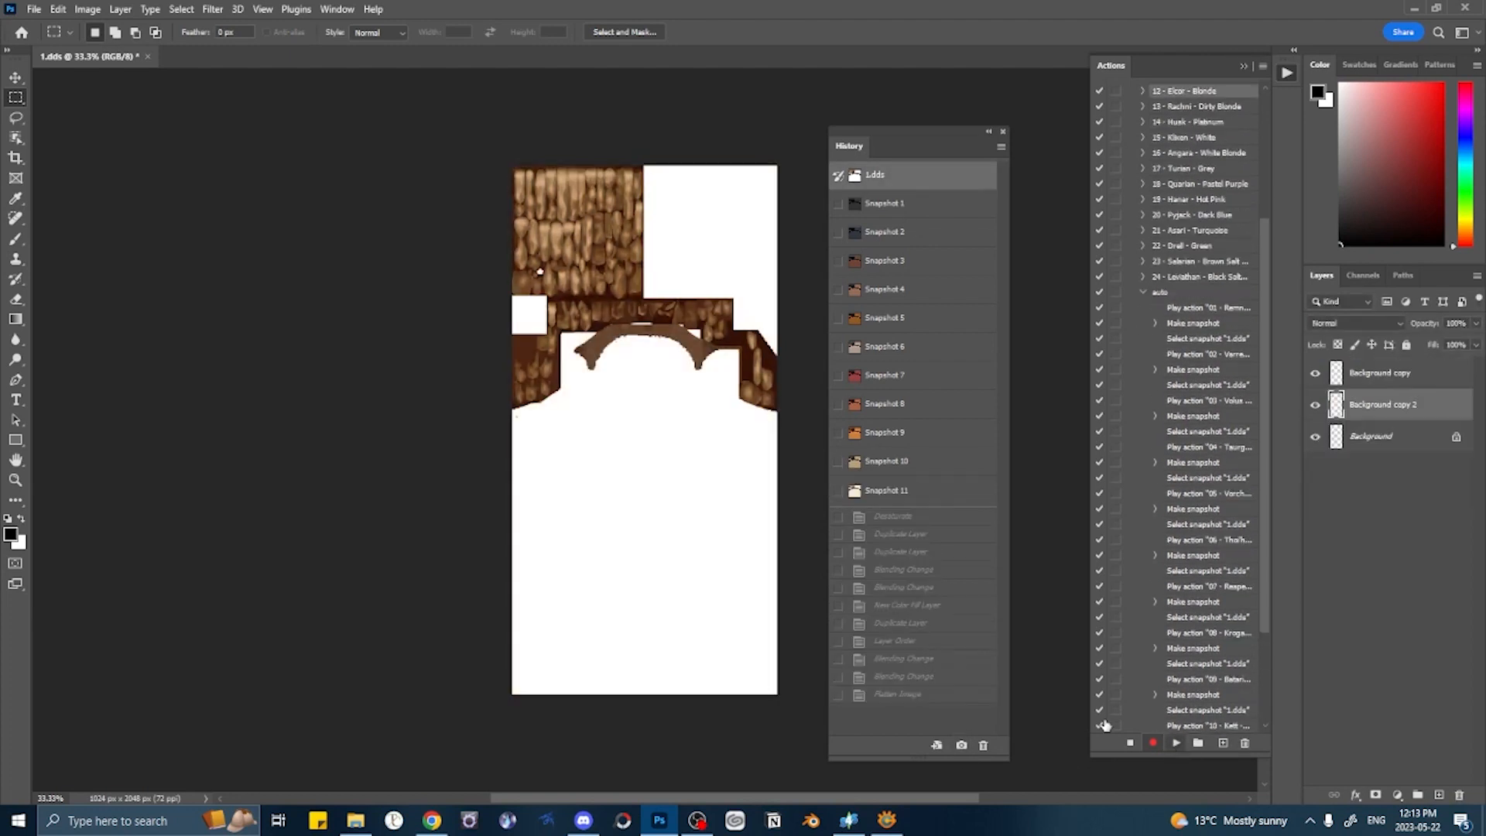
pyautogui.click(960, 746)
pyautogui.click(878, 176)
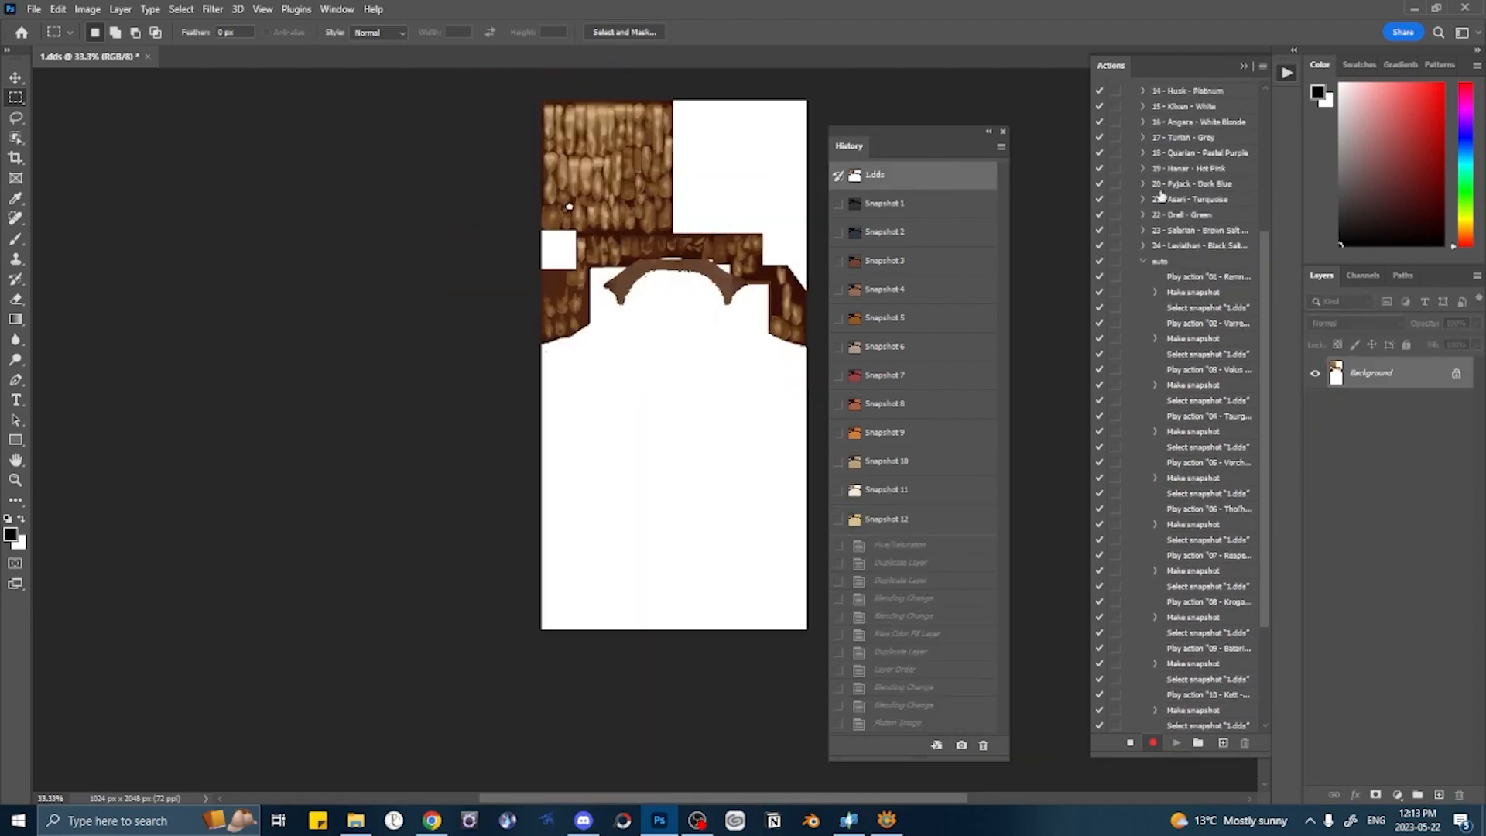
pyautogui.click(1184, 140)
pyautogui.click(1176, 742)
pyautogui.click(960, 745)
pyautogui.click(878, 176)
# - Collapse the auto action and record the 14 - Husk - Platinum and 15 White recolours, taking a snapshot and reverting to 1.dds after each
pyautogui.click(1143, 276)
pyautogui.click(1184, 320)
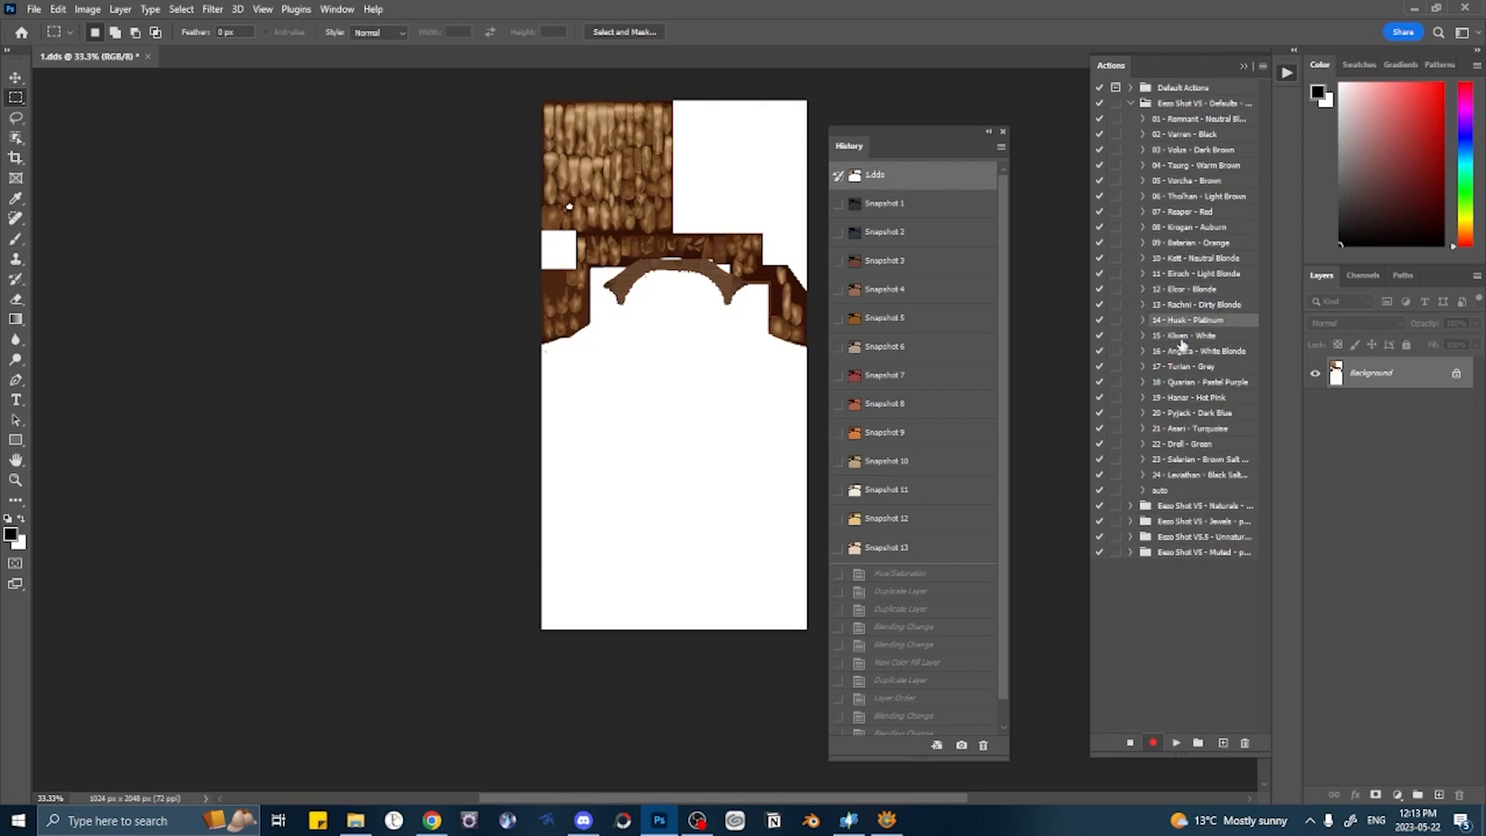
pyautogui.click(1175, 742)
pyautogui.click(961, 745)
pyautogui.click(913, 178)
pyautogui.click(1184, 335)
pyautogui.click(960, 745)
pyautogui.click(877, 176)
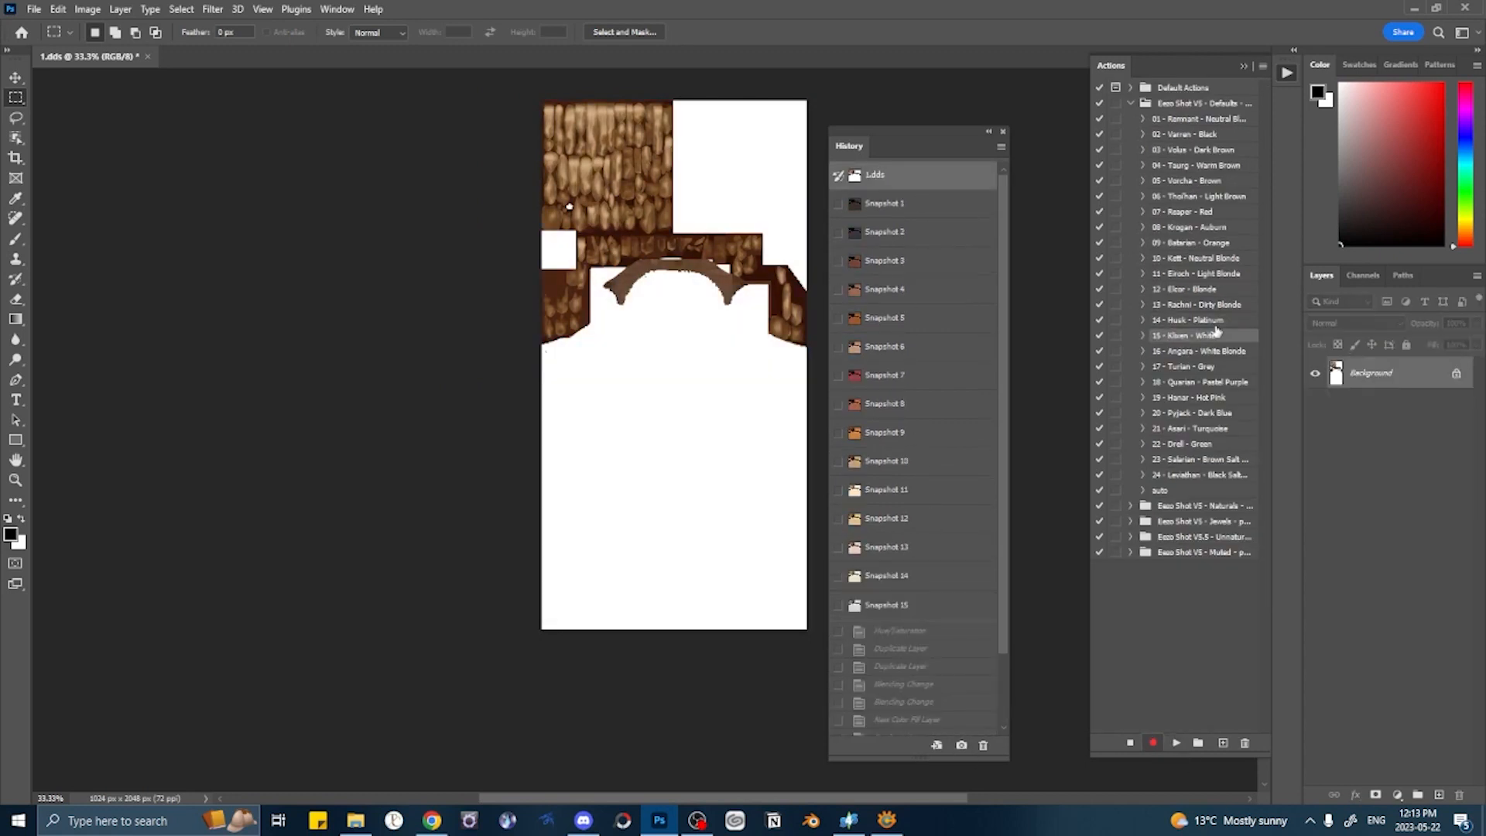
# - Record the 16 - Angara - White Blonde and 17 - Turian - Gray recolours, capturing a history snapshot and reverting to 1.dds after each
pyautogui.click(1184, 351)
pyautogui.click(1175, 742)
pyautogui.click(961, 745)
pyautogui.click(878, 176)
pyautogui.click(1184, 366)
pyautogui.click(1176, 743)
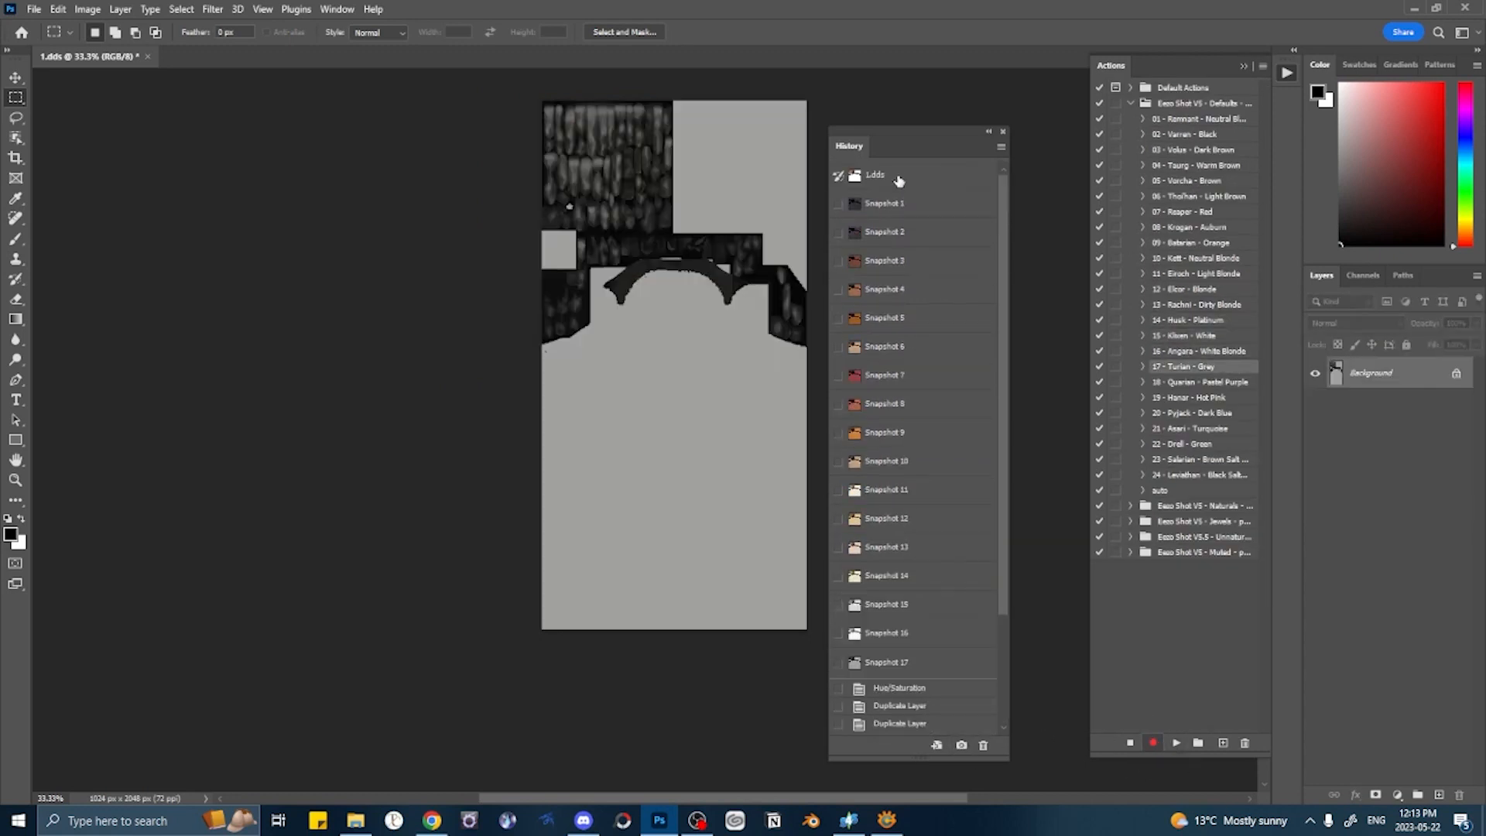
pyautogui.click(960, 745)
pyautogui.click(878, 175)
# - Record the 18 - Quarian - Pastel Purple and 19 - Hanar - Hot Pink recolours, with a history snapshot and return to 1.dds after each
pyautogui.click(1184, 382)
pyautogui.click(1175, 742)
pyautogui.click(960, 746)
pyautogui.click(877, 175)
pyautogui.click(1184, 397)
pyautogui.click(1176, 742)
pyautogui.click(961, 746)
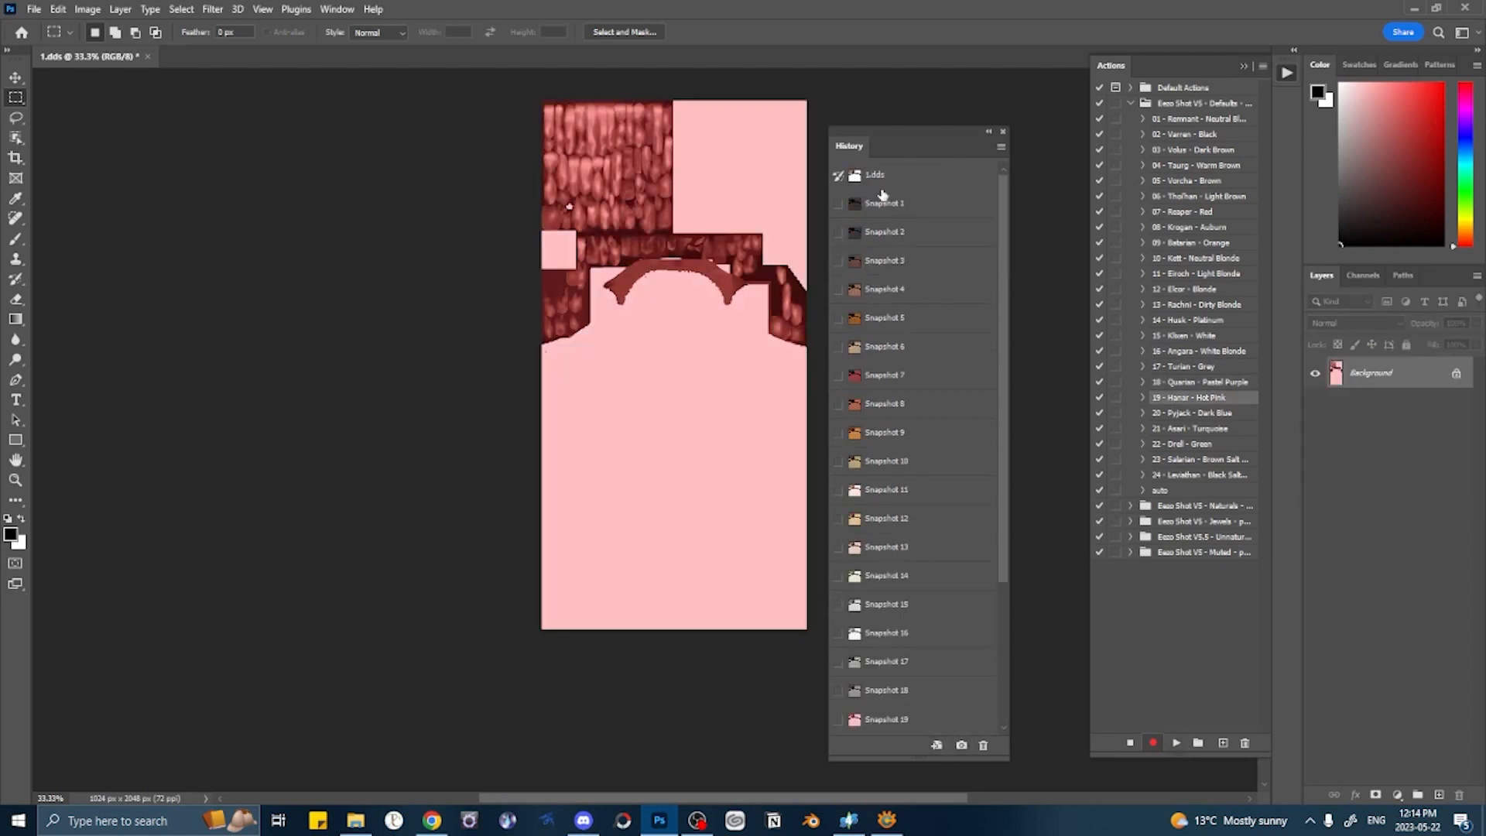
pyautogui.click(877, 175)
# - Record the 20 - Pyjack - Dark Blue and 21 - Asari - Turquoise recolours, capturing a history snapshot and reverting to 1.dds after each
pyautogui.click(1184, 413)
pyautogui.click(1176, 742)
pyautogui.click(960, 745)
pyautogui.click(878, 176)
pyautogui.click(1184, 428)
pyautogui.click(1176, 742)
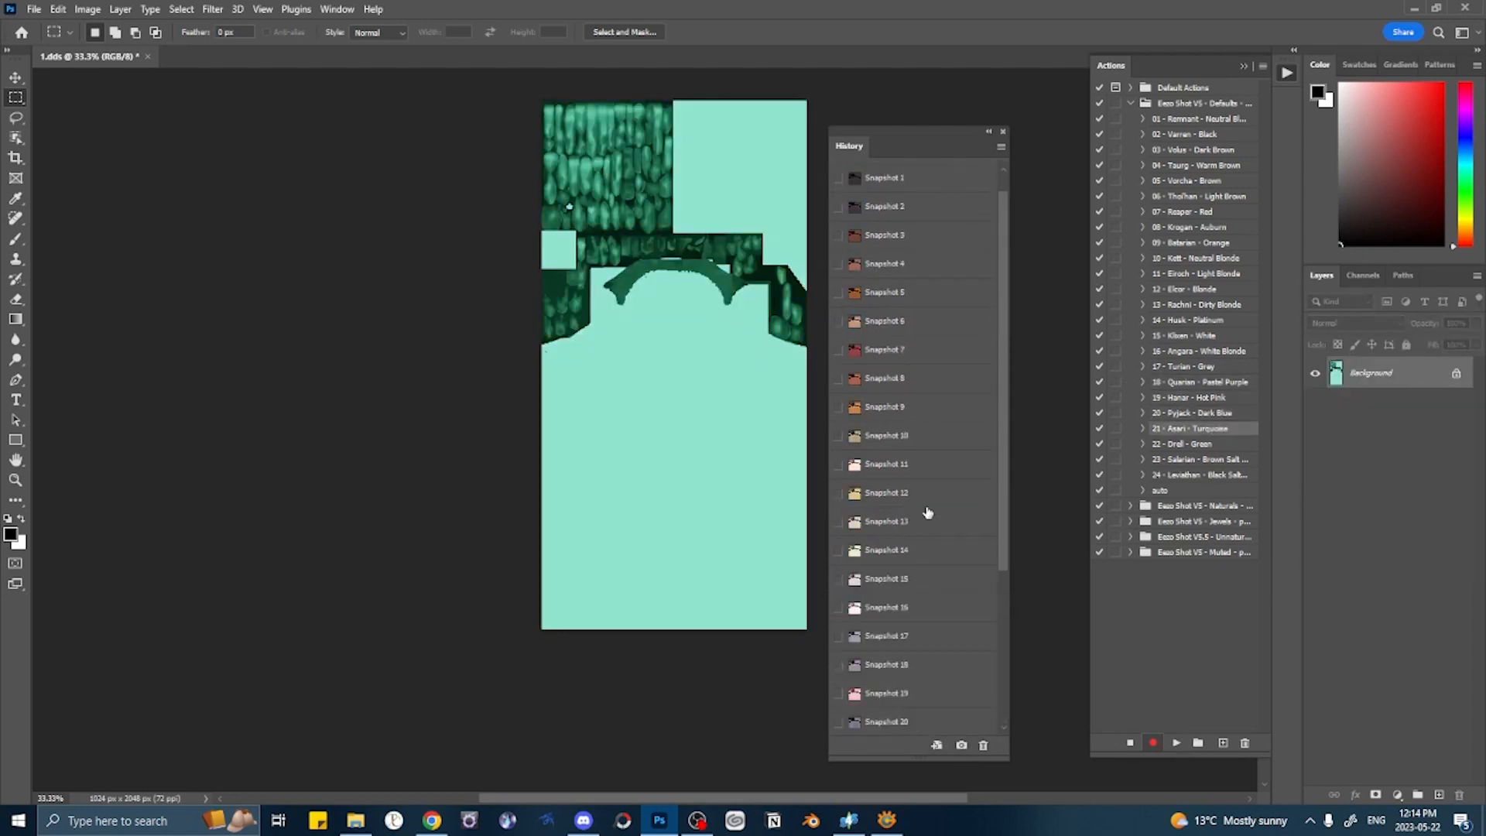
pyautogui.click(960, 745)
pyautogui.click(878, 176)
# - Record the 22 - Drell - Green and 23 - Salarian recolours, capturing a history snapshot and reverting to 1.dds after each
pyautogui.click(1184, 444)
pyautogui.click(1175, 742)
pyautogui.click(961, 745)
pyautogui.click(878, 176)
pyautogui.click(1184, 459)
pyautogui.click(1176, 742)
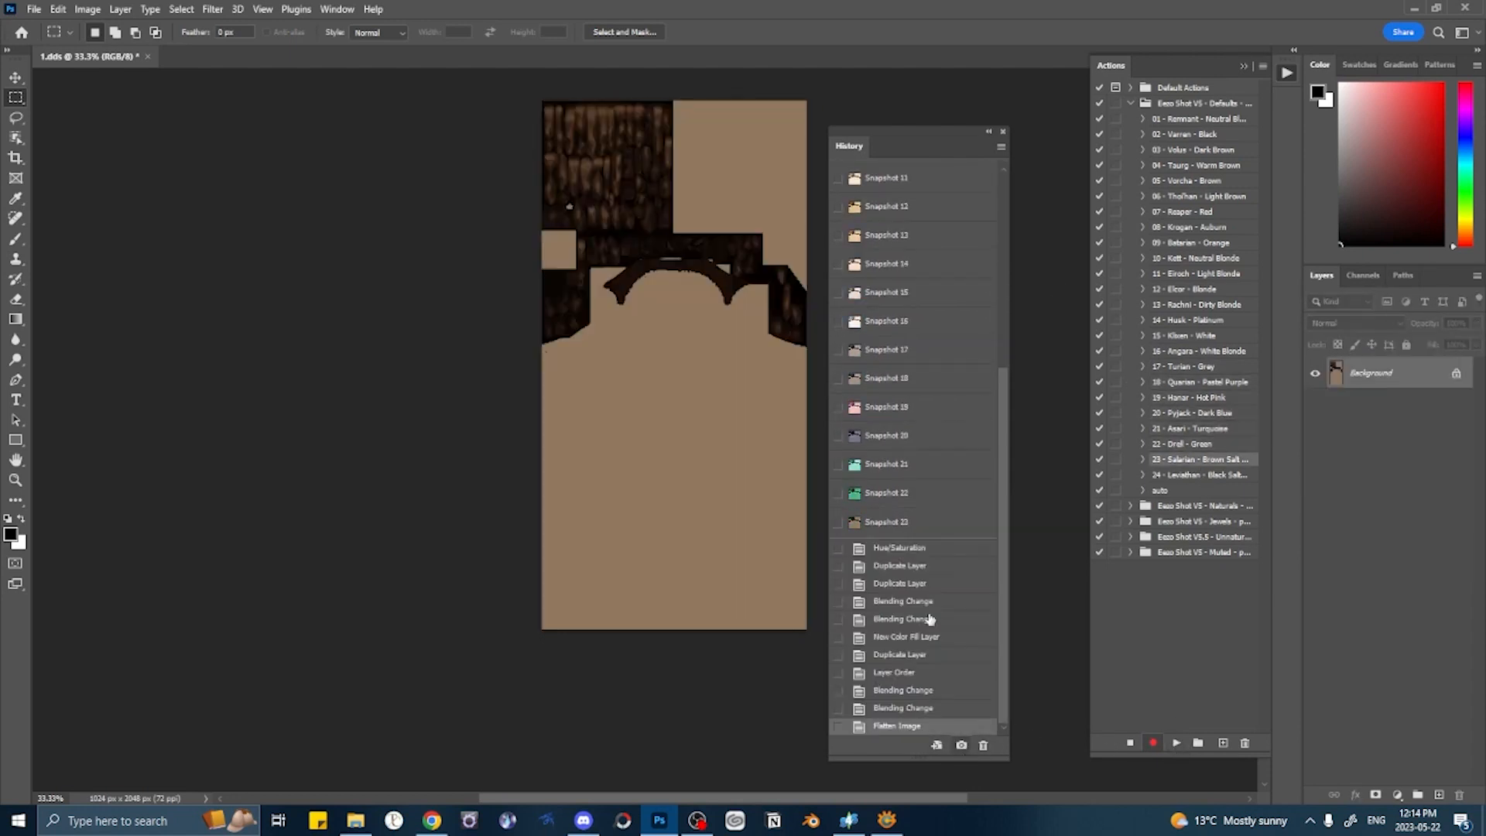
pyautogui.click(960, 745)
pyautogui.click(878, 176)
# - Record the 24 - Leviathan recolour with its history snapshot, stop the recording and select the finished auto action
pyautogui.click(1184, 474)
pyautogui.click(1176, 743)
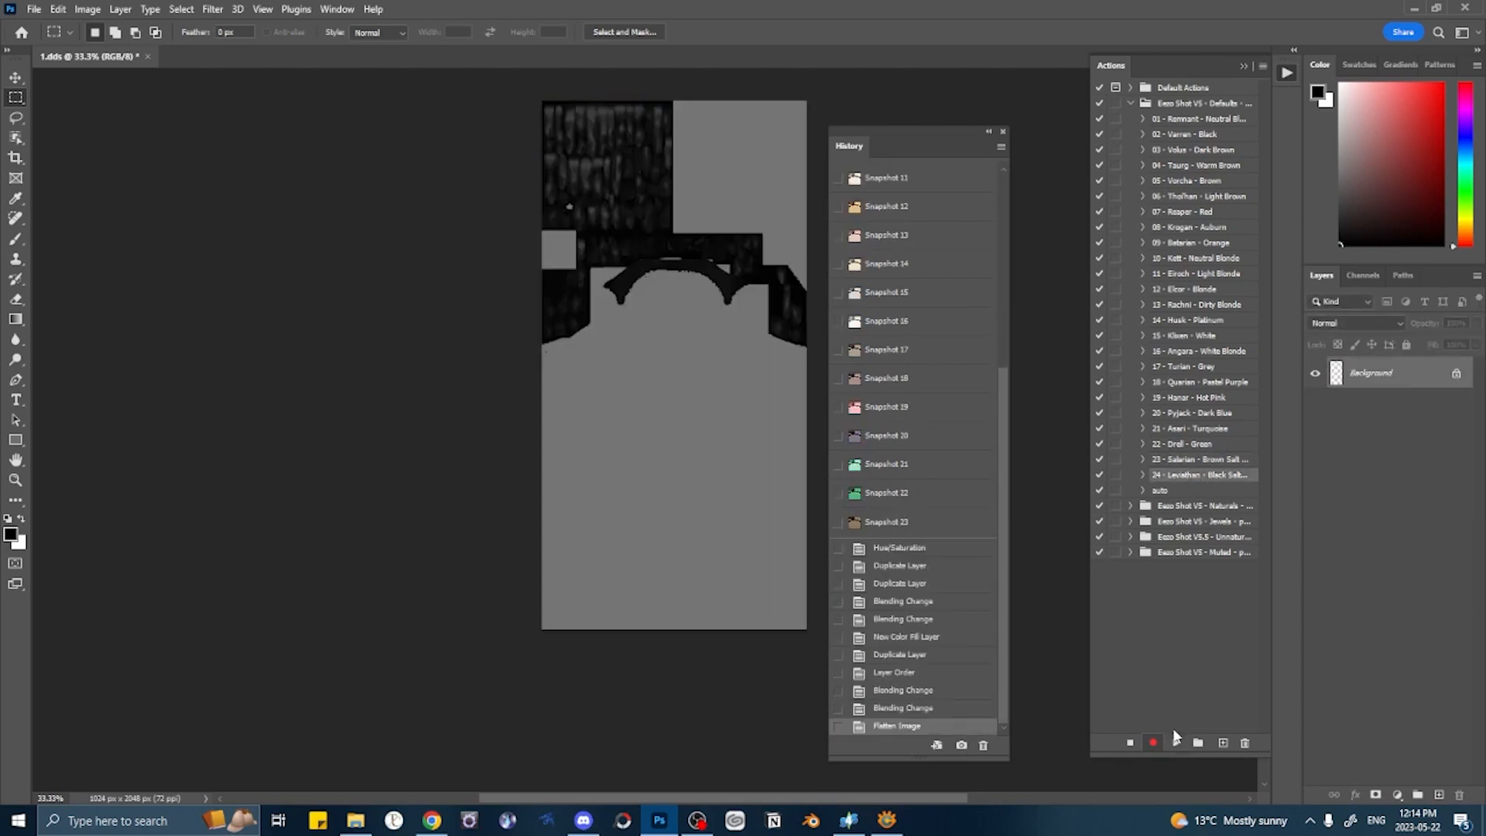
pyautogui.click(960, 745)
pyautogui.scroll(5, 914, 569)
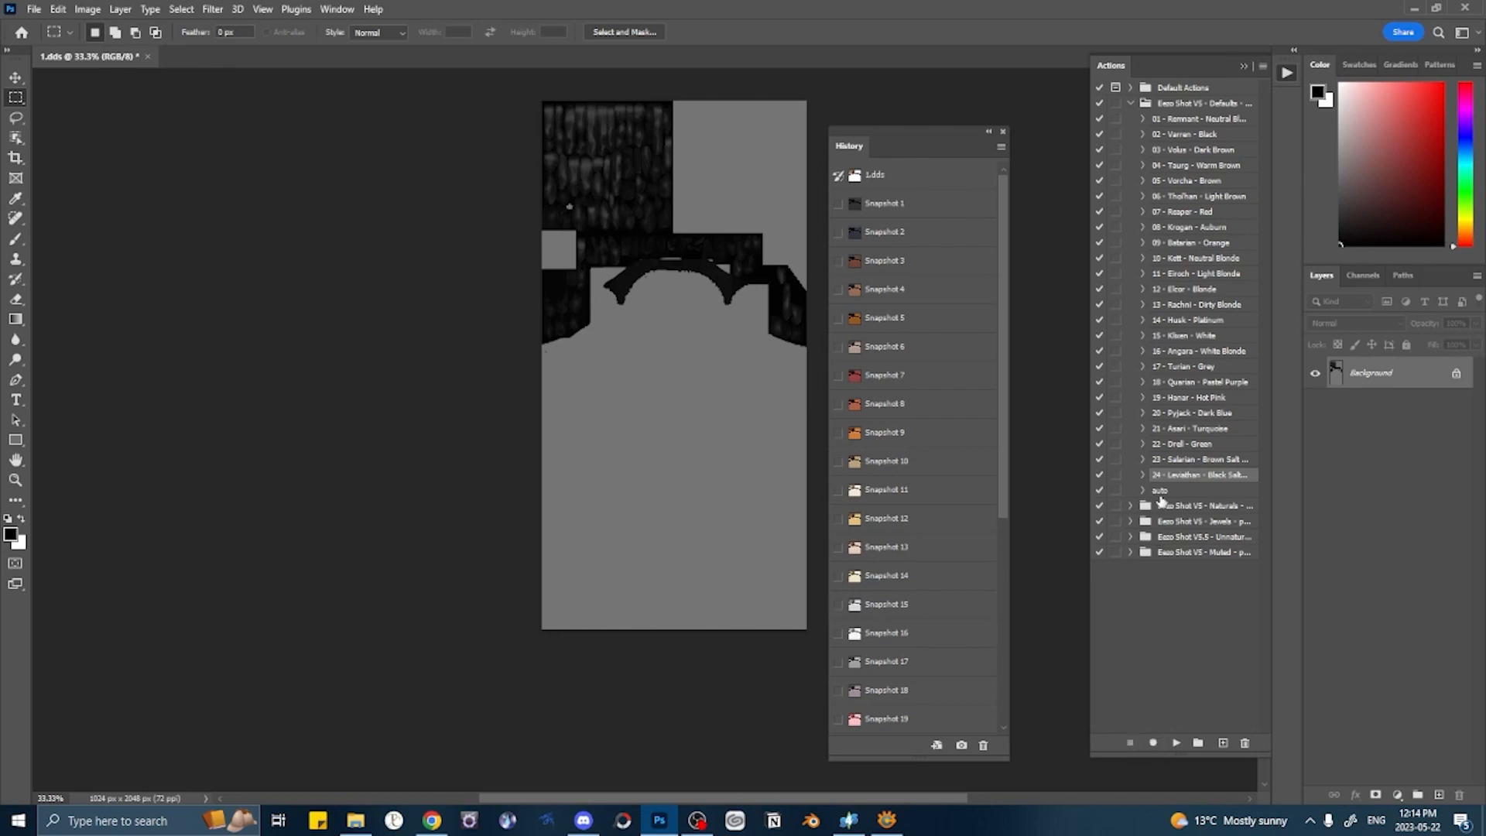
pyautogui.click(1161, 495)
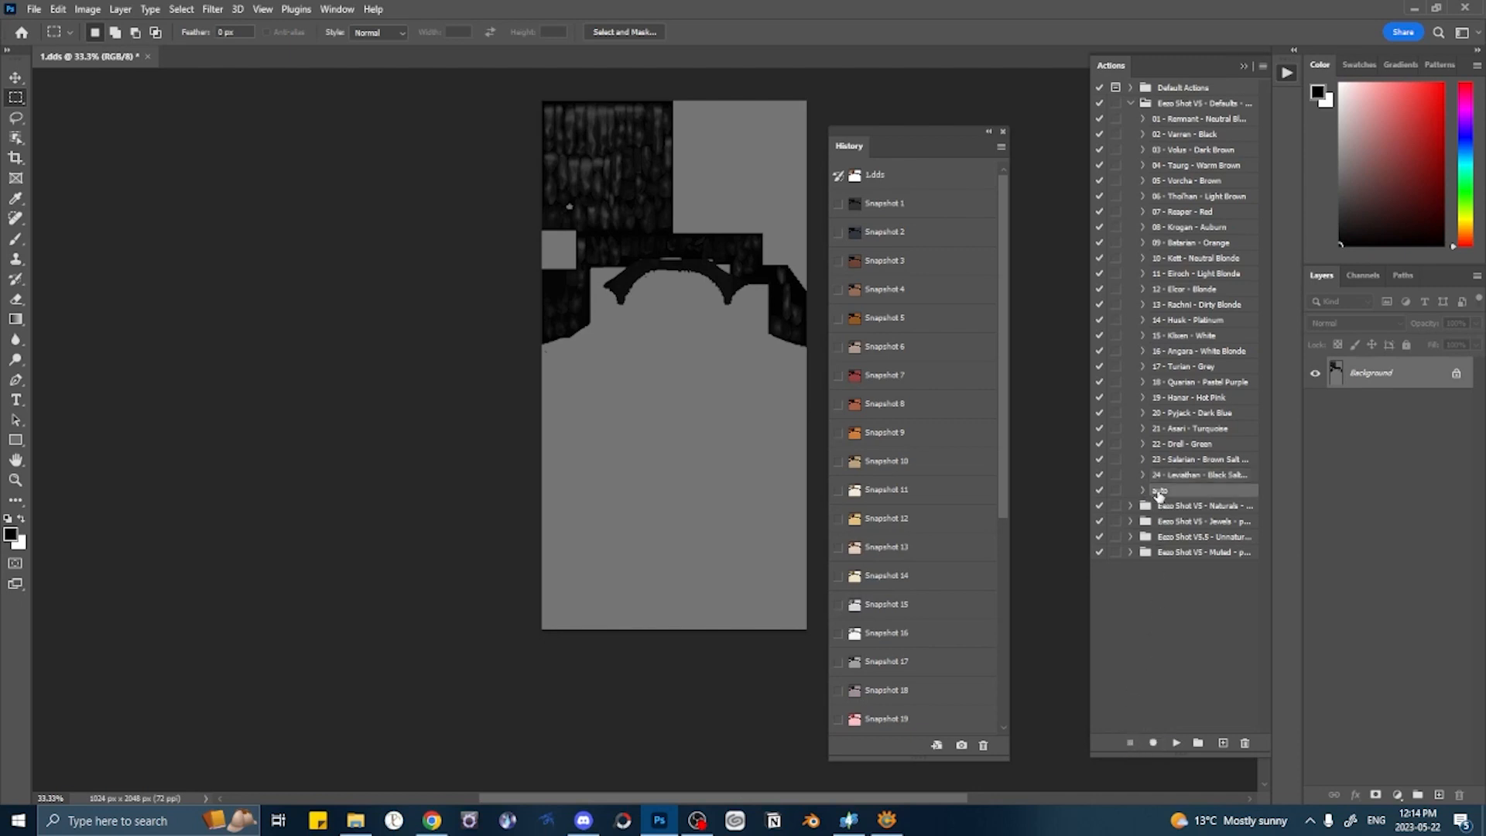
# - Close 1.dds without saving, reopen it from the recent files and play the auto action on it
pyautogui.click(148, 56)
pyautogui.click(735, 306)
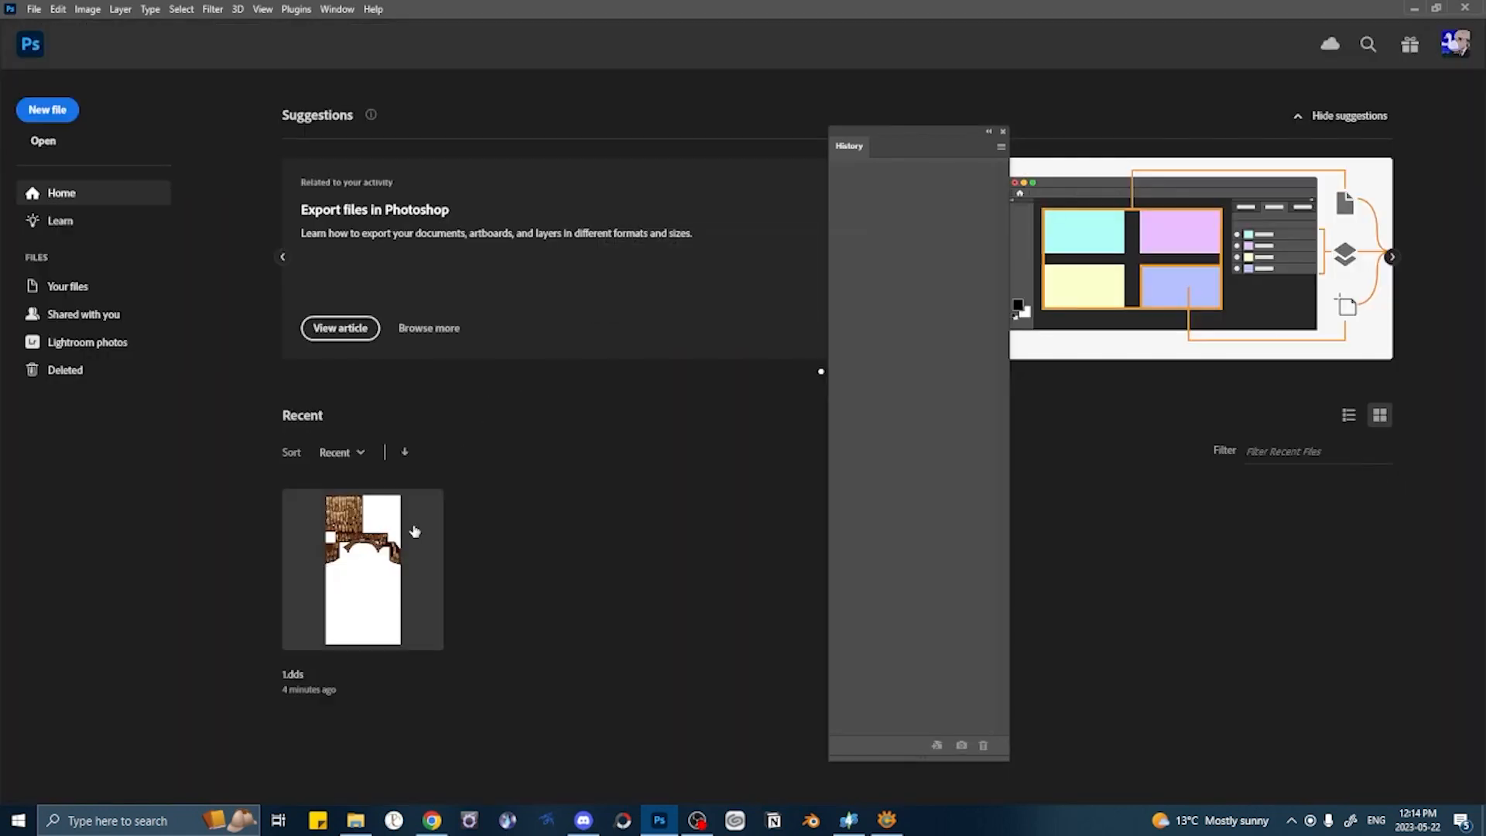
pyautogui.click(390, 538)
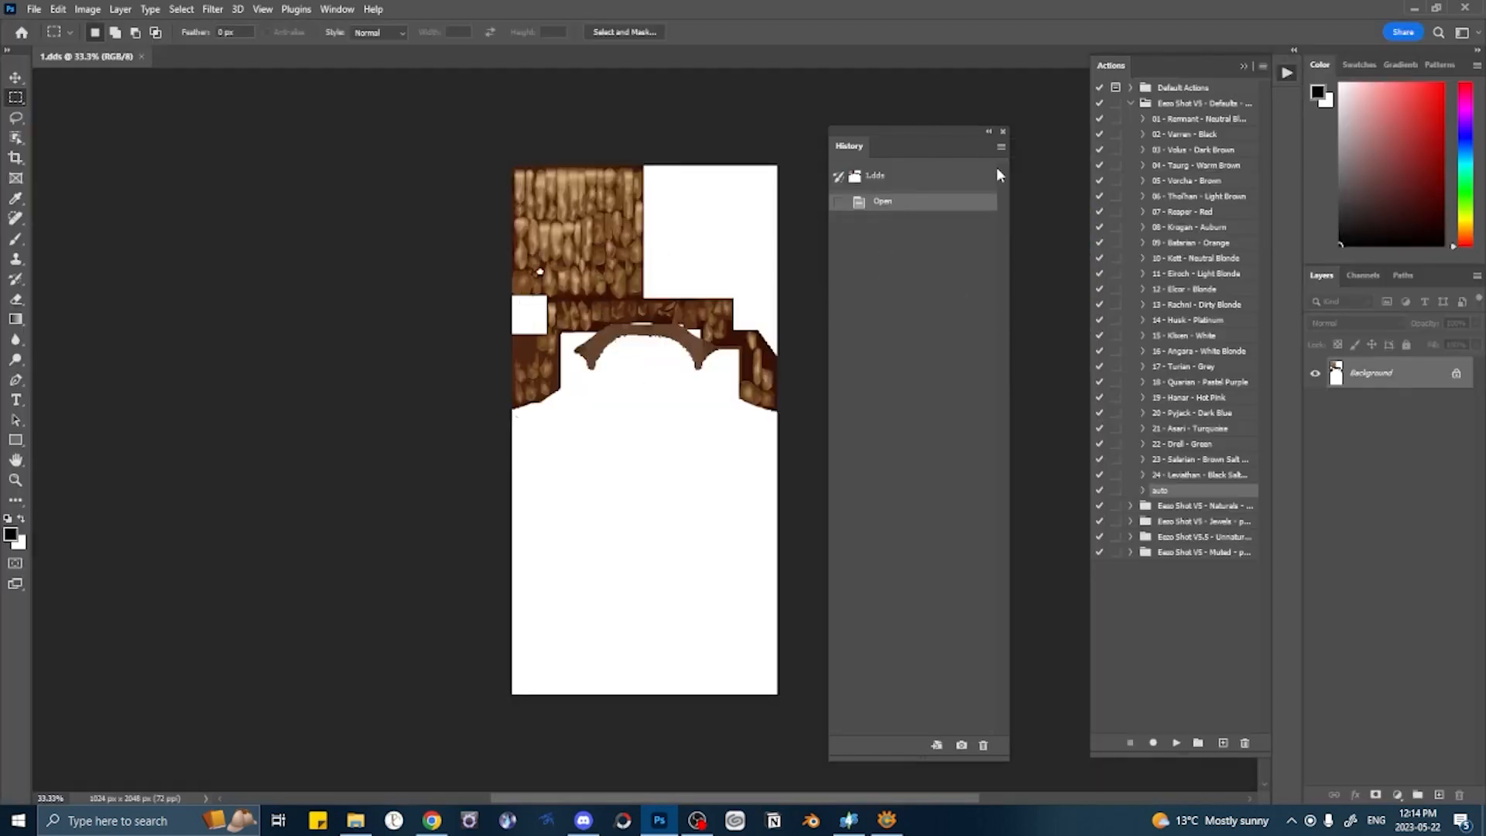
pyautogui.click(1175, 742)
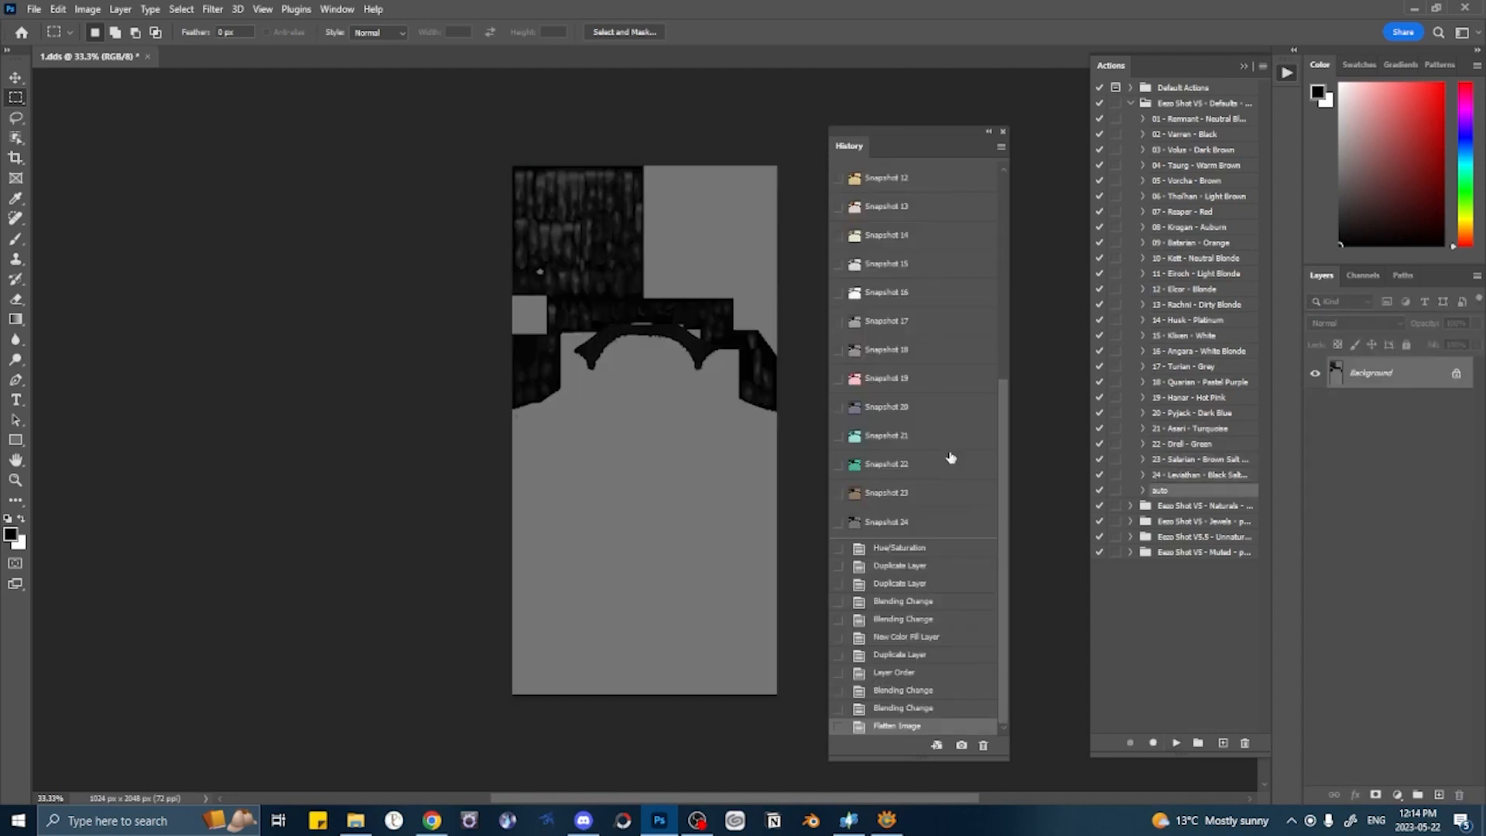
pyautogui.scroll(5, 950, 458)
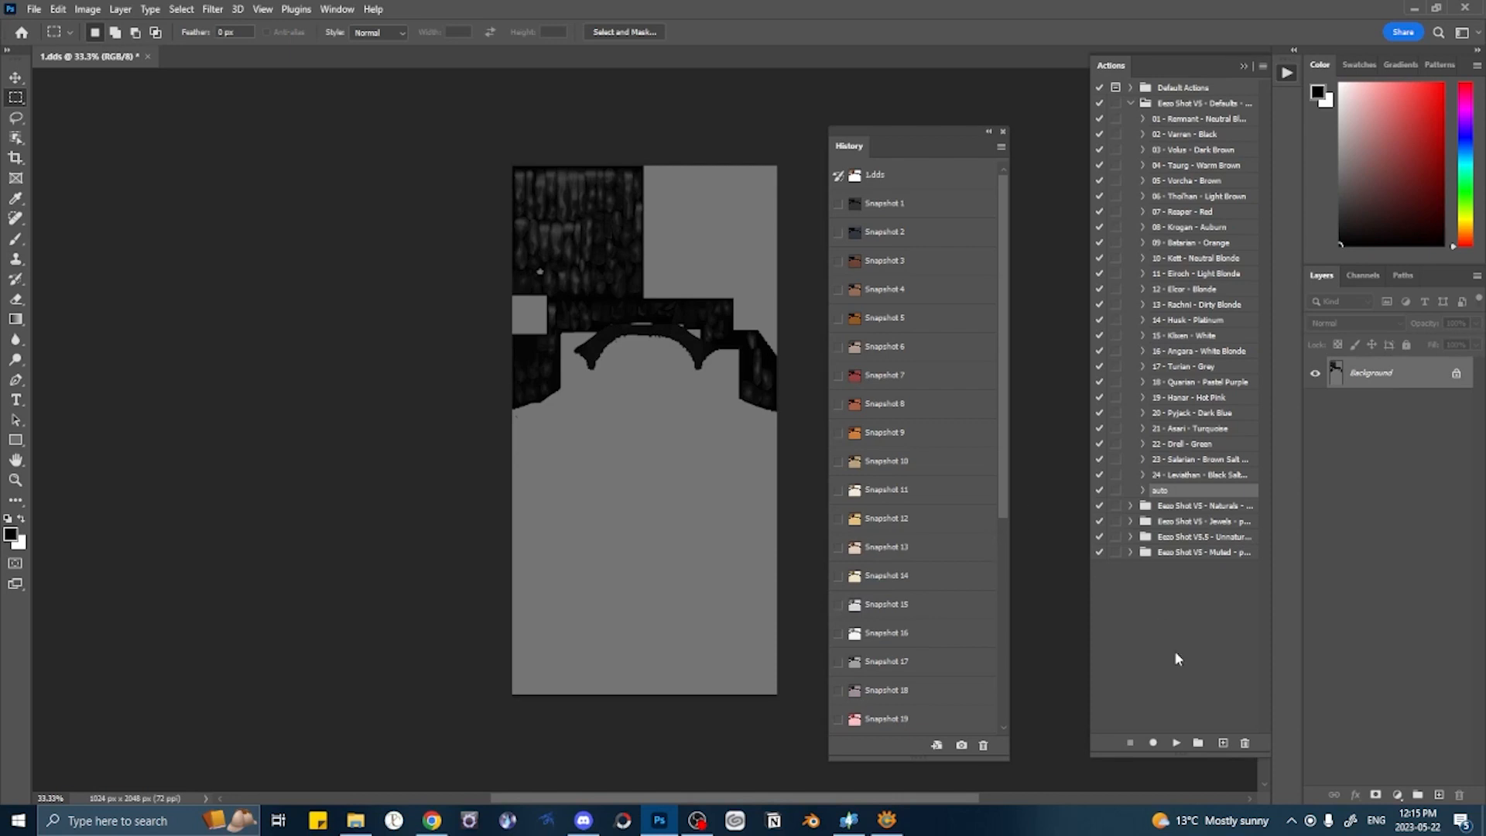
# - Create a new action named save in the Eezo Shot V5 - Defaults set
pyautogui.click(1223, 743)
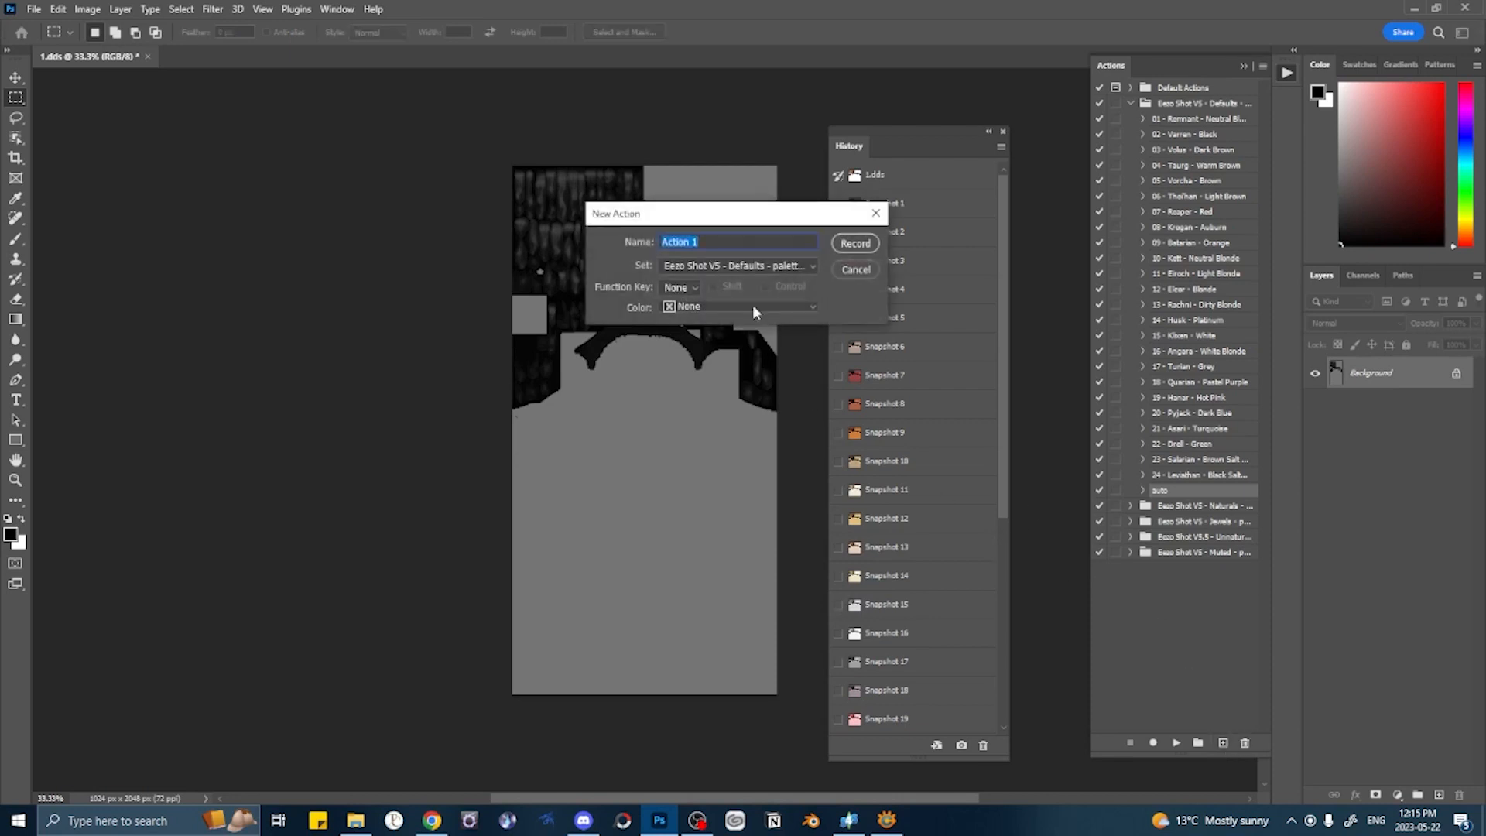
pyautogui.write('save')
pyautogui.press('Return')
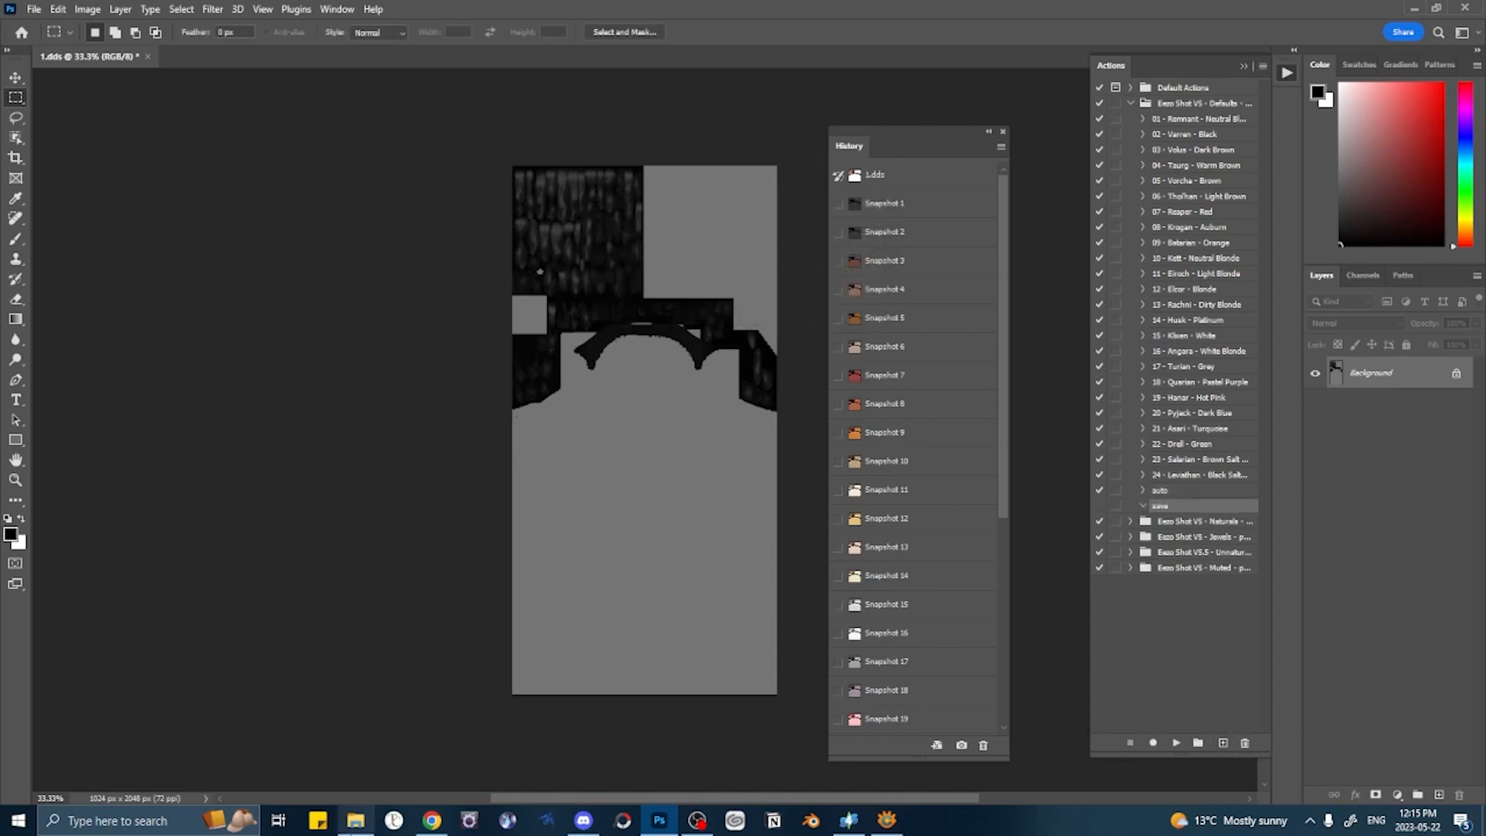
# - Switch to File Explorer and create a folder named dds inside Downloads\example
pyautogui.click(355, 821)
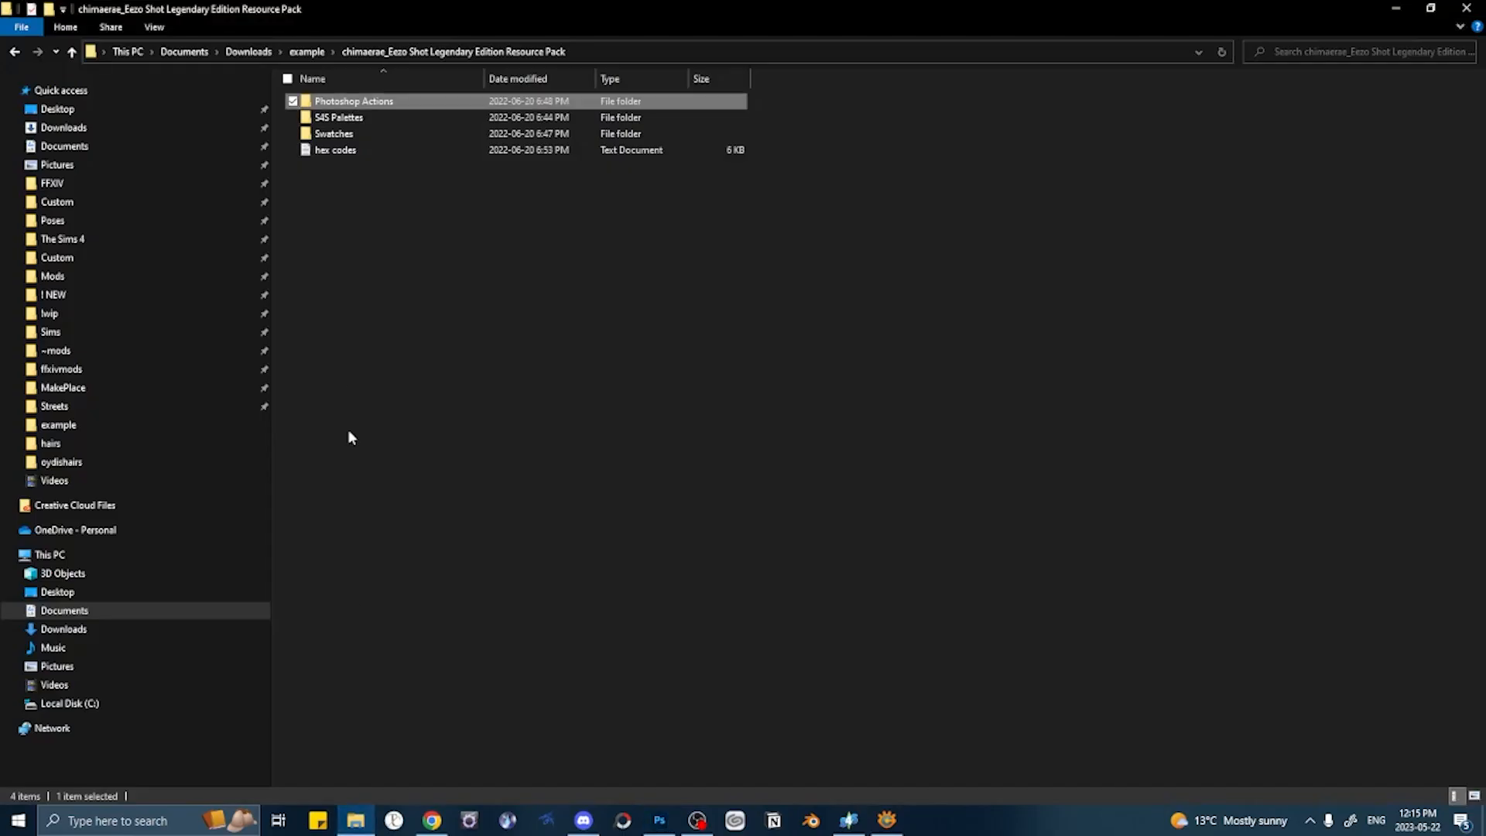
pyautogui.click(306, 52)
pyautogui.click(360, 198)
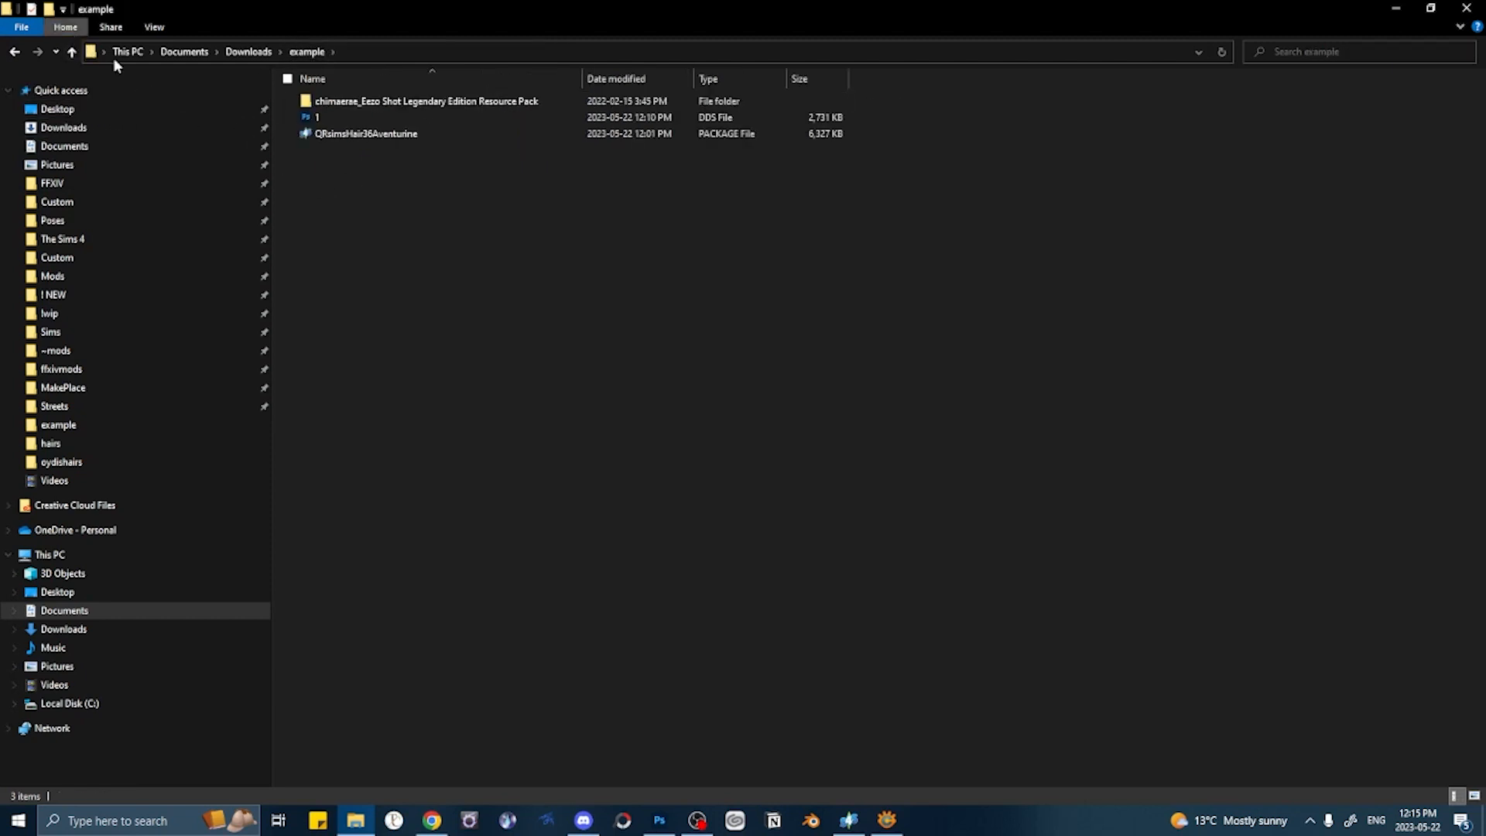
pyautogui.rightClick(356, 229)
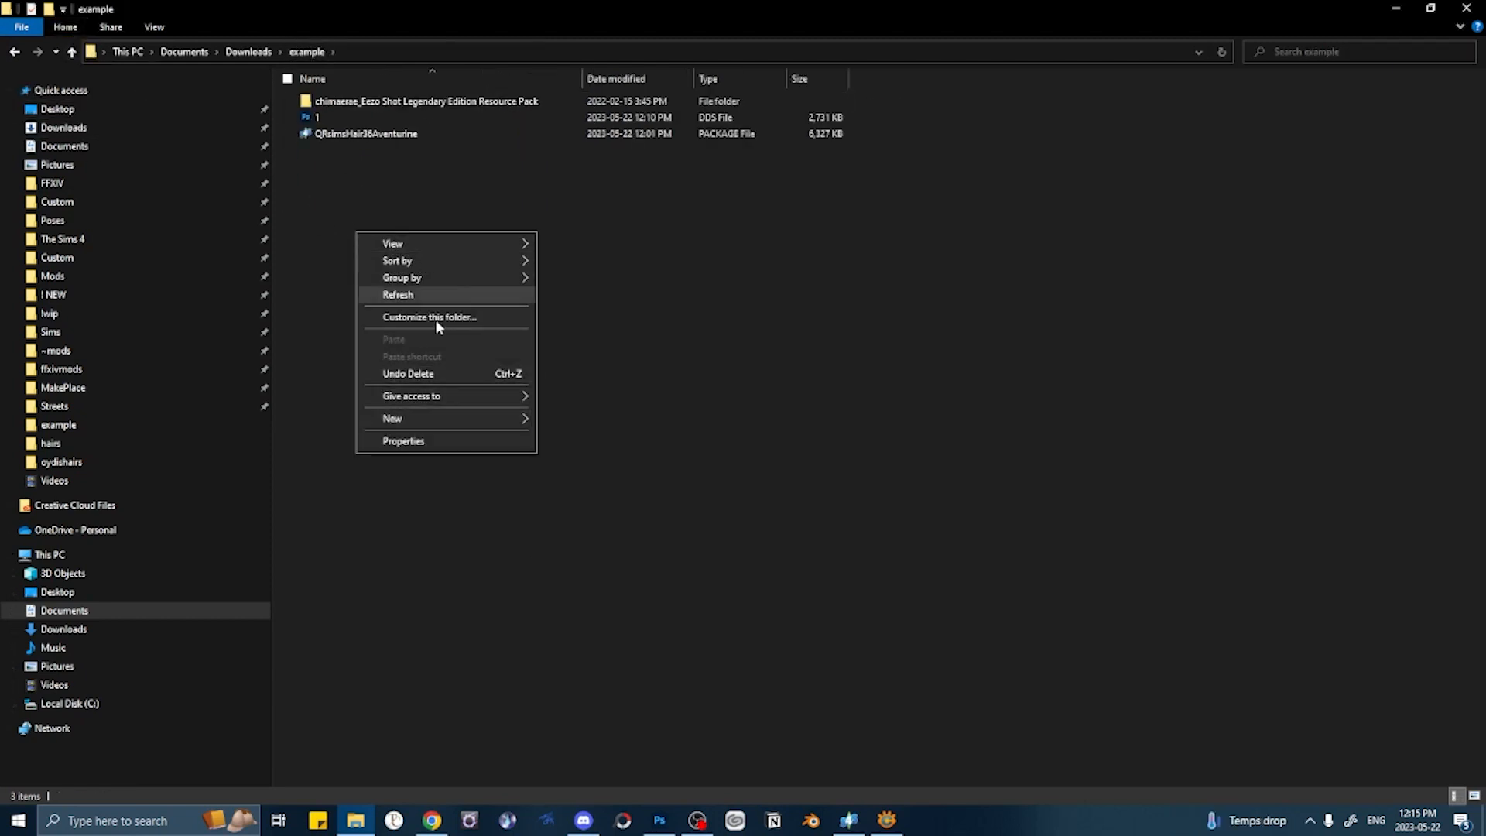
pyautogui.moveTo(420, 412)
pyautogui.click(564, 419)
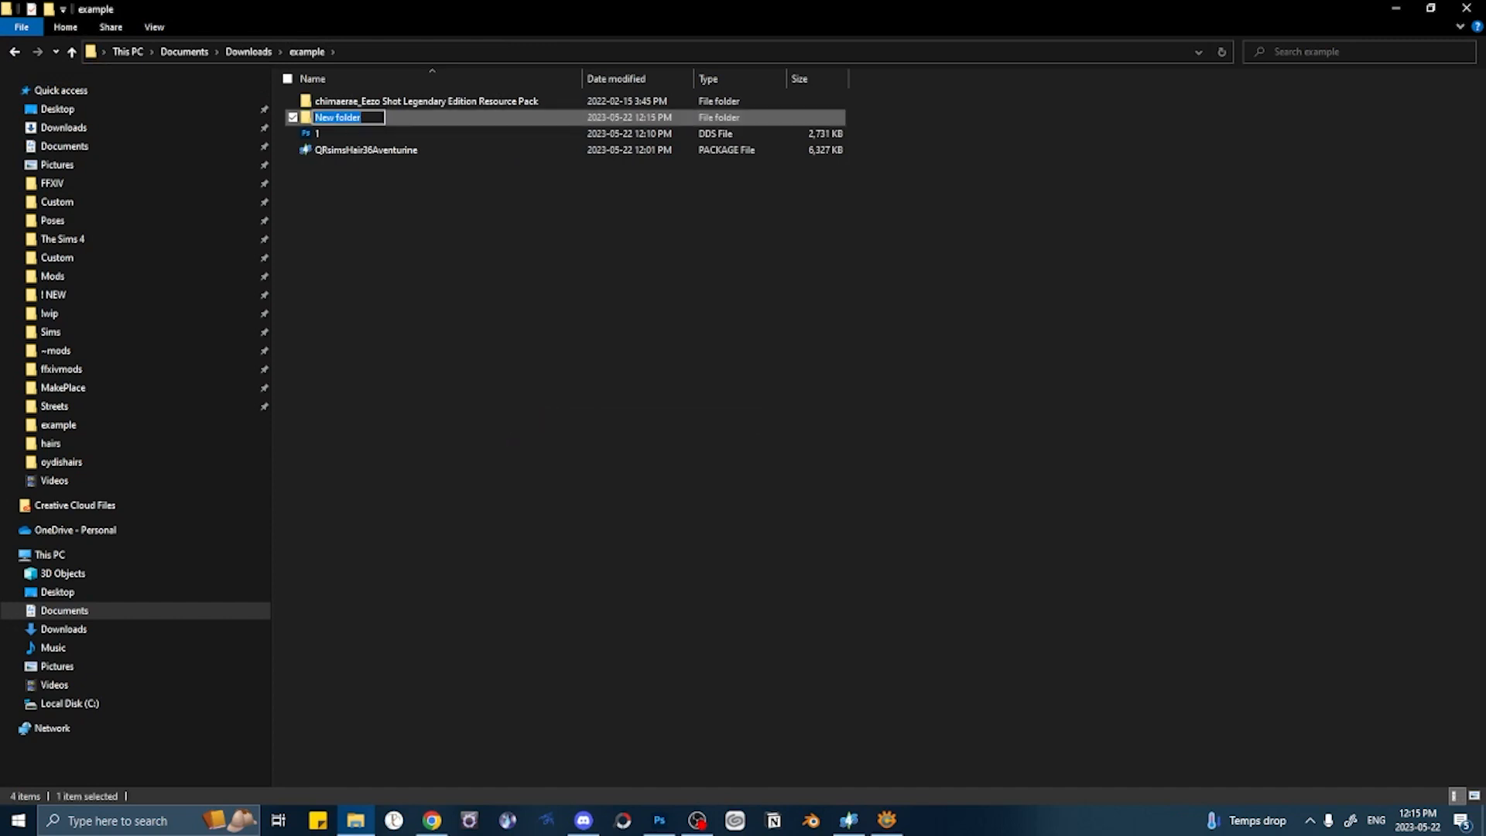
pyautogui.write('dds')
pyautogui.press('Return')
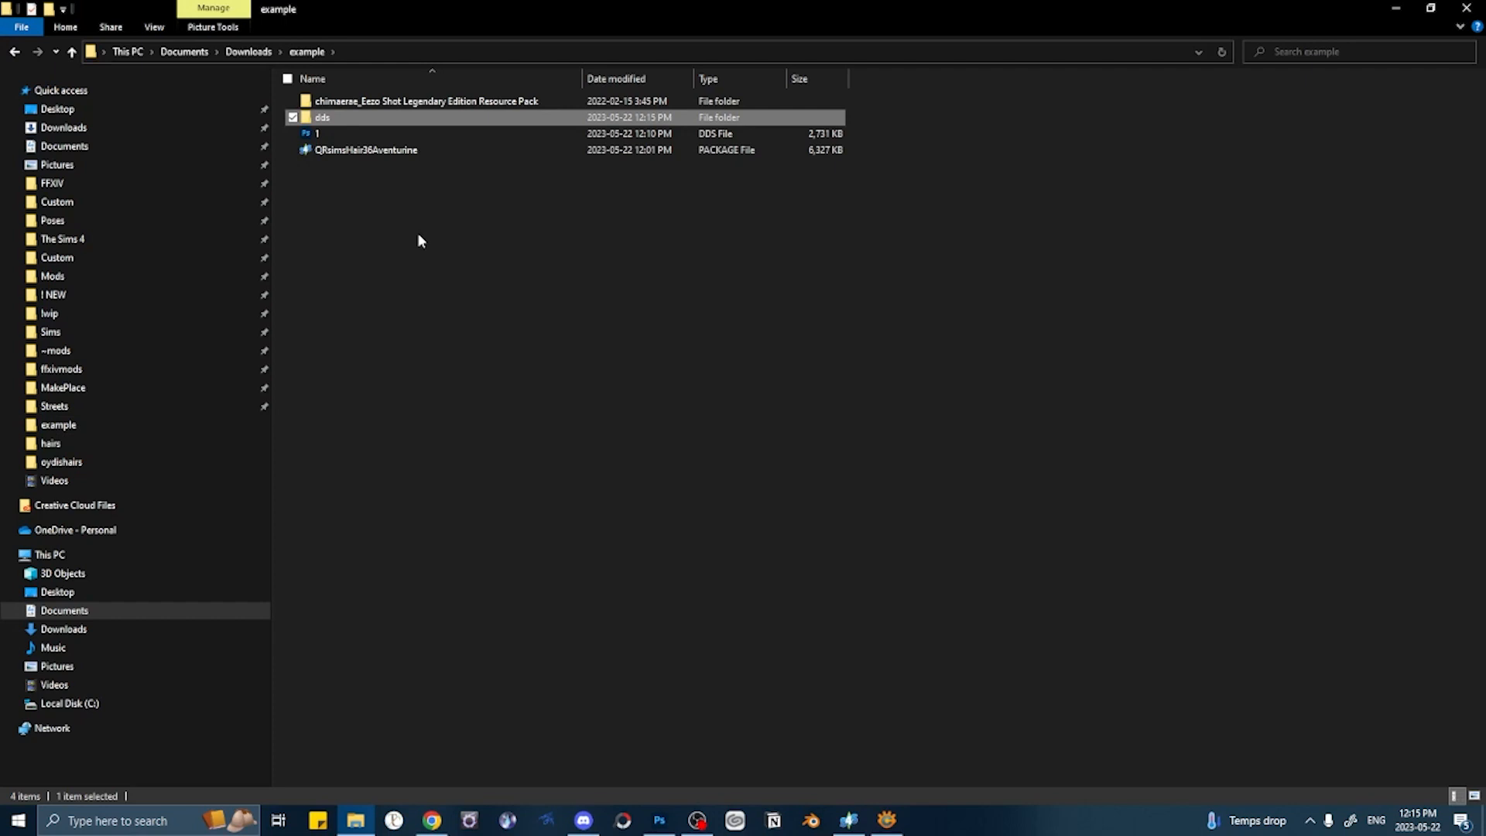
# - Copy all the swatch diffuse files from the dds folder inside !wip\hairs
pyautogui.click(149, 449)
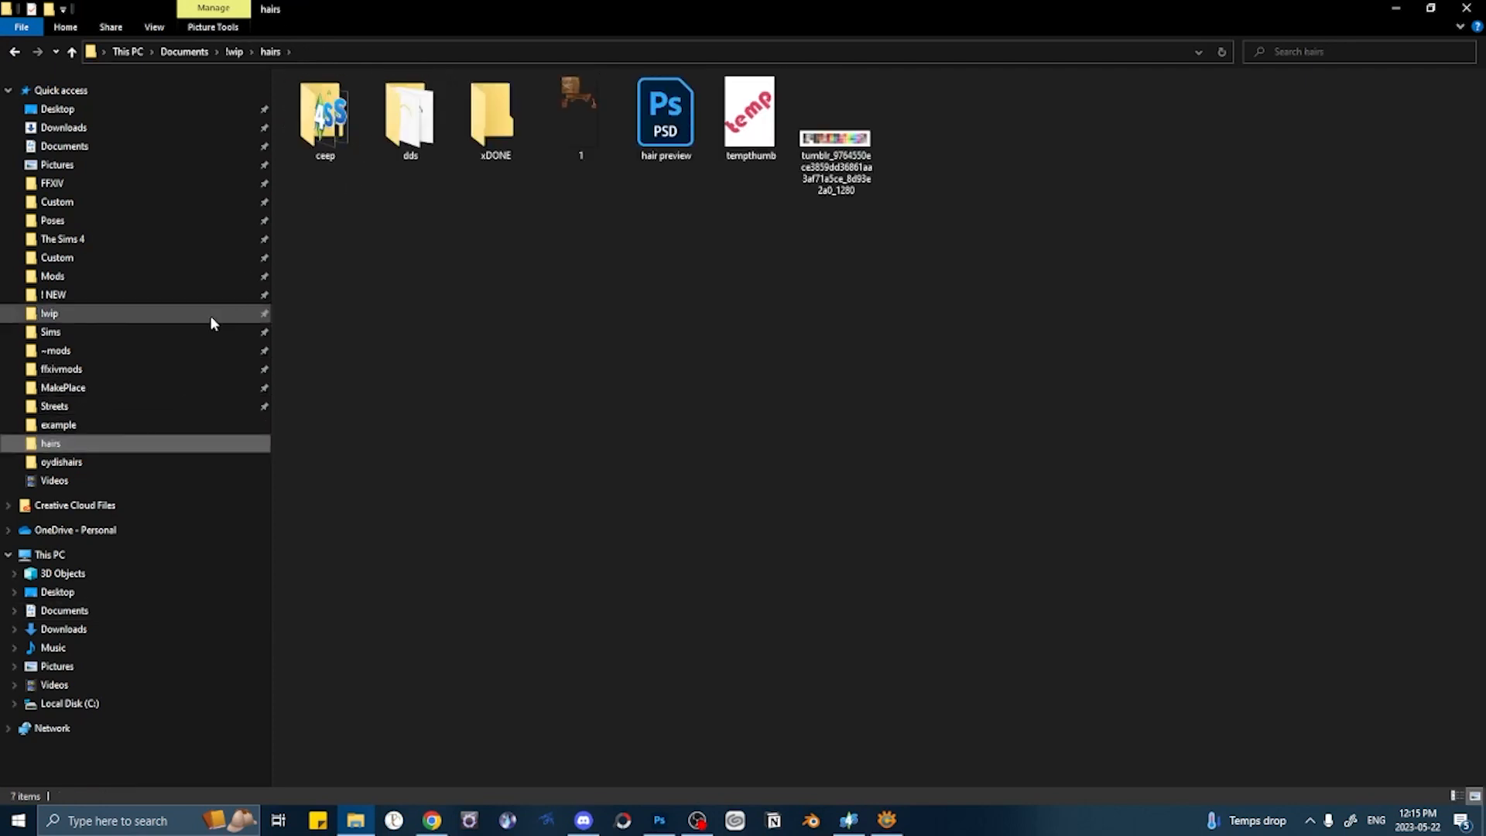
pyautogui.doubleClick(430, 126)
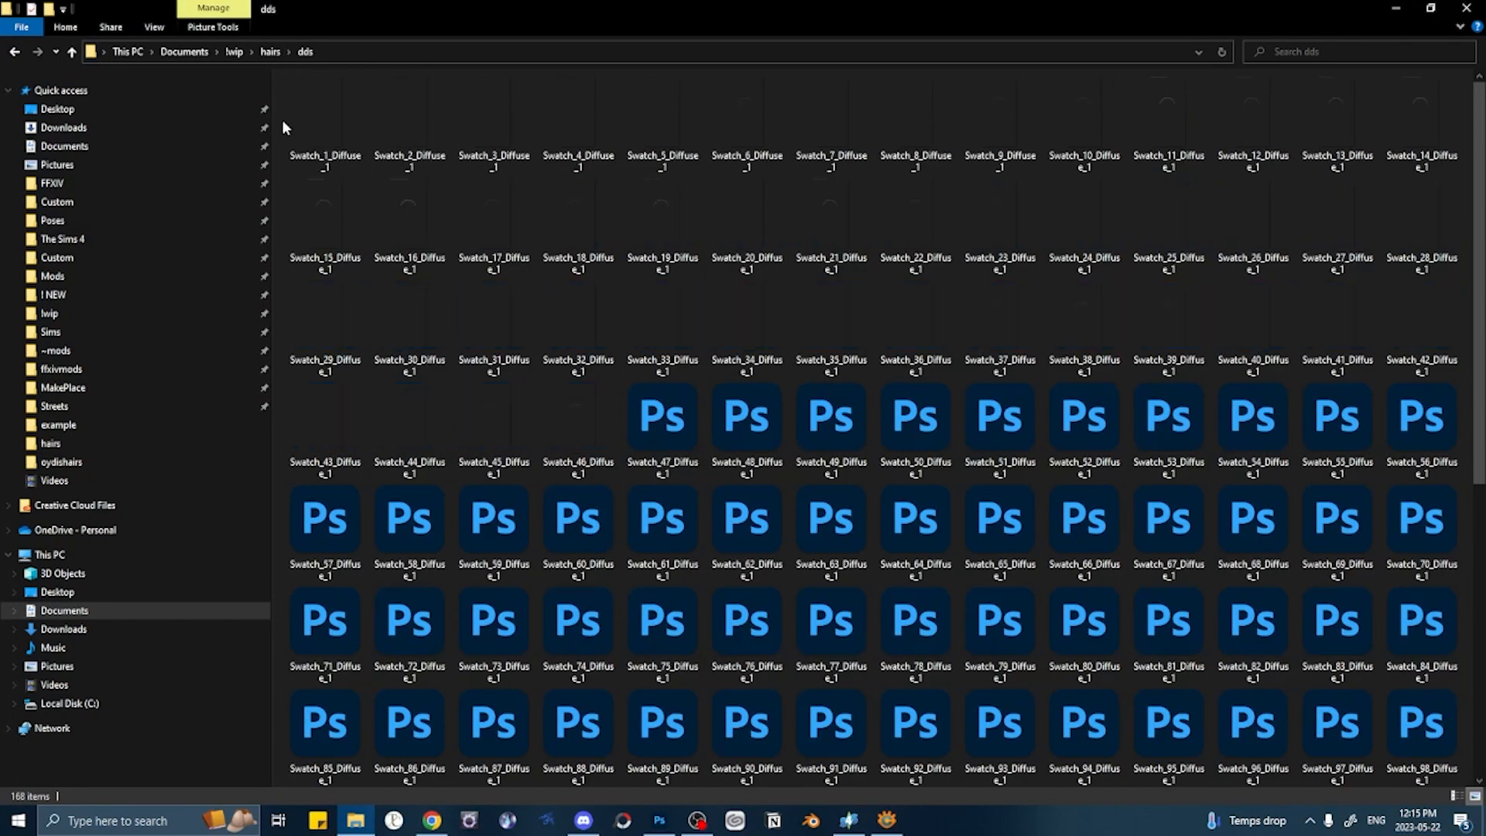
pyautogui.moveTo(282, 120); pyautogui.dragTo(1443, 763)
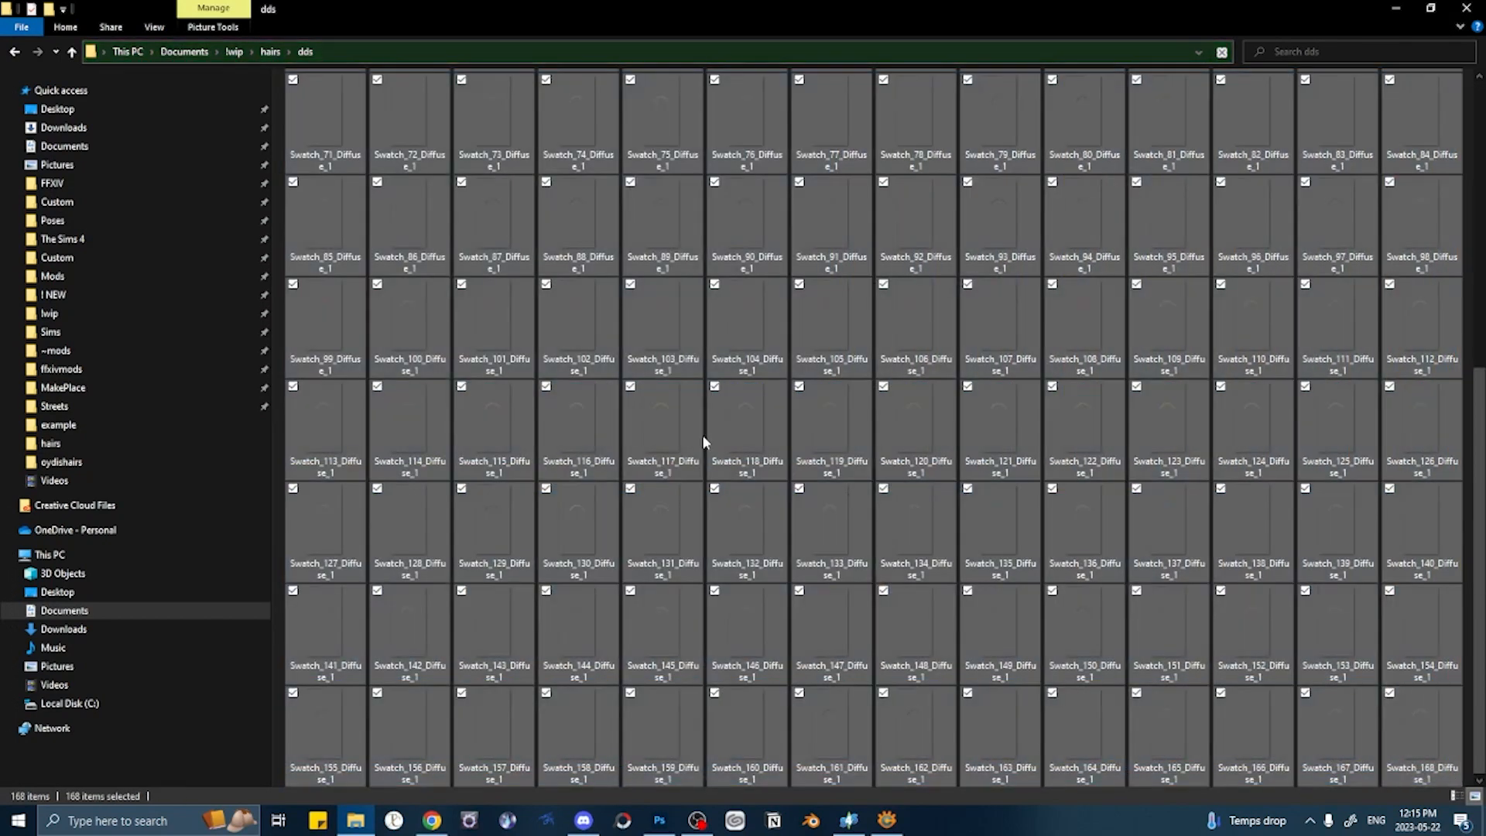
pyautogui.rightClick(587, 385)
pyautogui.click(630, 531)
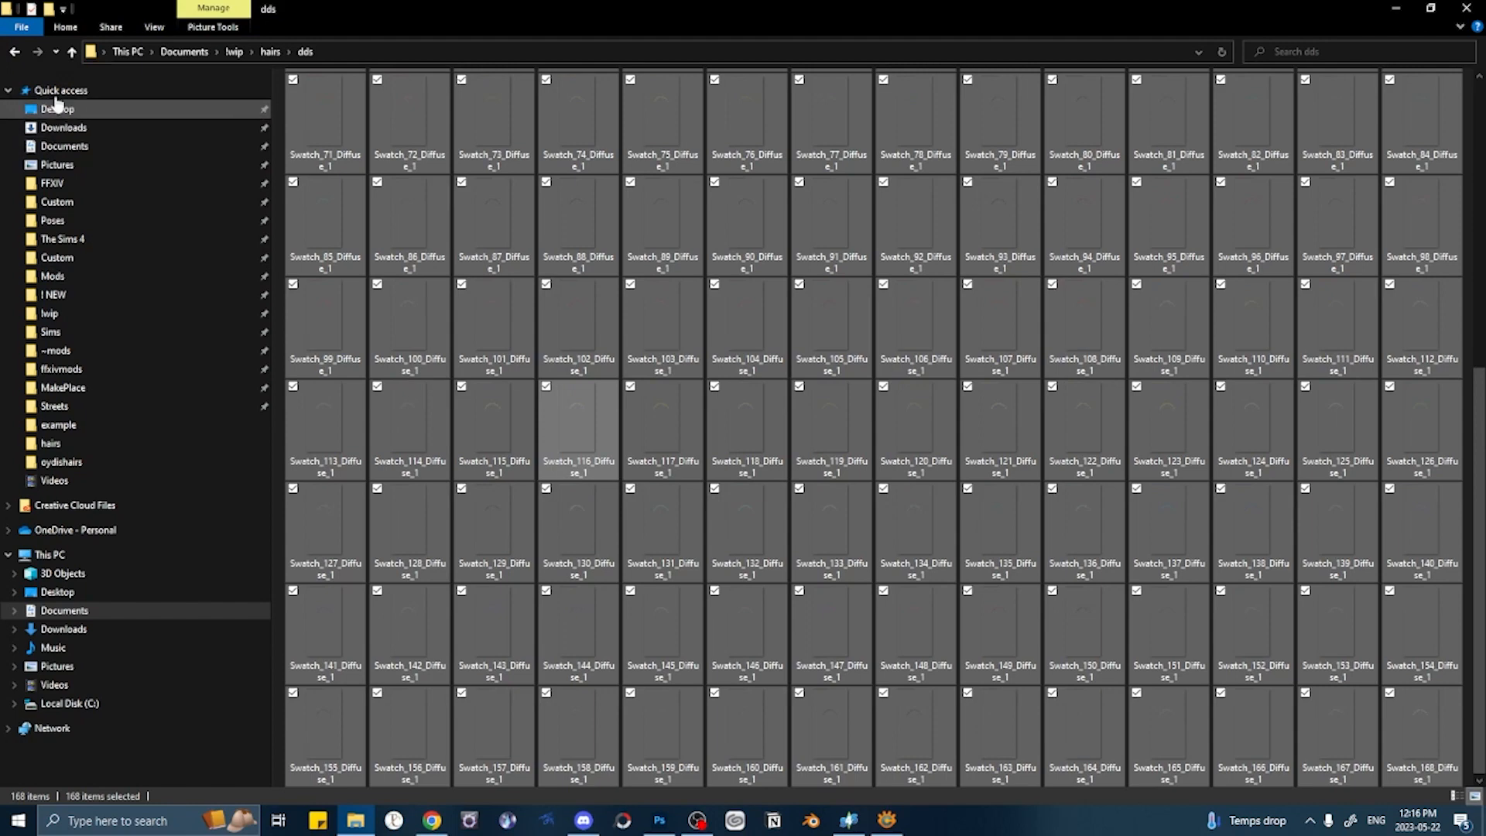
# - Paste the copied swatch files into the empty dds folder in Downloads\example
pyautogui.click(14, 53)
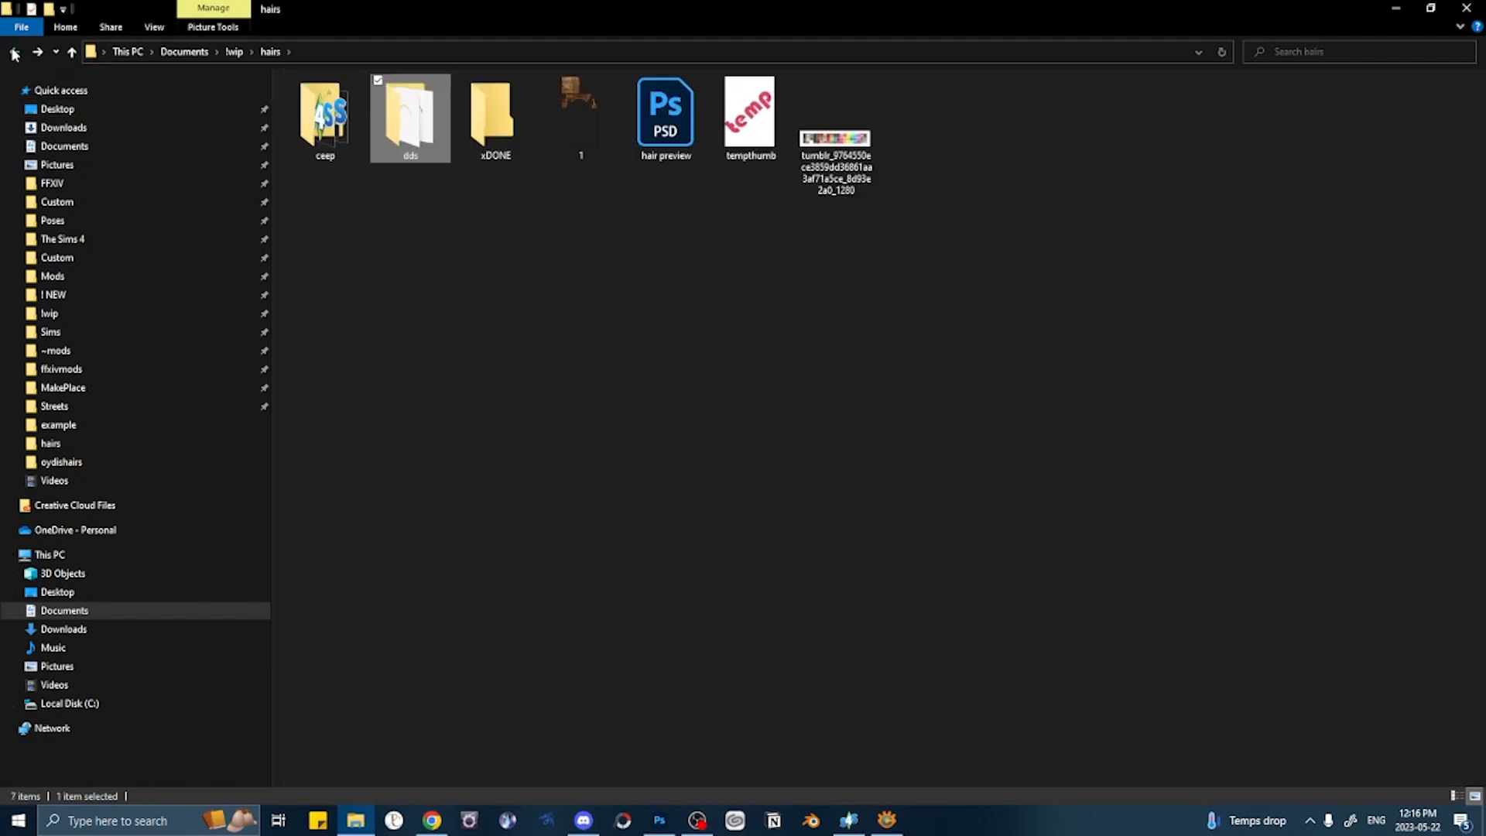
pyautogui.click(66, 127)
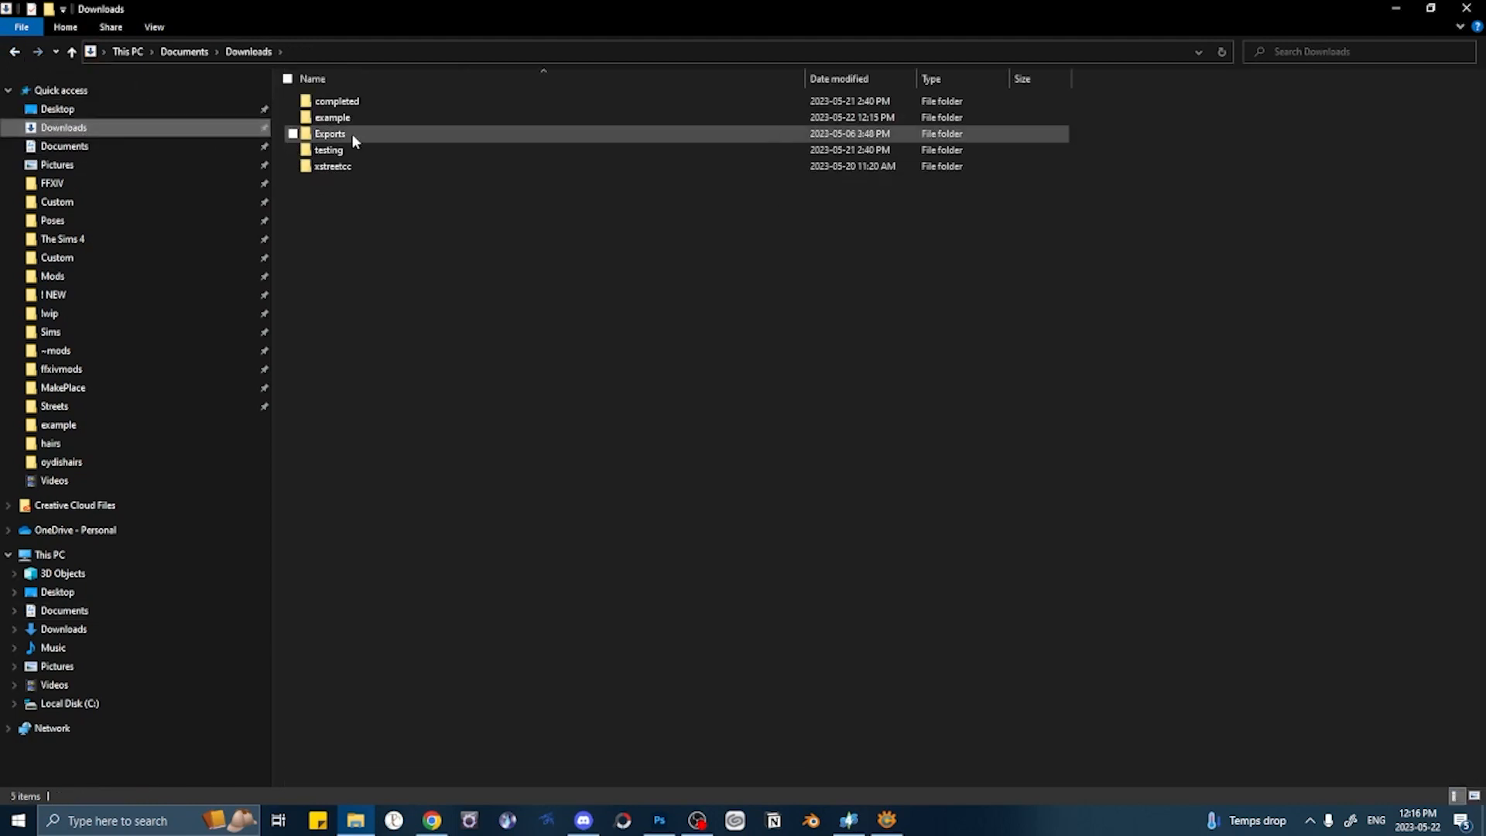
pyautogui.doubleClick(332, 117)
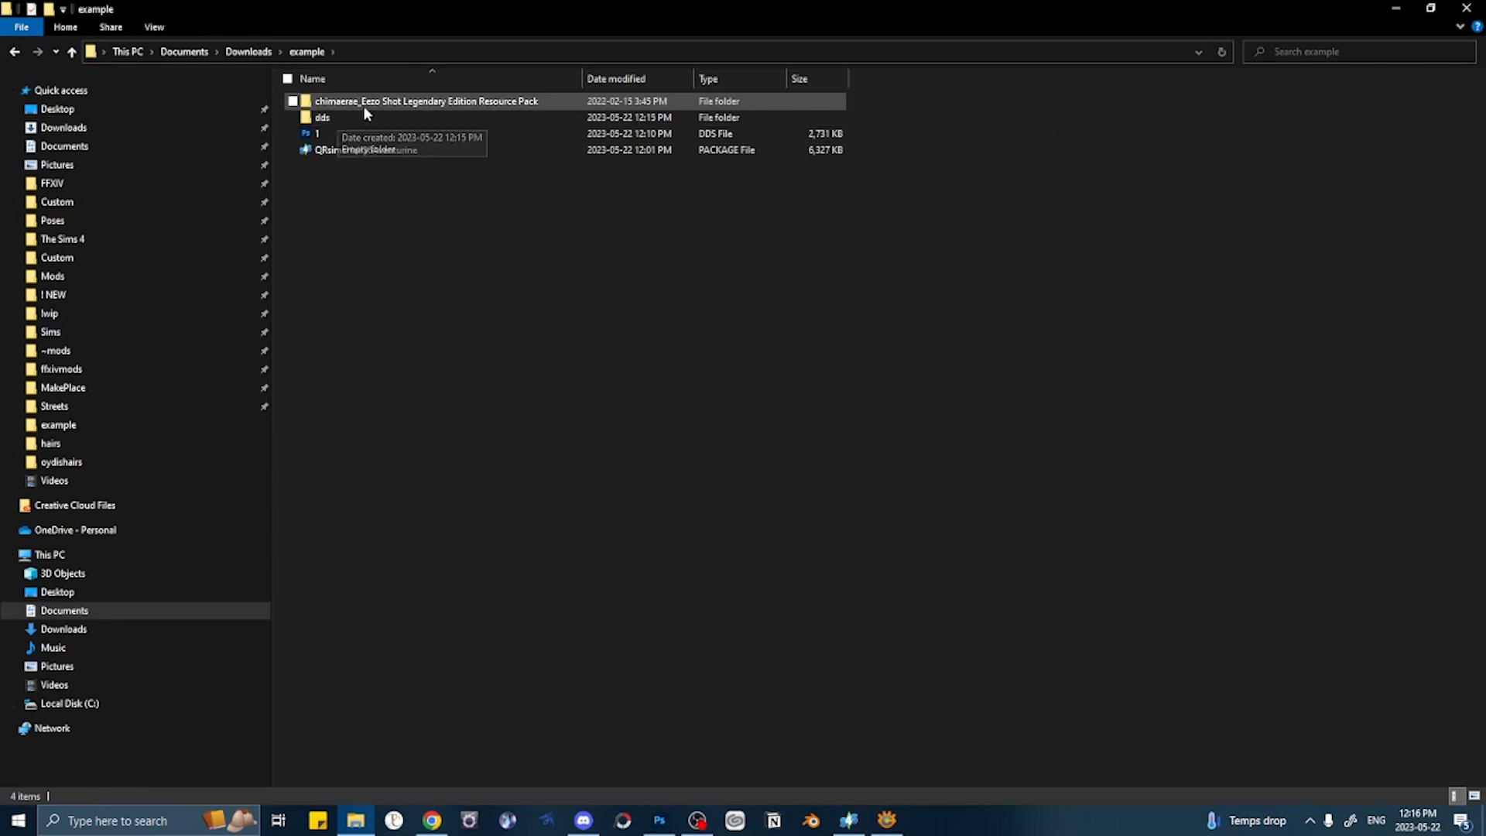
pyautogui.doubleClick(340, 116)
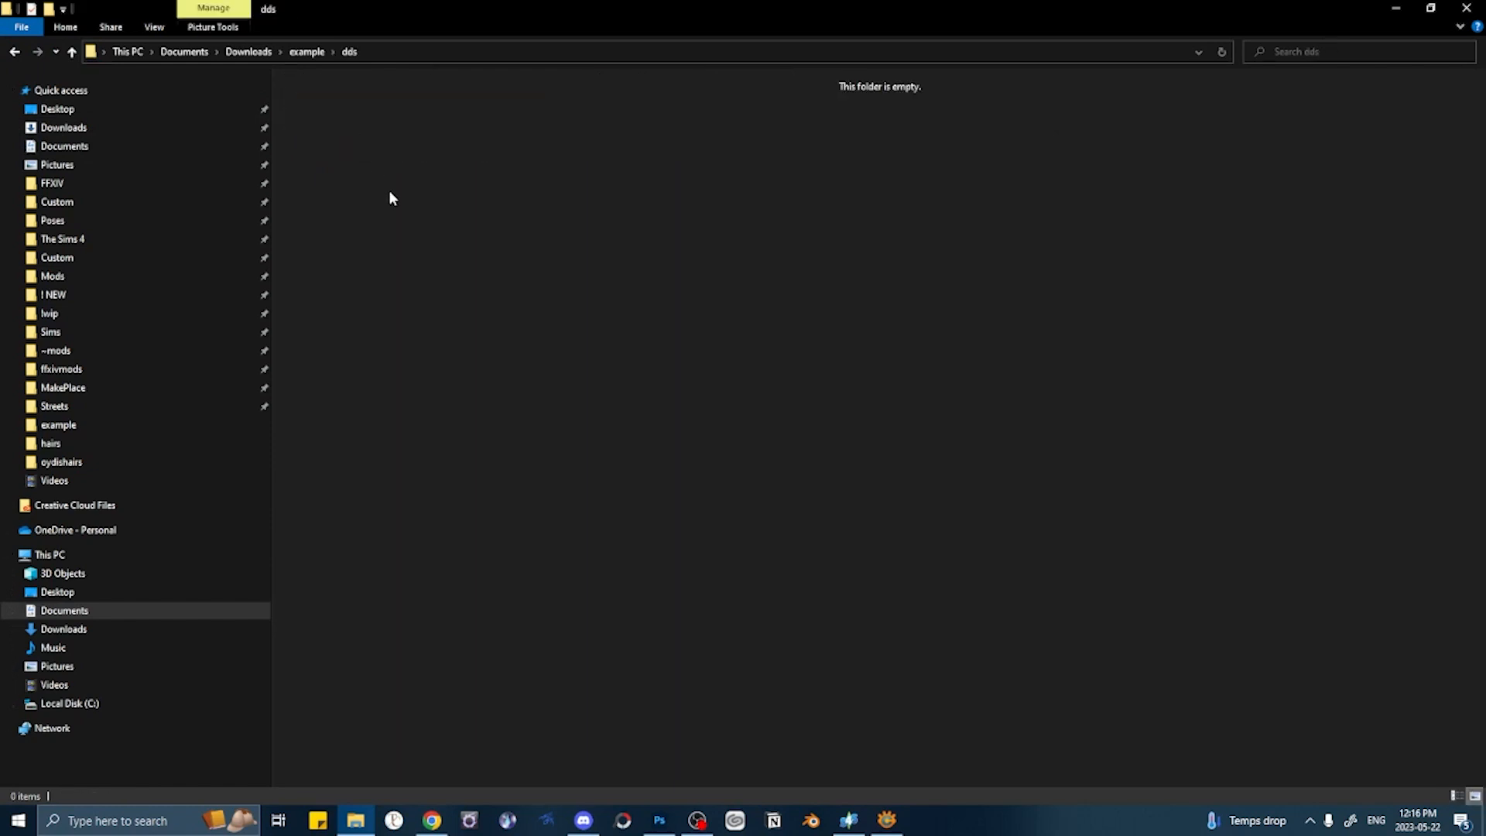
pyautogui.hotkey('ctrl', 'v')
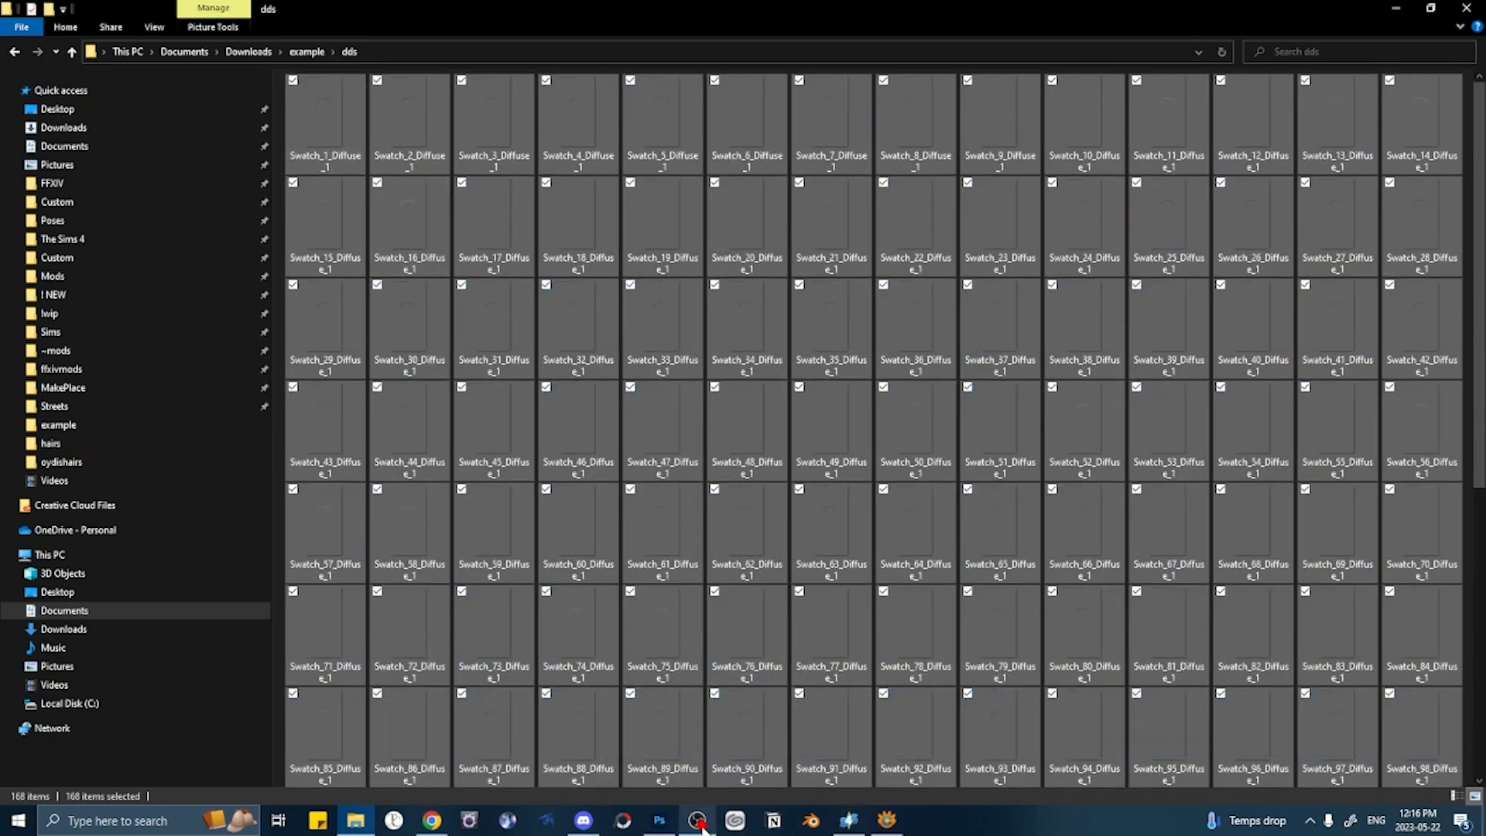
# - Switch back to Photoshop and restore Snapshot 1 in the history
pyautogui.click(655, 825)
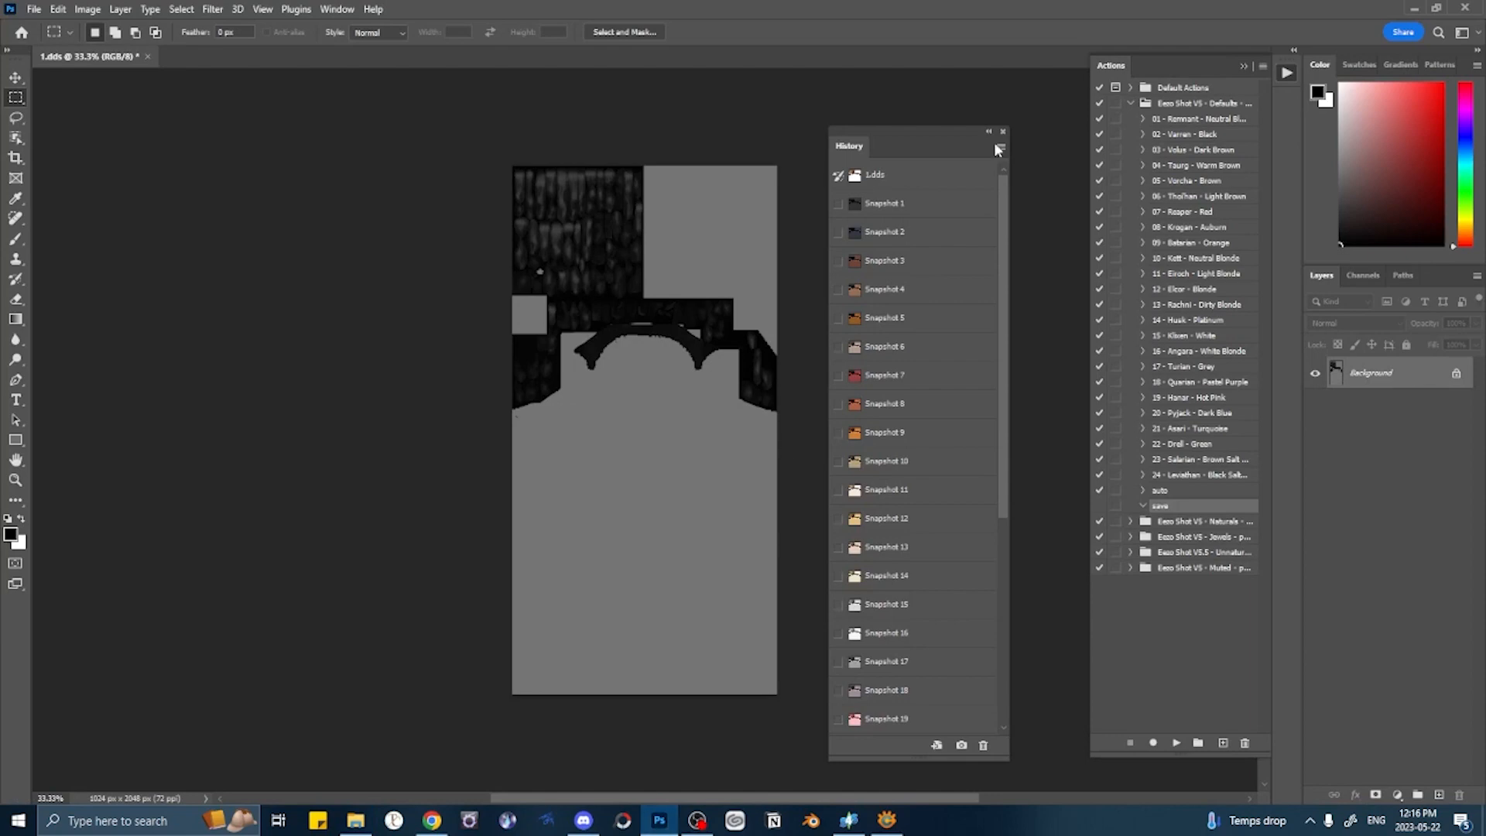
pyautogui.click(909, 204)
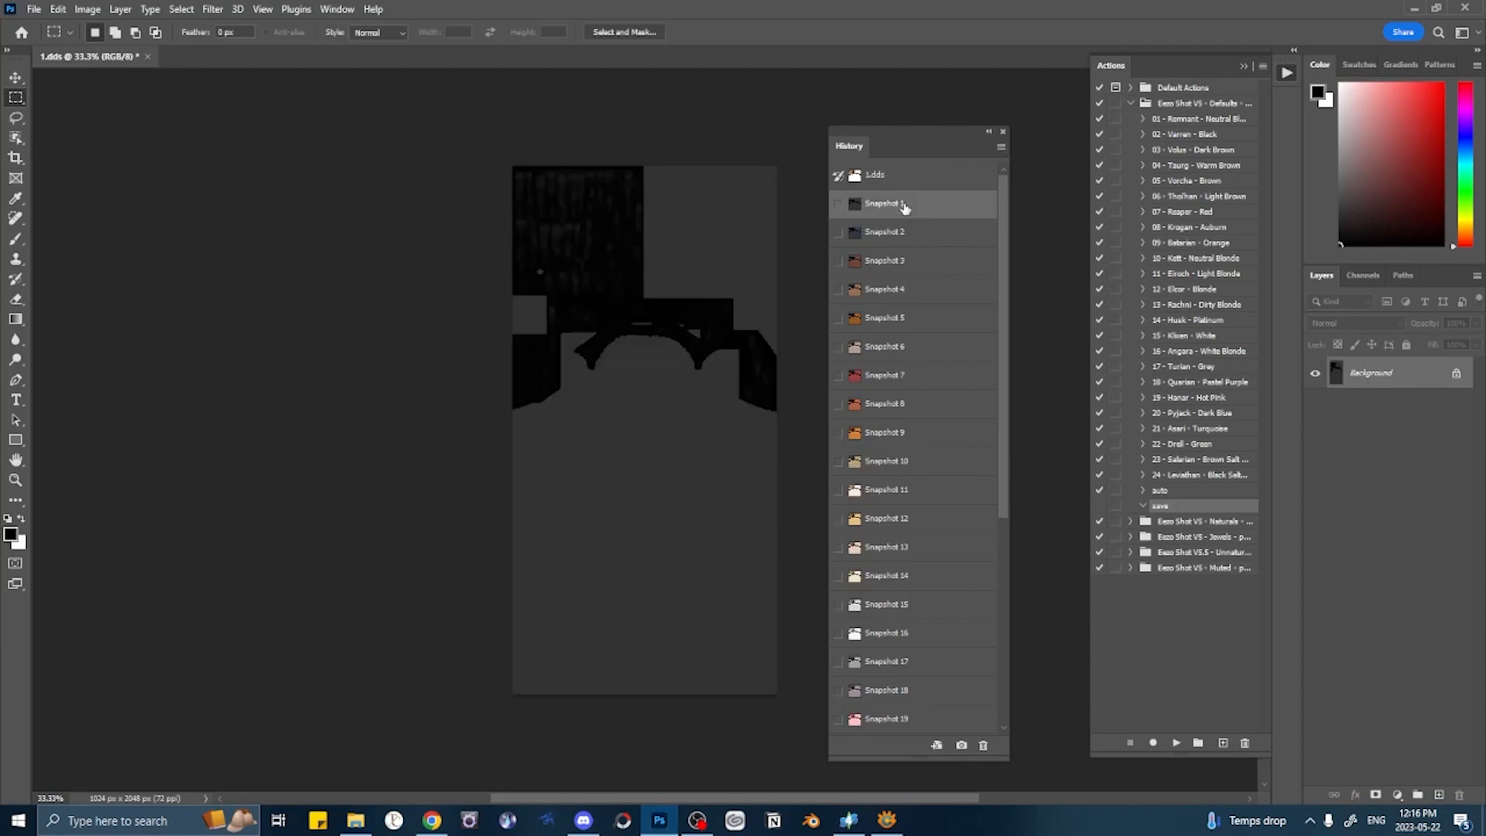
pyautogui.hotkey('ctrl', 'shift', 's')
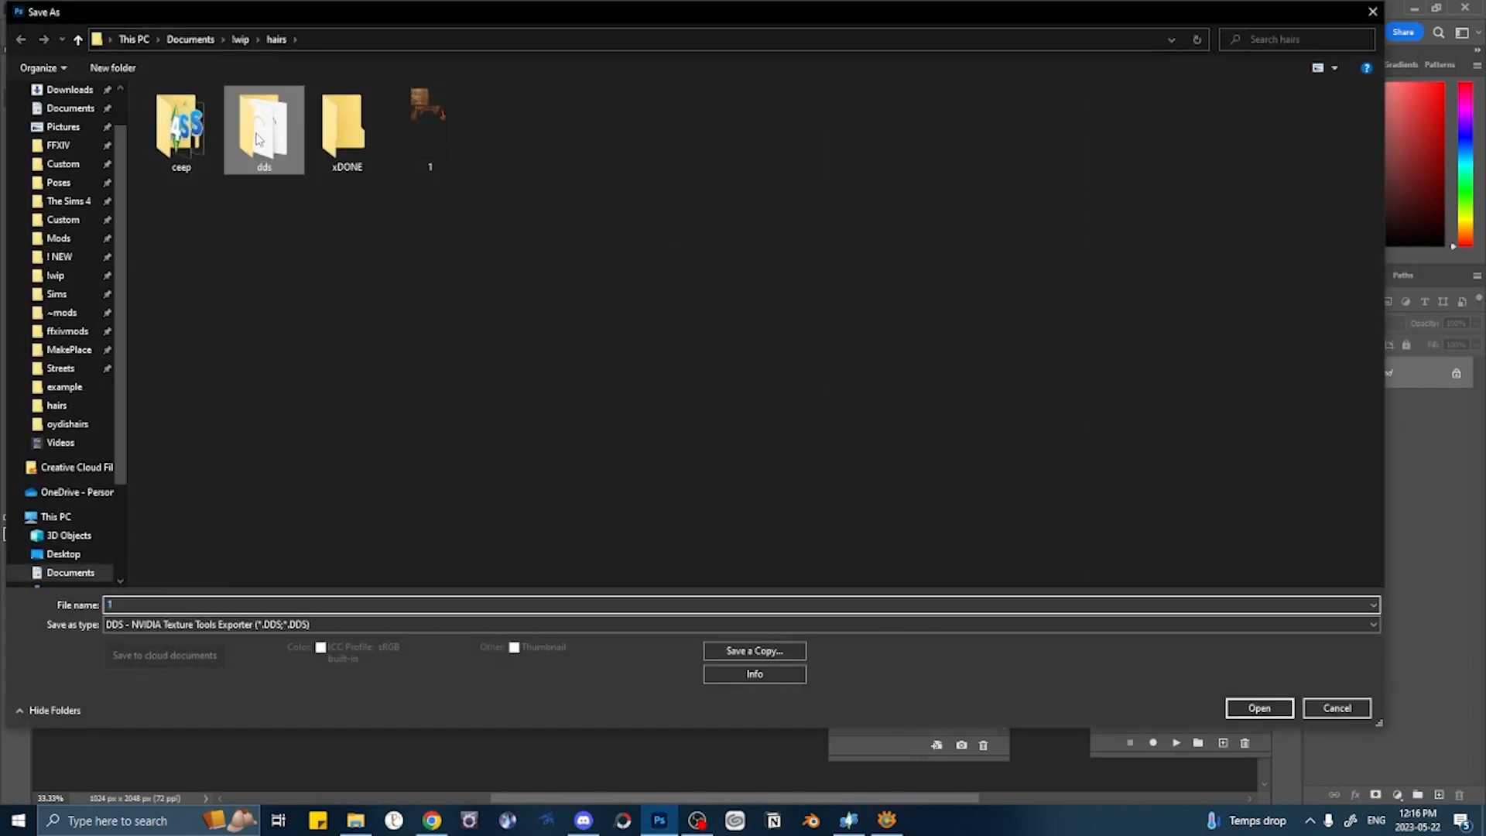
pyautogui.doubleClick(259, 139)
pyautogui.scroll(1, 62, 194)
pyautogui.click(68, 140)
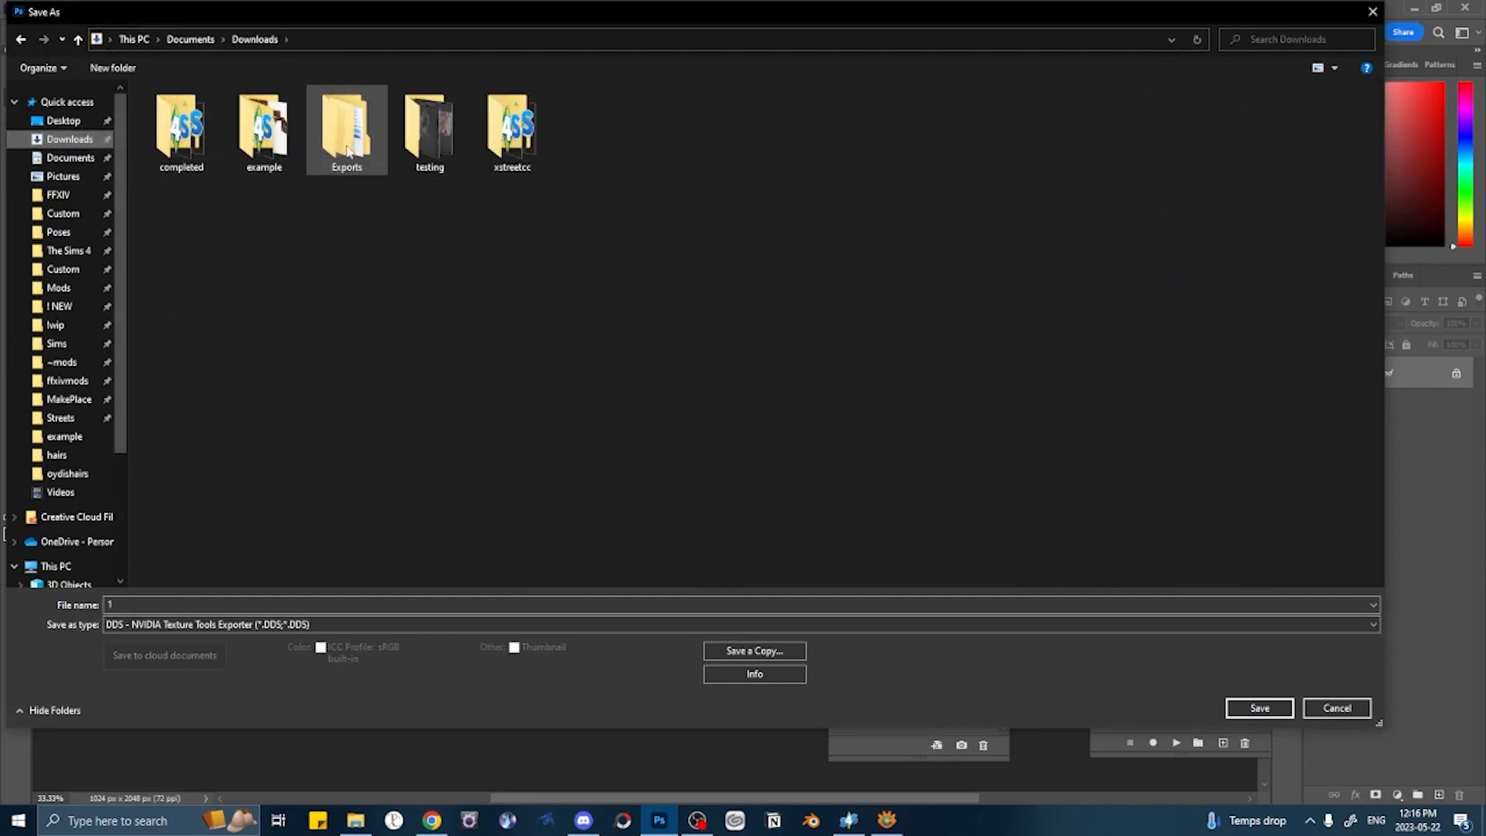
pyautogui.doubleClick(270, 140)
pyautogui.doubleClick(235, 130)
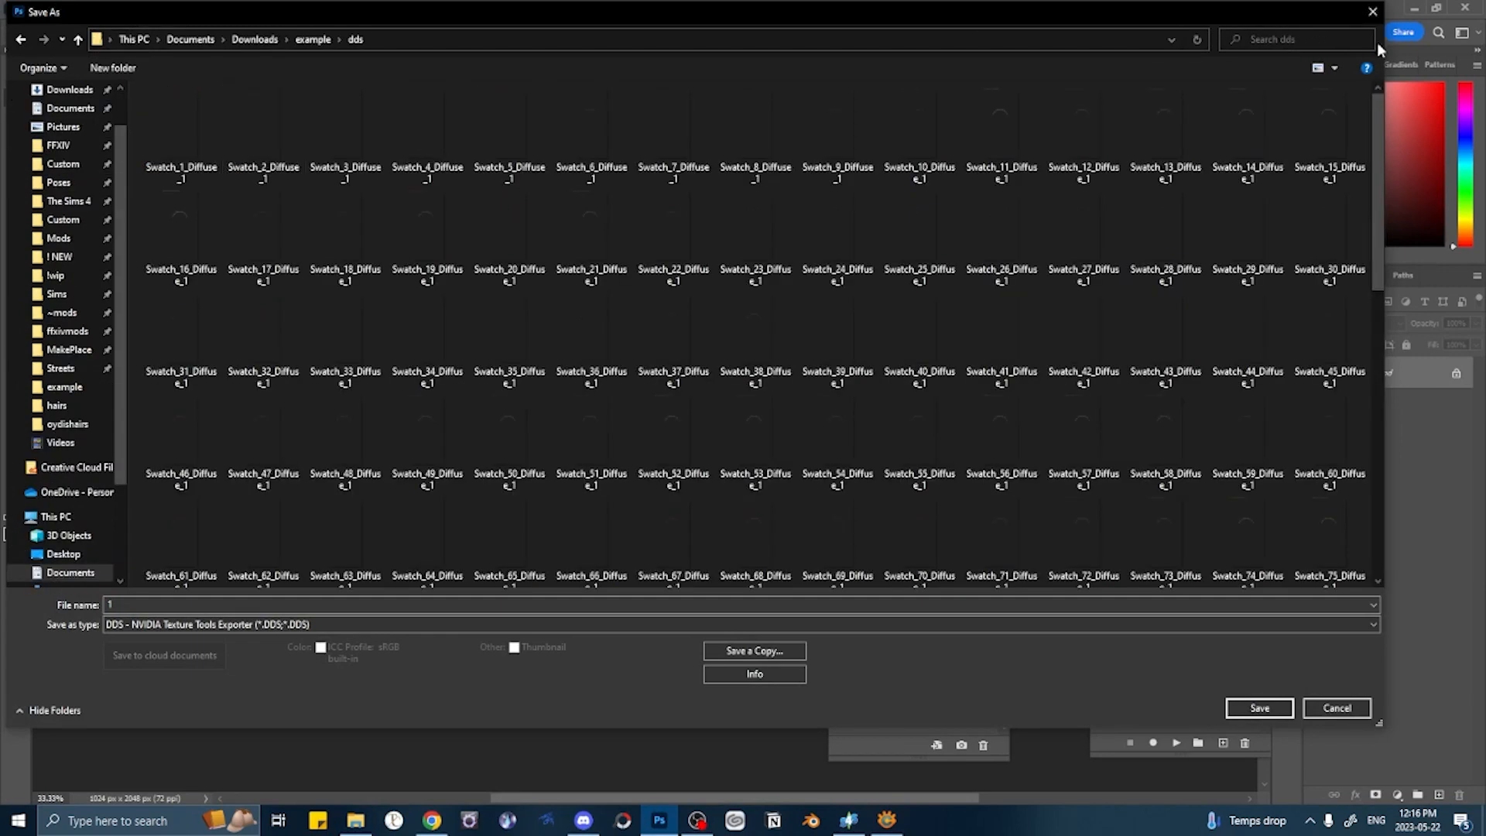
pyautogui.click(1372, 12)
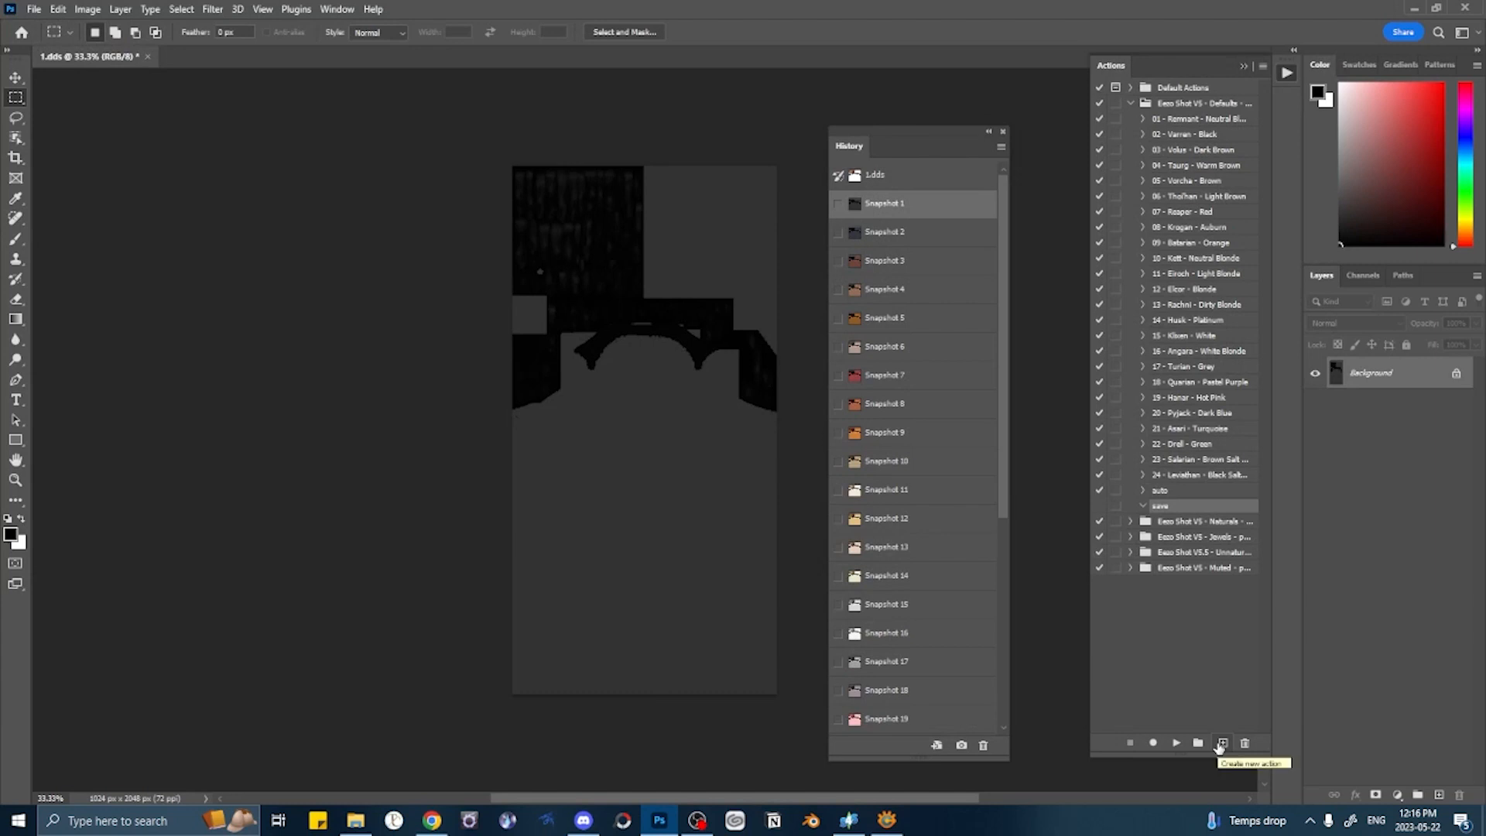
# - Delete the empty save action and start recording a new action named save in the Eezo Shot V5 - Defaults set
pyautogui.click(1248, 742)
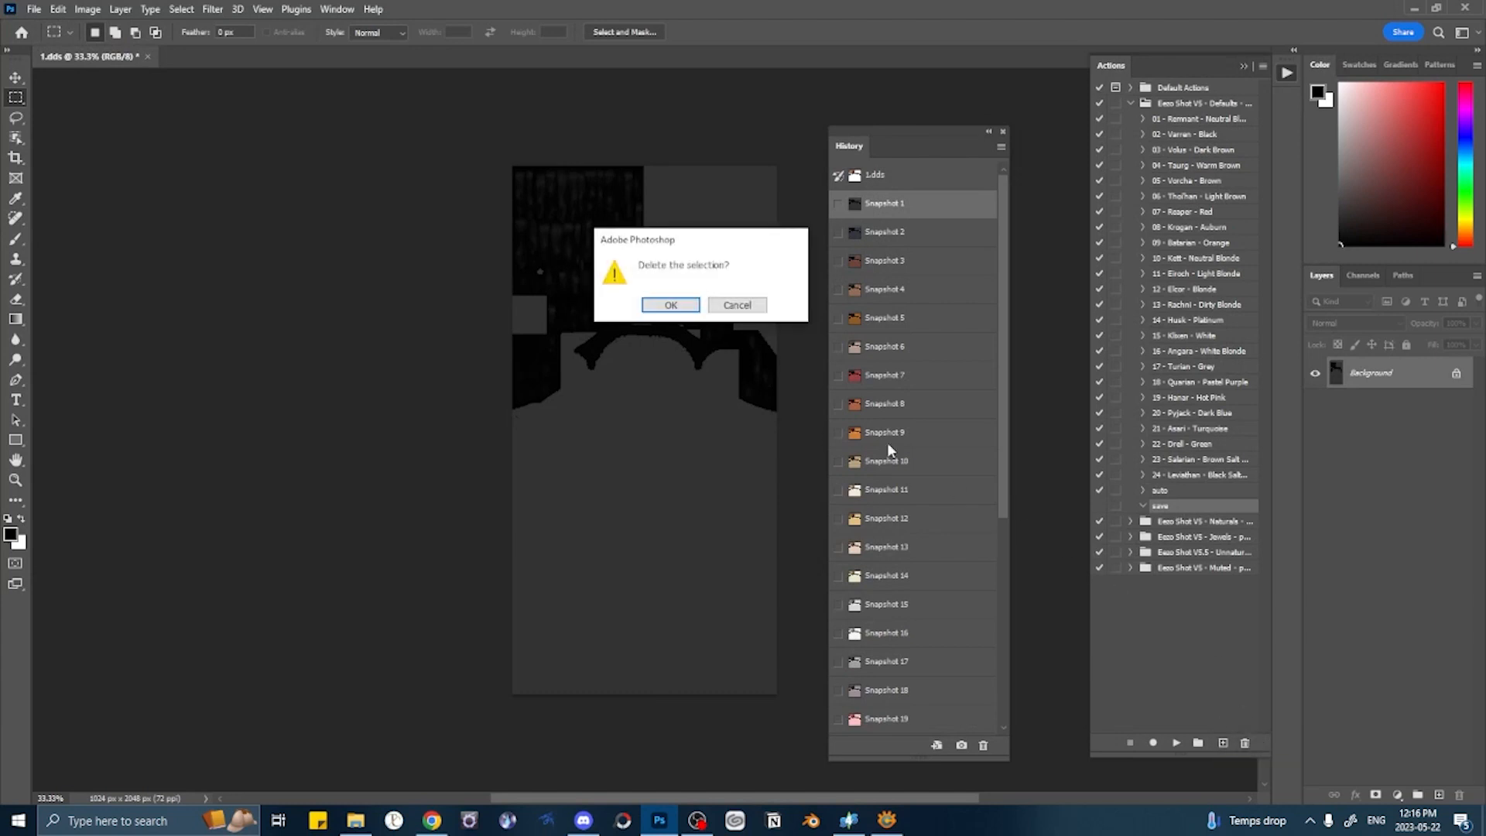
pyautogui.click(692, 313)
pyautogui.click(1222, 742)
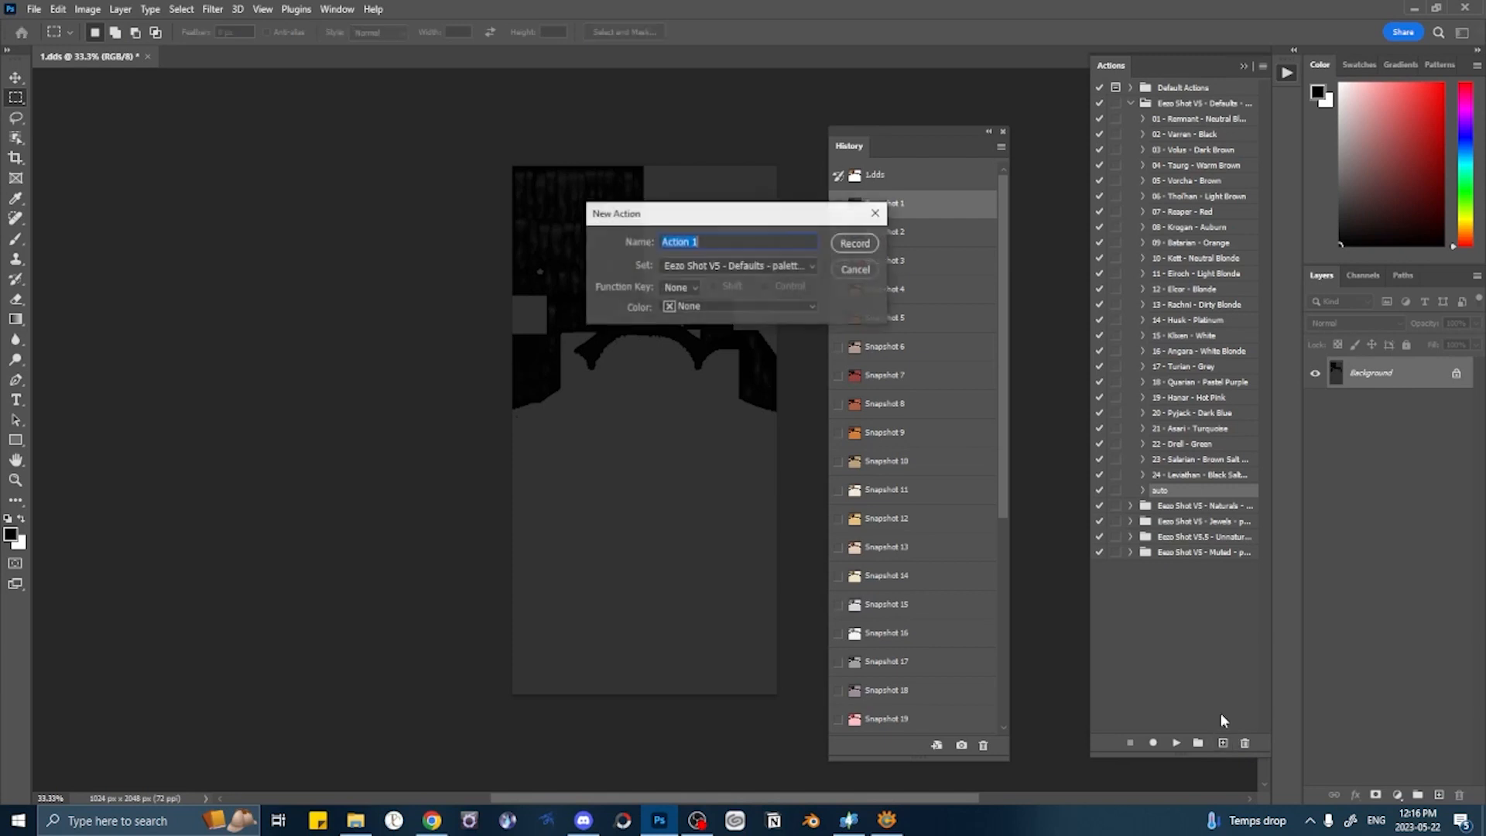
pyautogui.write('save')
pyautogui.press('Return')
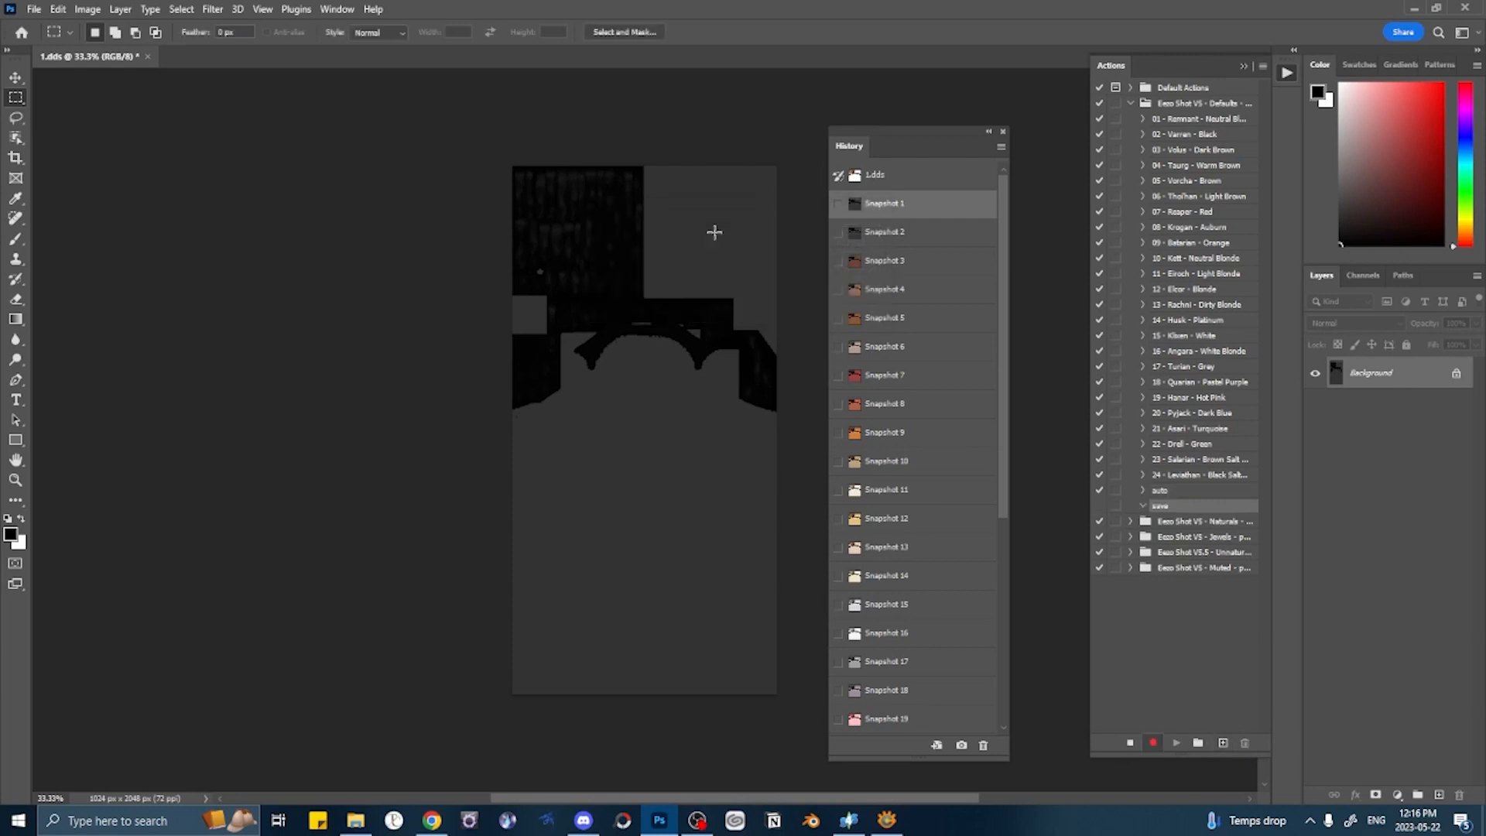
# - Record selecting Snapshot 1 and save it as DDS over Swatch_1_Diffuse_1 in Downloads\example\dds
pyautogui.click(885, 205)
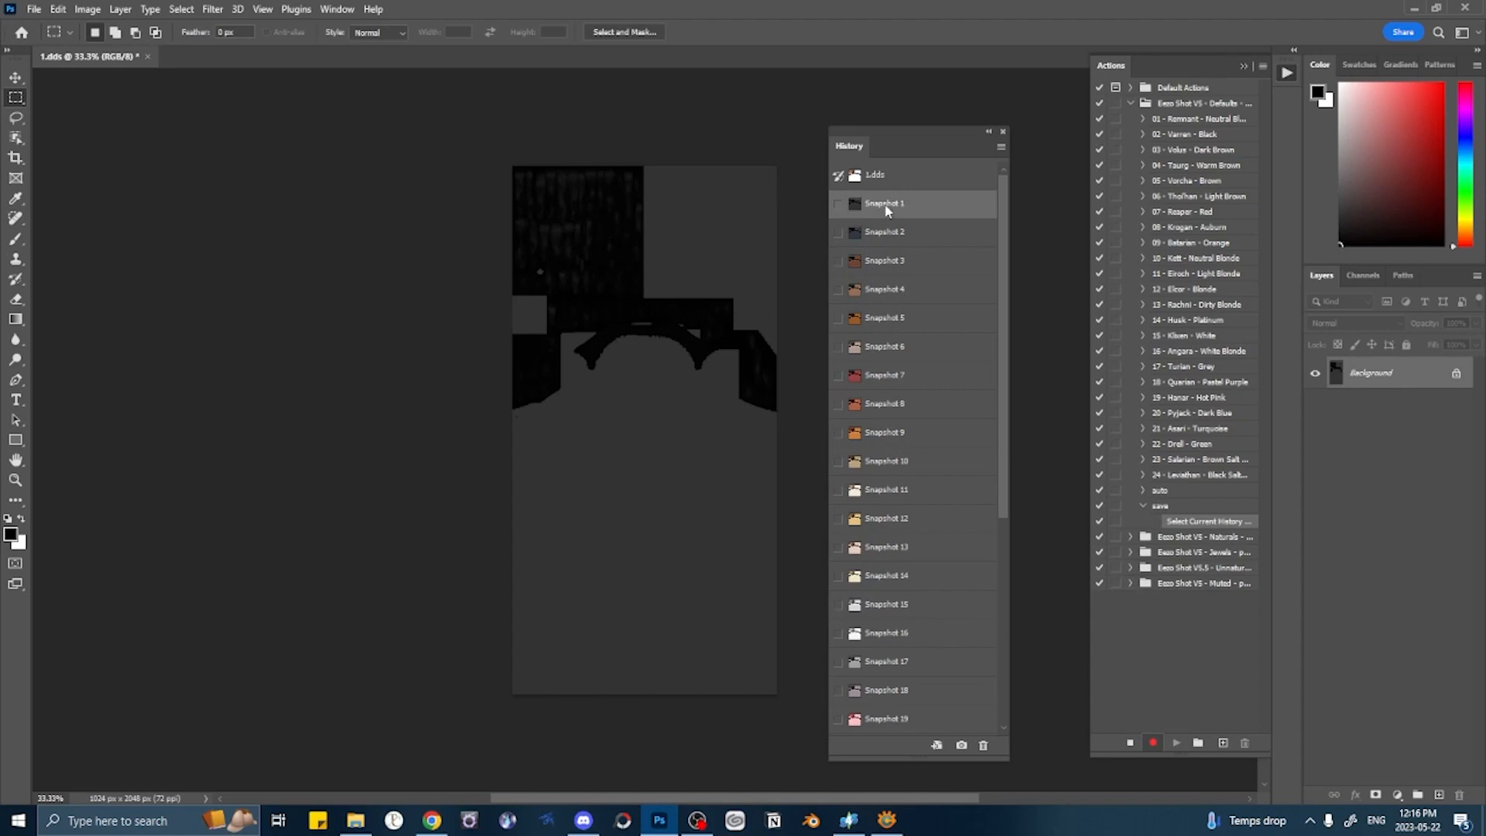
pyautogui.hotkey('ctrl', 'shift', 's')
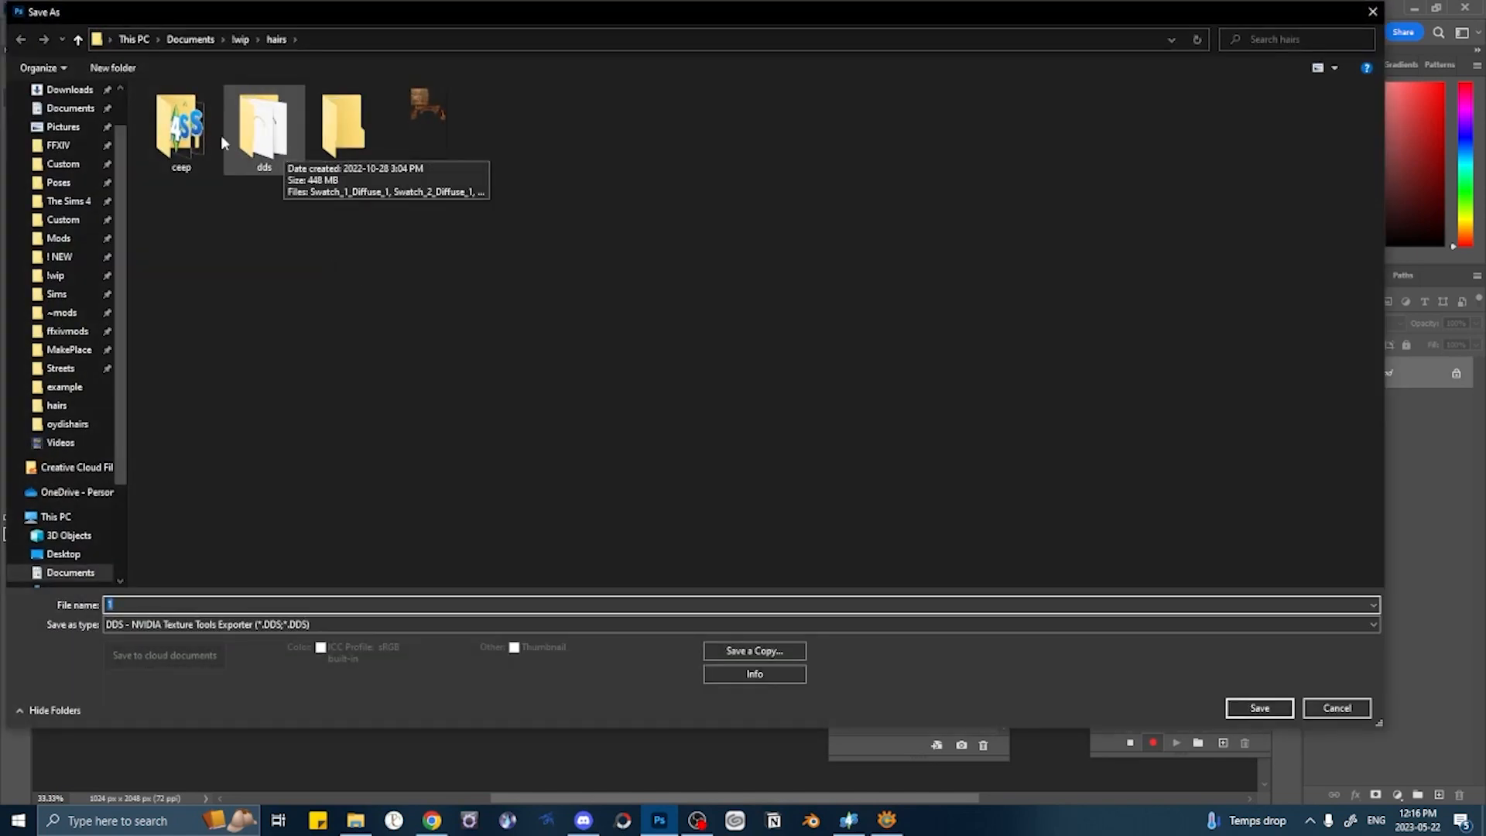
pyautogui.scroll(1, 96, 127)
pyautogui.click(89, 139)
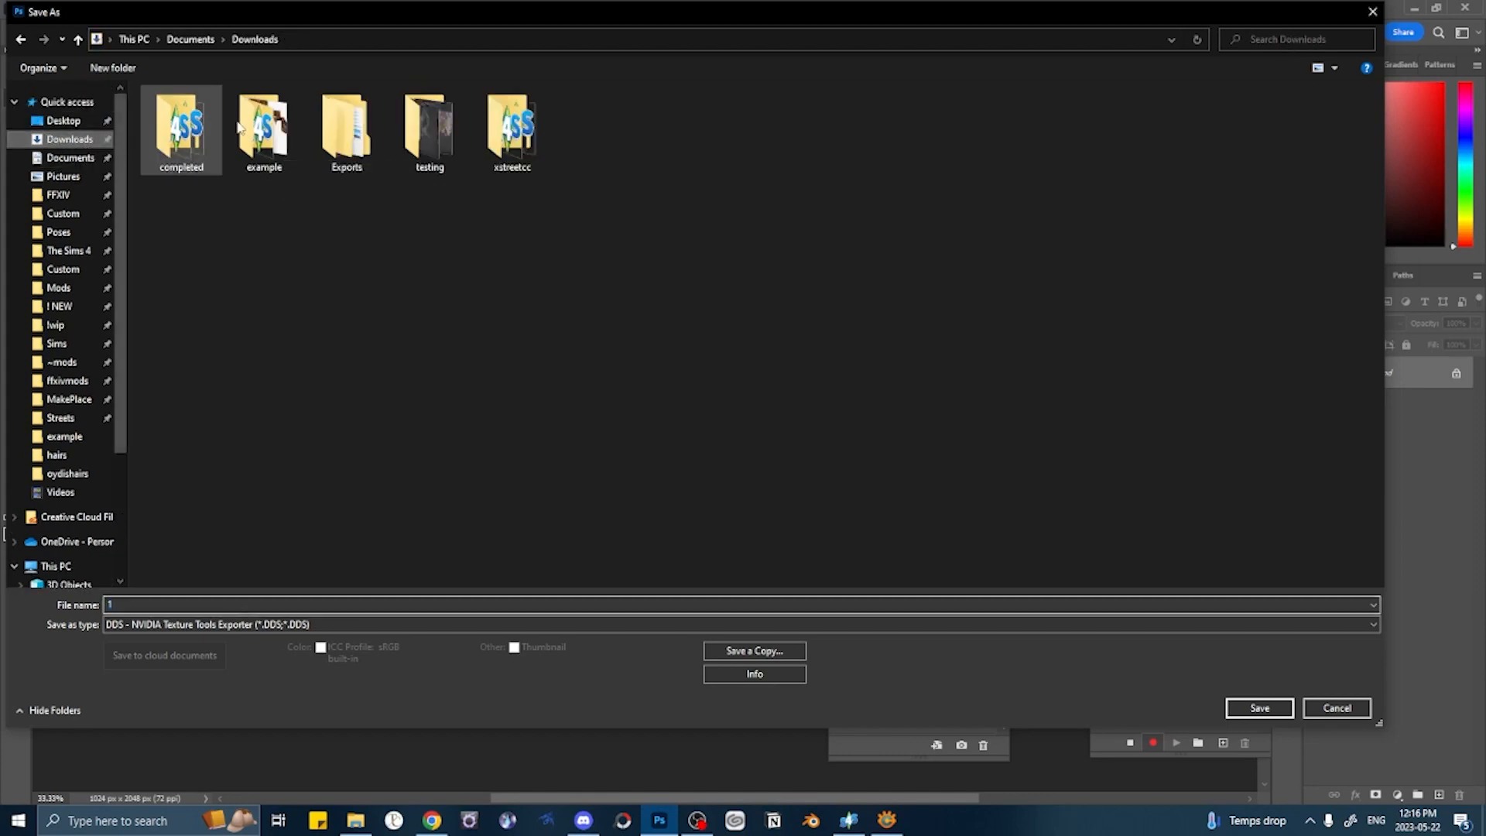
pyautogui.doubleClick(285, 141)
pyautogui.doubleClick(195, 128)
pyautogui.click(195, 132)
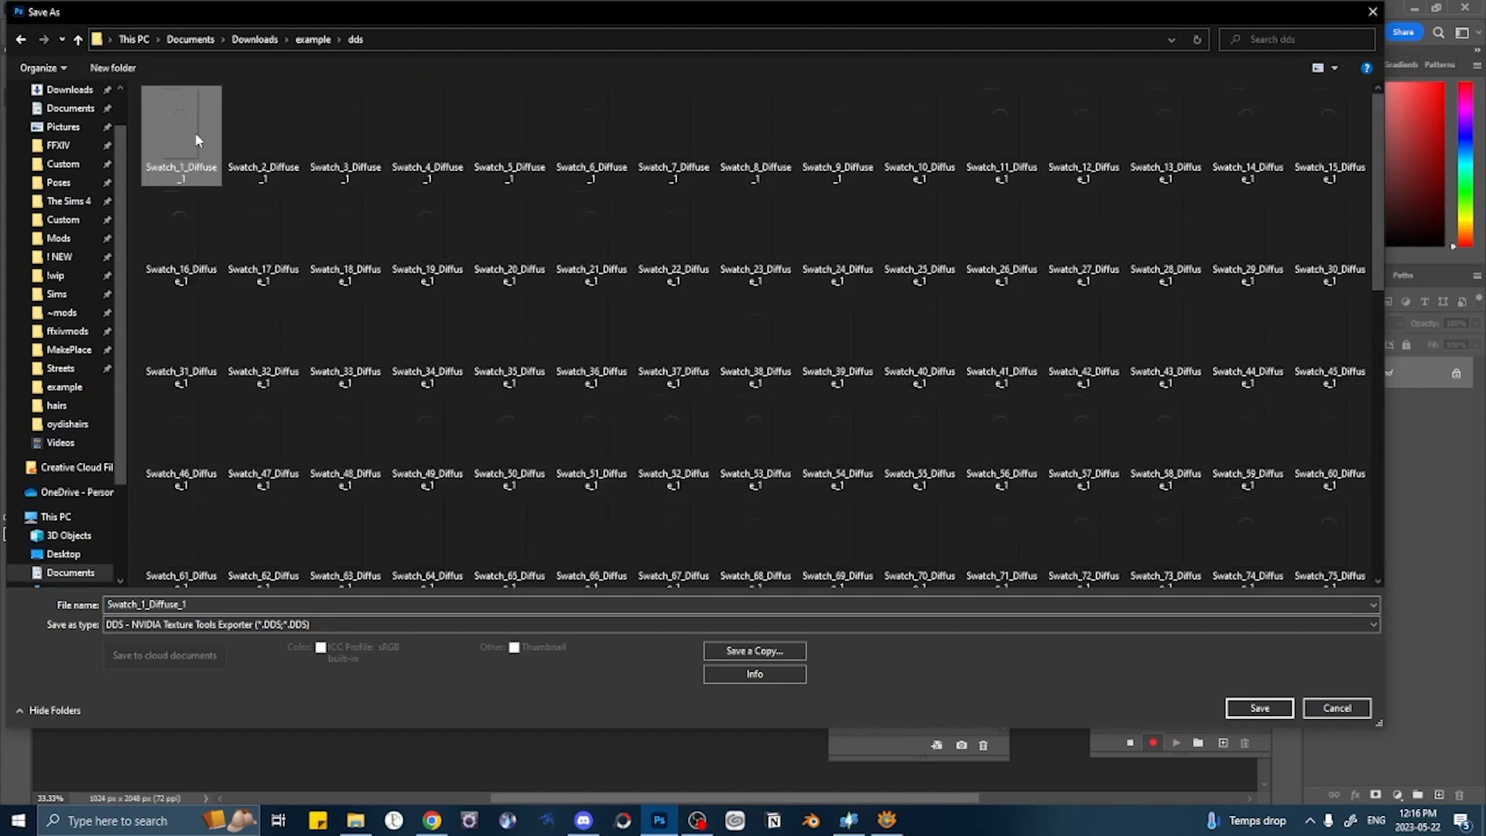
pyautogui.doubleClick(195, 132)
pyautogui.click(780, 411)
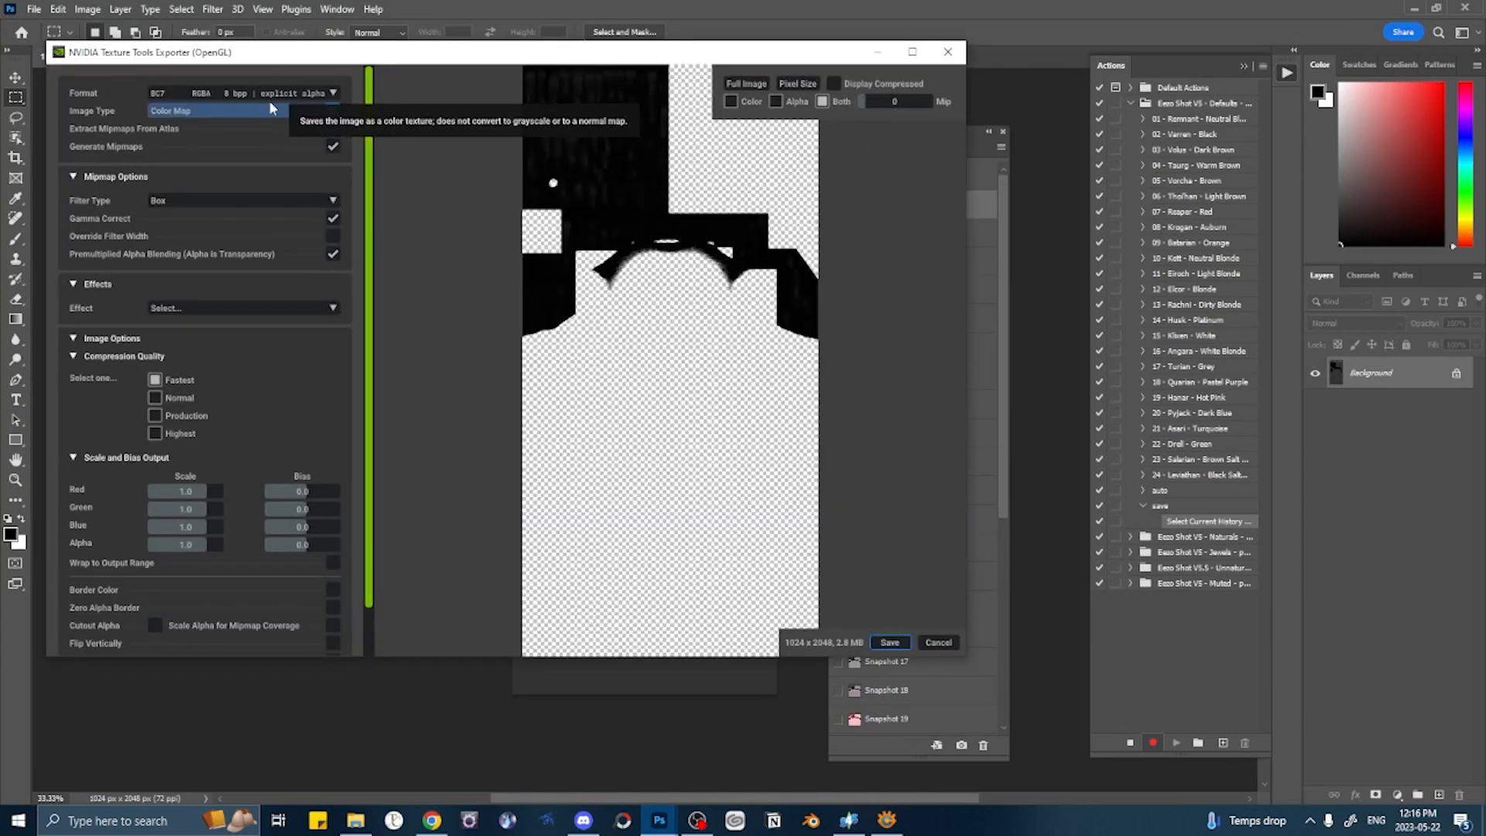
# - Set the DDS export format to BC3 RGBA 8 bpp with interpolated alpha and save the texture
pyautogui.click(267, 95)
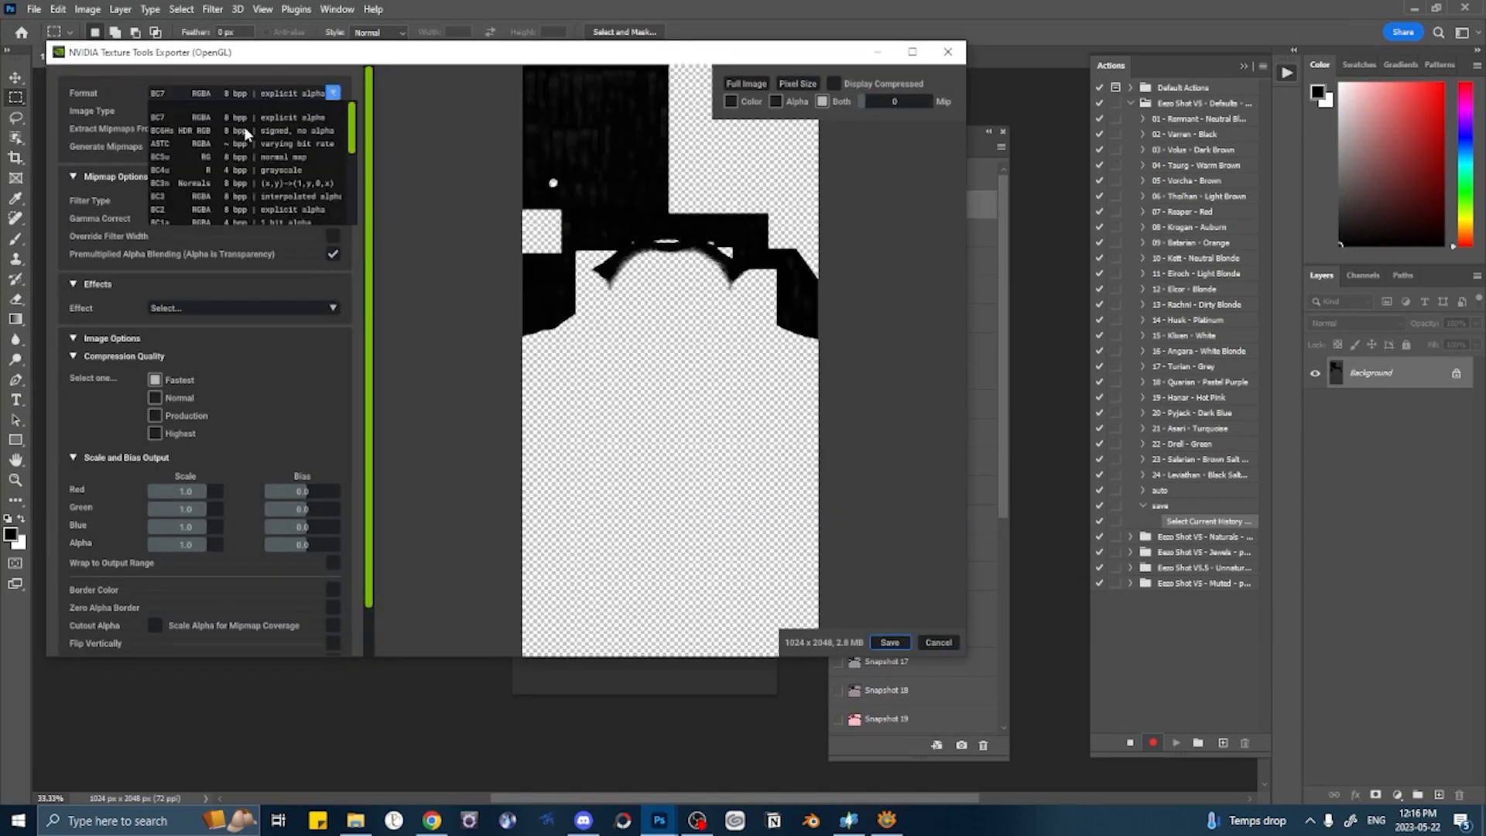
pyautogui.click(161, 202)
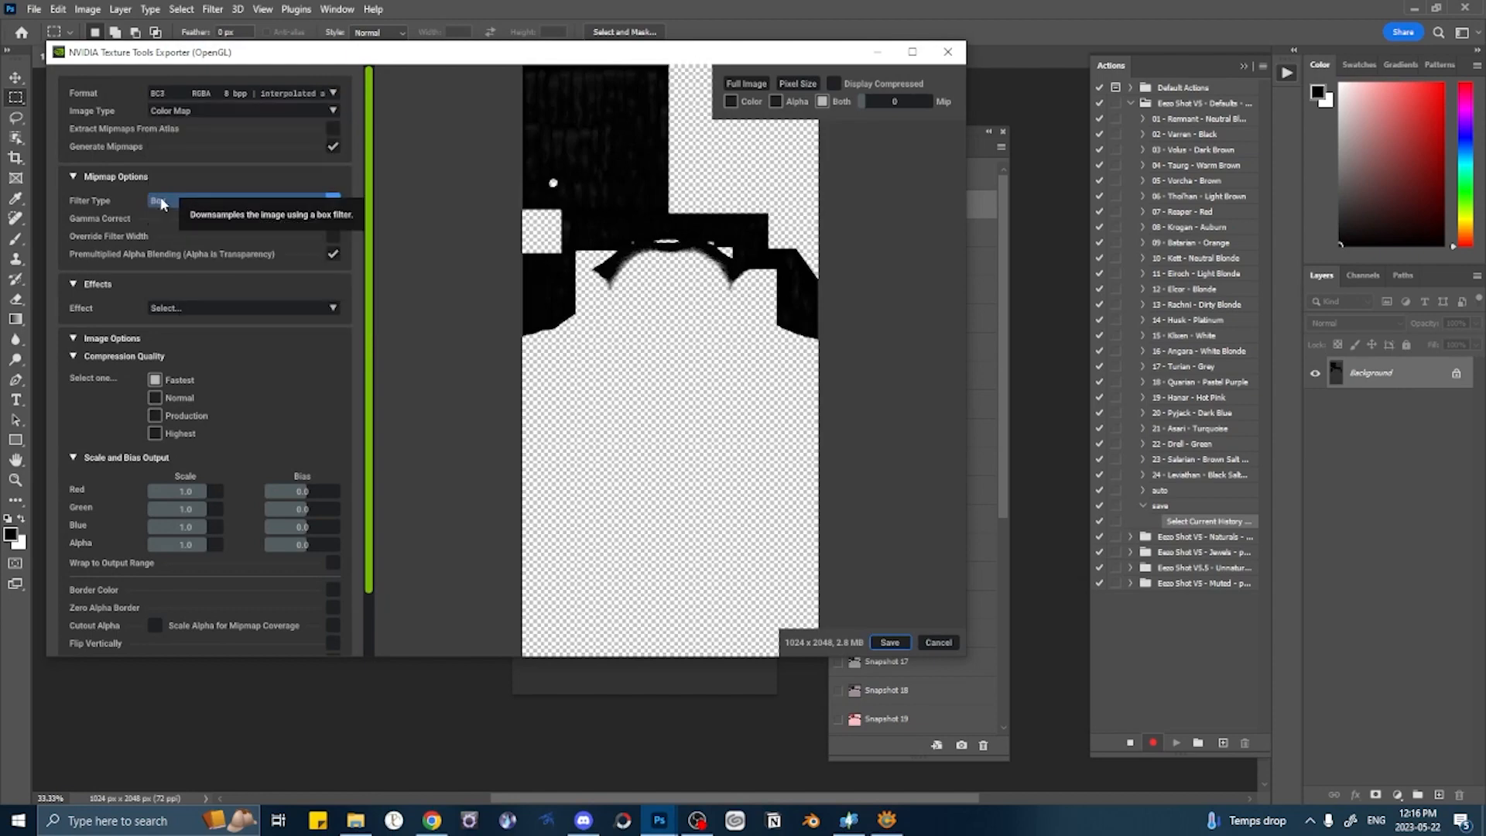
pyautogui.click(230, 97)
pyautogui.scroll(-2, 205, 167)
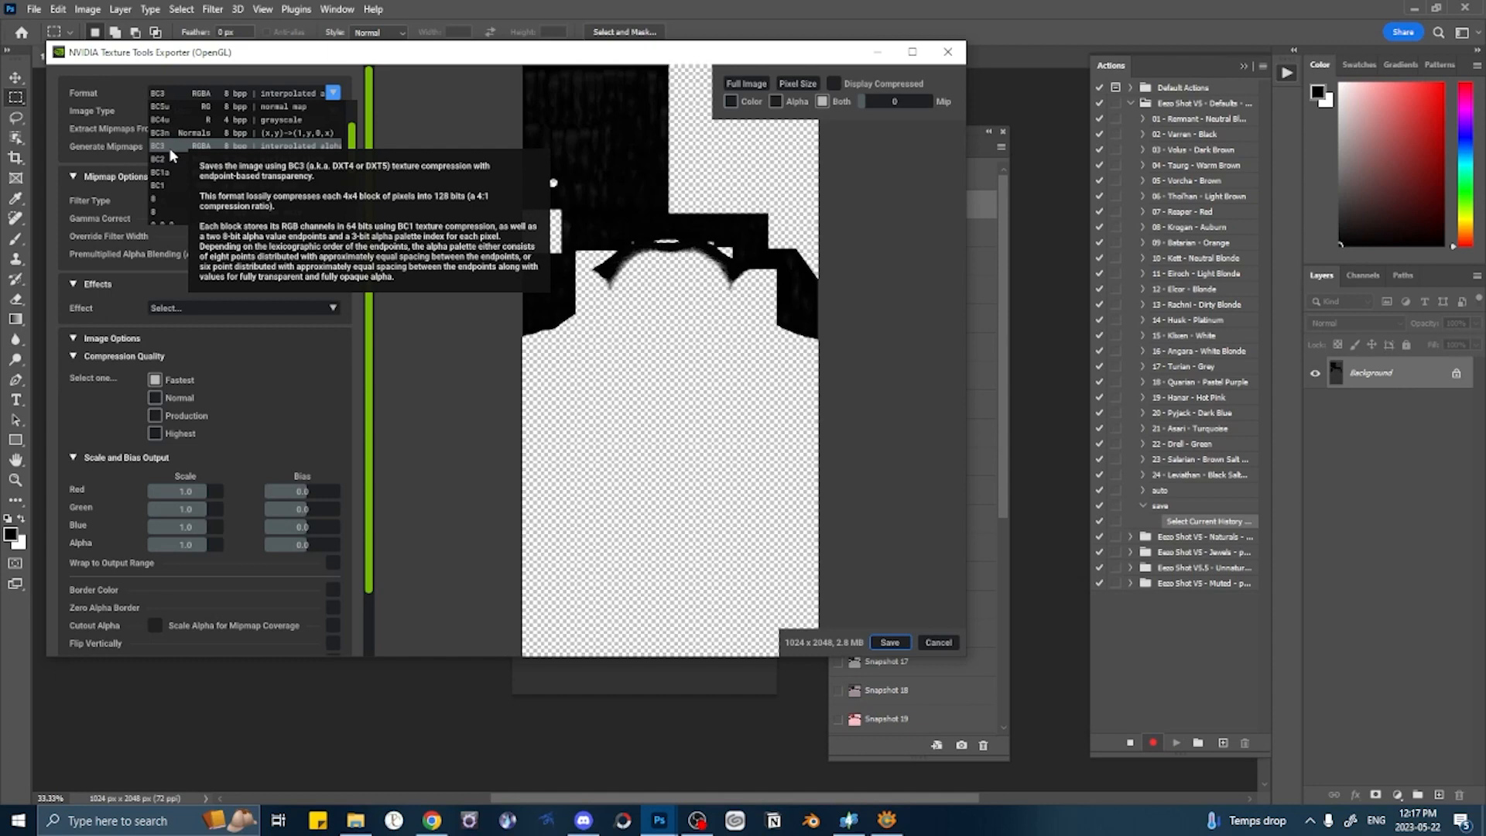
pyautogui.click(170, 149)
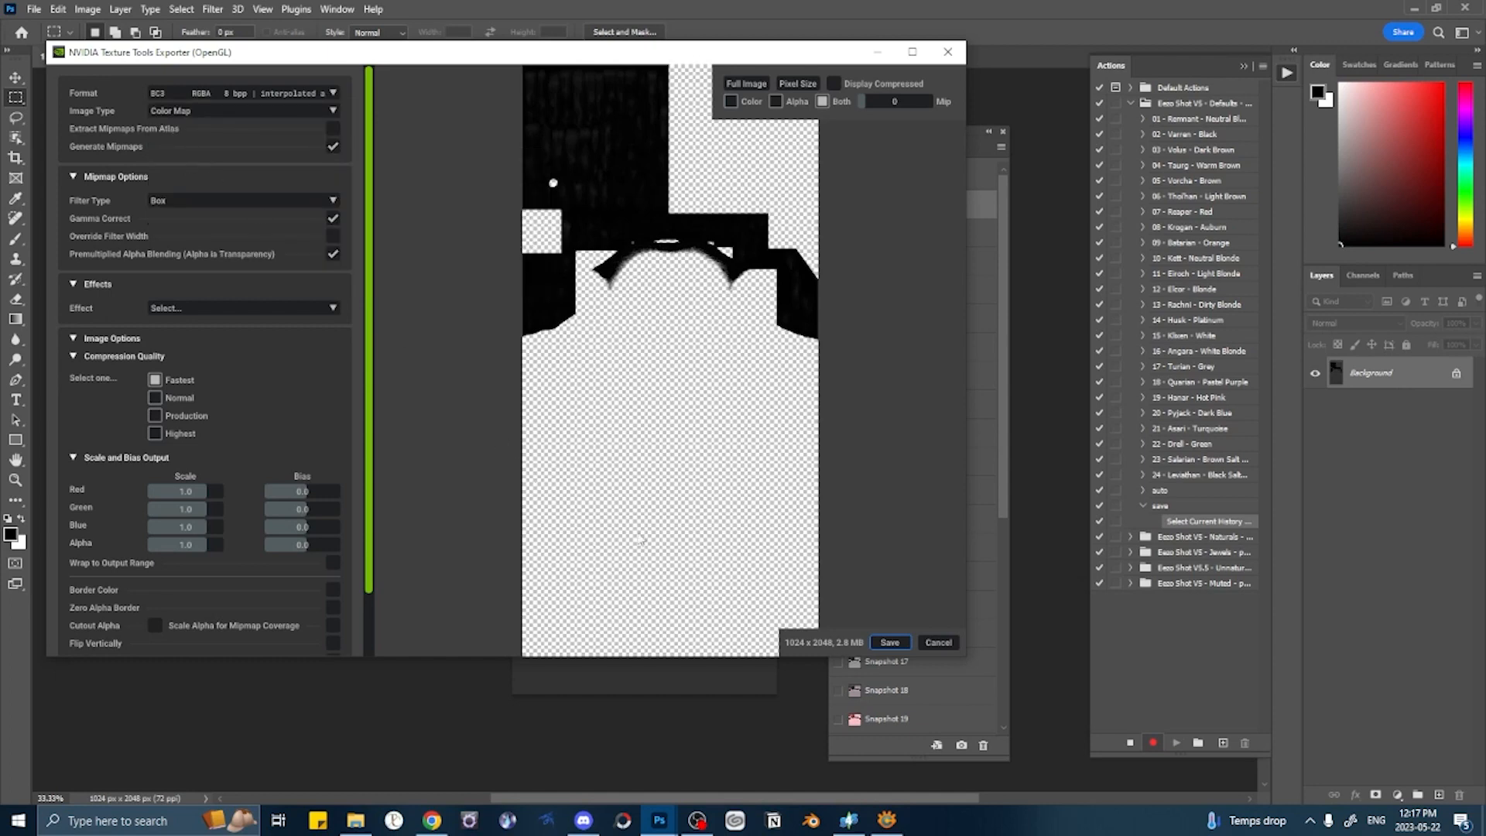
pyautogui.click(877, 643)
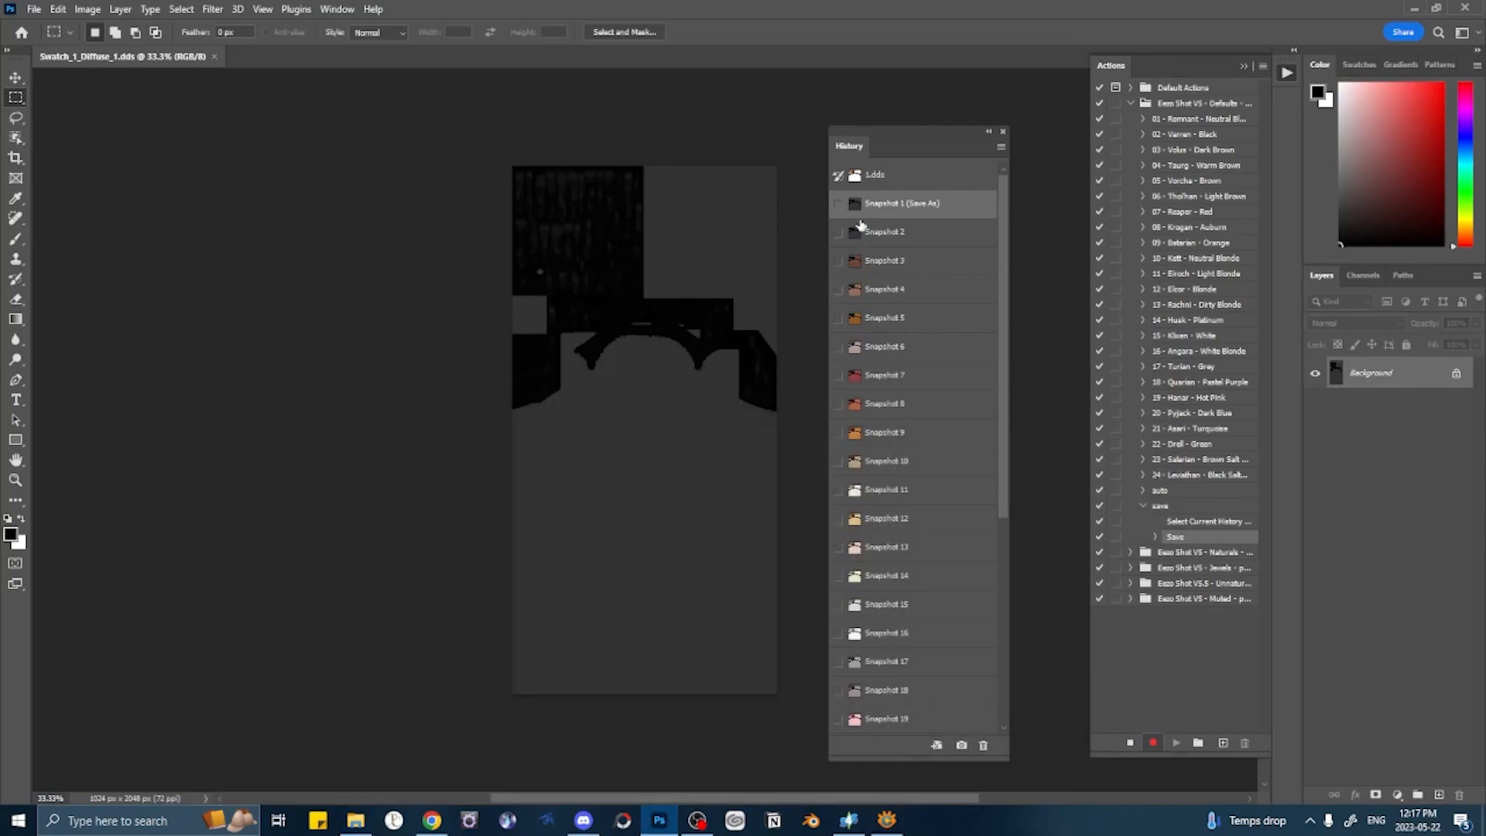
# - Record saving Snapshot 2 over Swatch_2_Diffuse_1 and Snapshot 3 over Swatch_3_Diffuse_1 as BC3 DDS files
pyautogui.click(902, 233)
pyautogui.hotkey('ctrl', 'shift', 's')
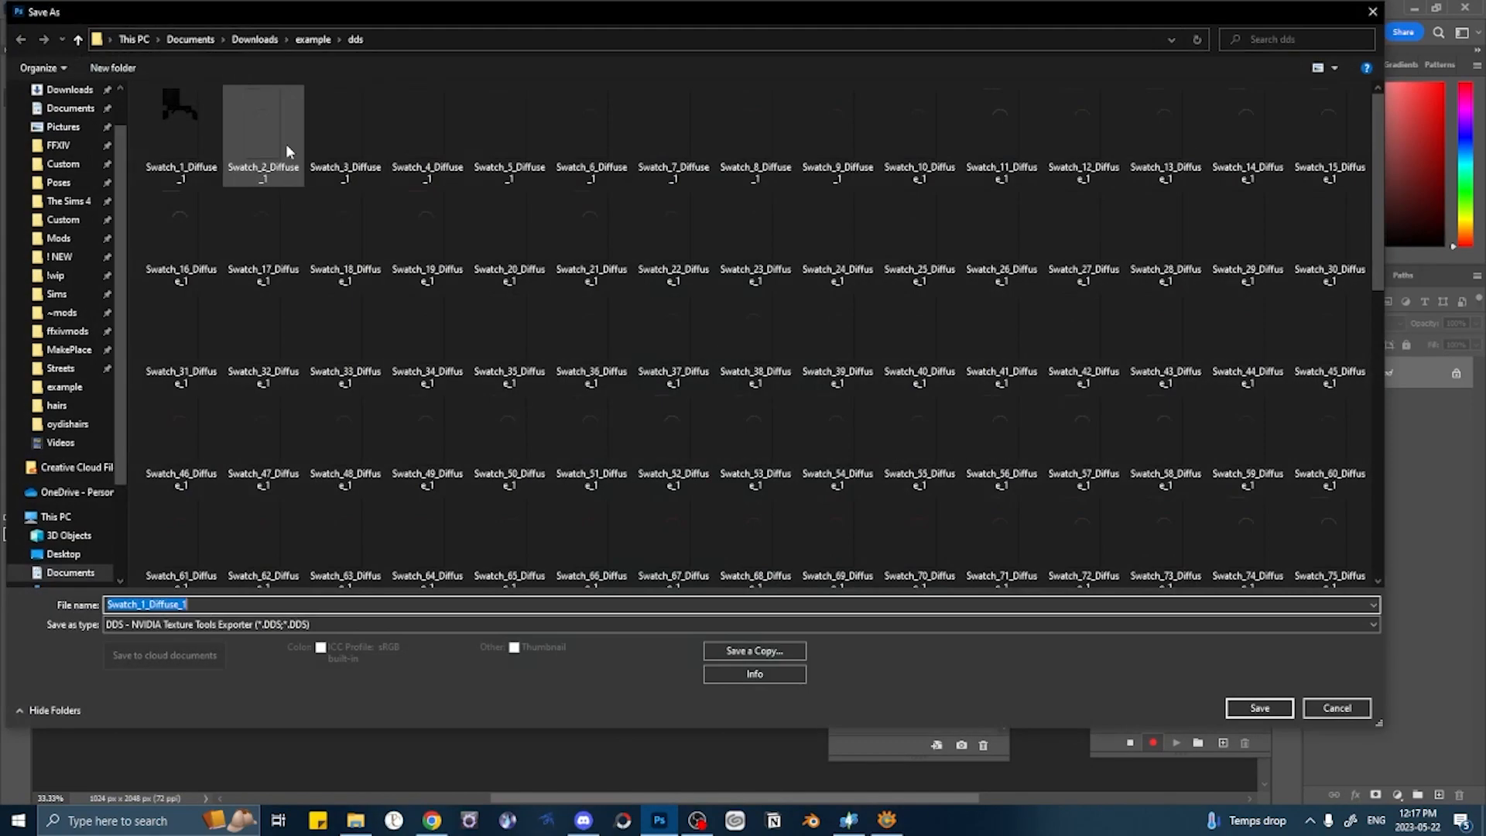
pyautogui.doubleClick(264, 132)
pyautogui.click(776, 409)
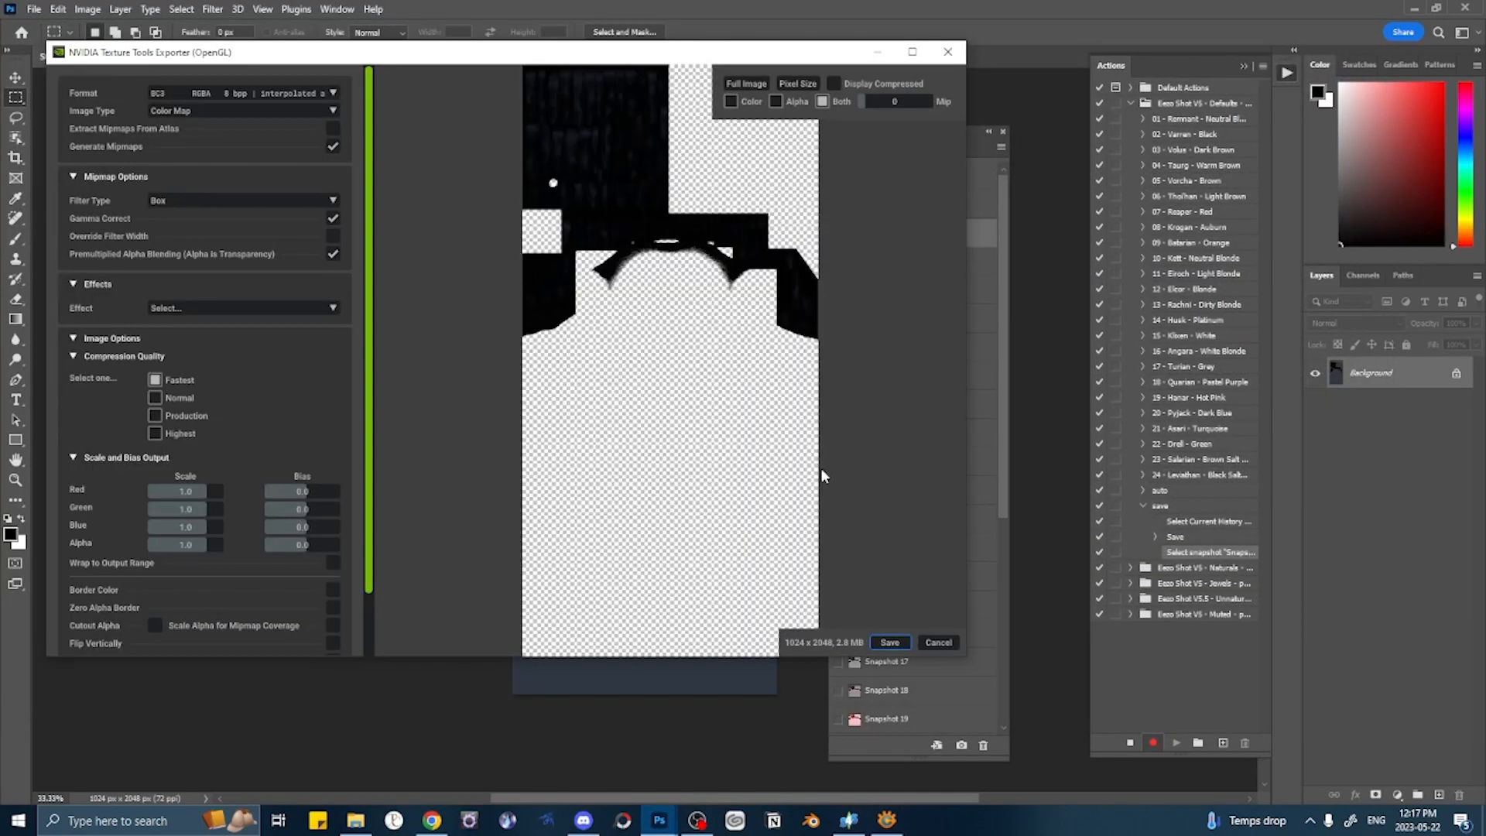
pyautogui.click(889, 642)
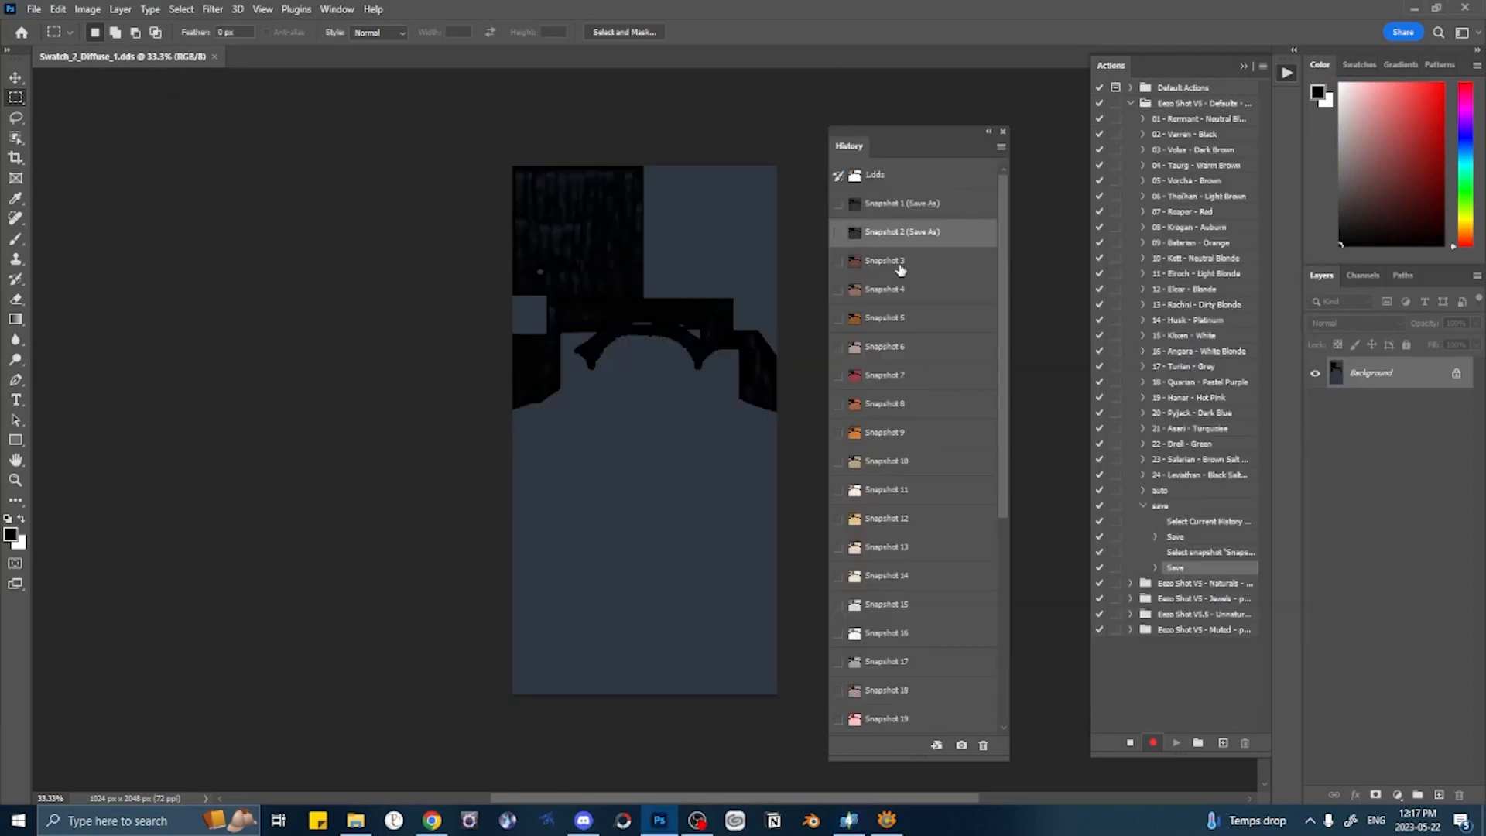
pyautogui.click(900, 268)
pyautogui.hotkey('ctrl', 'shift', 's')
pyautogui.doubleClick(345, 132)
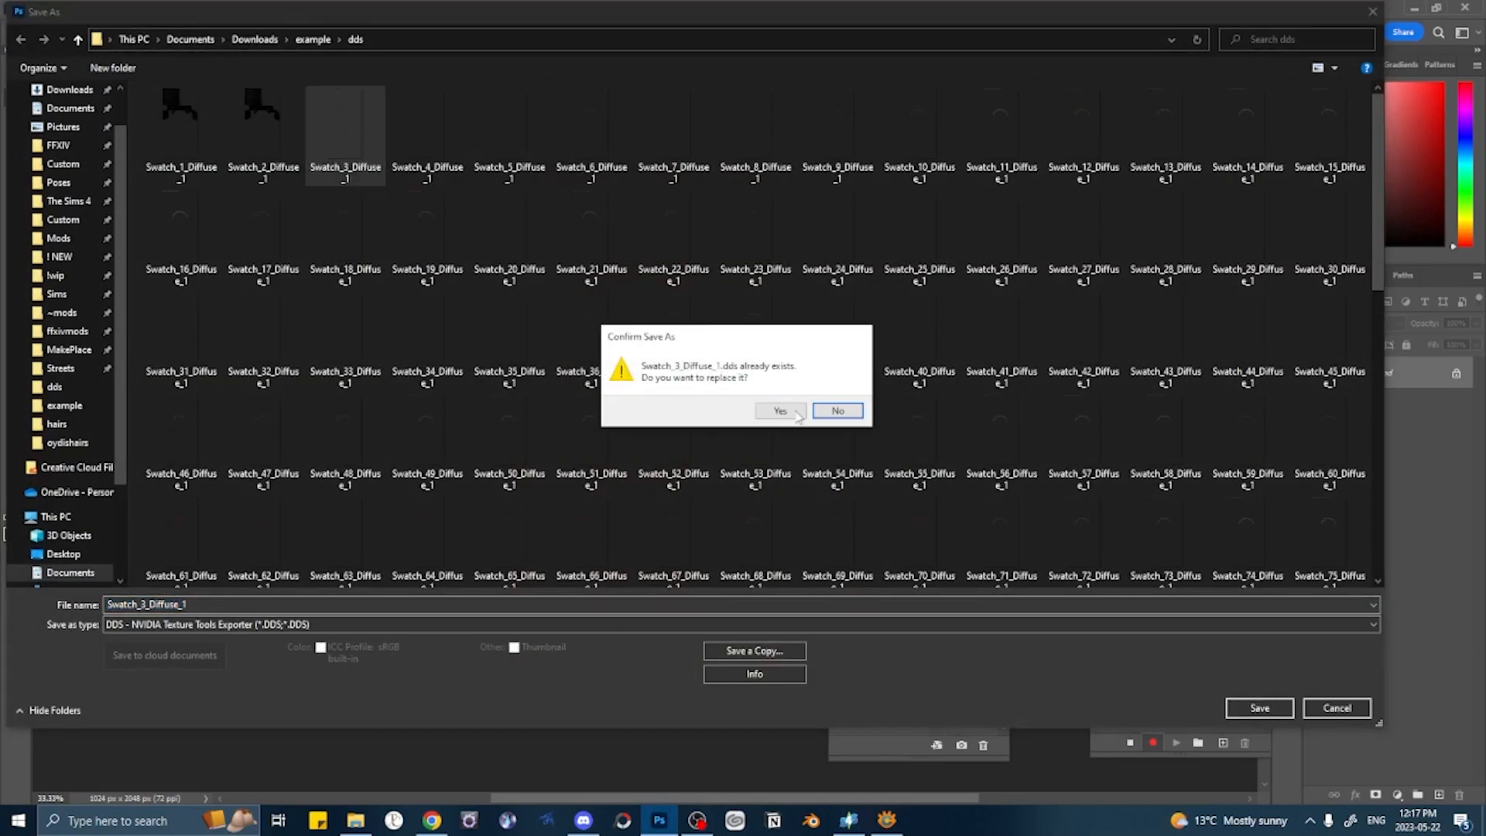
pyautogui.click(779, 410)
pyautogui.click(889, 641)
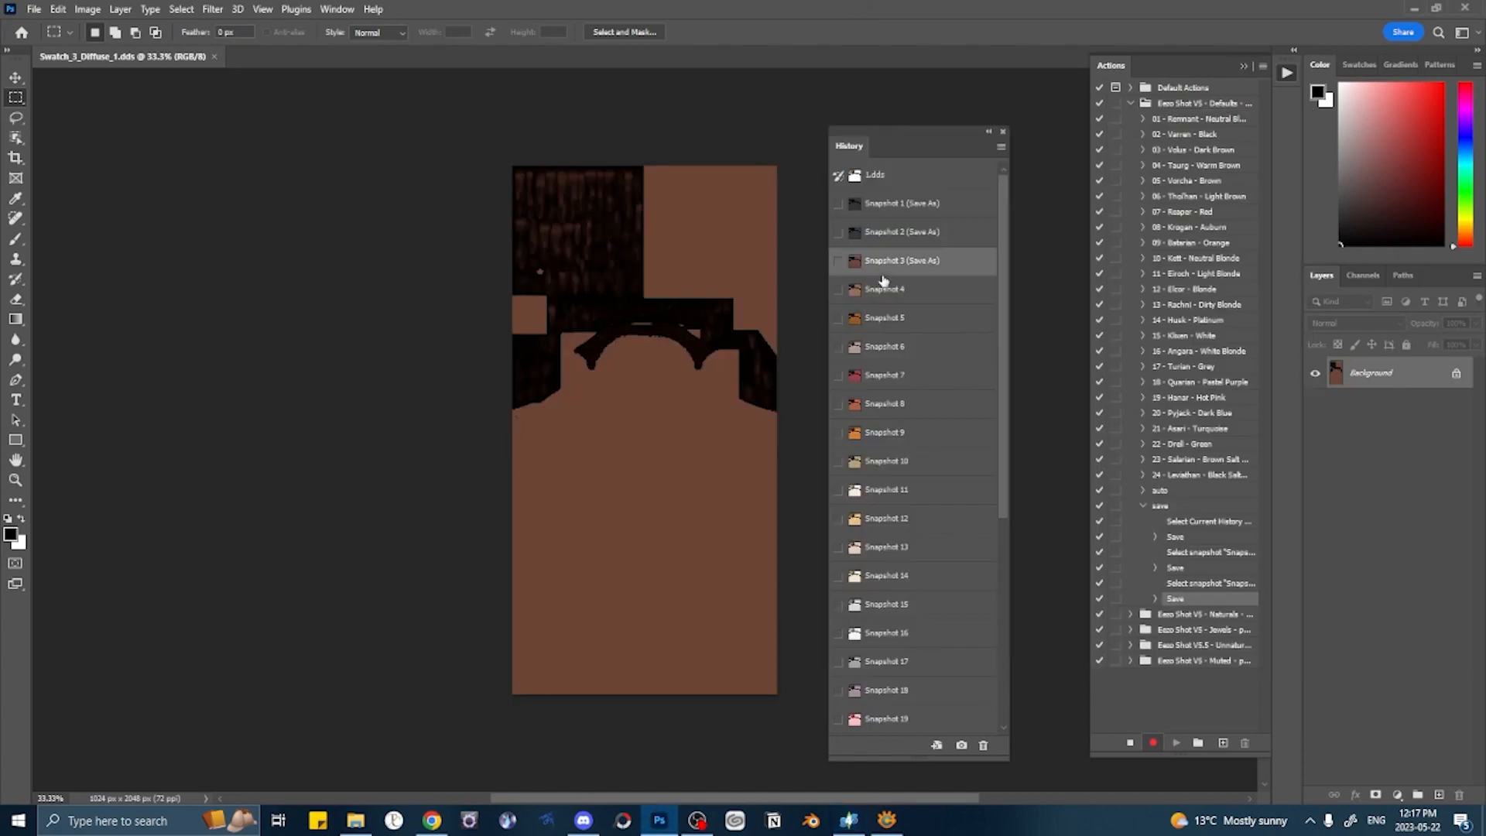
# - Record saving Snapshot 4 over Swatch_4_Diffuse_1 and Snapshot 5 over Swatch_5_Diffuse_1 as DDS files
pyautogui.click(898, 286)
pyautogui.hotkey('ctrl', 'shift', 's')
pyautogui.click(411, 127)
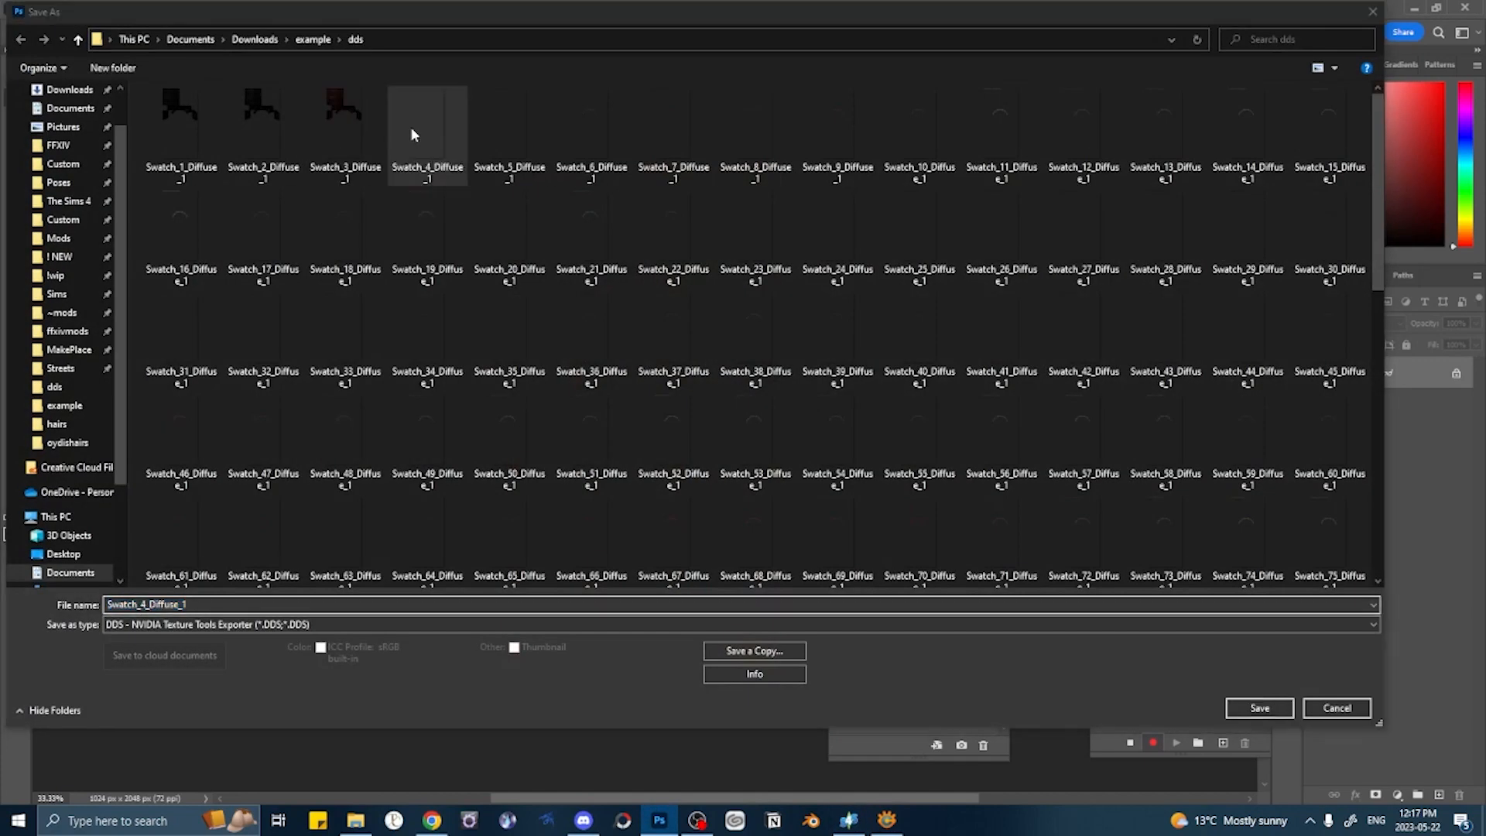
pyautogui.doubleClick(411, 127)
pyautogui.click(779, 410)
pyautogui.click(889, 640)
pyautogui.click(901, 345)
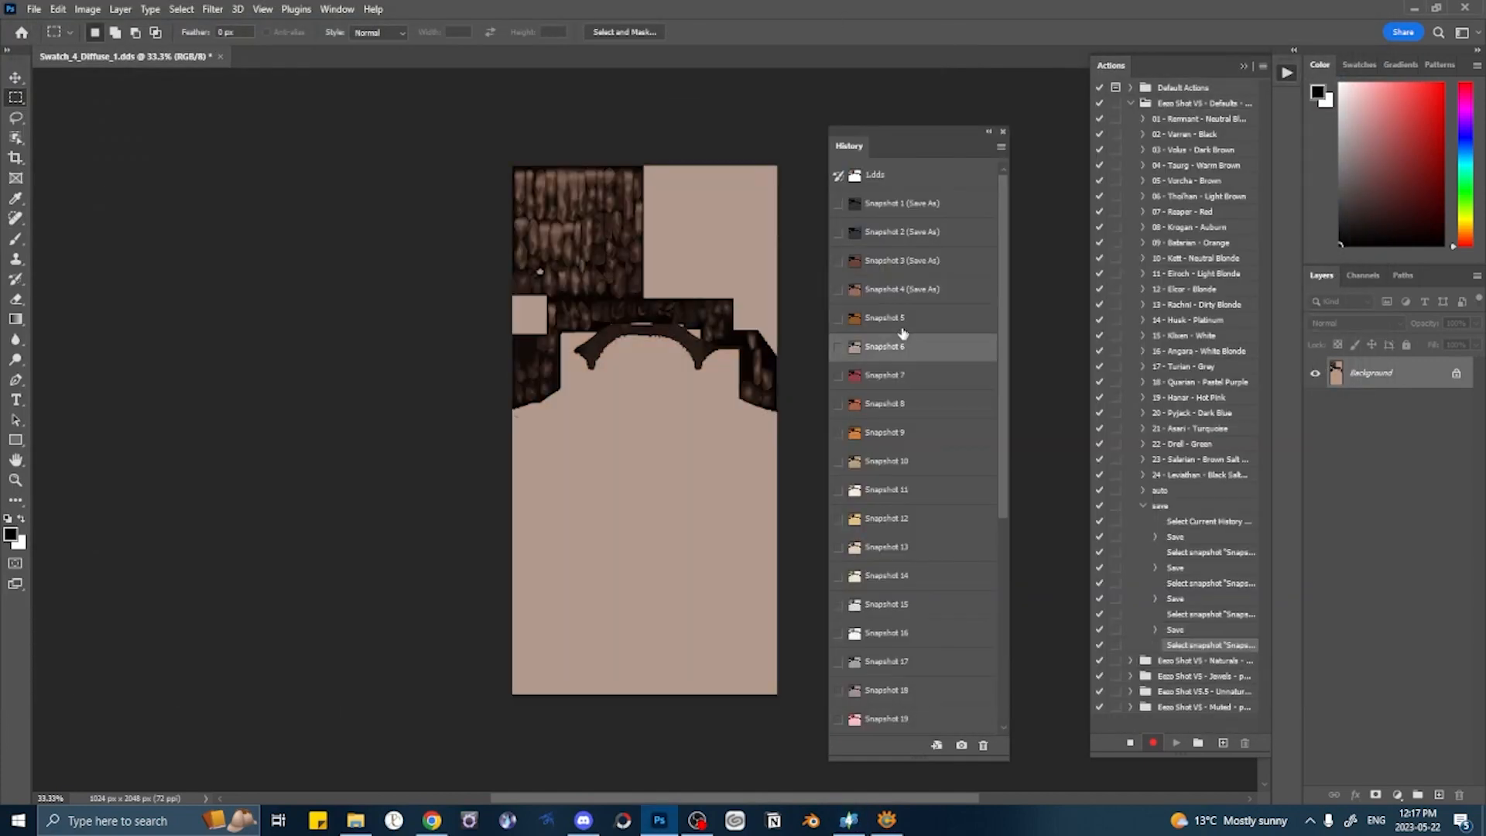
pyautogui.hotkey('ctrl', 'shift', 's')
pyautogui.doubleClick(411, 127)
pyautogui.click(779, 410)
pyautogui.click(889, 641)
# - Record saving Snapshot 6 over Swatch_6_Diffuse_1 and Snapshot 7 over Swatch_7_Diffuse_1 as DDS files
pyautogui.click(885, 374)
pyautogui.hotkey('ctrl', 'shift', 's')
pyautogui.doubleClick(597, 130)
pyautogui.click(779, 411)
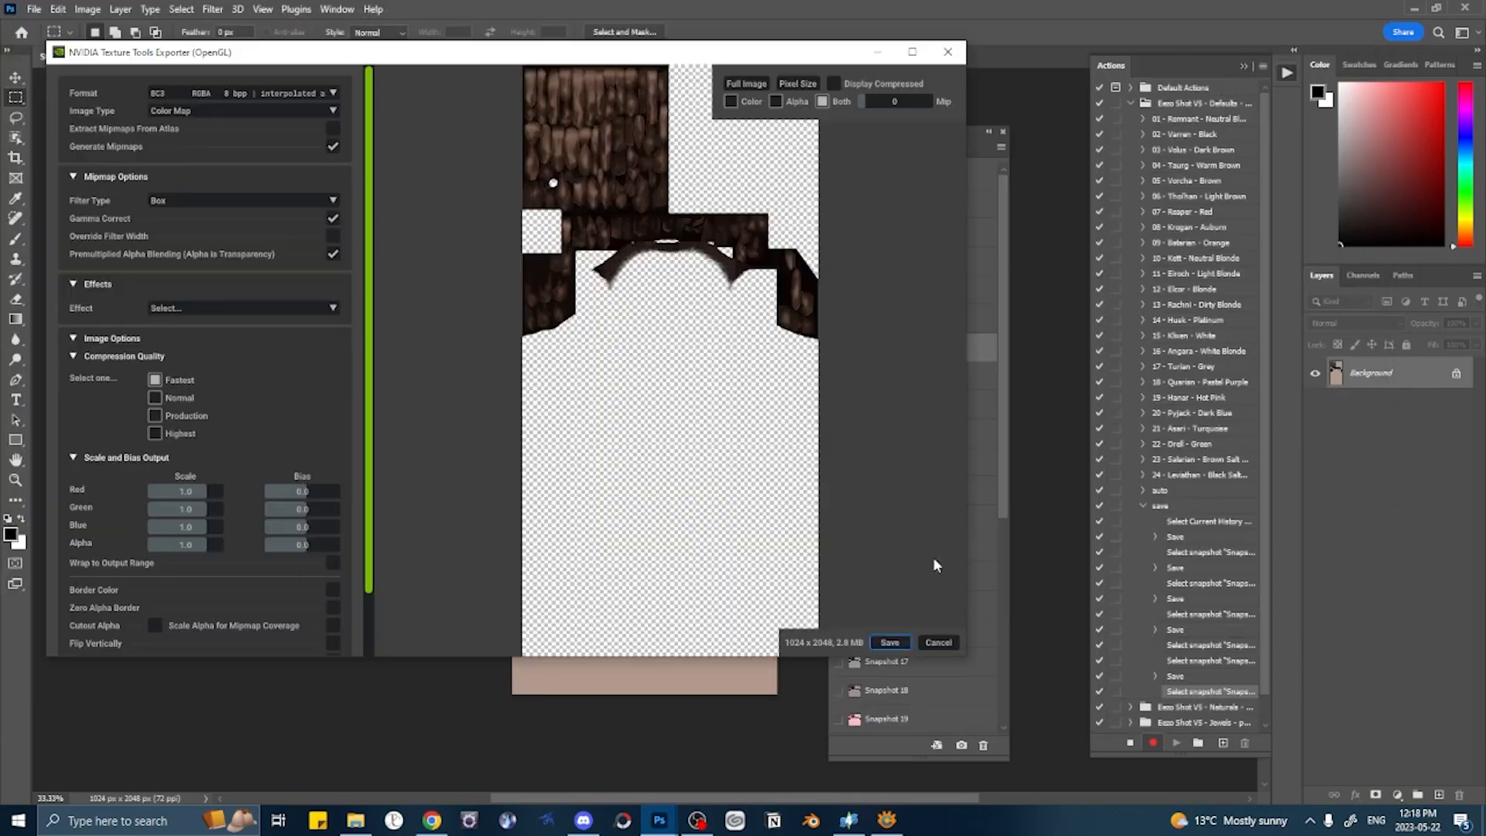
pyautogui.click(890, 640)
pyautogui.click(885, 375)
pyautogui.hotkey('ctrl', 'shift', 's')
pyautogui.doubleClick(740, 207)
pyautogui.click(780, 410)
pyautogui.click(889, 641)
# - Record saving Snapshot 8 over Swatch_8_Diffuse_1 and Snapshot 9 over Swatch_9_Diffuse_1 as DDS files
pyautogui.click(898, 403)
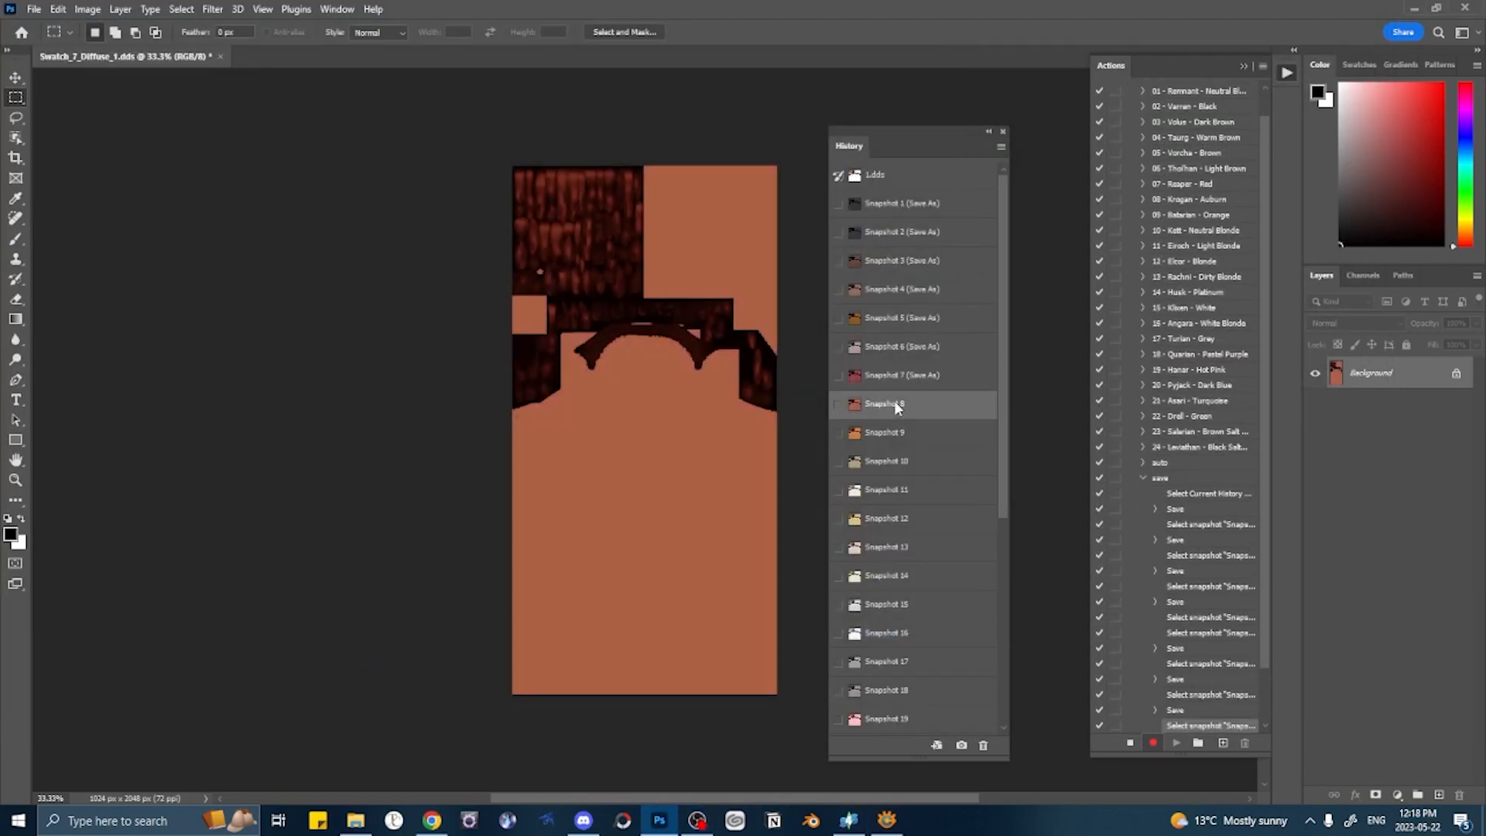
pyautogui.hotkey('ctrl', 'shift', 's')
pyautogui.doubleClick(740, 208)
pyautogui.click(779, 411)
pyautogui.click(889, 641)
pyautogui.click(884, 432)
pyautogui.hotkey('ctrl', 'shift', 's')
pyautogui.doubleClick(740, 207)
pyautogui.click(779, 410)
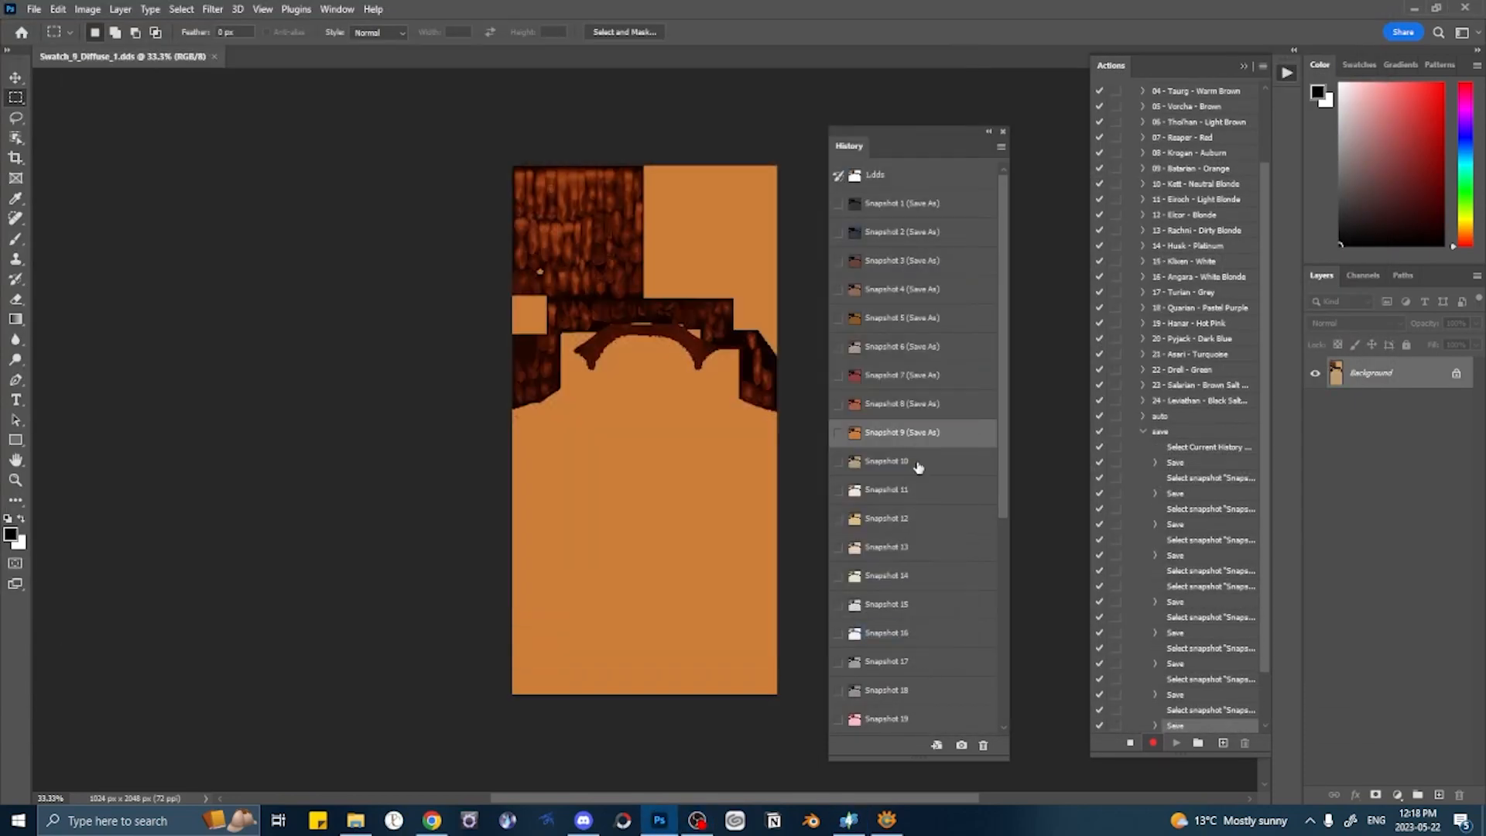
pyautogui.click(889, 641)
# - Record saving Snapshot 10 over Swatch_10_Diffuse_1 and Snapshot 11 over Swatch_11_Diffuse_1 as DDS files
pyautogui.click(886, 461)
pyautogui.hotkey('ctrl', 'shift', 's')
pyautogui.doubleClick(741, 208)
pyautogui.click(780, 410)
pyautogui.click(886, 489)
pyautogui.hotkey('ctrl', 'shift', 's')
# - Record saving Snapshot 12 over Swatch_12_Diffuse_1 and Snapshot 13 over Swatch_13_Diffuse_1 as DDS files
pyautogui.click(906, 518)
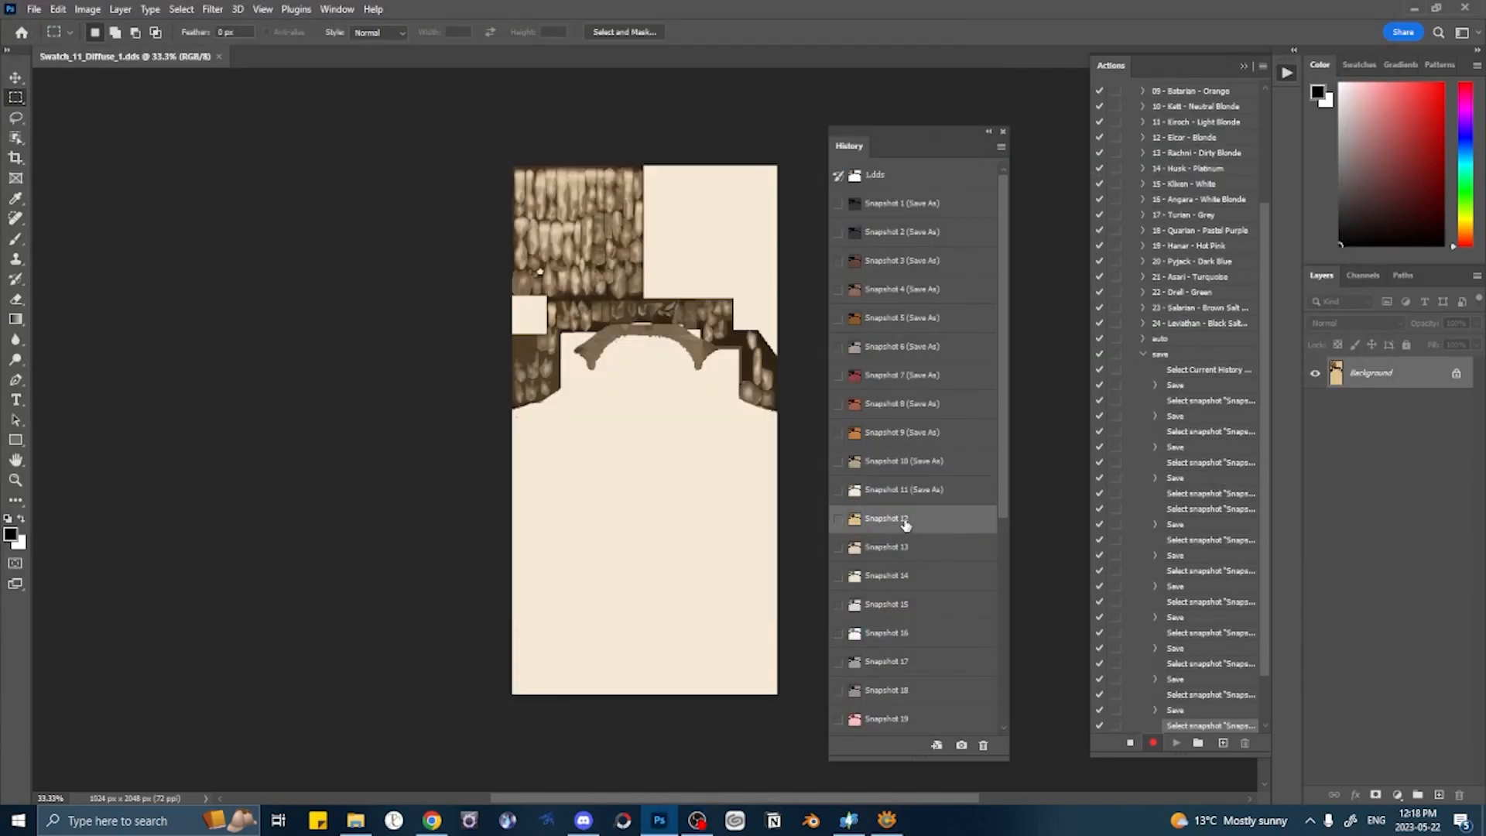
pyautogui.hotkey('ctrl', 'shift', 's')
pyautogui.doubleClick(741, 208)
pyautogui.click(780, 410)
pyautogui.click(890, 641)
pyautogui.click(886, 547)
pyautogui.hotkey('ctrl', 'shift', 's')
pyautogui.doubleClick(741, 208)
pyautogui.click(779, 410)
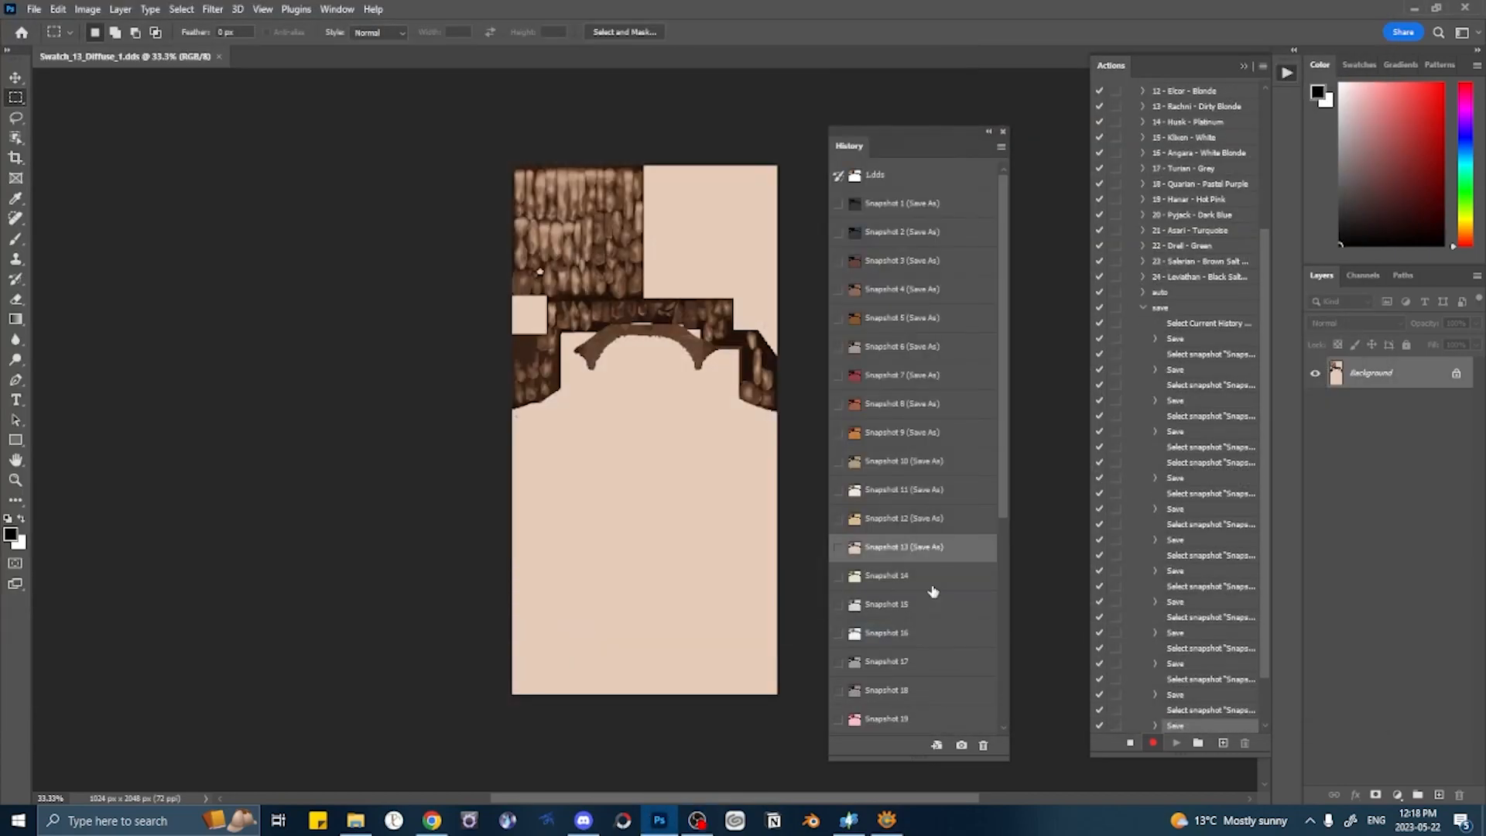
# - Record saving Snapshot 14 over Swatch_14_Diffuse_1 and Snapshot 15 over Swatch_15_Diffuse_1 as DDS files
pyautogui.click(886, 575)
pyautogui.hotkey('ctrl', 'shift', 's')
pyautogui.doubleClick(740, 207)
pyautogui.click(779, 410)
pyautogui.click(886, 603)
pyautogui.hotkey('ctrl', 'shift', 's')
pyautogui.doubleClick(740, 207)
pyautogui.click(780, 411)
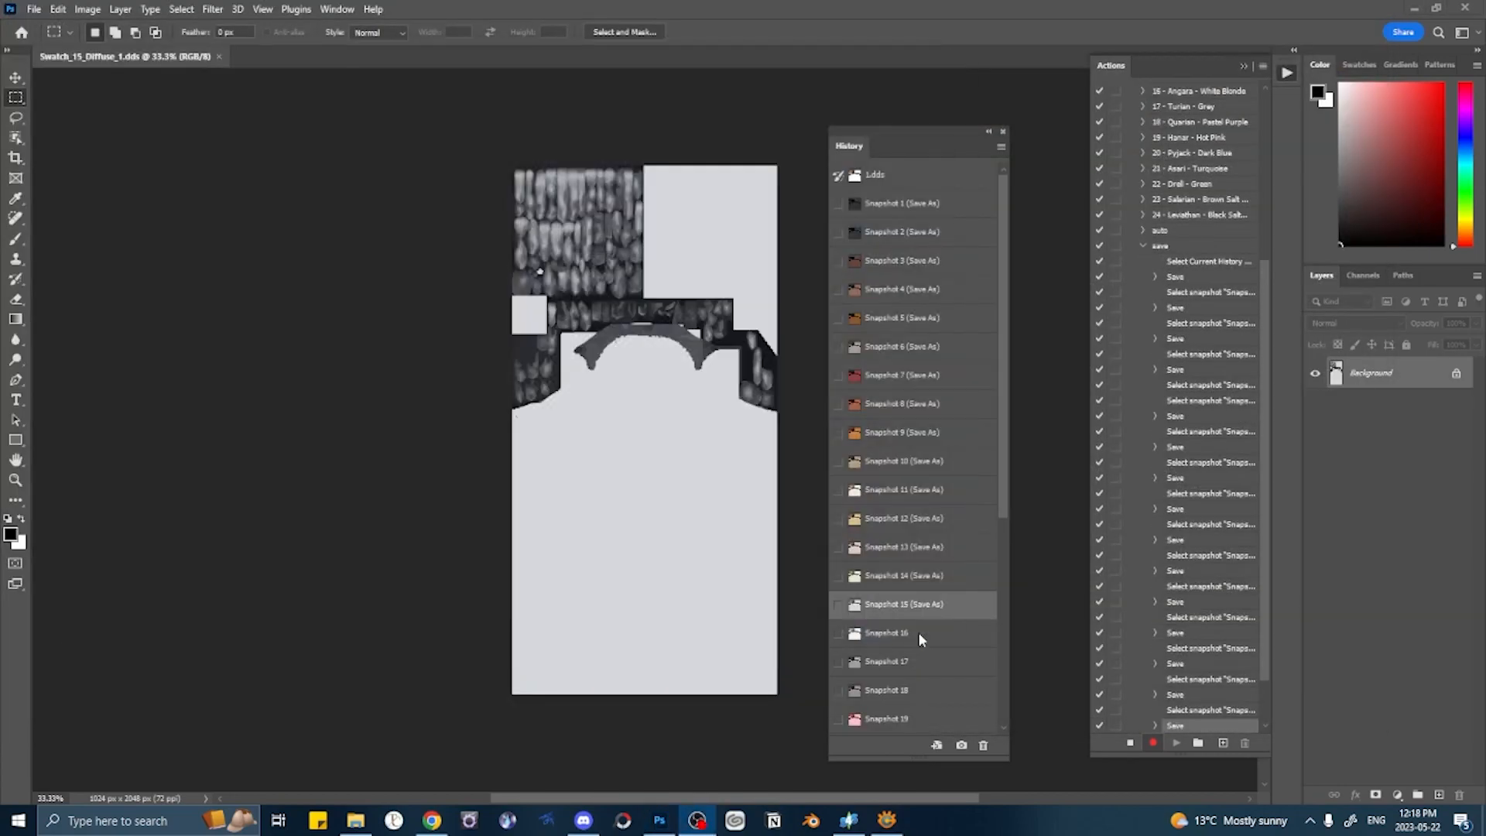
# - Record saving Snapshot 16 over Swatch_16_Diffuse_1 and Snapshot 17 over Swatch_17_Diffuse_1 as DDS files
pyautogui.click(886, 633)
pyautogui.hotkey('ctrl', 'shift', 's')
pyautogui.doubleClick(182, 213)
pyautogui.click(780, 410)
pyautogui.press('Return')
pyautogui.click(886, 661)
pyautogui.hotkey('ctrl', 'shift', 's')
pyautogui.doubleClick(264, 233)
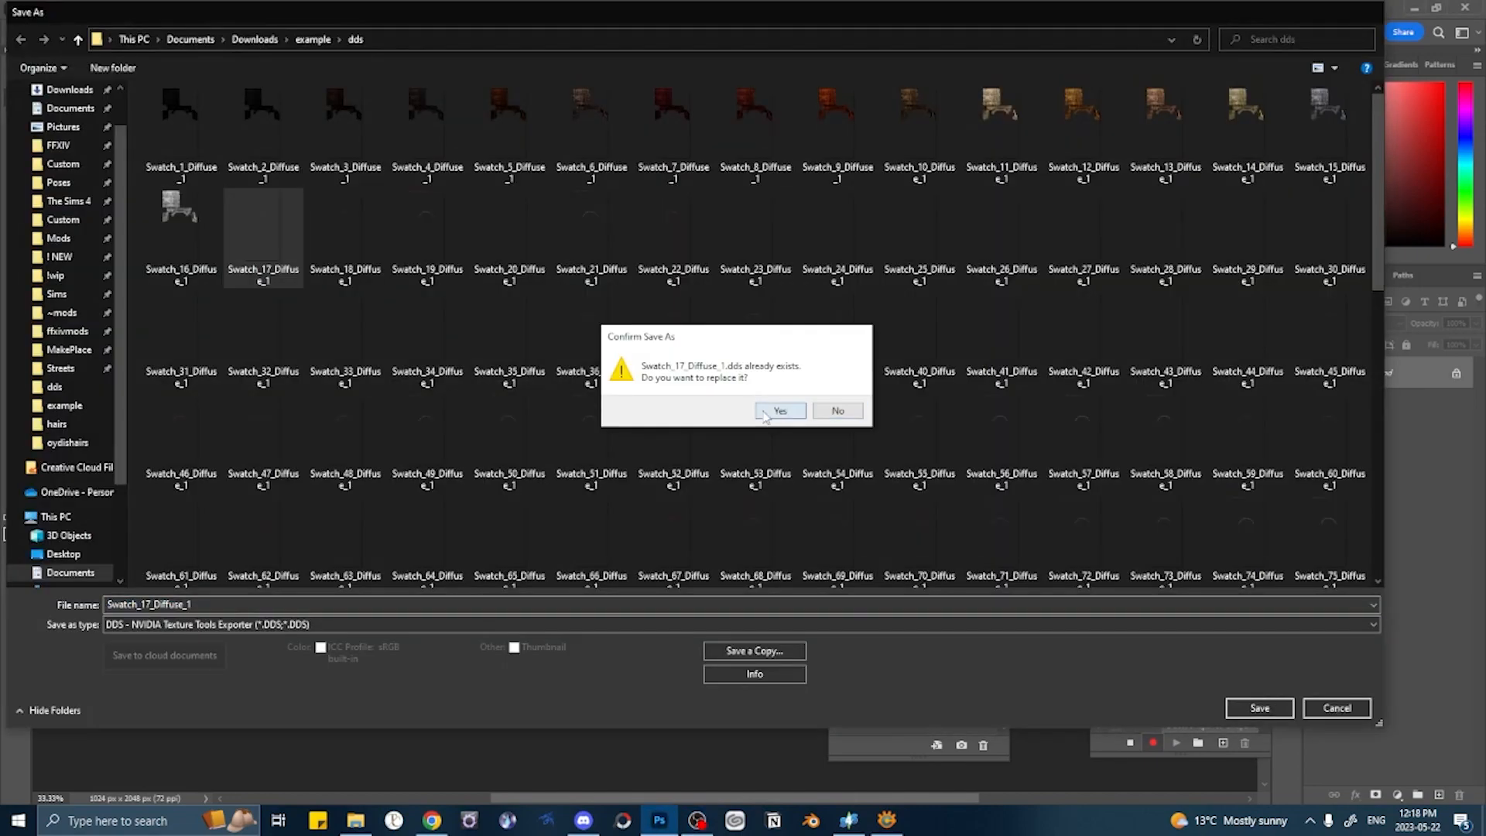
pyautogui.click(779, 410)
# - Record saving Snapshot 18 over Swatch_18_Diffuse_1 and Snapshot 19 over Swatch_19_Diffuse_1 as DDS files
pyautogui.click(933, 602)
pyautogui.hotkey('ctrl', 'shift', 's')
pyautogui.doubleClick(346, 232)
pyautogui.click(779, 410)
pyautogui.click(886, 690)
pyautogui.hotkey('ctrl', 'shift', 's')
pyautogui.doubleClick(417, 256)
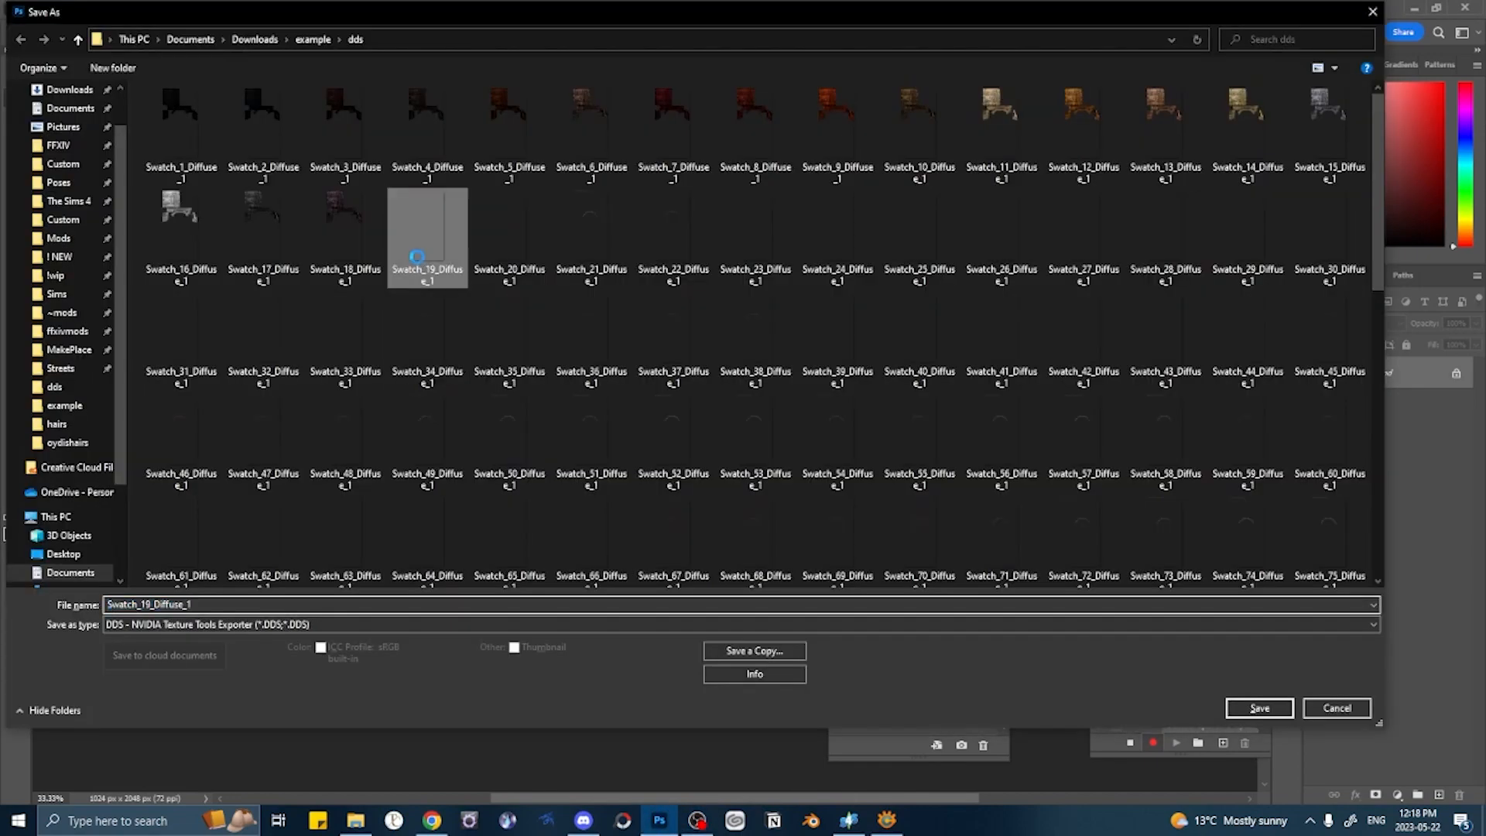
pyautogui.click(886, 639)
# - Record saving Snapshot 20 over Swatch_20_Diffuse_1 and Snapshot 21 over Swatch_21_Diffuse_1 as DDS files
pyautogui.click(887, 718)
pyautogui.hotkey('ctrl', 'shift', 's')
pyautogui.doubleClick(517, 246)
pyautogui.click(886, 639)
pyautogui.click(887, 718)
pyautogui.hotkey('ctrl', 'shift', 's')
pyautogui.doubleClick(627, 237)
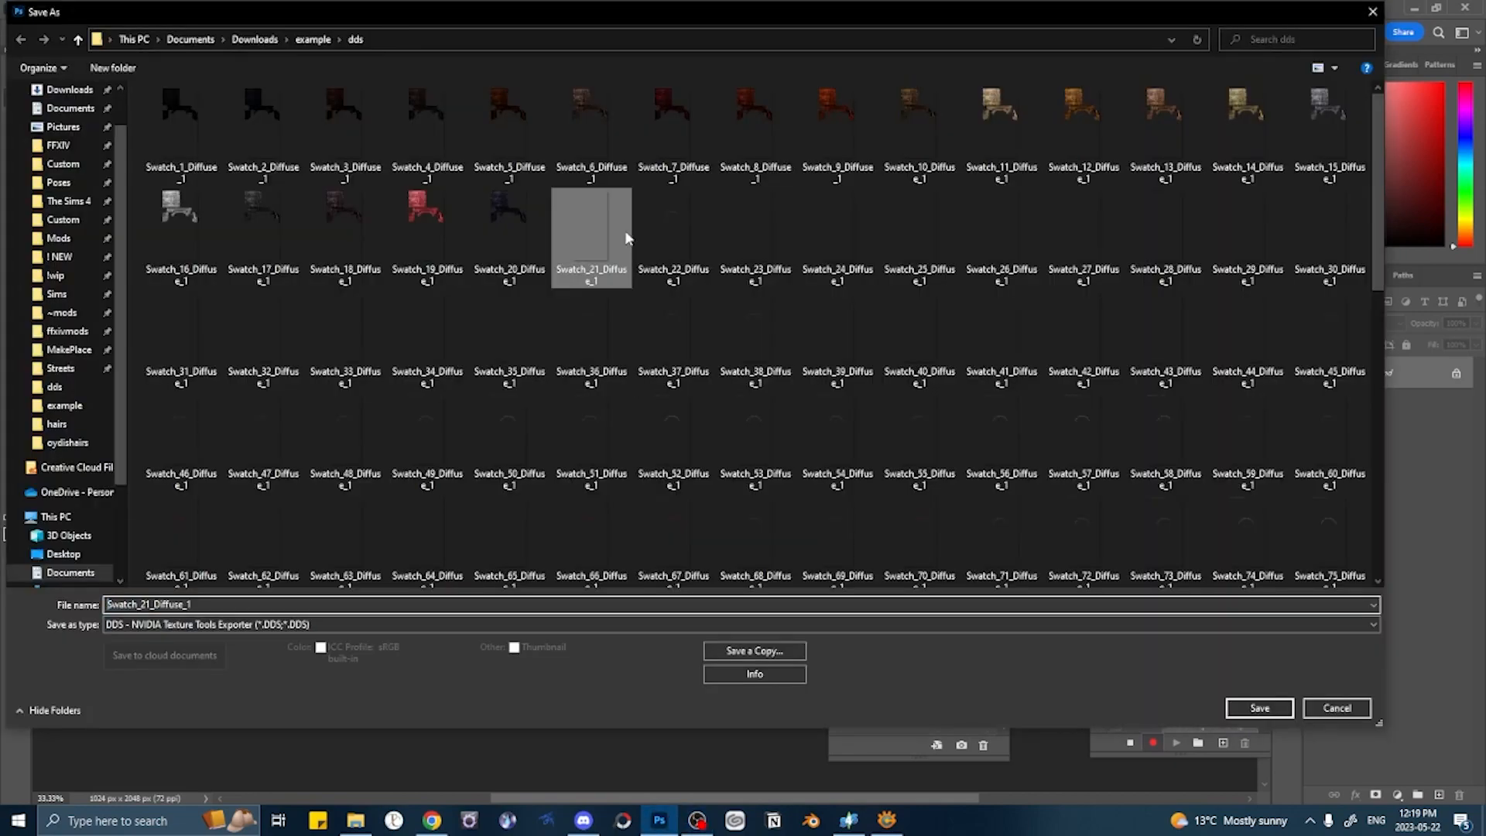
pyautogui.click(905, 652)
# - Record saving Snapshot 22 over Swatch_22_Diffuse_1 and Snapshot 23 over Swatch_23_Diffuse_1 as DDS files
pyautogui.click(886, 718)
pyautogui.hotkey('ctrl', 'shift', 's')
pyautogui.doubleClick(673, 233)
pyautogui.click(885, 629)
pyautogui.click(887, 719)
pyautogui.hotkey('ctrl', 'shift', 's')
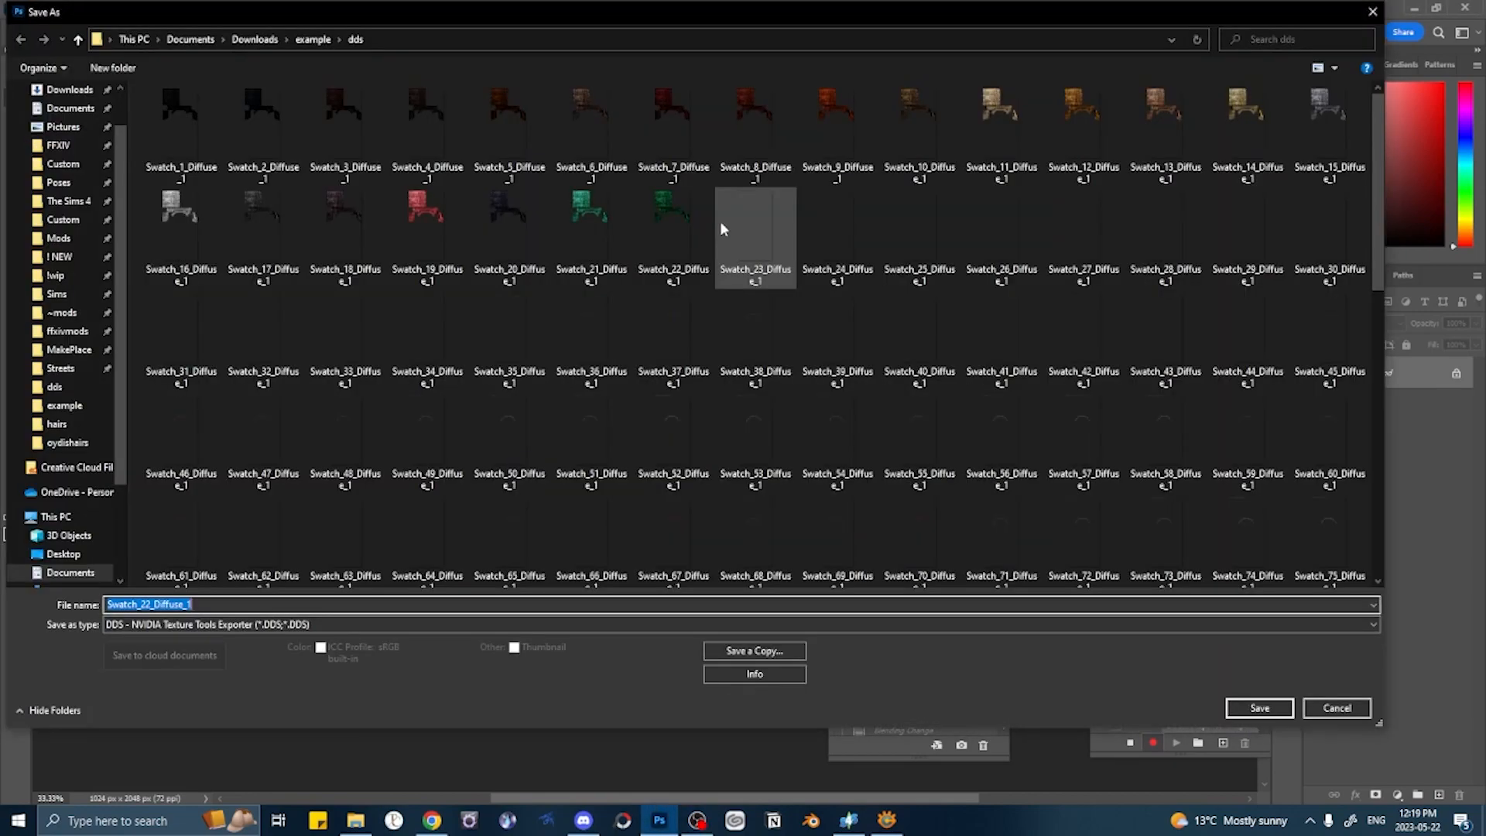
pyautogui.doubleClick(720, 228)
pyautogui.click(889, 642)
# - Record saving Snapshot 24 over Swatch_24_Diffuse_1 as a DDS file
pyautogui.click(886, 719)
pyautogui.hotkey('ctrl', 'shift', 's')
pyautogui.doubleClick(838, 232)
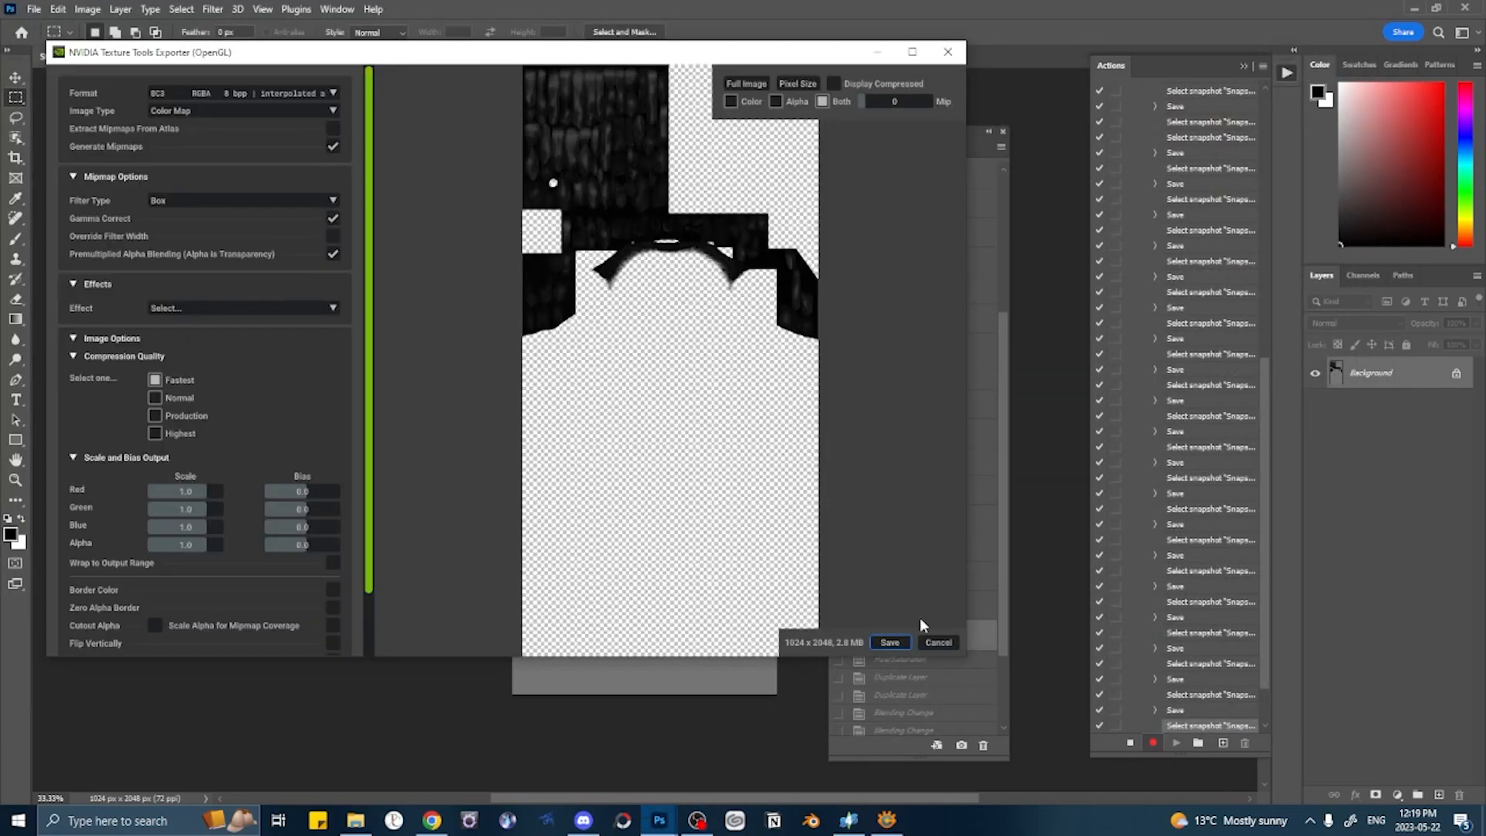
pyautogui.click(891, 643)
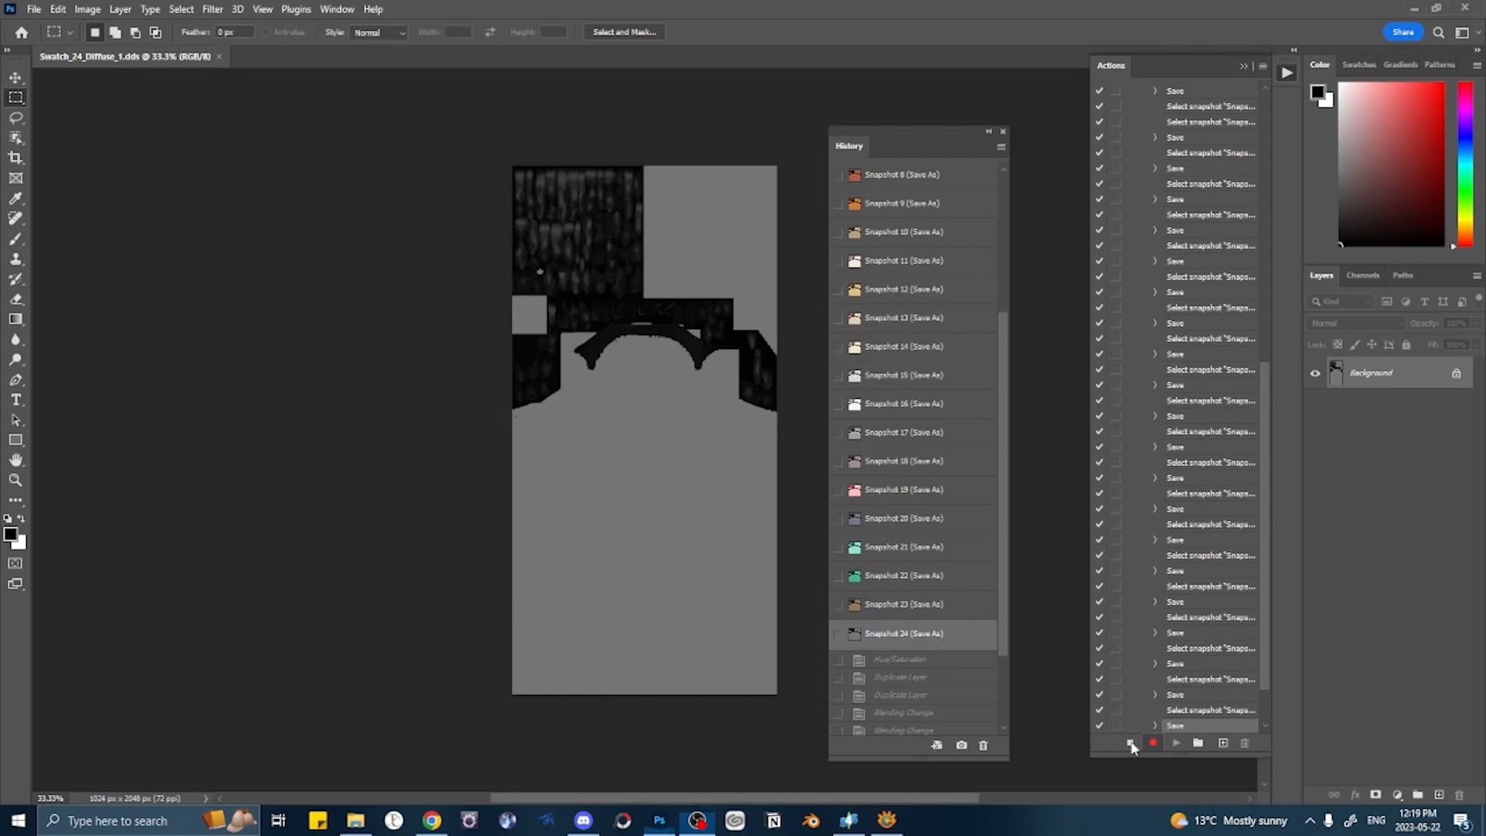
# - Stop recording the save action and collapse its list of recorded steps
pyautogui.click(1129, 742)
pyautogui.scroll(5, 1177, 496)
pyautogui.scroll(3, 1177, 496)
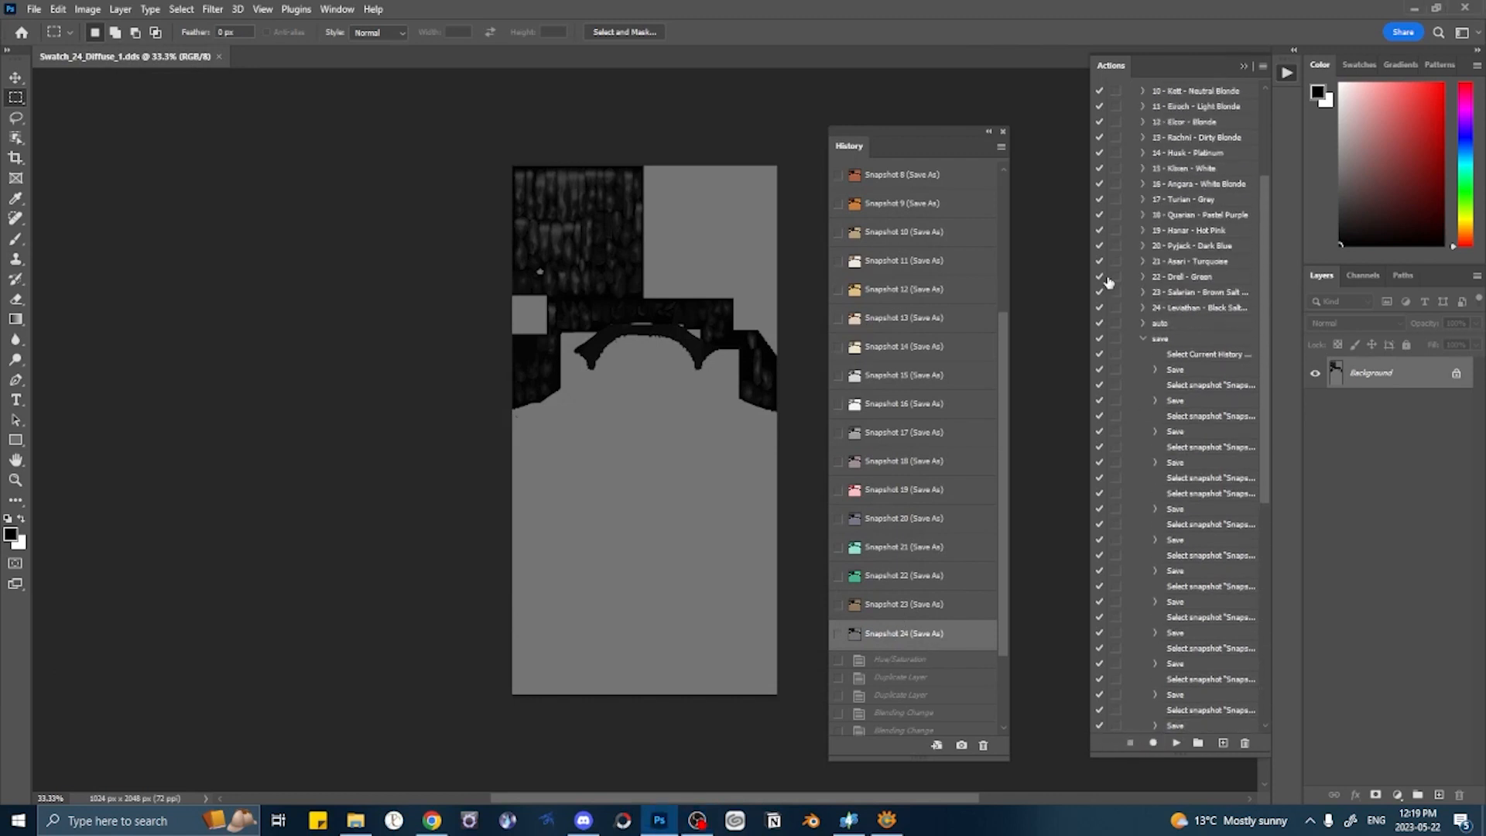
pyautogui.click(1143, 341)
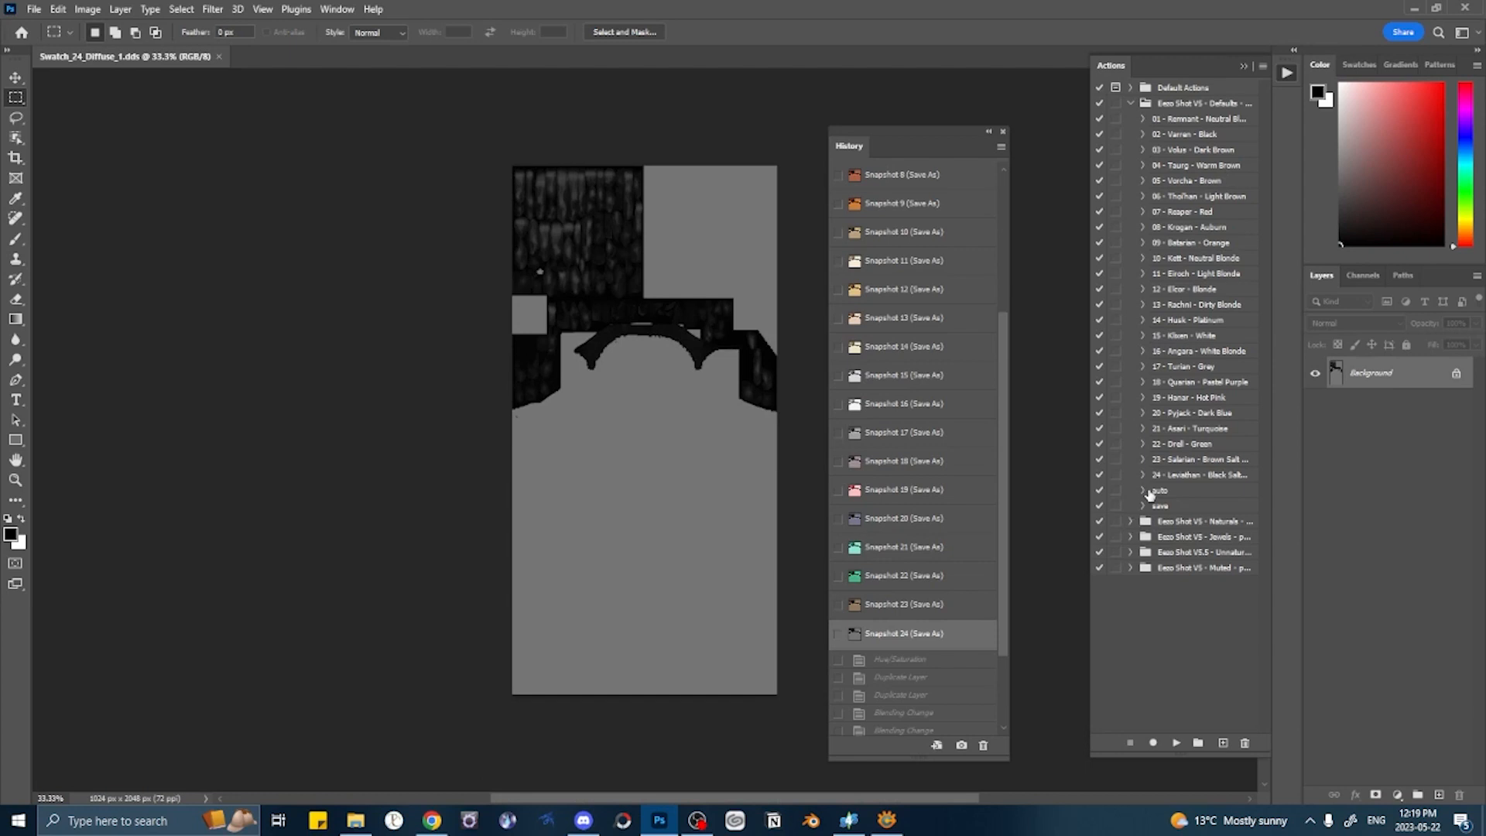
pyautogui.scroll(-4, 932, 430)
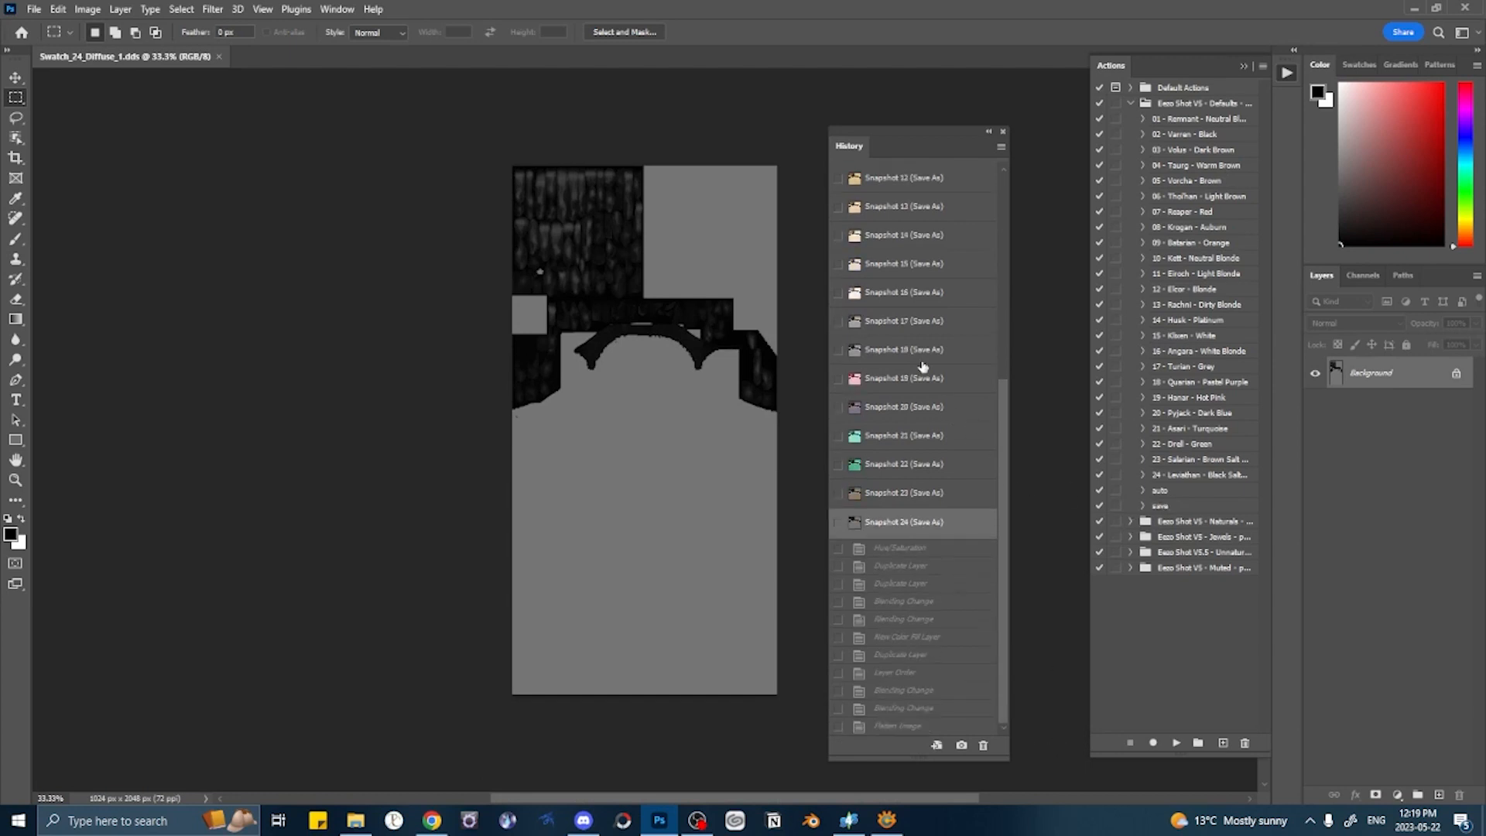
pyautogui.scroll(1, 923, 366)
pyautogui.scroll(-1, 950, 616)
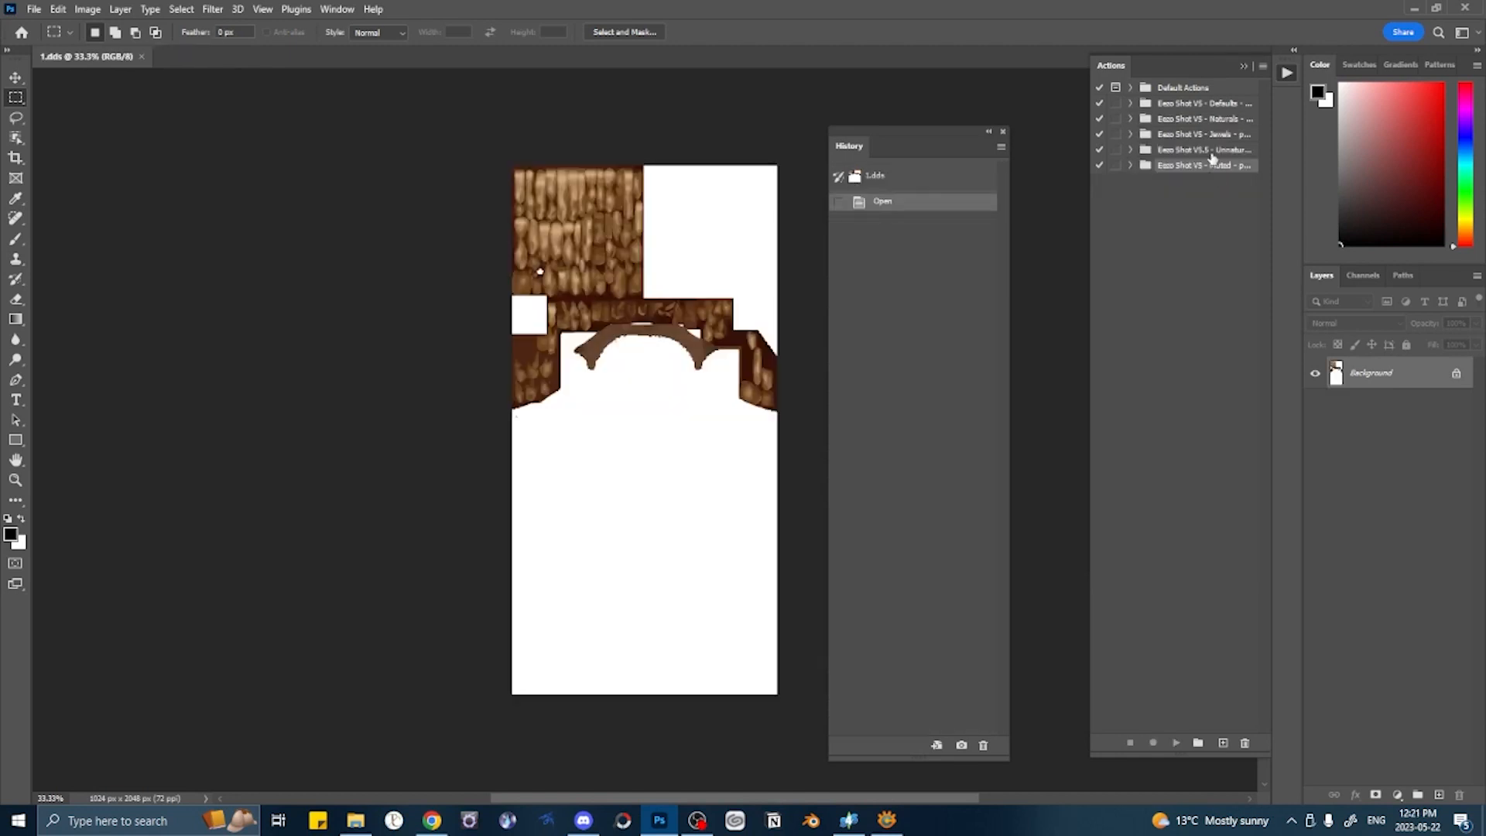
# - Expand the Eezo Shot V5 - Naturals action set and run its auto action on 1.dds
pyautogui.click(1127, 119)
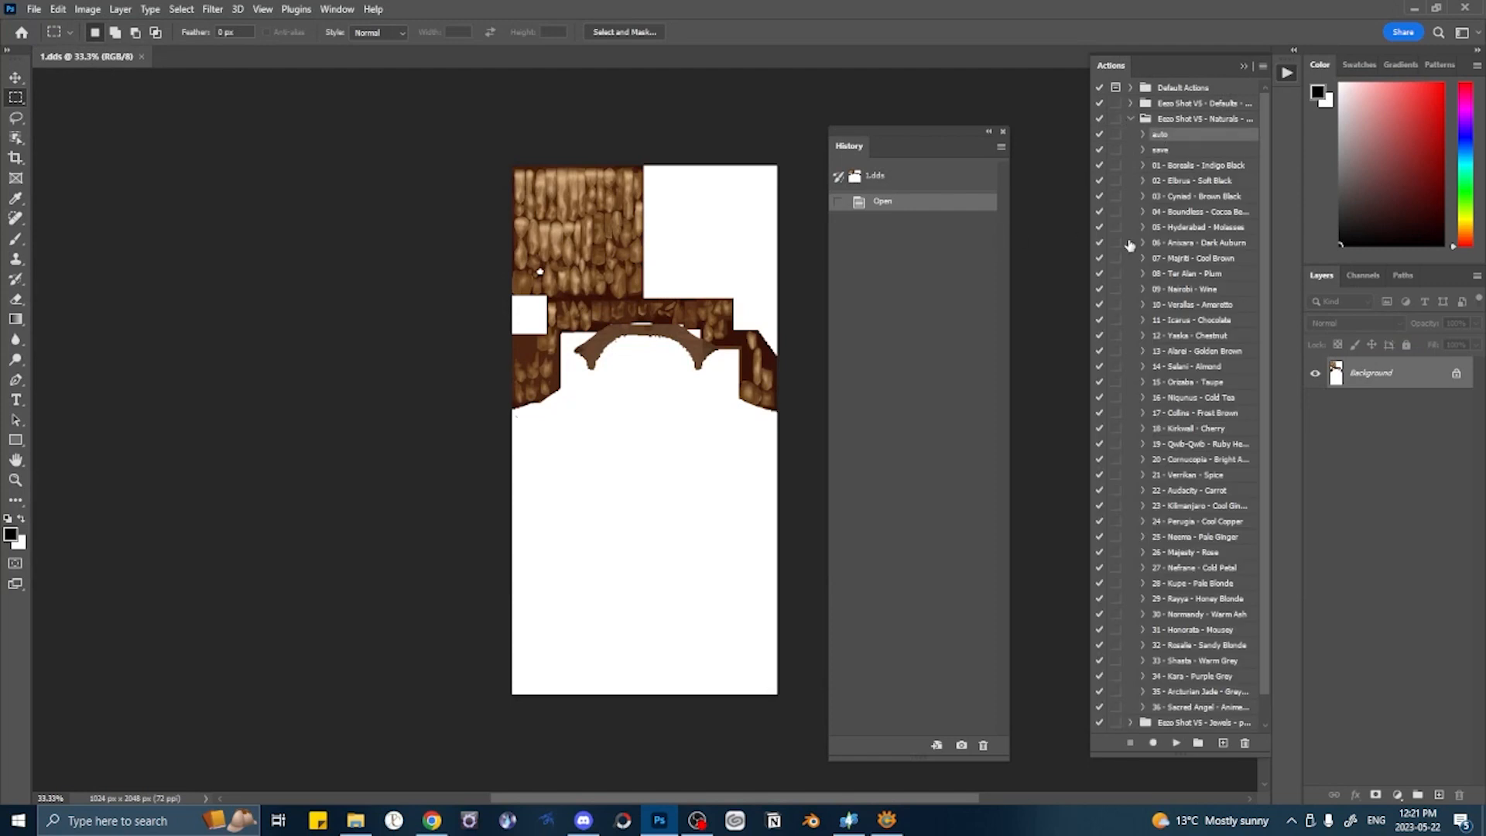
pyautogui.click(1176, 743)
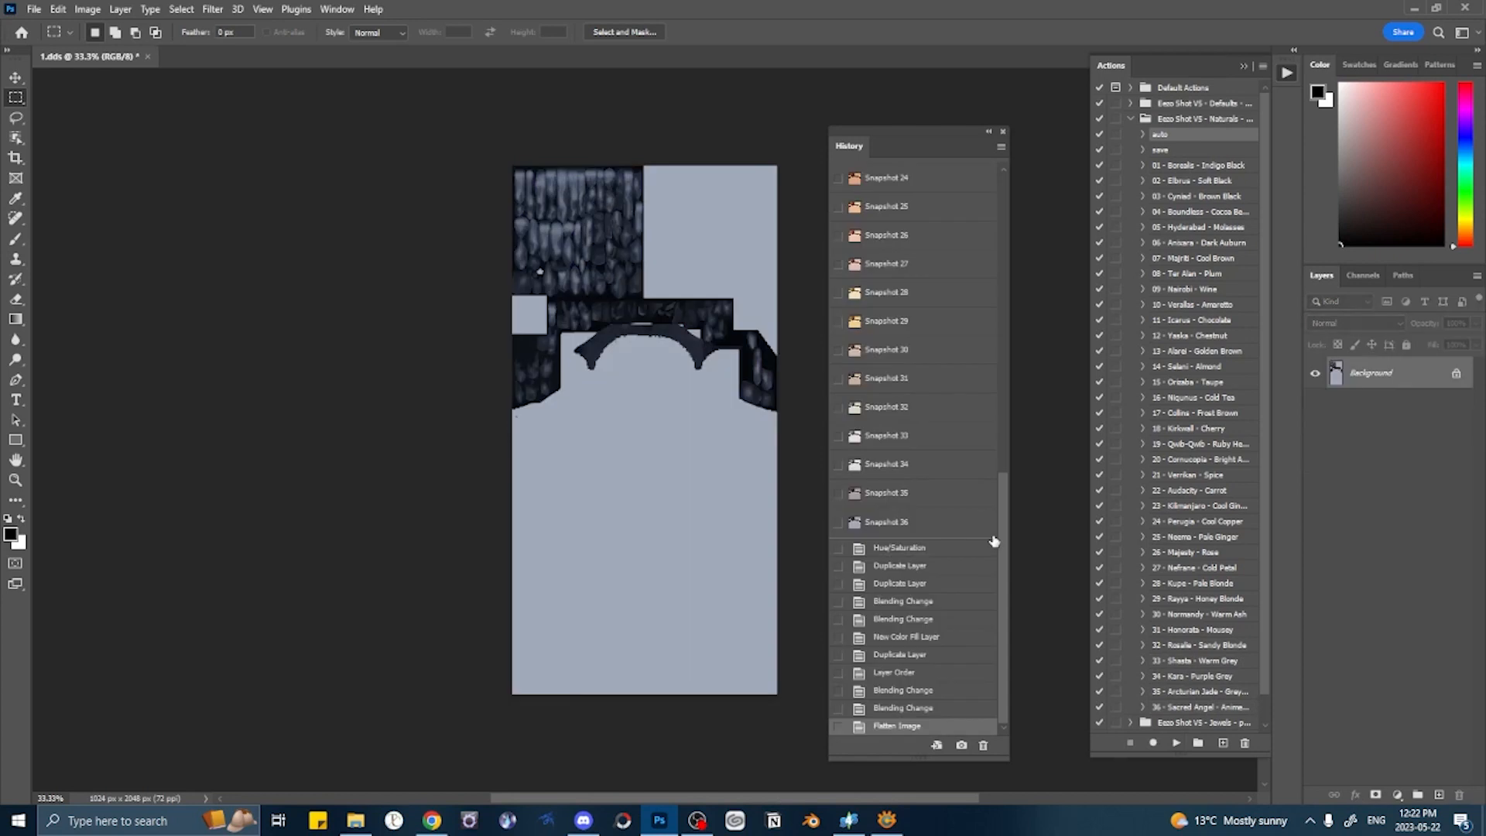
# - Run the Eezo Shot V5 - Naturals set's save action to export its snapshots as DDS swatches
pyautogui.click(1167, 149)
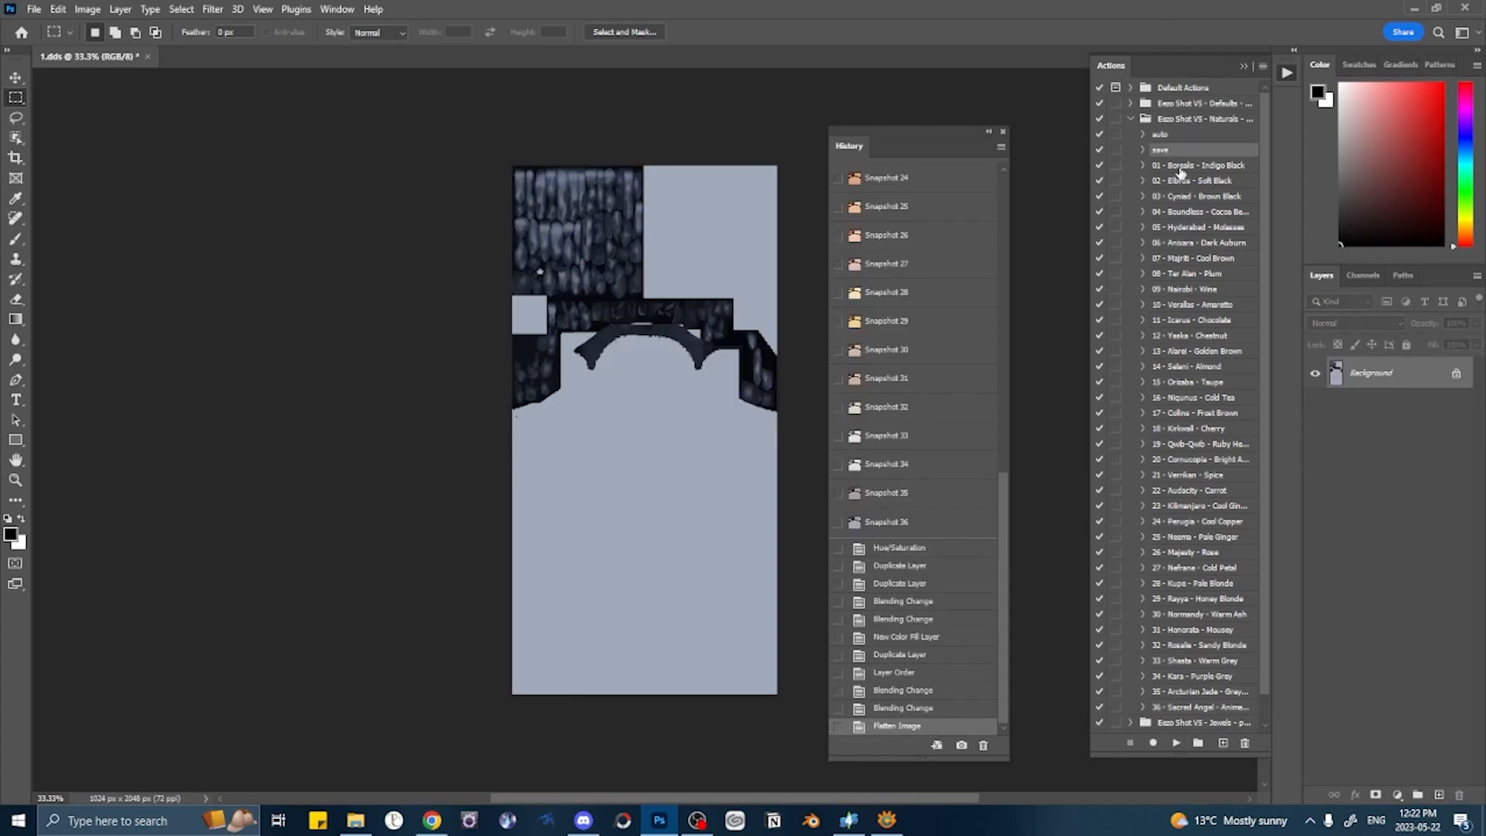
pyautogui.click(1176, 744)
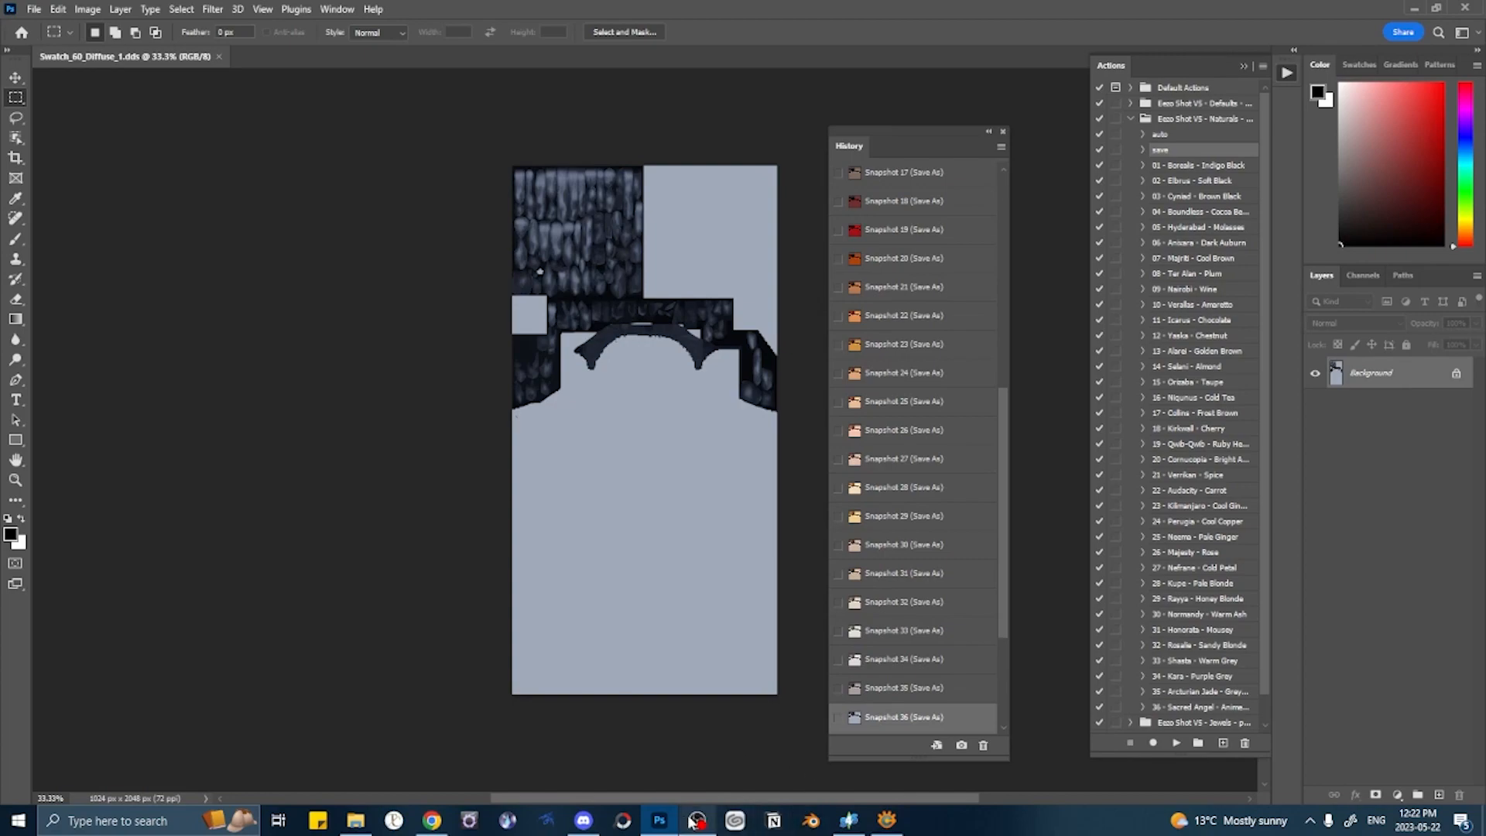
# - Switch to File Explorer and check the exported Naturals swatches up to Swatch_60_Diffuse_1 in the hairs\dds folder
pyautogui.click(355, 820)
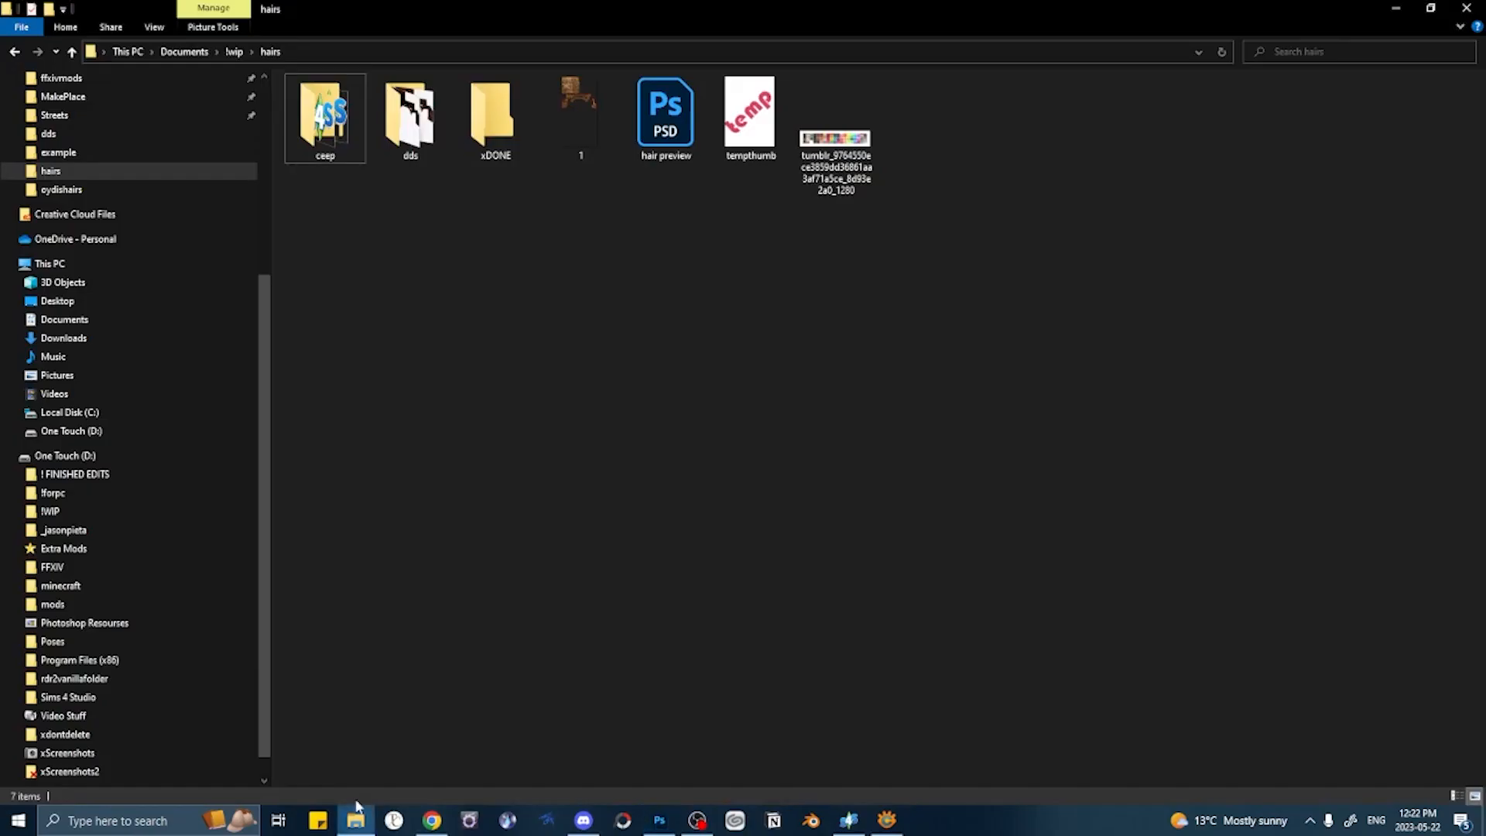
pyautogui.click(406, 120)
pyautogui.doubleClick(405, 122)
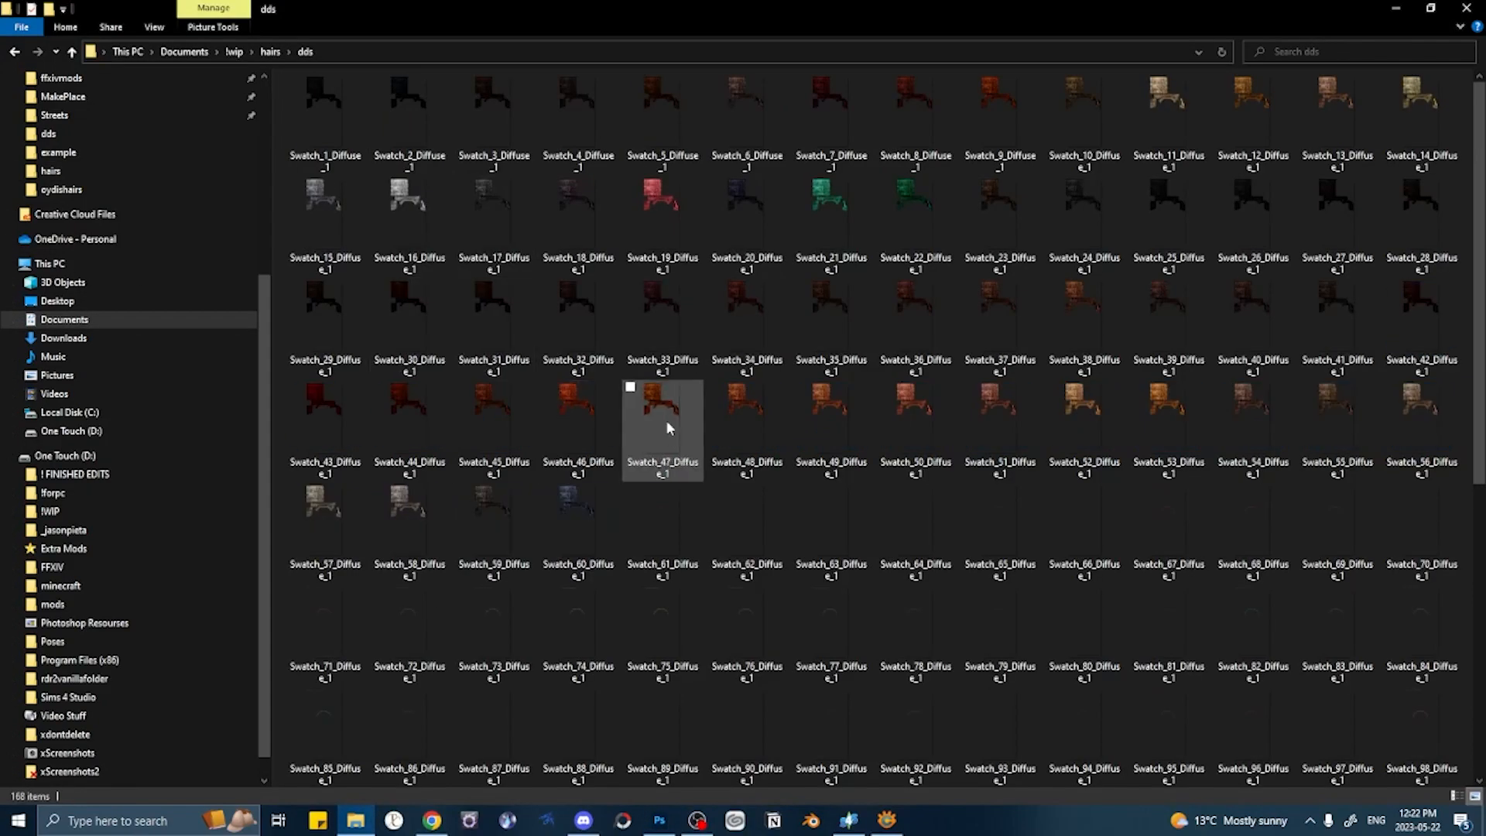
pyautogui.click(583, 534)
pyautogui.click(663, 530)
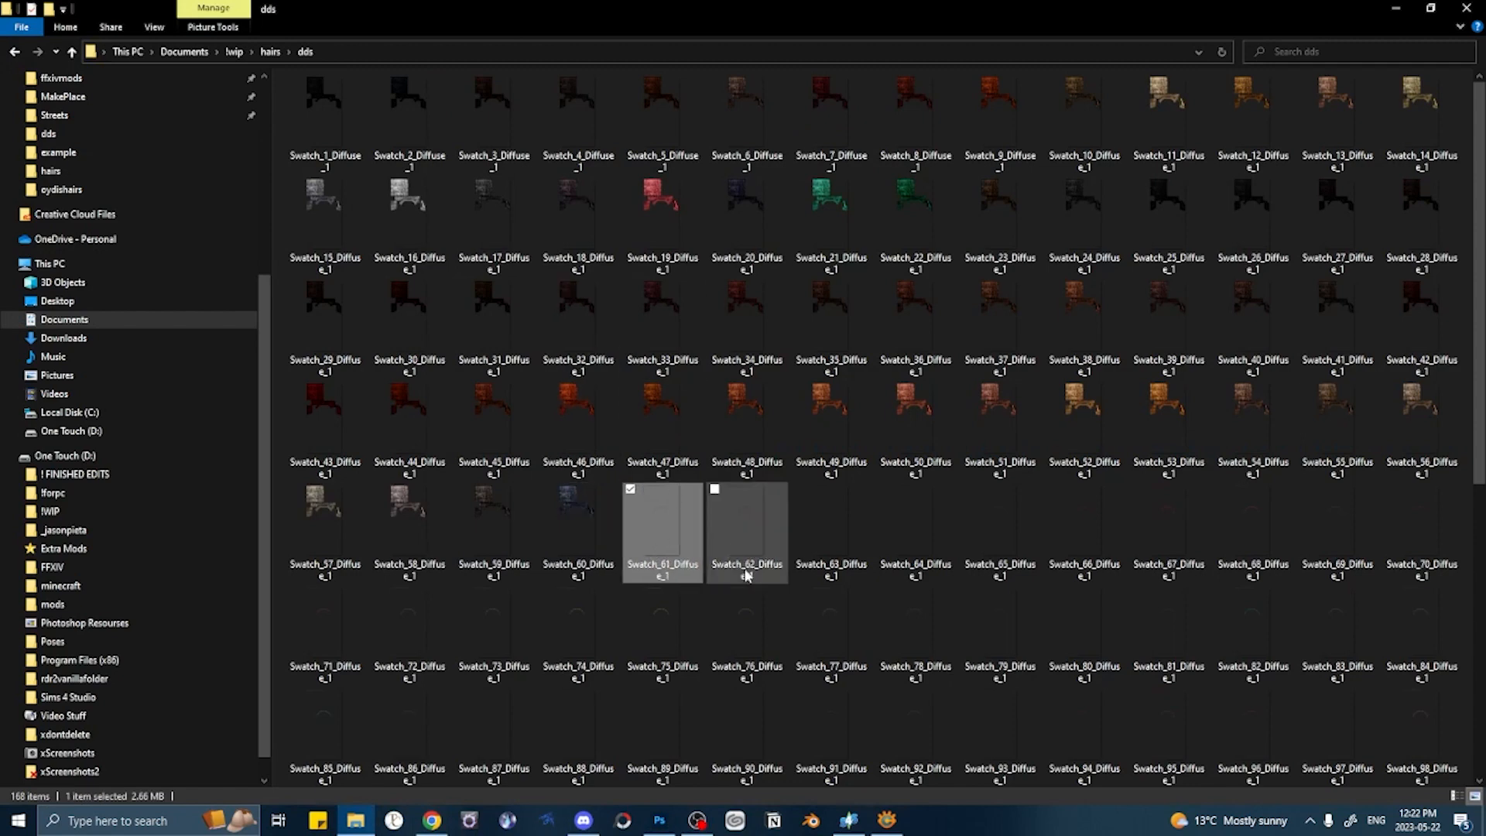
pyautogui.click(570, 517)
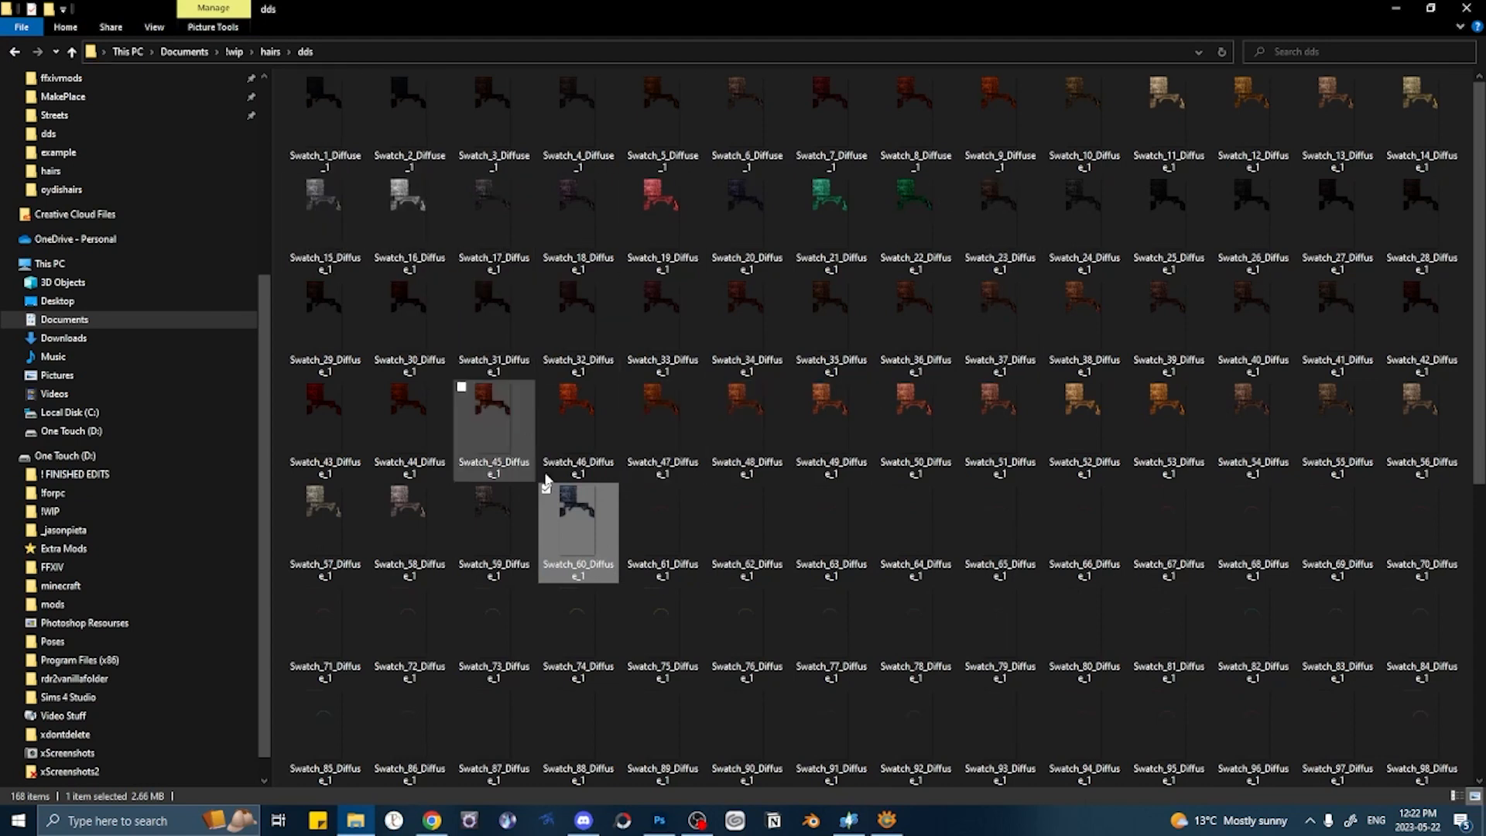
pyautogui.click(1395, 8)
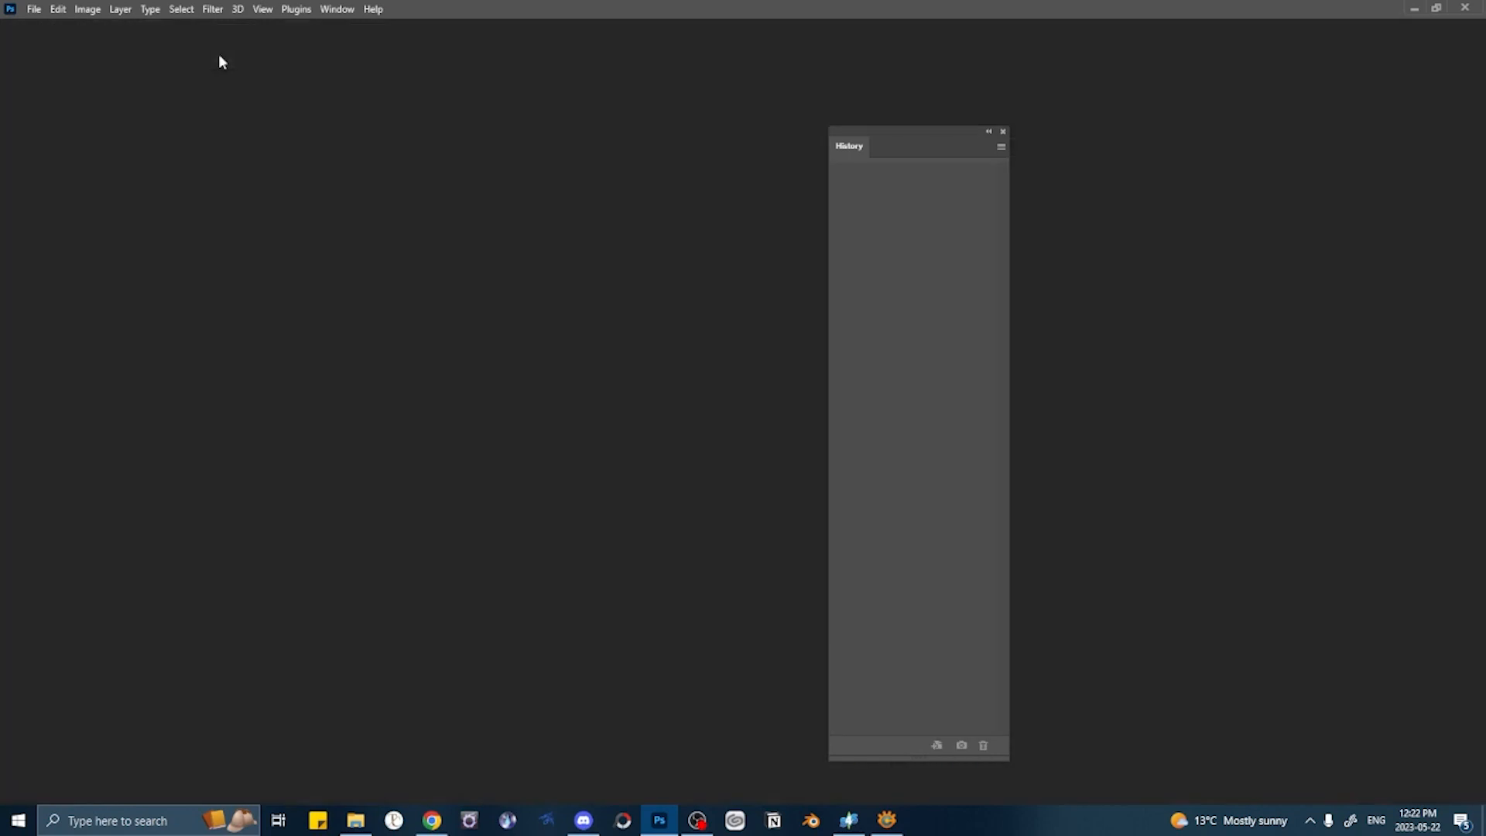
# - Reopen 1.dds fresh and run the auto and save actions of the Eezo Shot V5 - Jewels set on it
pyautogui.click(218, 56)
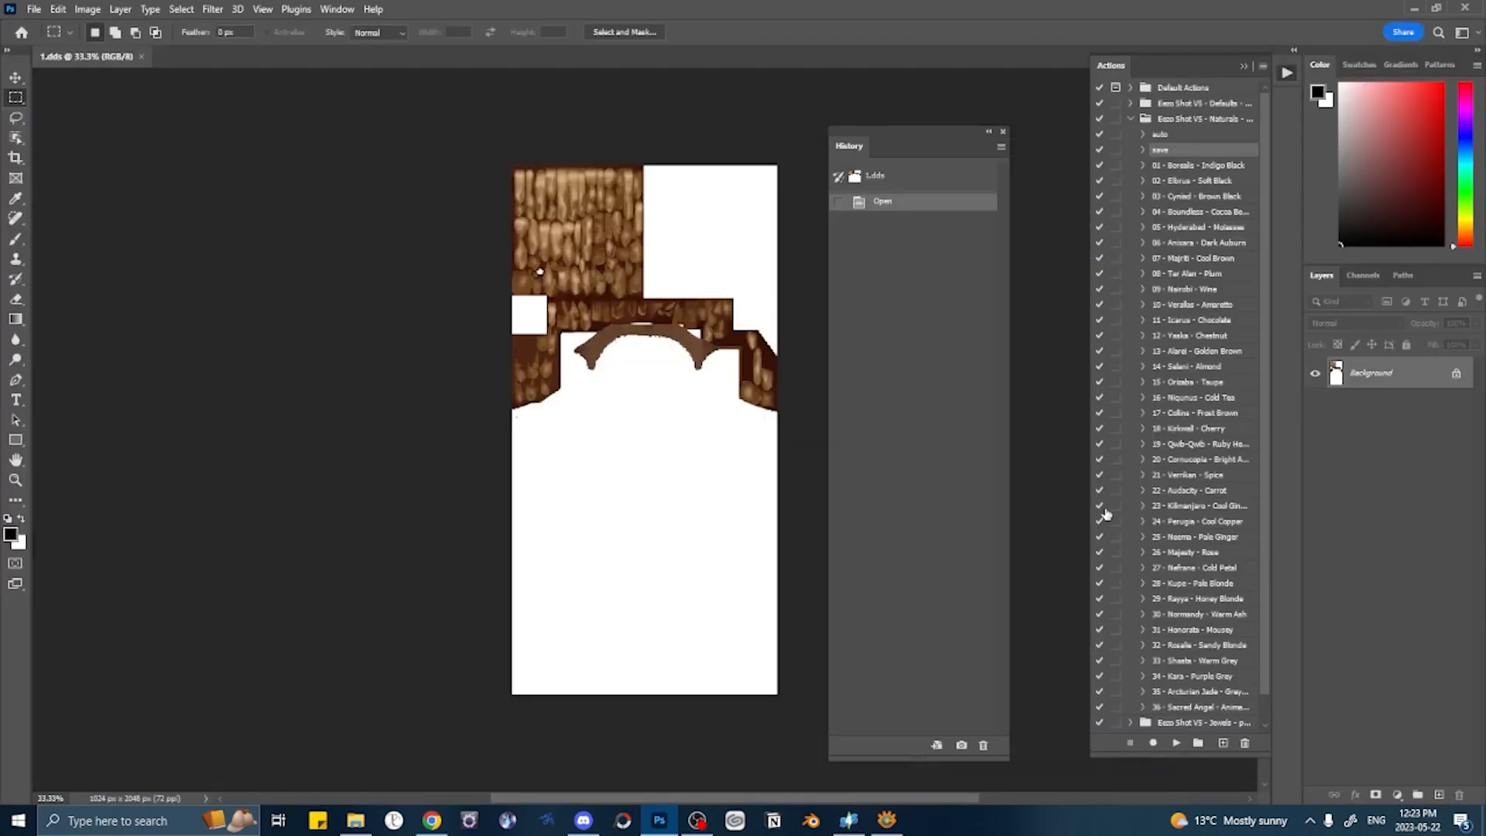
pyautogui.click(1131, 118)
pyautogui.click(1131, 134)
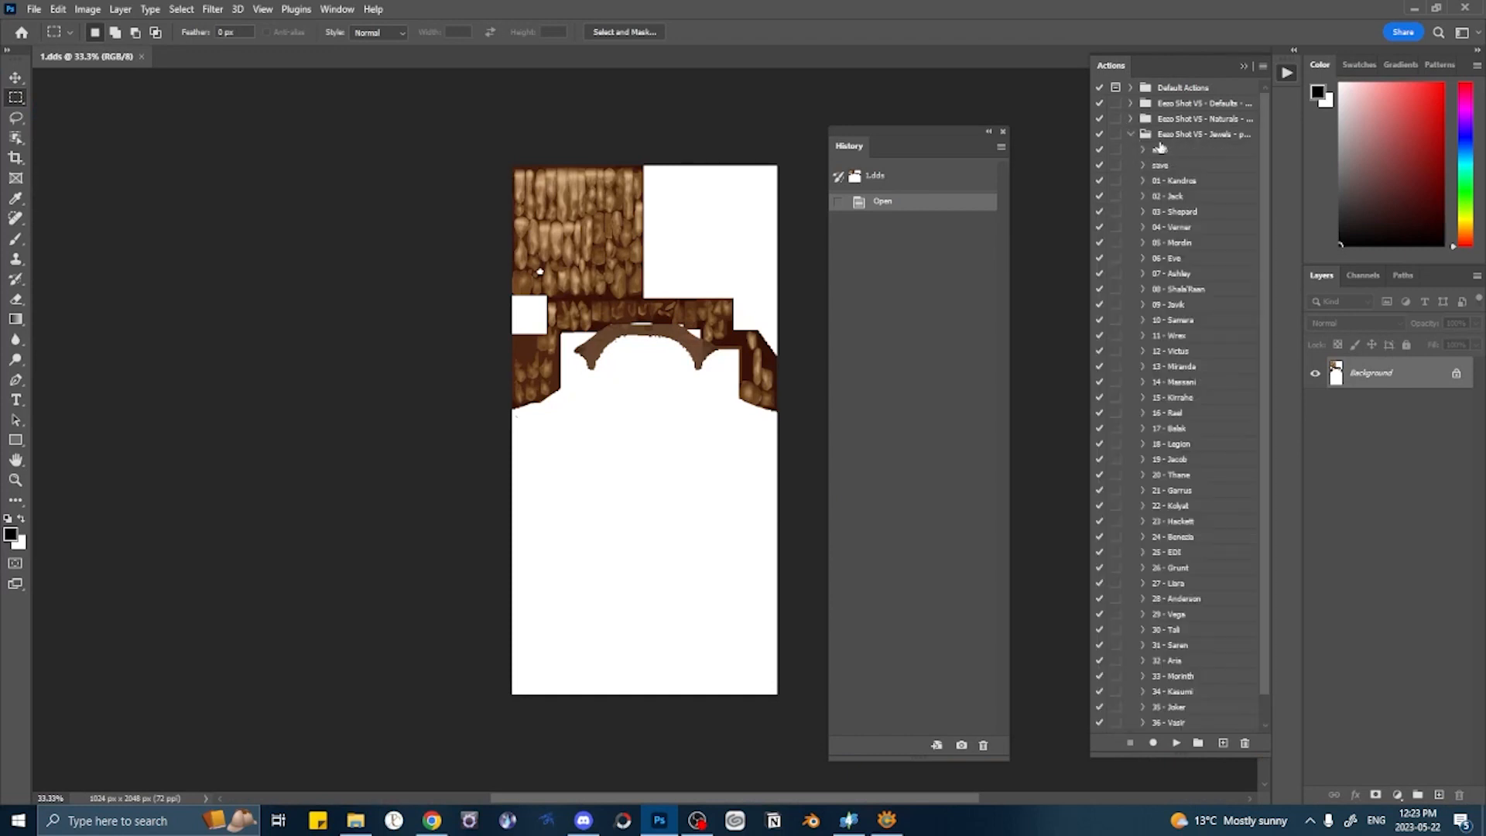
pyautogui.click(1174, 742)
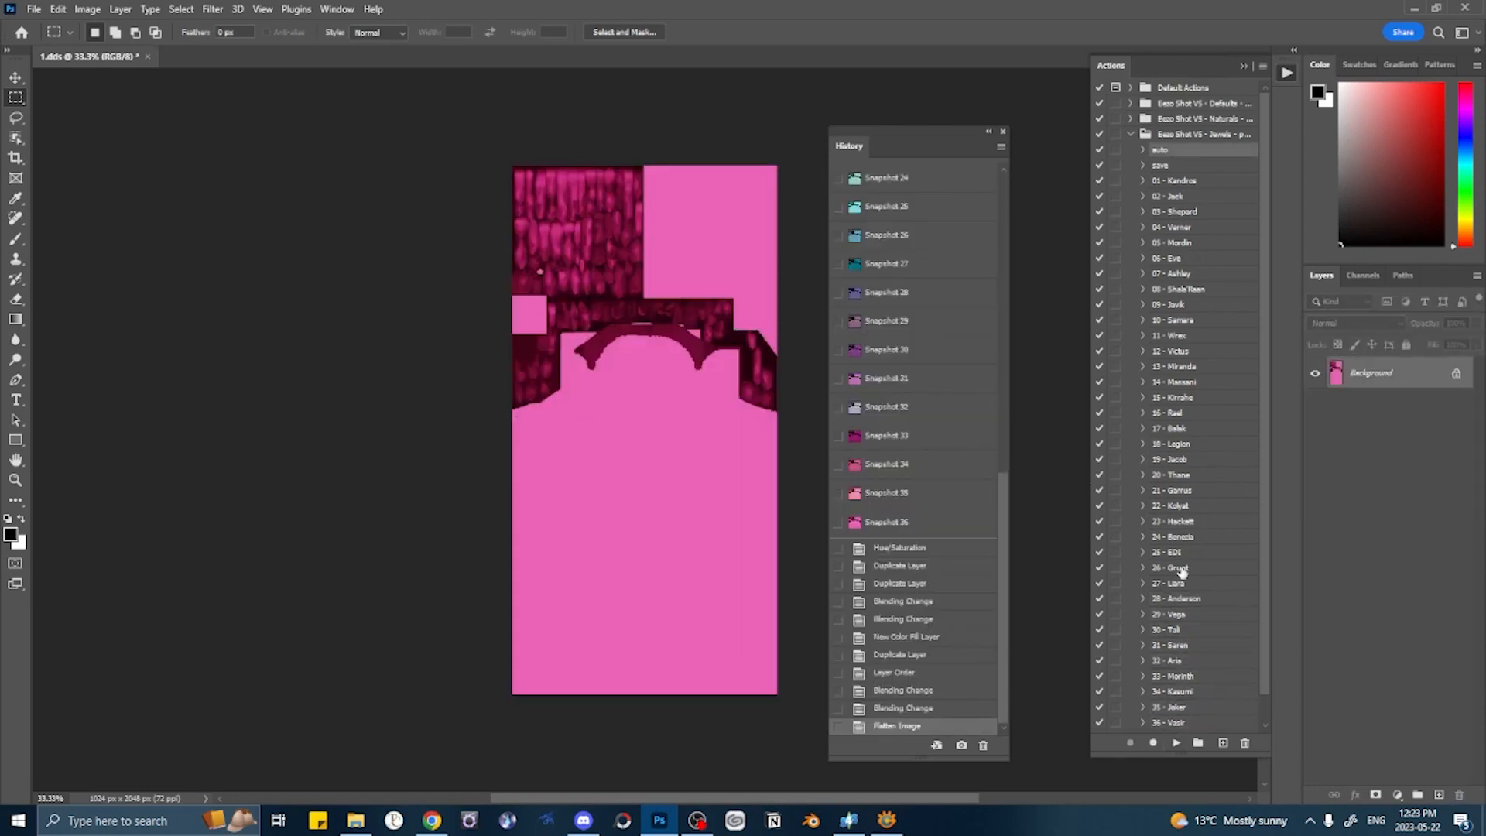
pyautogui.click(1165, 166)
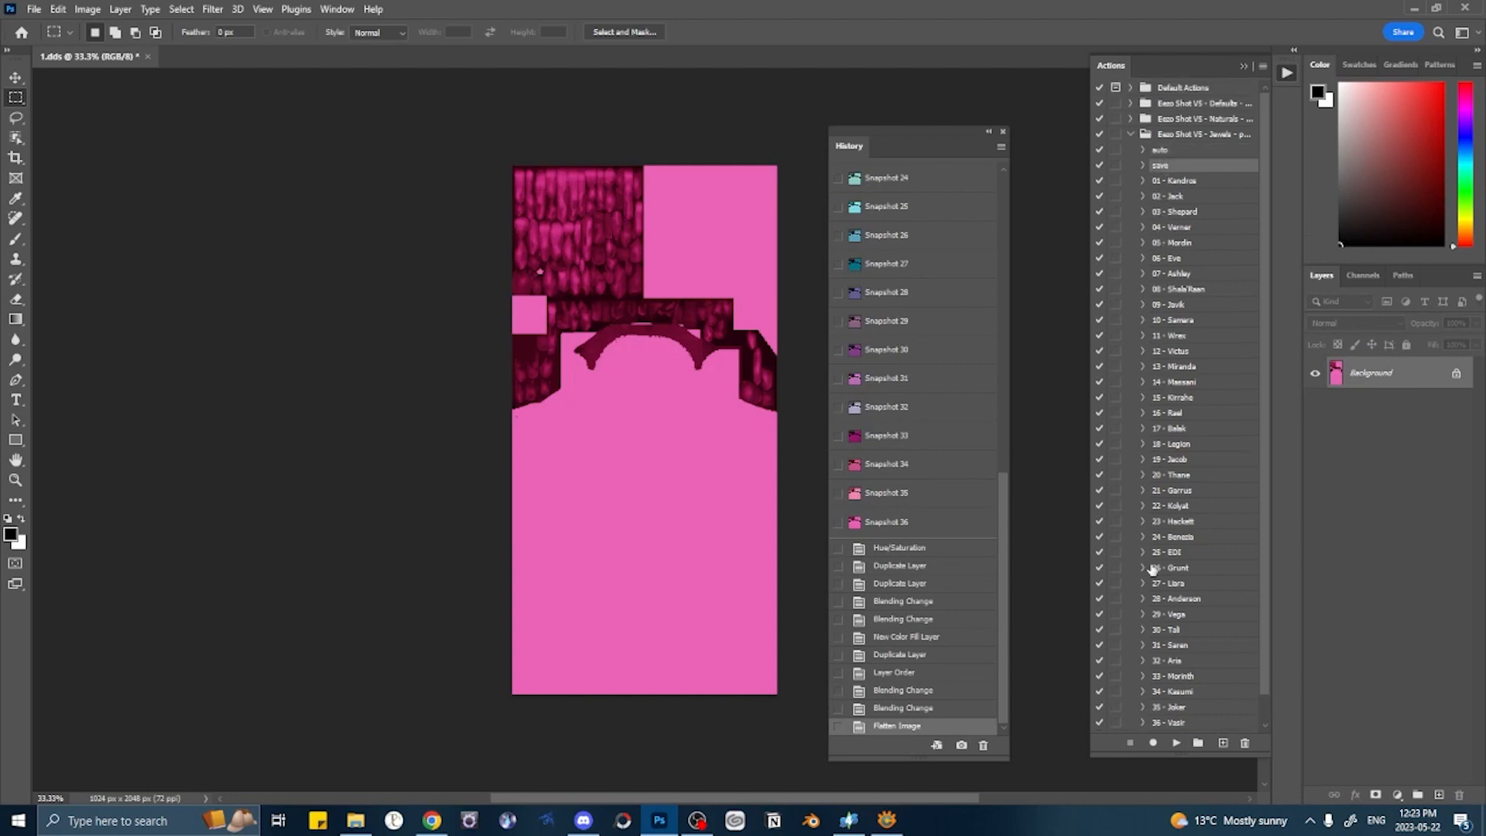
pyautogui.click(1173, 742)
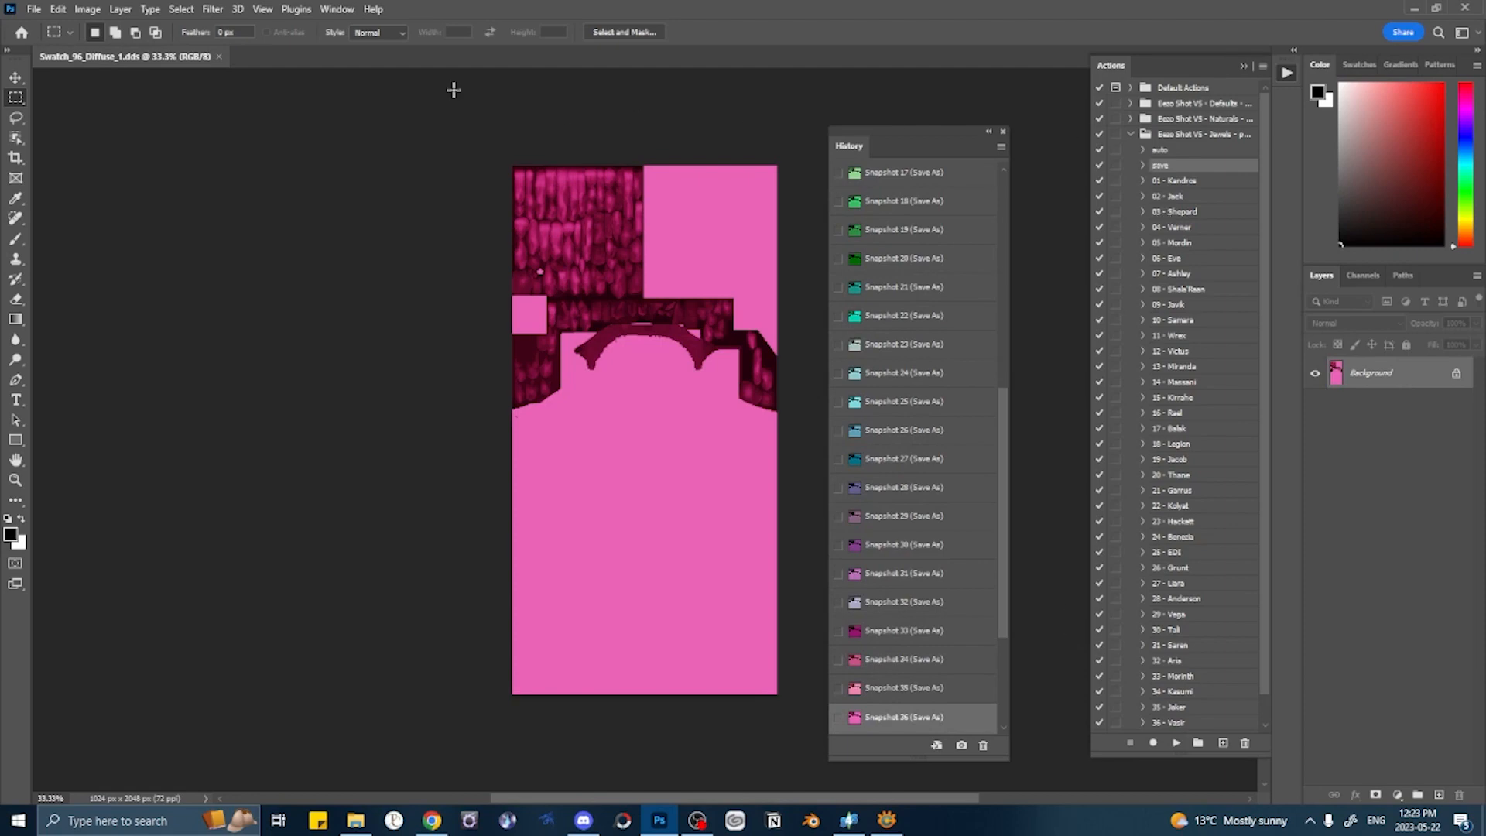
# - Reopen 1.dds fresh and run the auto action of the Eezo Shot V5.5 action set on it
pyautogui.click(218, 56)
pyautogui.click(349, 604)
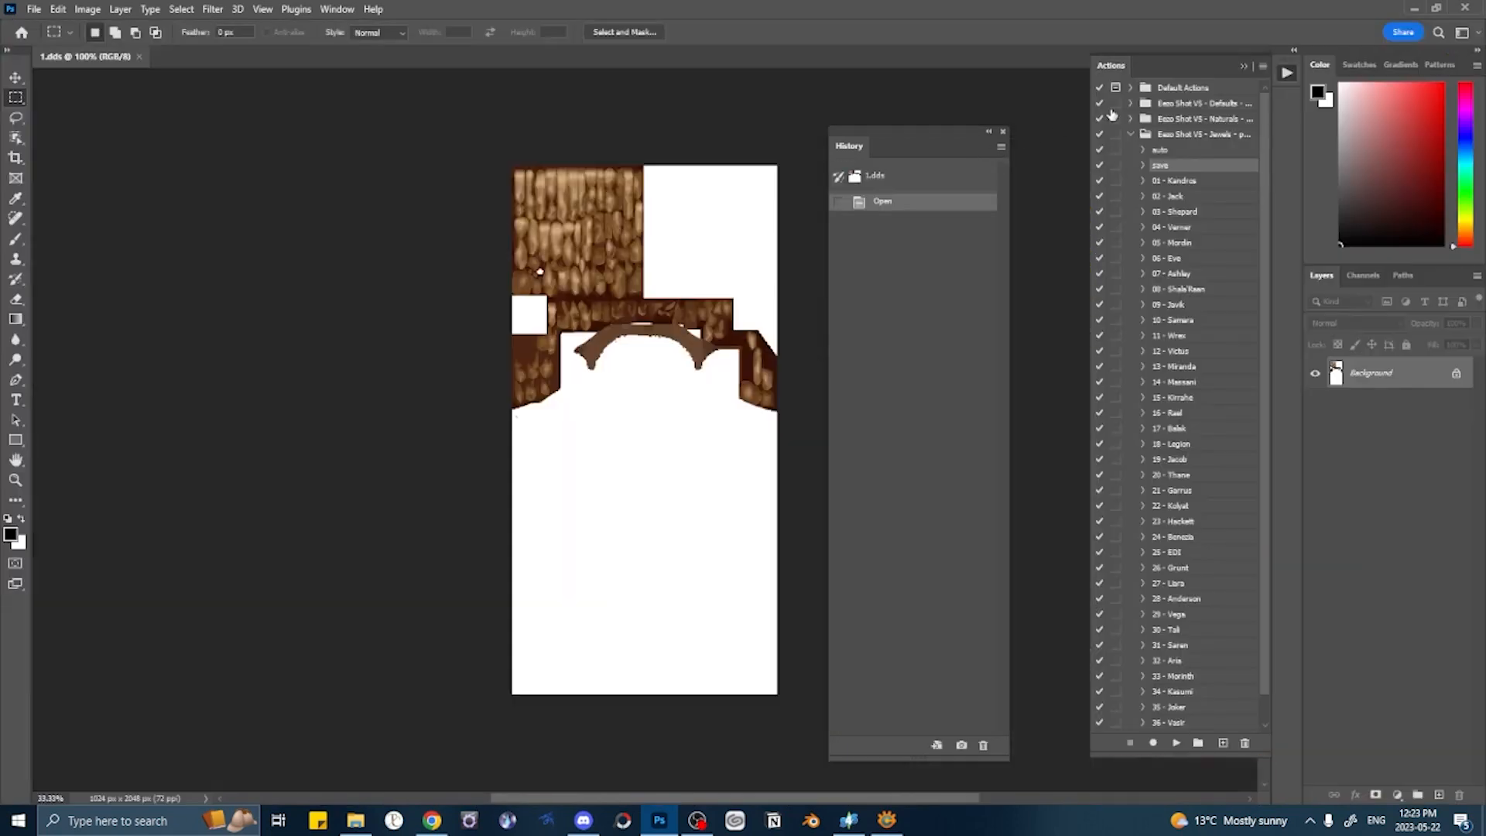
pyautogui.click(1131, 135)
pyautogui.click(1131, 150)
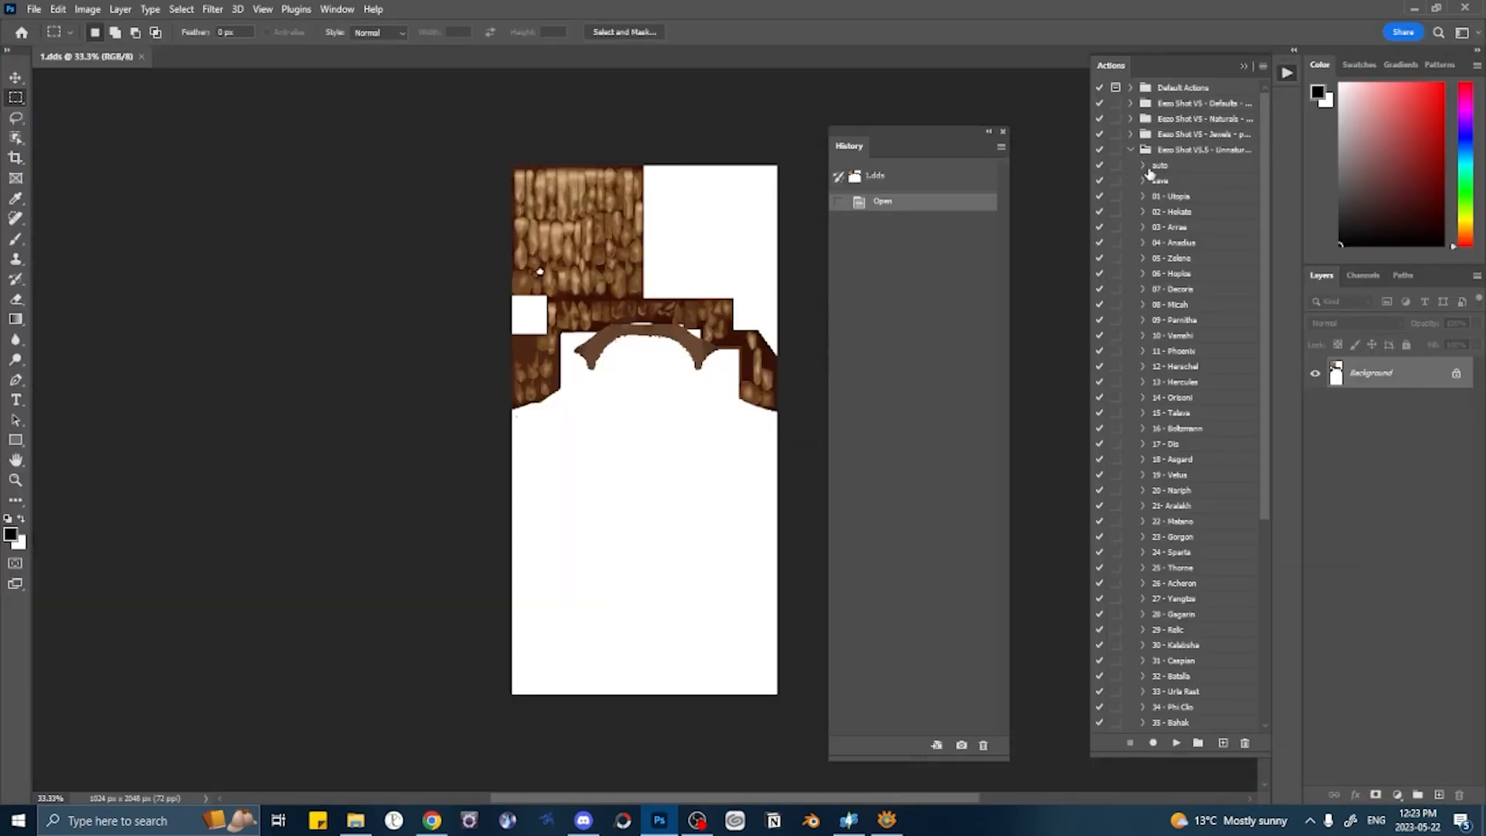
pyautogui.click(1158, 167)
pyautogui.click(1175, 742)
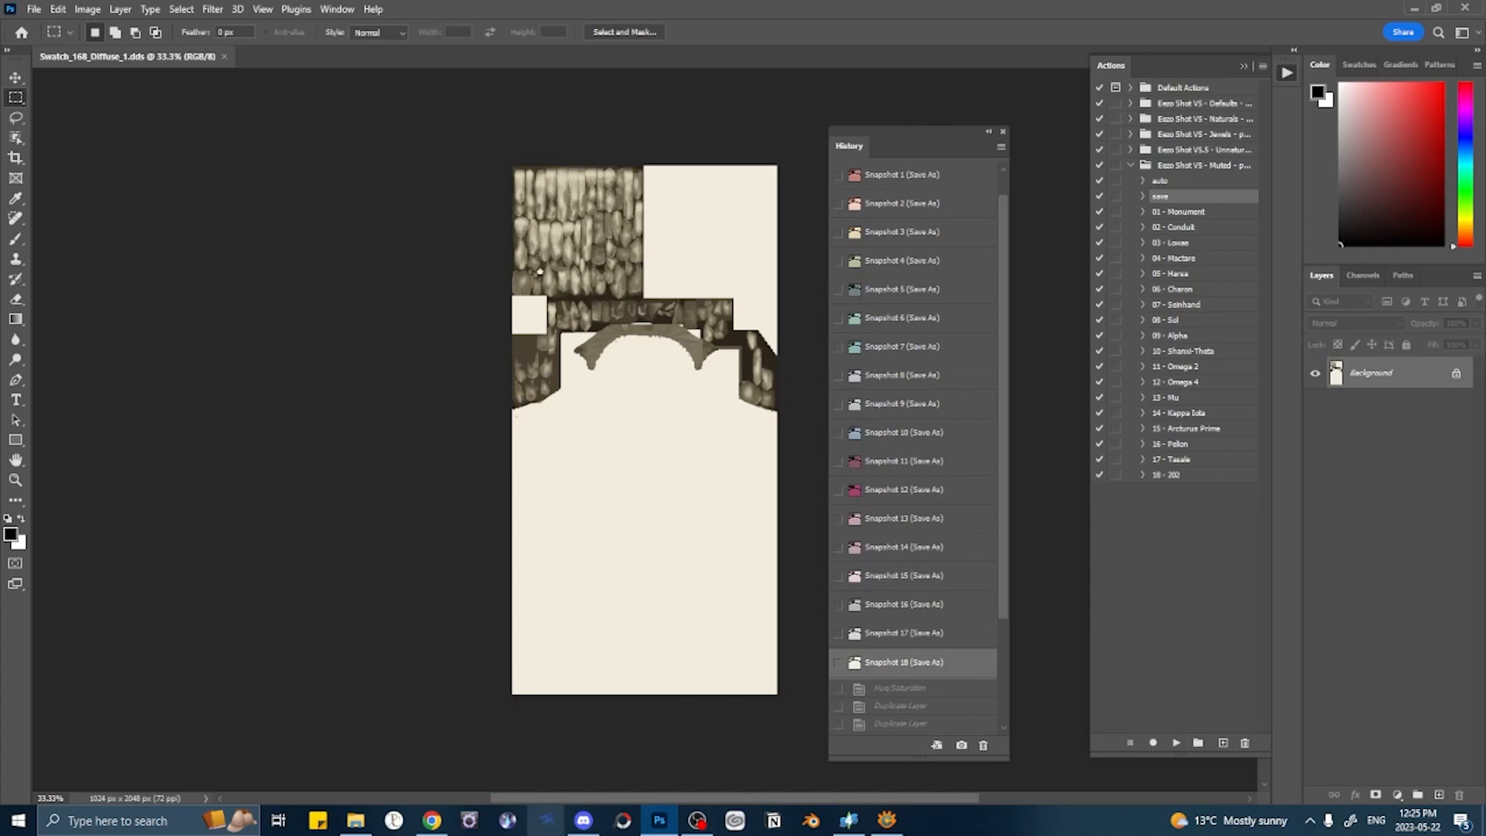
# - Switch to File Explorer and look over the exported swatch files in the dds folder
pyautogui.click(355, 821)
pyautogui.scroll(-5, 579, 355)
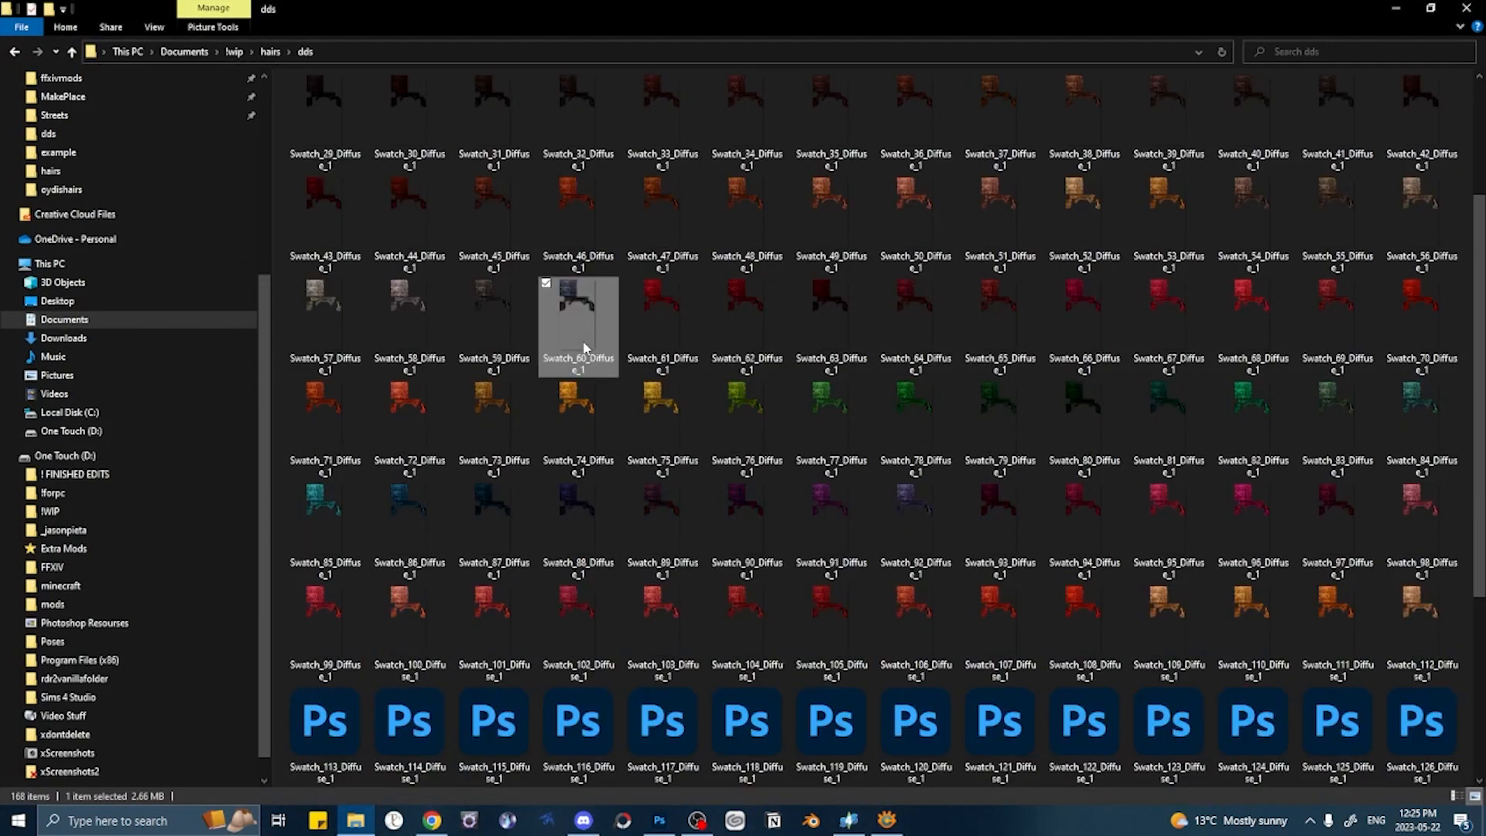
pyautogui.scroll(5, 585, 347)
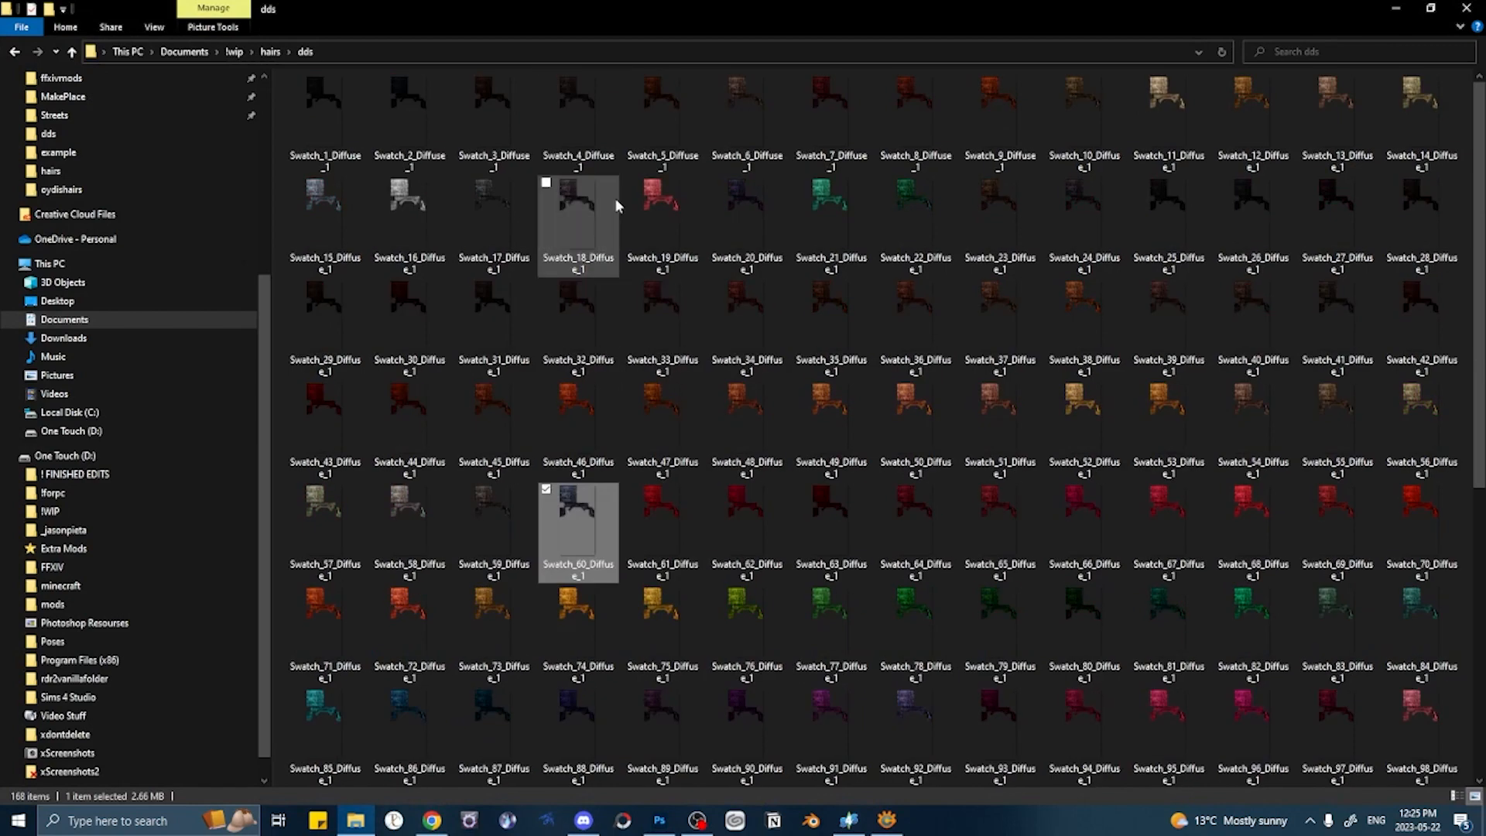
# - Move the QRsimsHair36Aventurine package from the Downloads example folder into the Sims 4 Studio Mods folder
pyautogui.scroll(5, 119, 152)
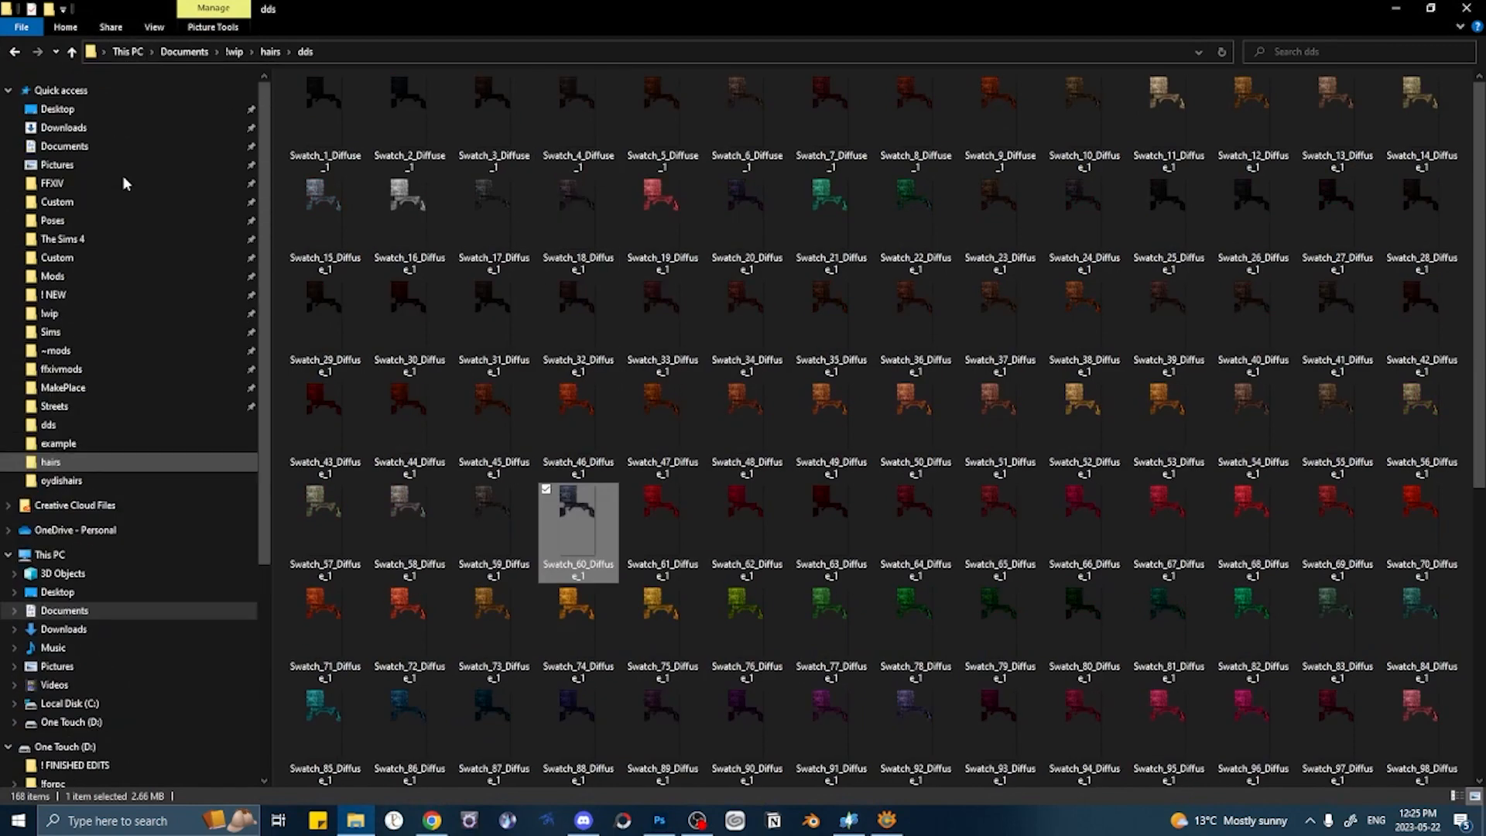
pyautogui.click(120, 130)
pyautogui.doubleClick(350, 120)
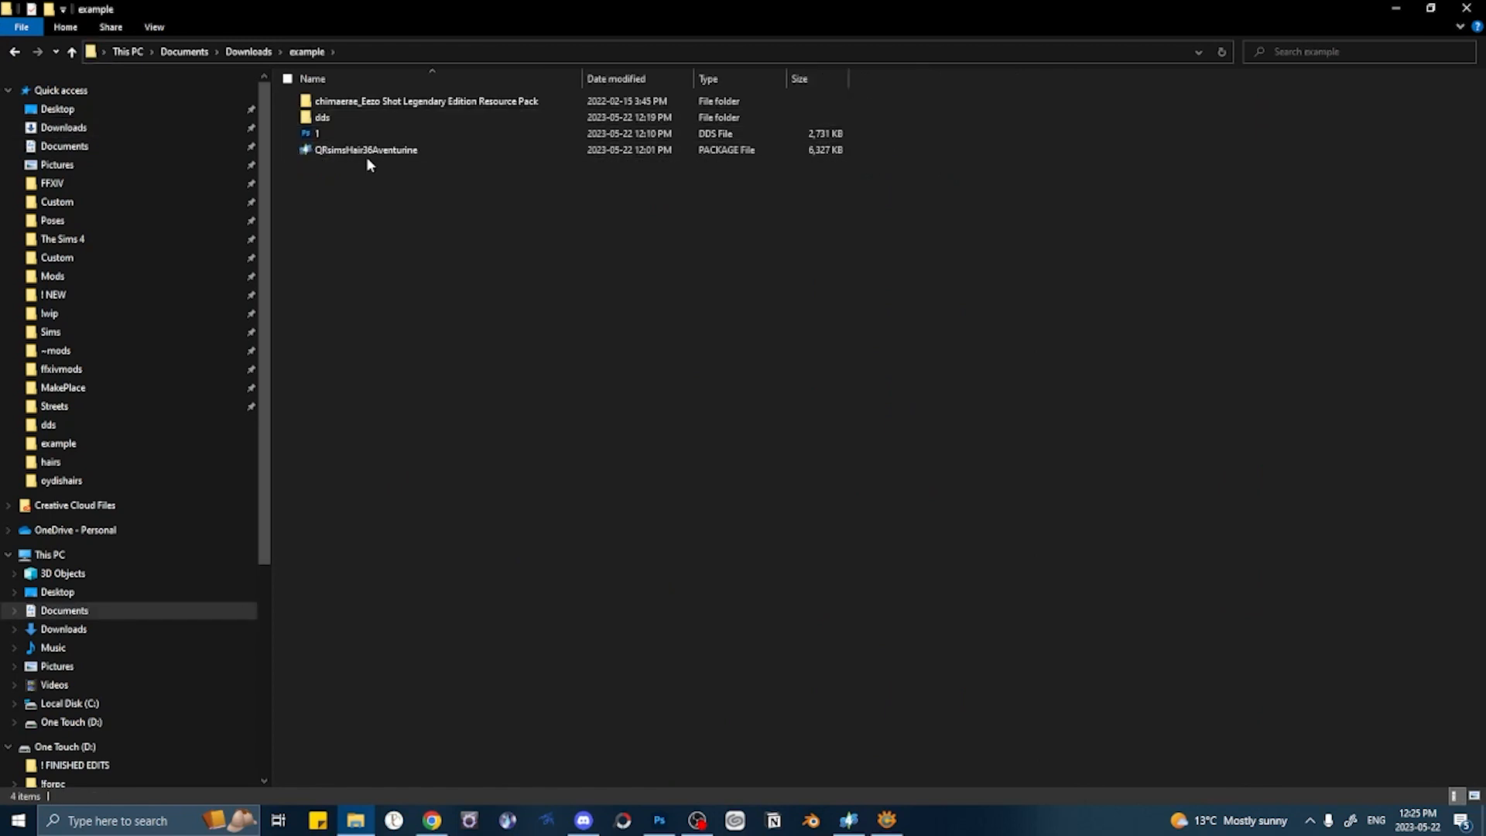
pyautogui.click(366, 156)
pyautogui.moveTo(375, 155); pyautogui.dragTo(213, 275)
pyautogui.click(213, 275)
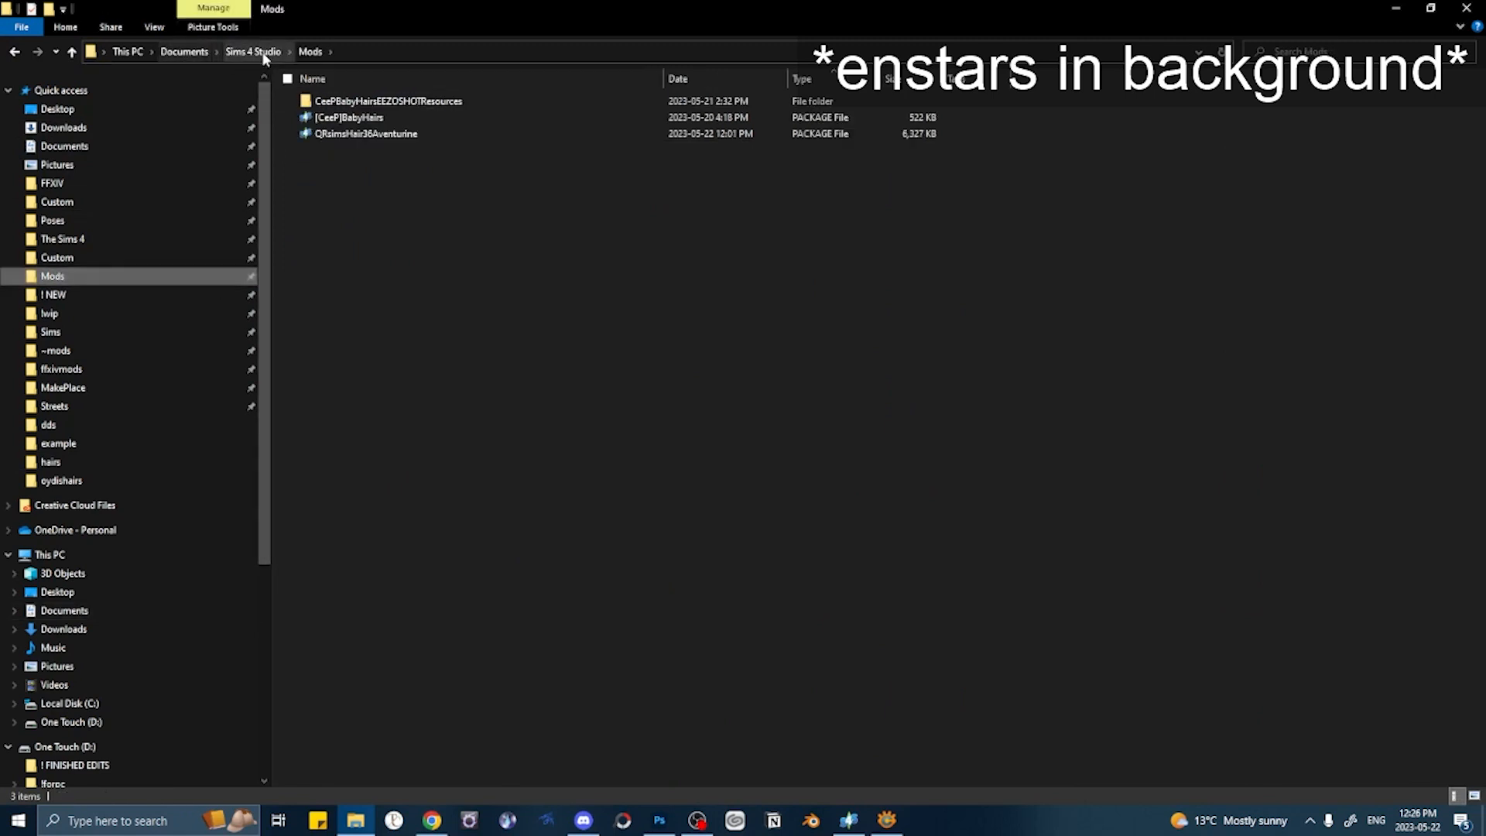
# - Move the CeePBabyHairsEEZOSHOTResources folder and the [CeeP]BabyHairs package out of Mods into Downloads
pyautogui.click(253, 51)
pyautogui.doubleClick(332, 134)
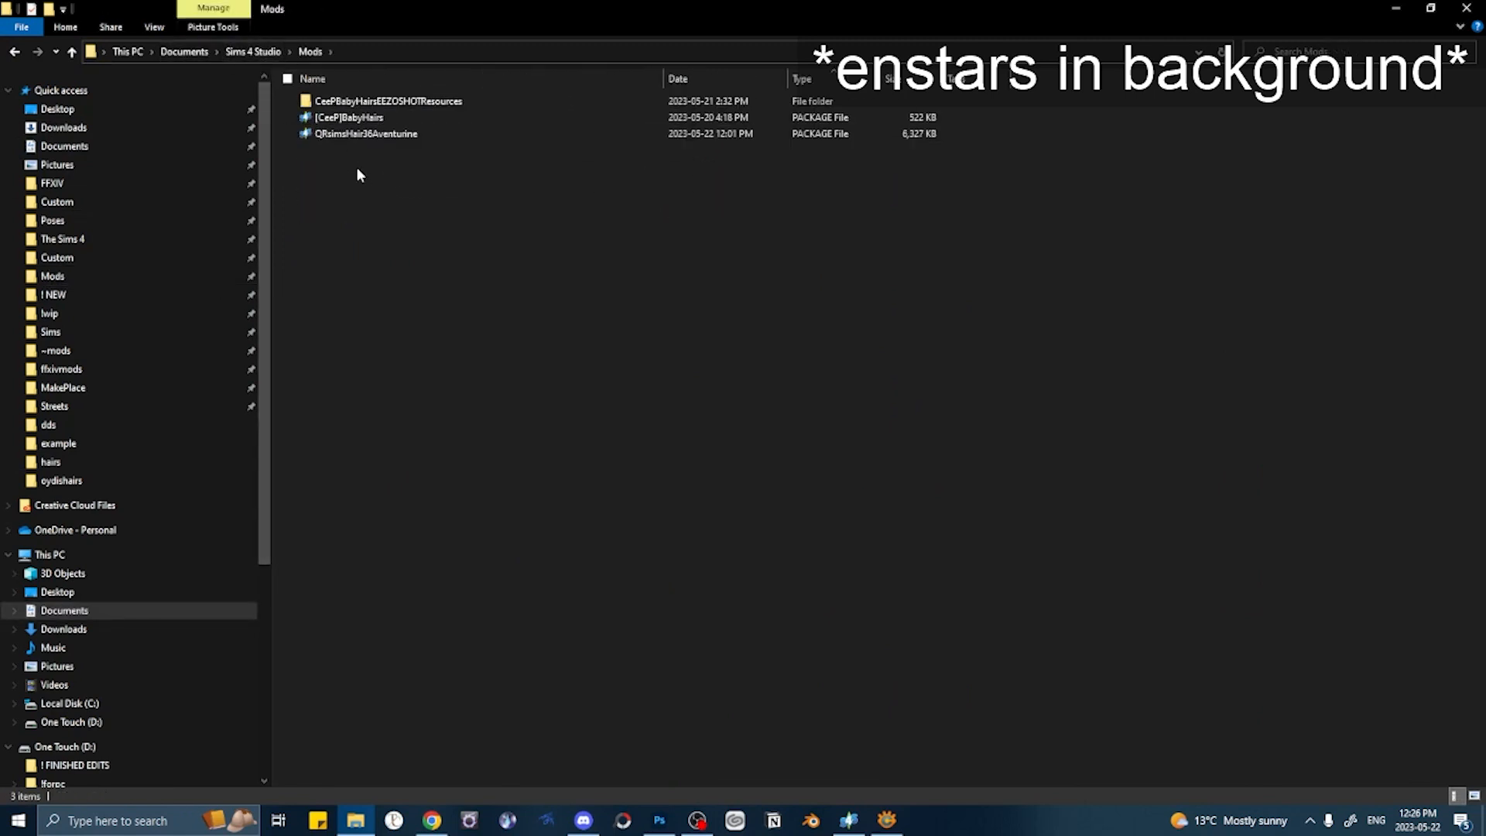
pyautogui.click(306, 117)
pyautogui.click(293, 101)
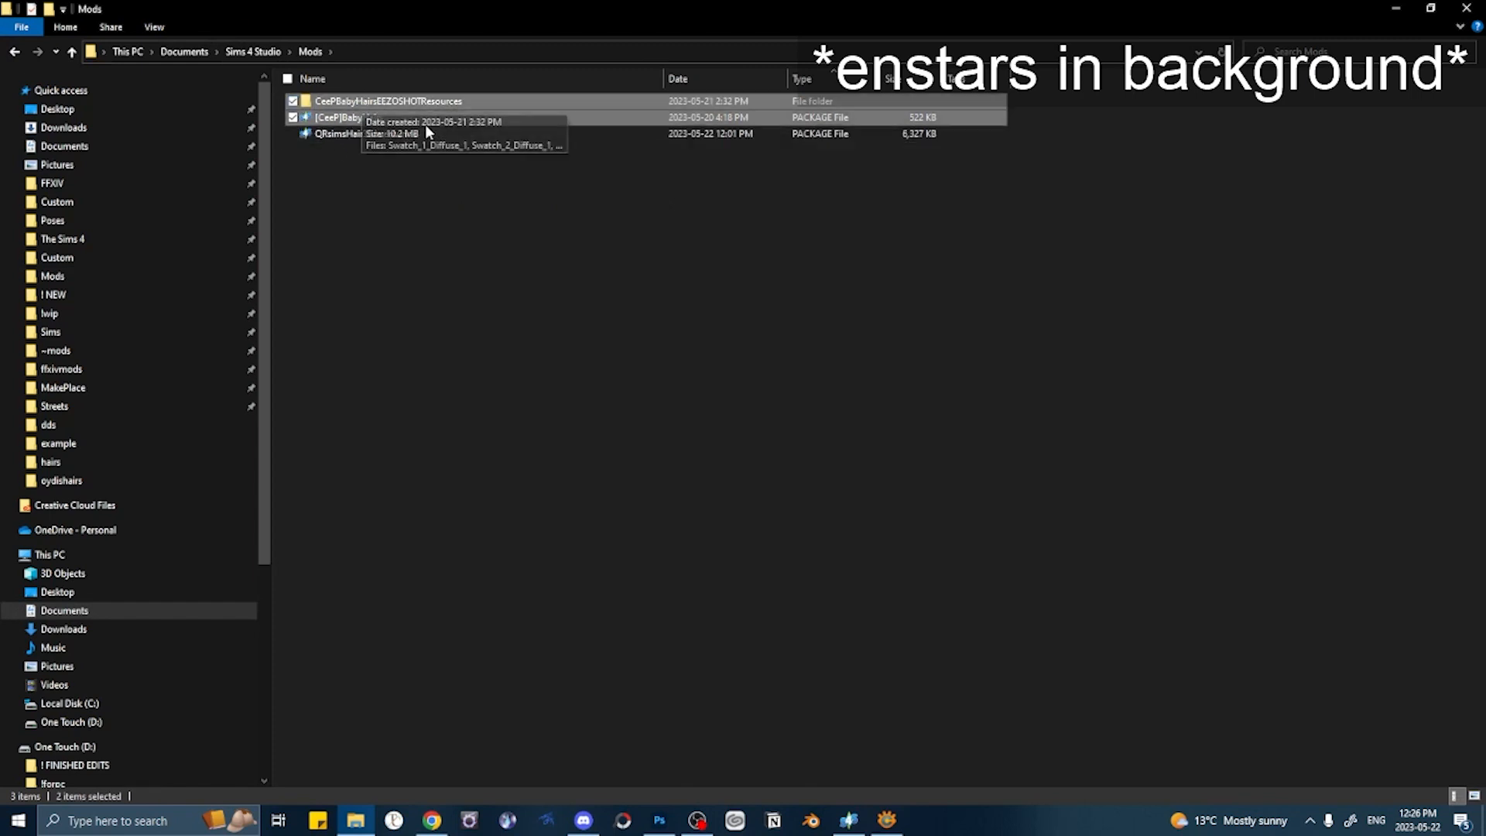
pyautogui.moveTo(374, 115); pyautogui.dragTo(136, 131)
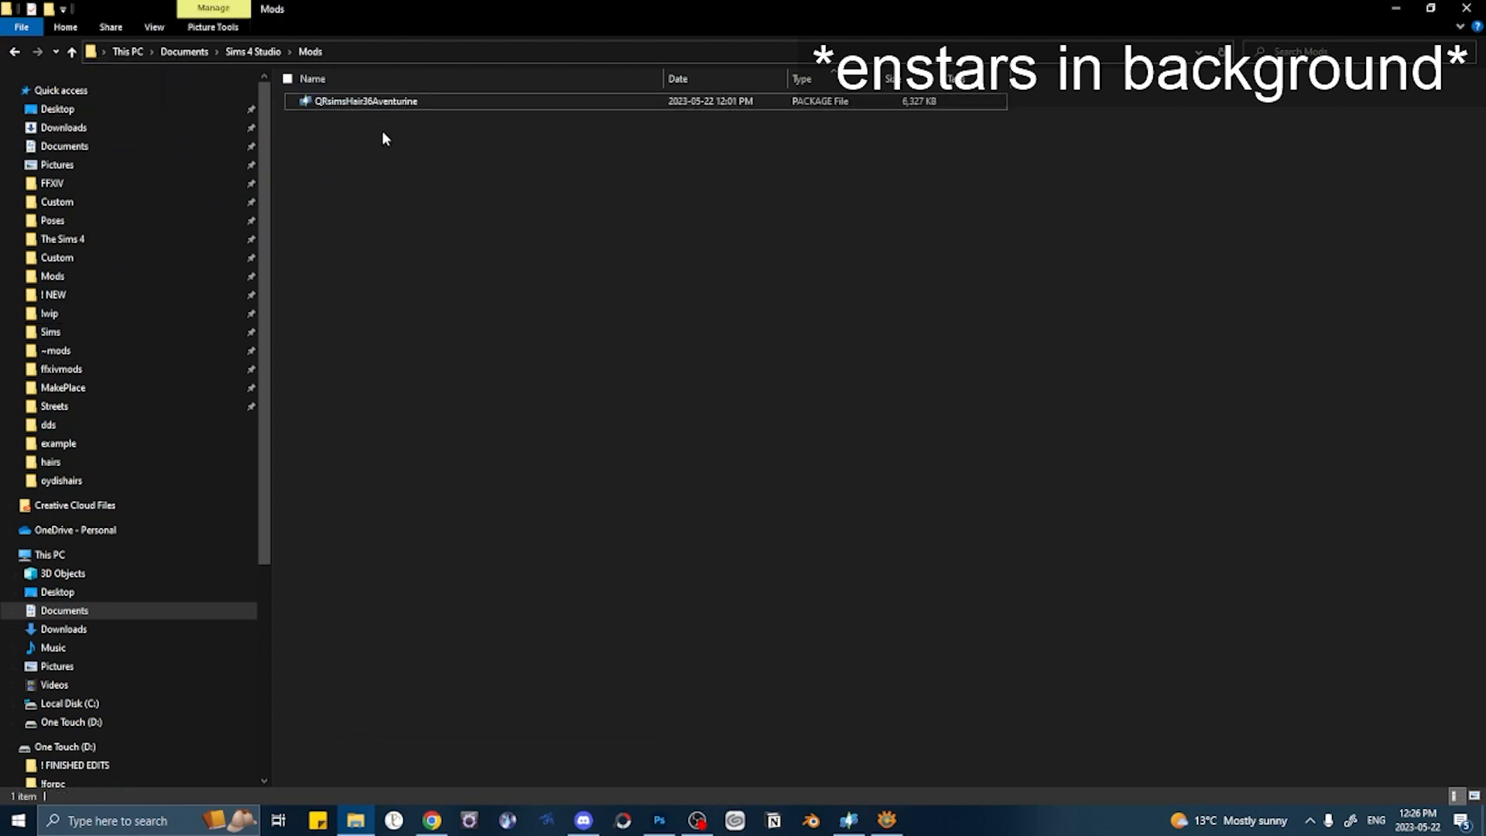
# - Switch to Sims 4 Studio and leave the open QRsimsHair36Aventurine package so the main menu can be used
pyautogui.click(345, 104)
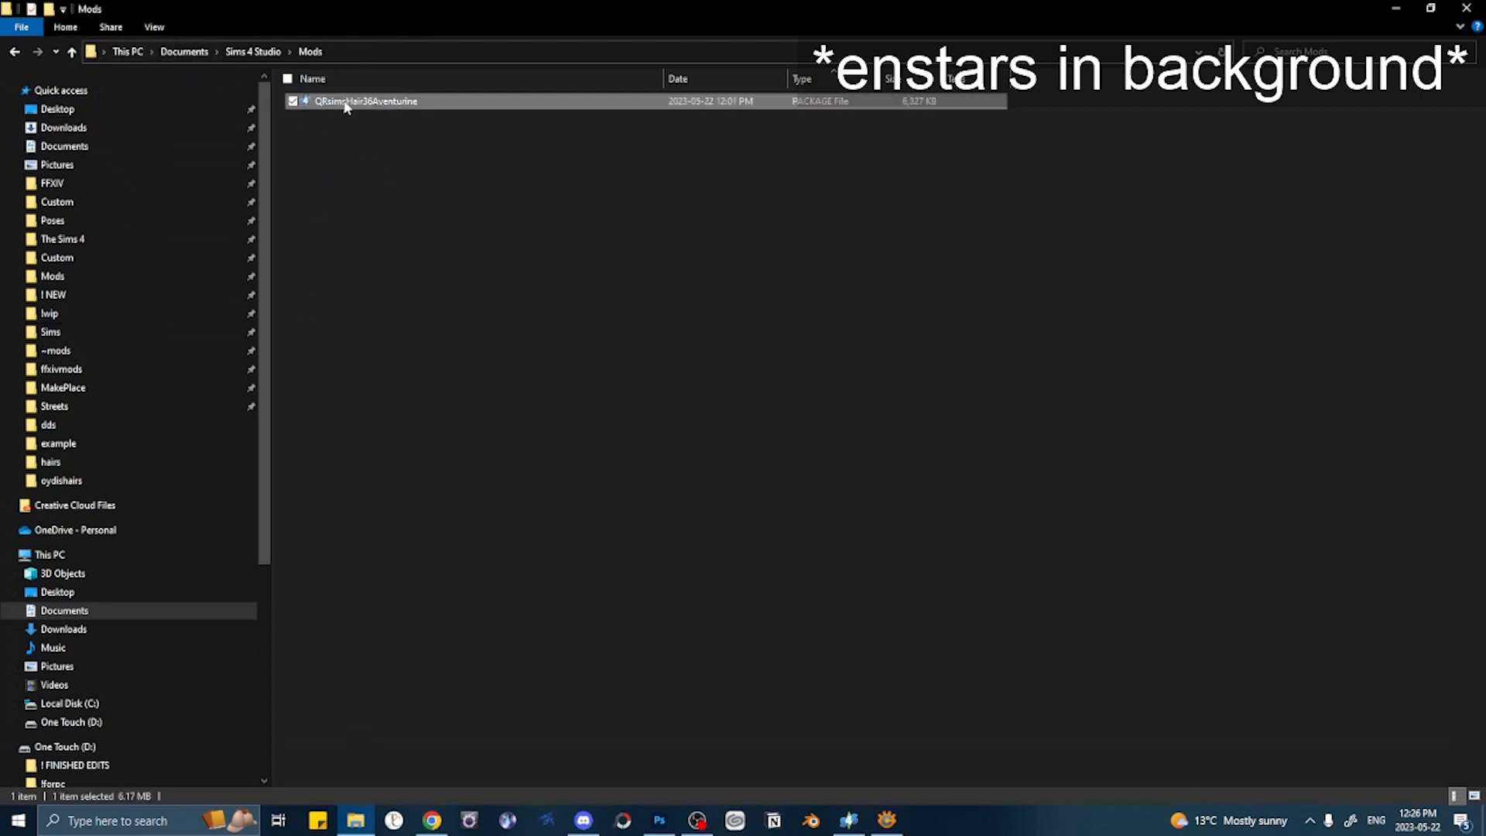
pyautogui.click(849, 820)
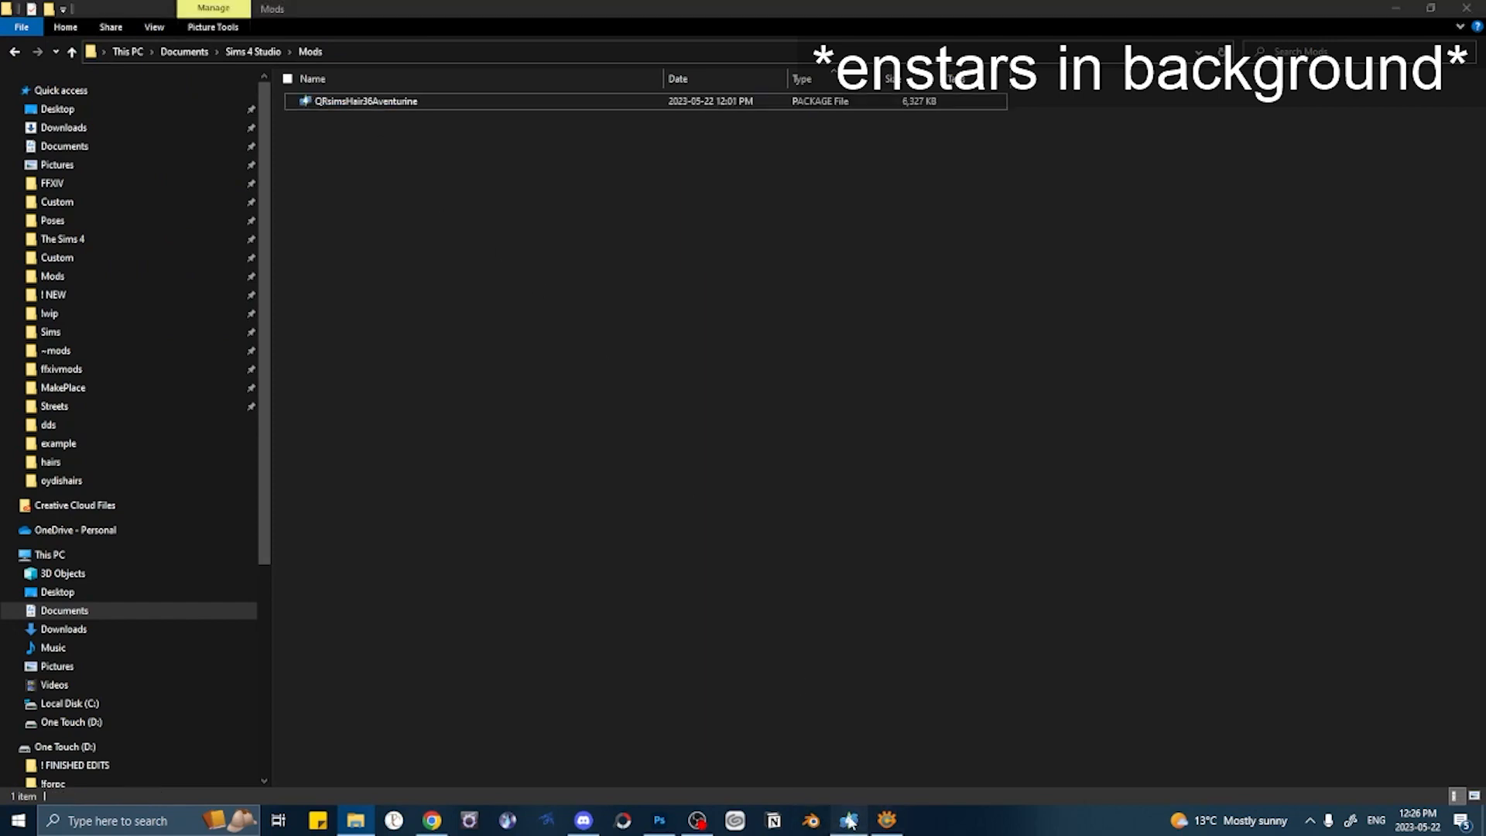
pyautogui.click(188, 144)
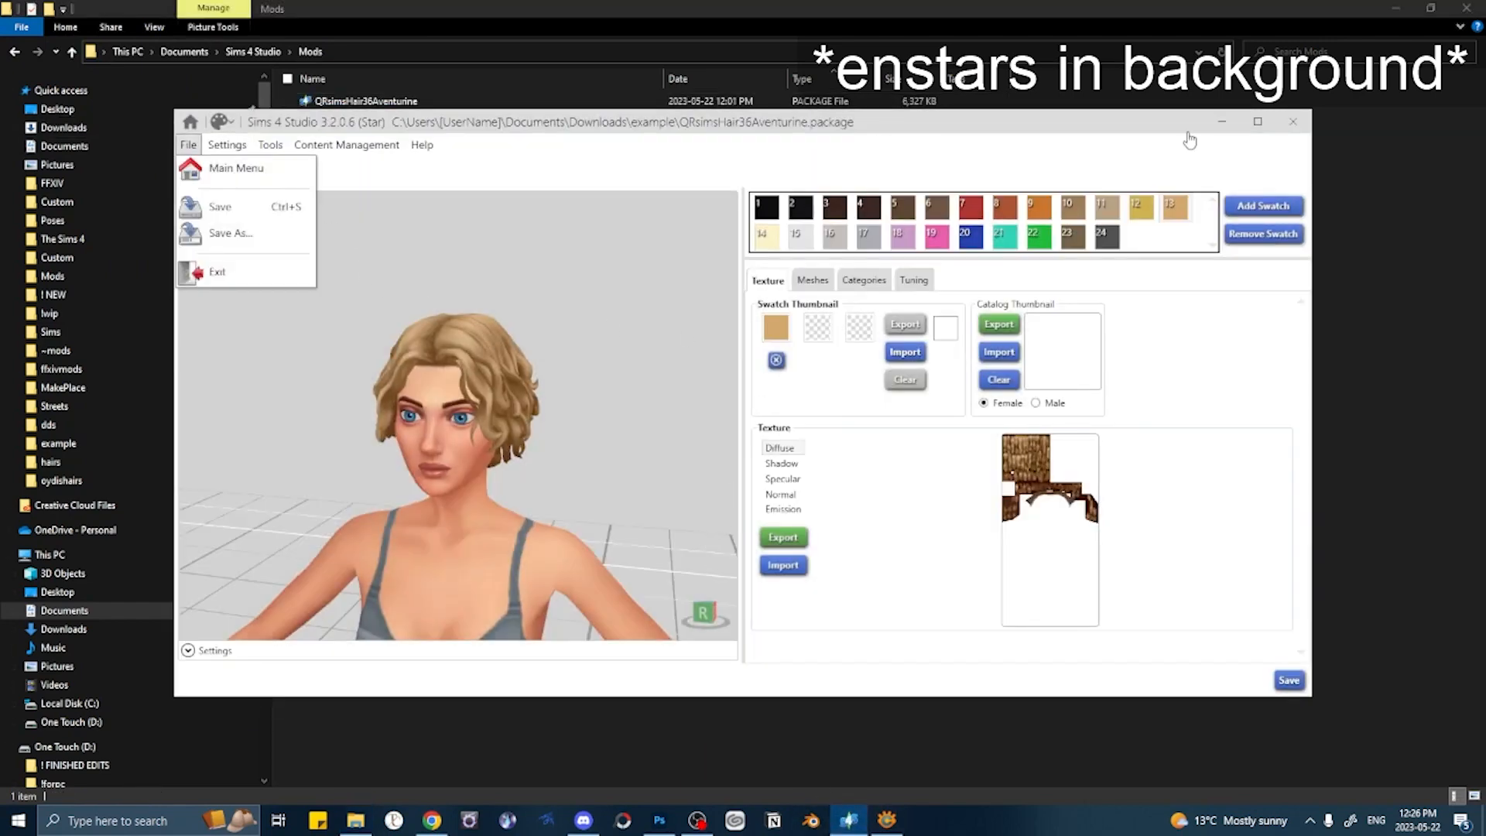
pyautogui.click(1293, 121)
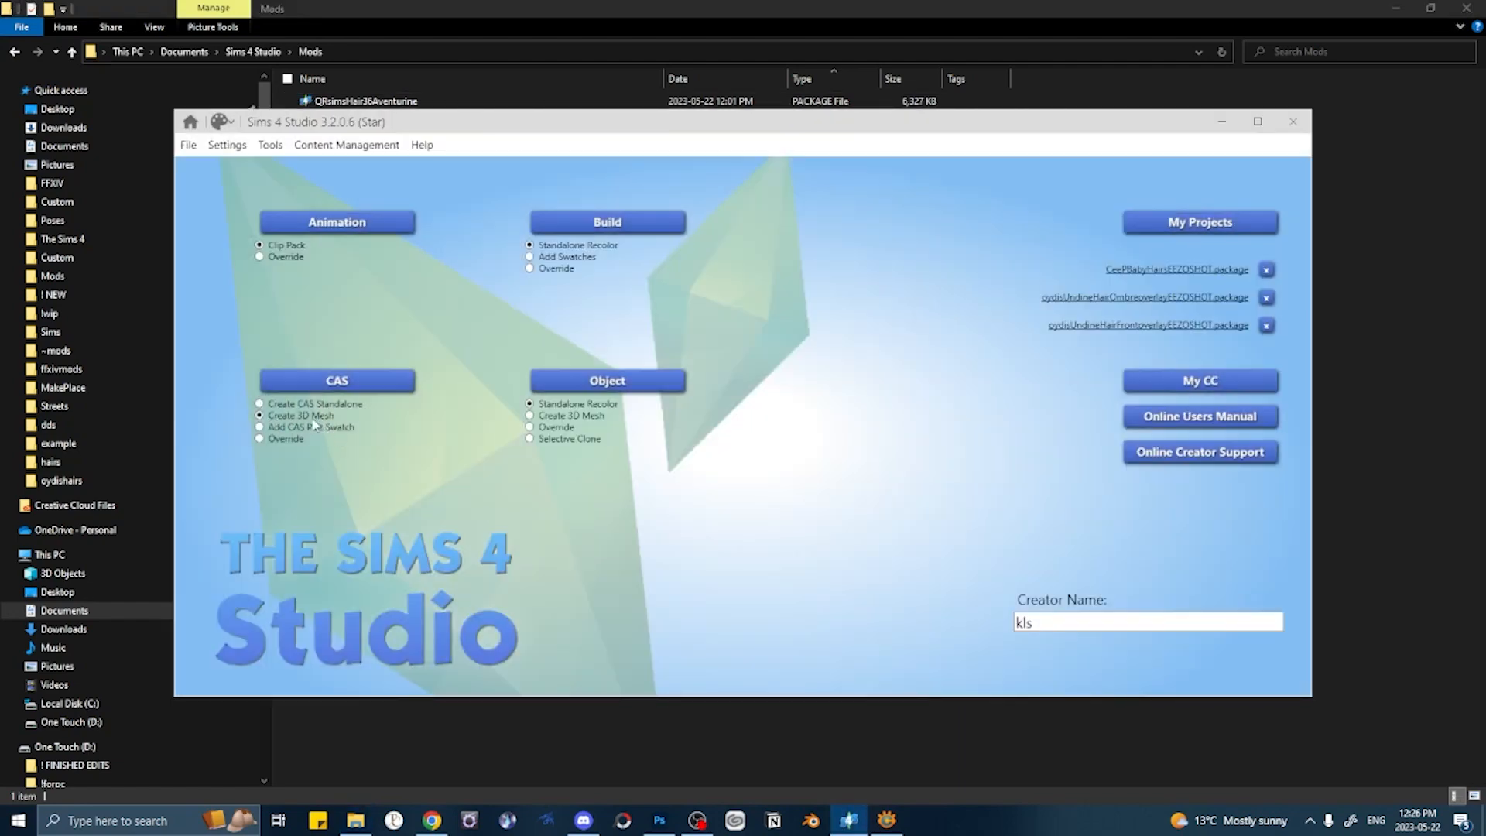
pyautogui.click(345, 384)
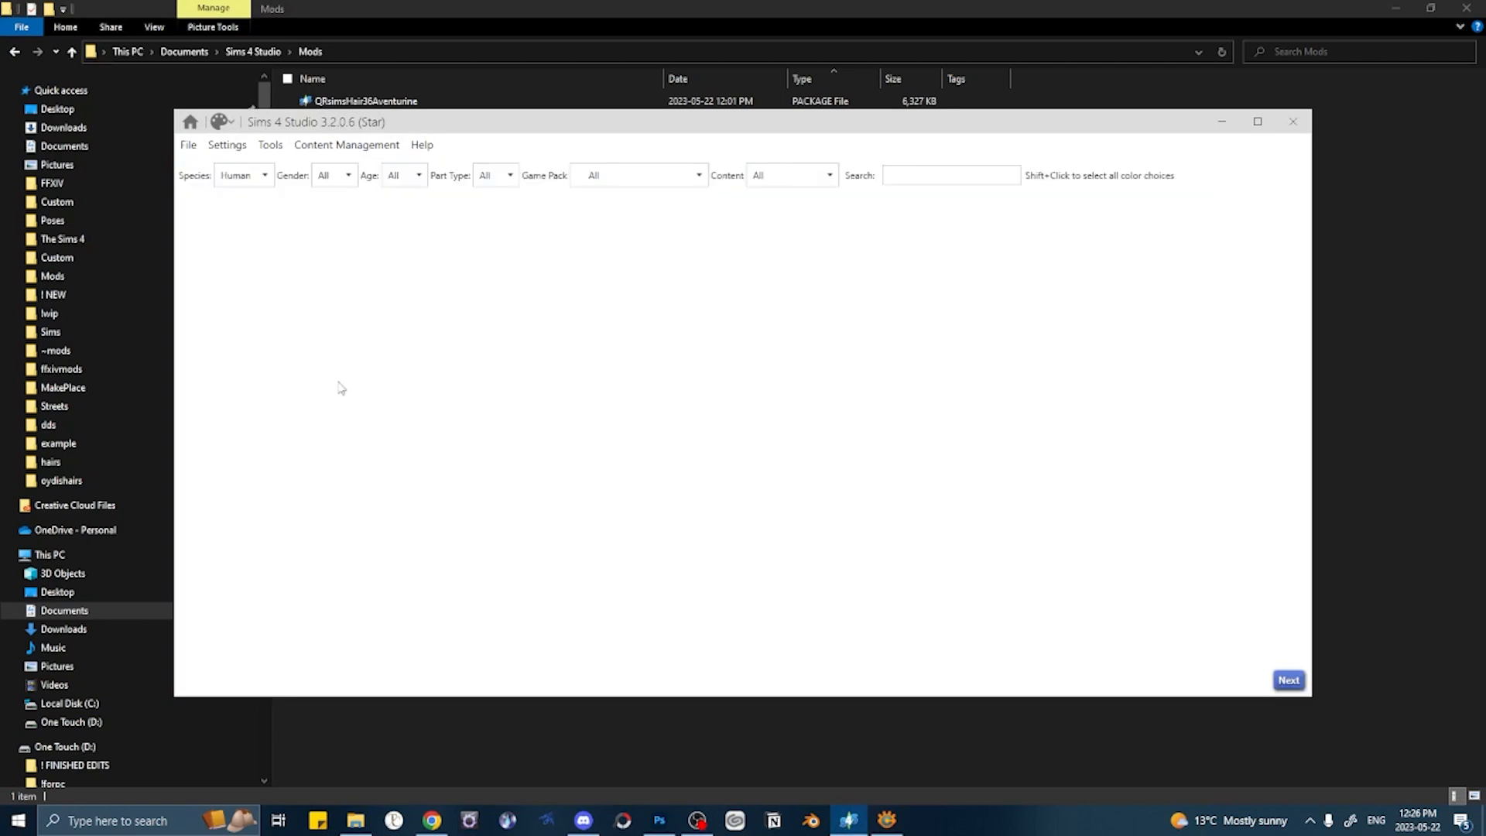
pyautogui.click(188, 145)
pyautogui.click(201, 171)
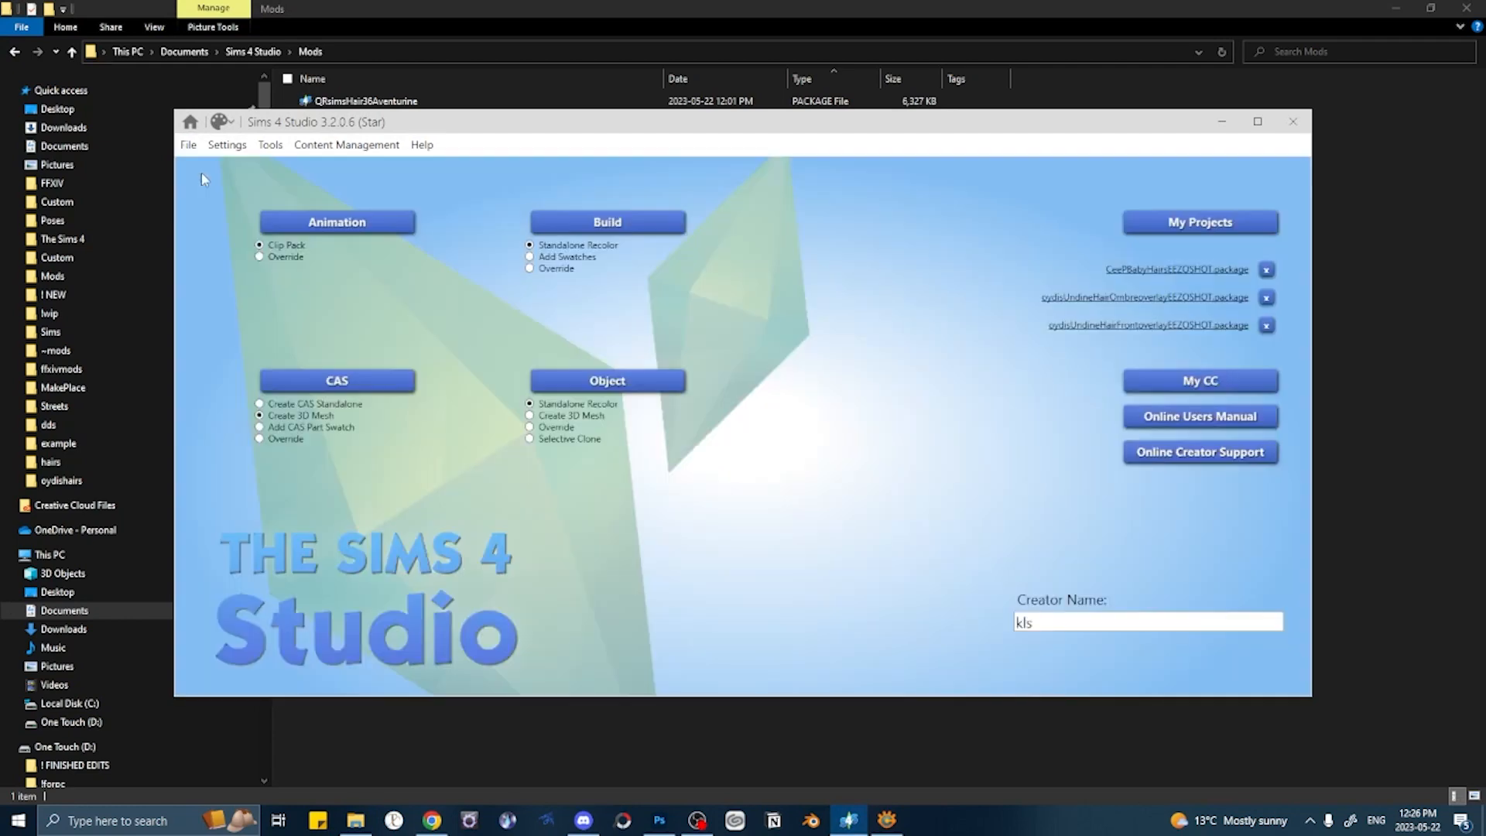
# - Start a CAS Create 3D Mesh project, filter the content to Custom and select the first QRsimsHair36Aventurine swatch
pyautogui.click(329, 383)
pyautogui.click(782, 175)
pyautogui.click(766, 239)
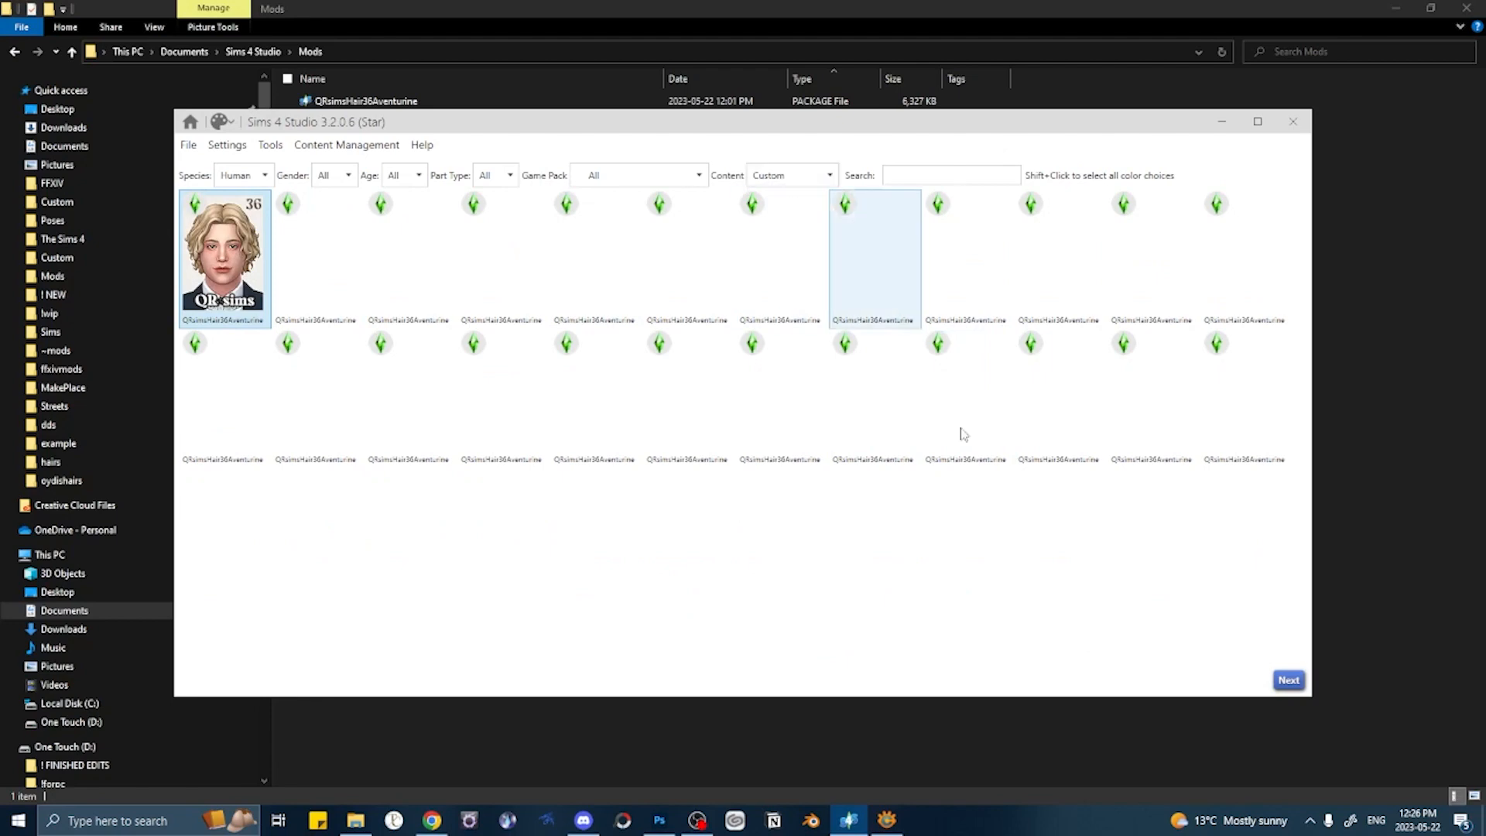
# - Save the new project in the Mods folder as QRsimsHair36AventurineEEZOSHOT
pyautogui.click(1287, 681)
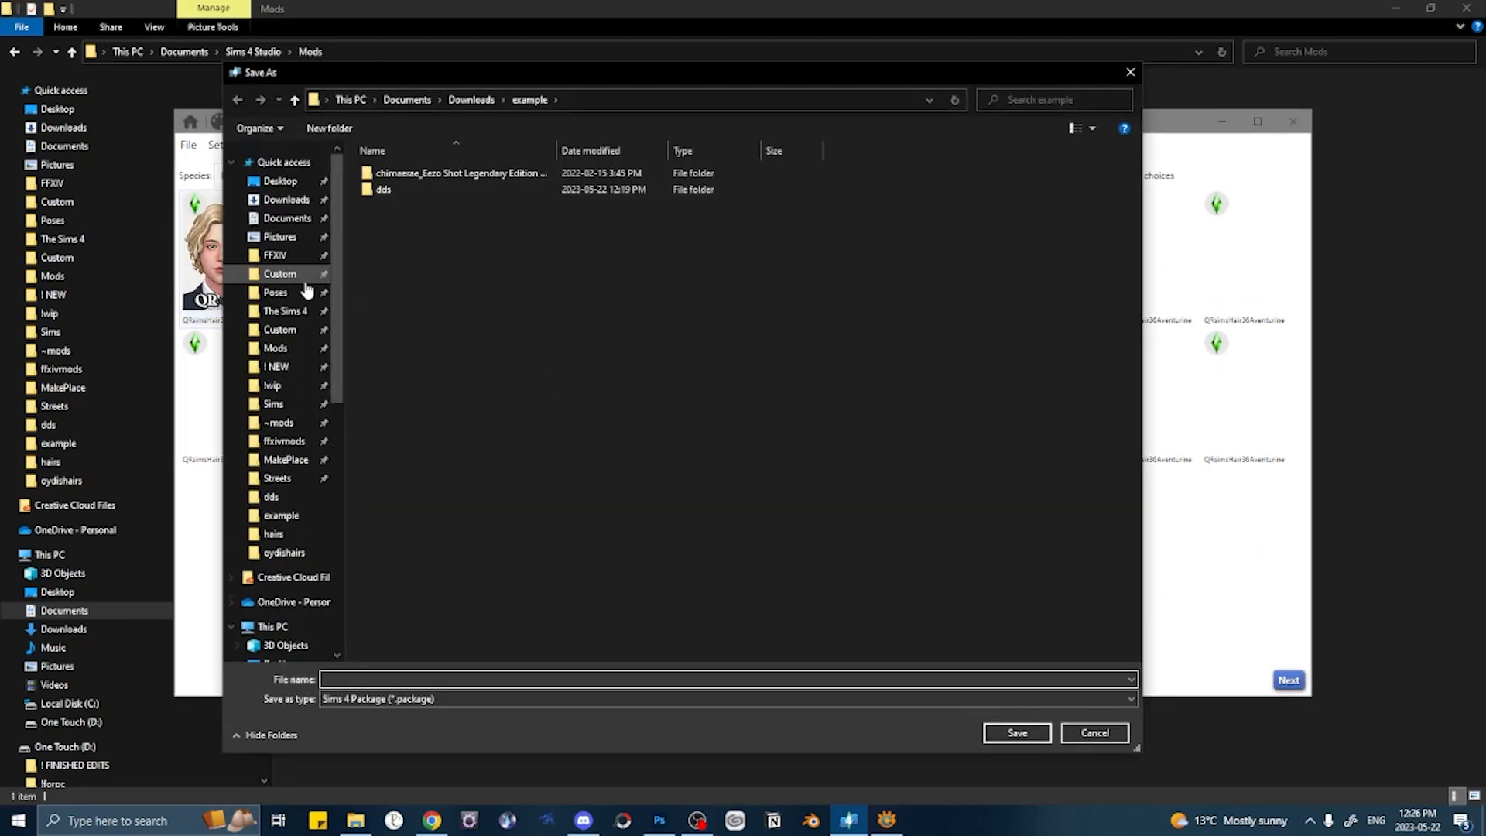
pyautogui.click(277, 348)
pyautogui.click(427, 220)
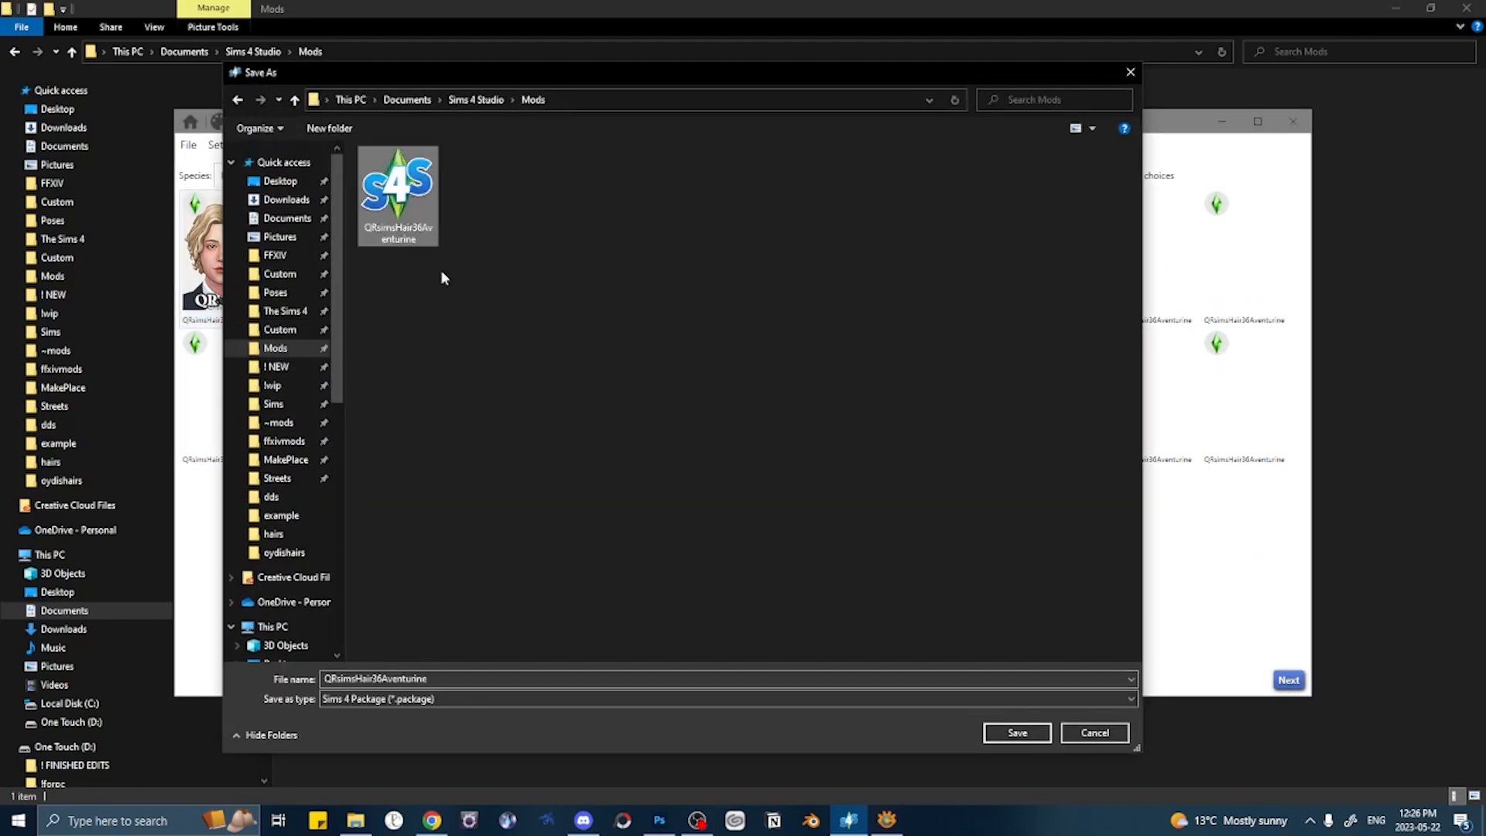
pyautogui.click(464, 679)
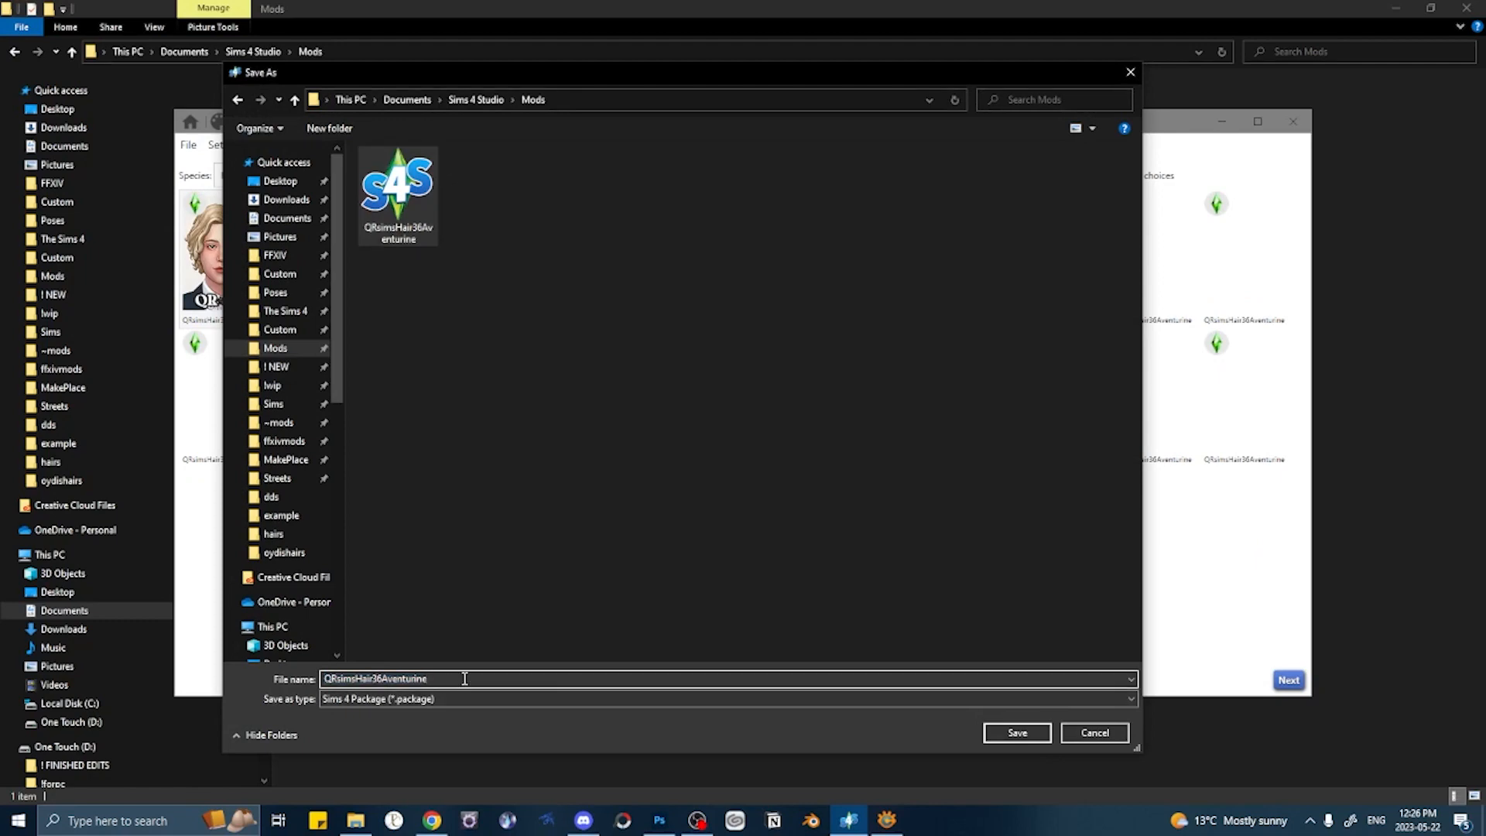
pyautogui.write('EEZOSHOT')
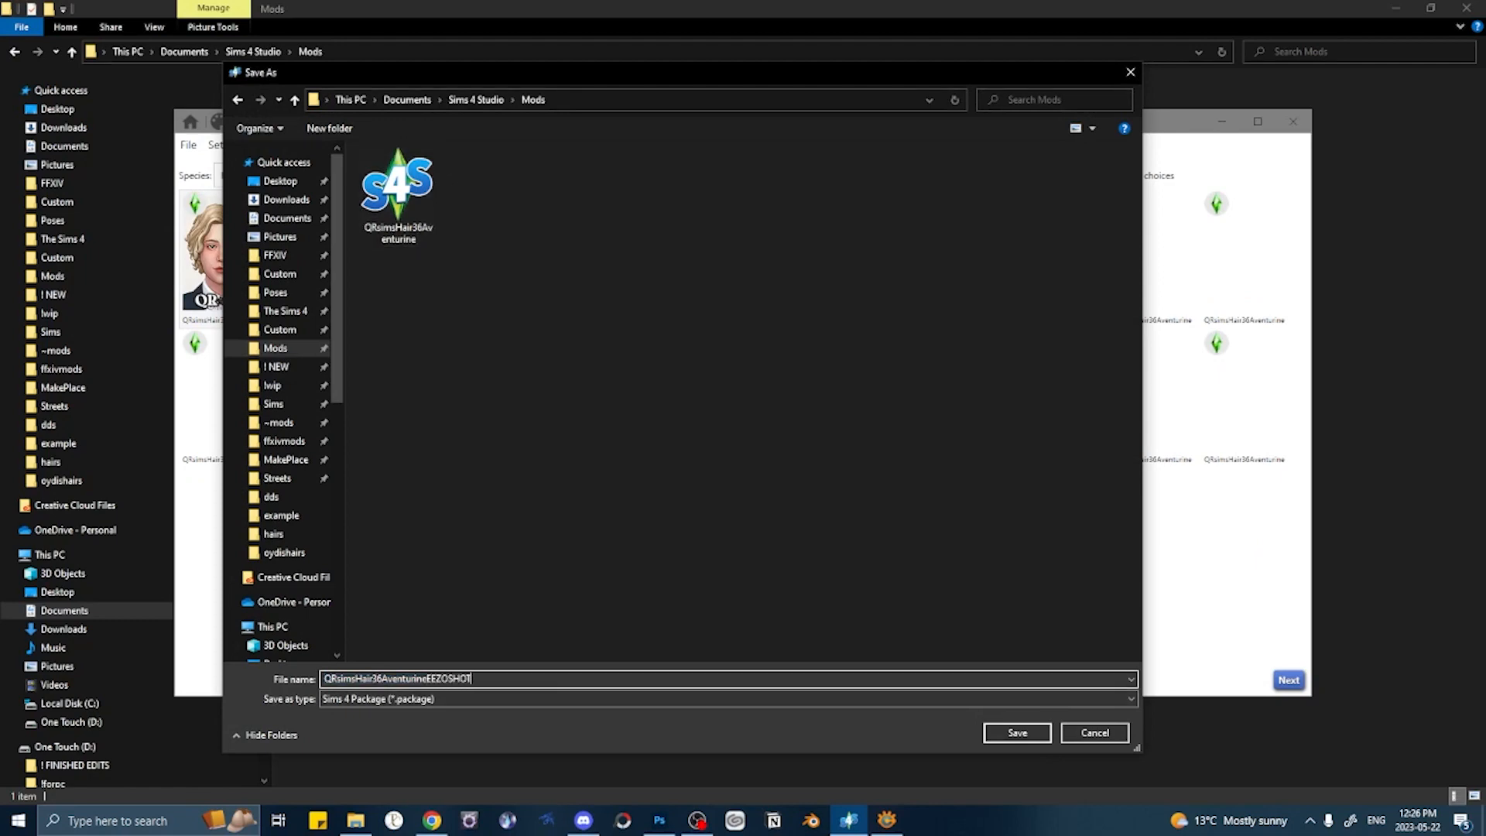
pyautogui.press('Return')
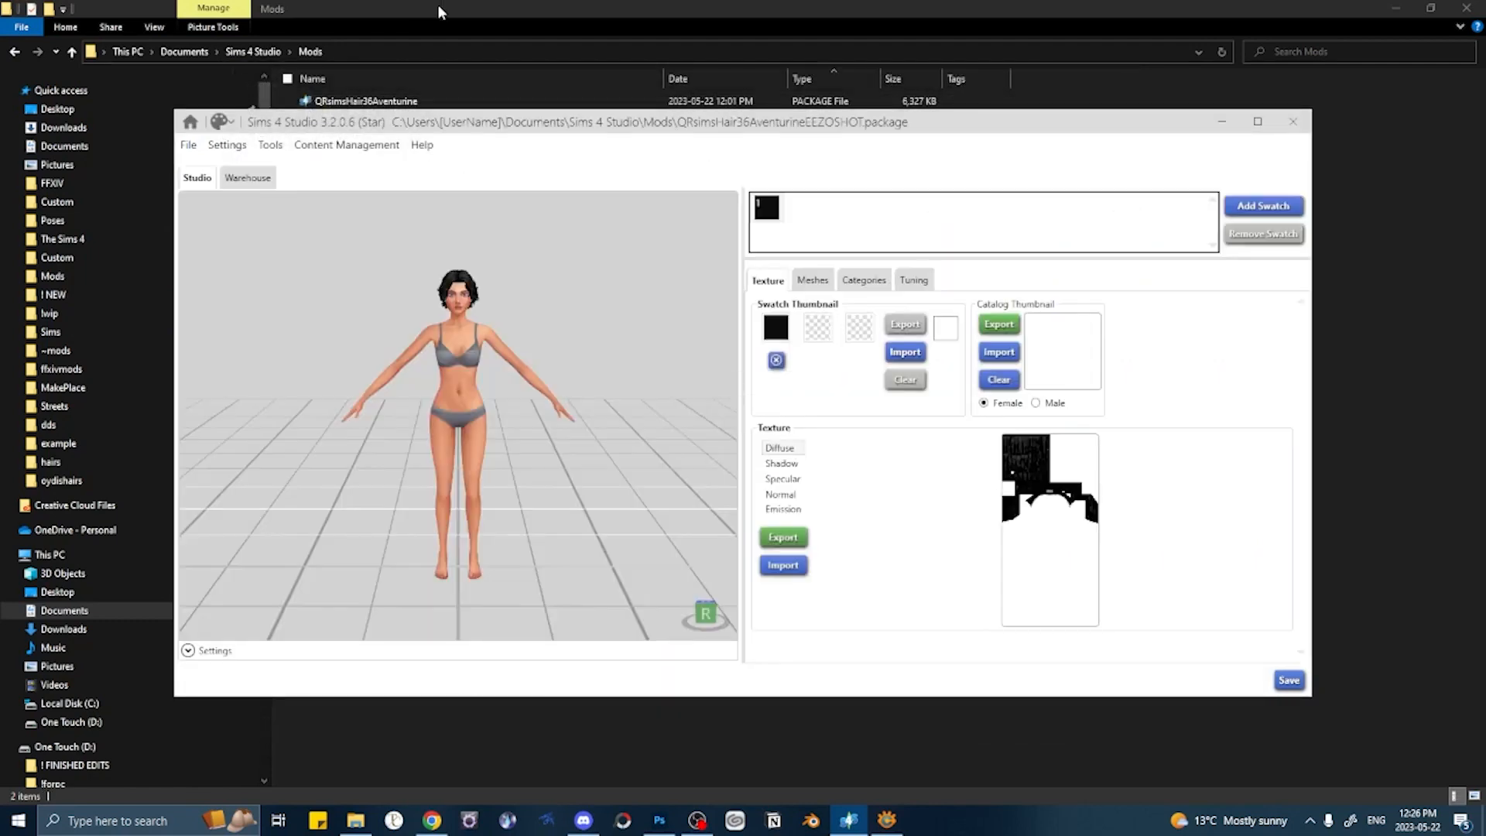
# - Embed all externally referenced CAS resources in the QRsimsHair36AventurineEEZOSHOT package
pyautogui.moveTo(428, 127); pyautogui.dragTo(429, 173)
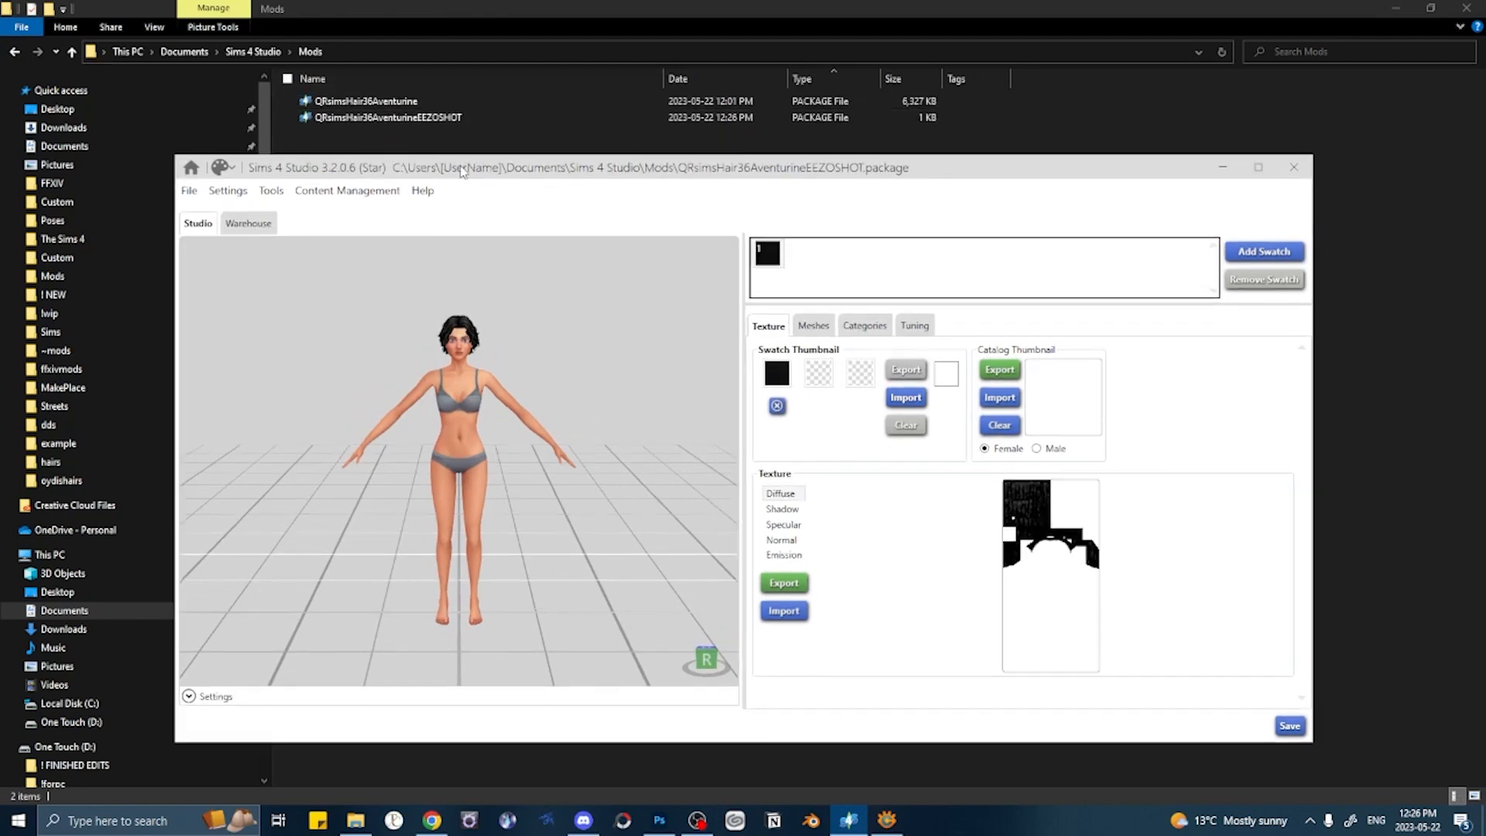
pyautogui.moveTo(461, 164); pyautogui.dragTo(469, 138)
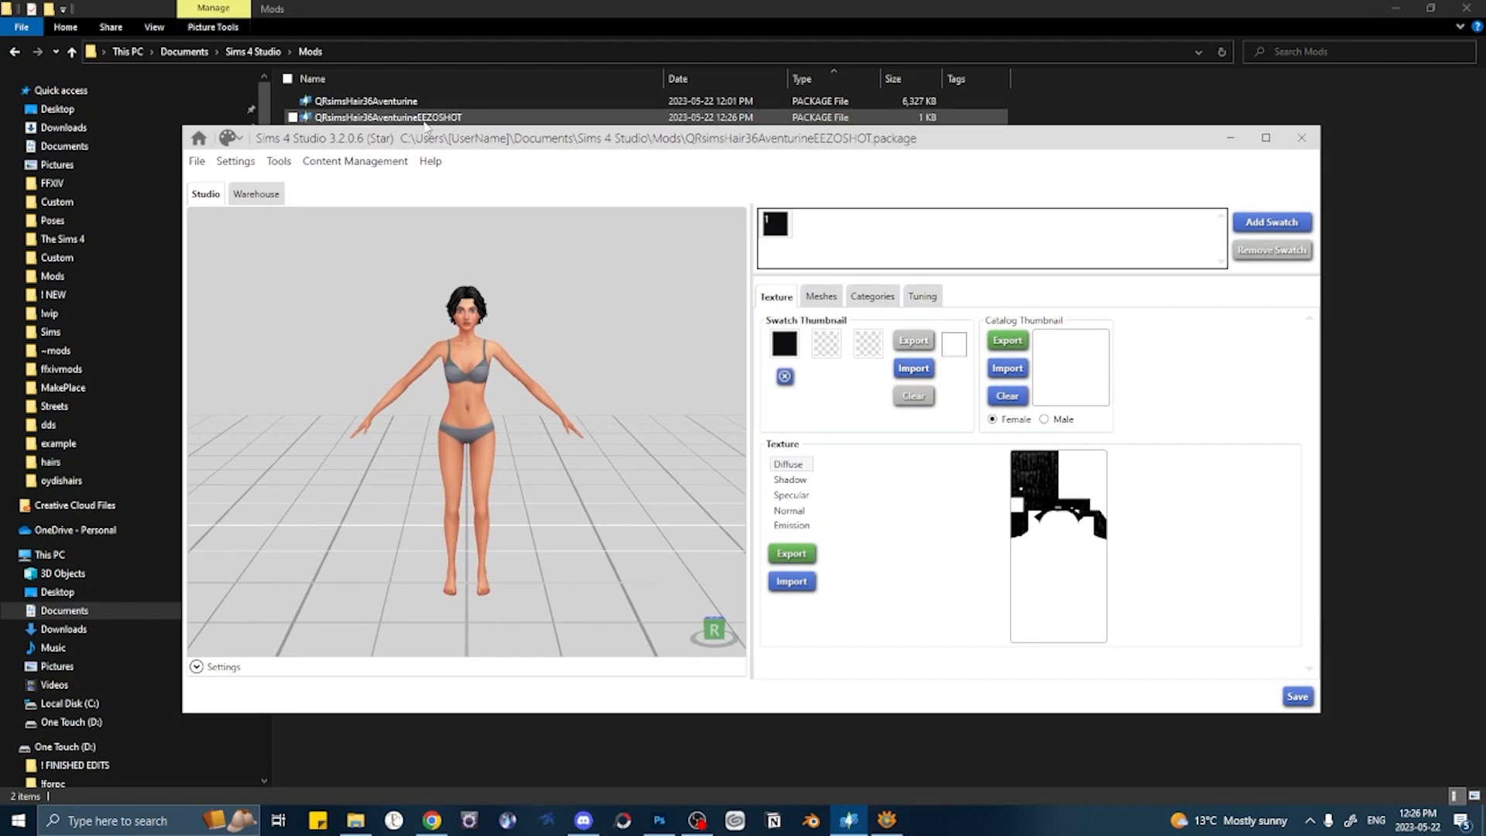
pyautogui.moveTo(431, 126); pyautogui.dragTo(434, 105)
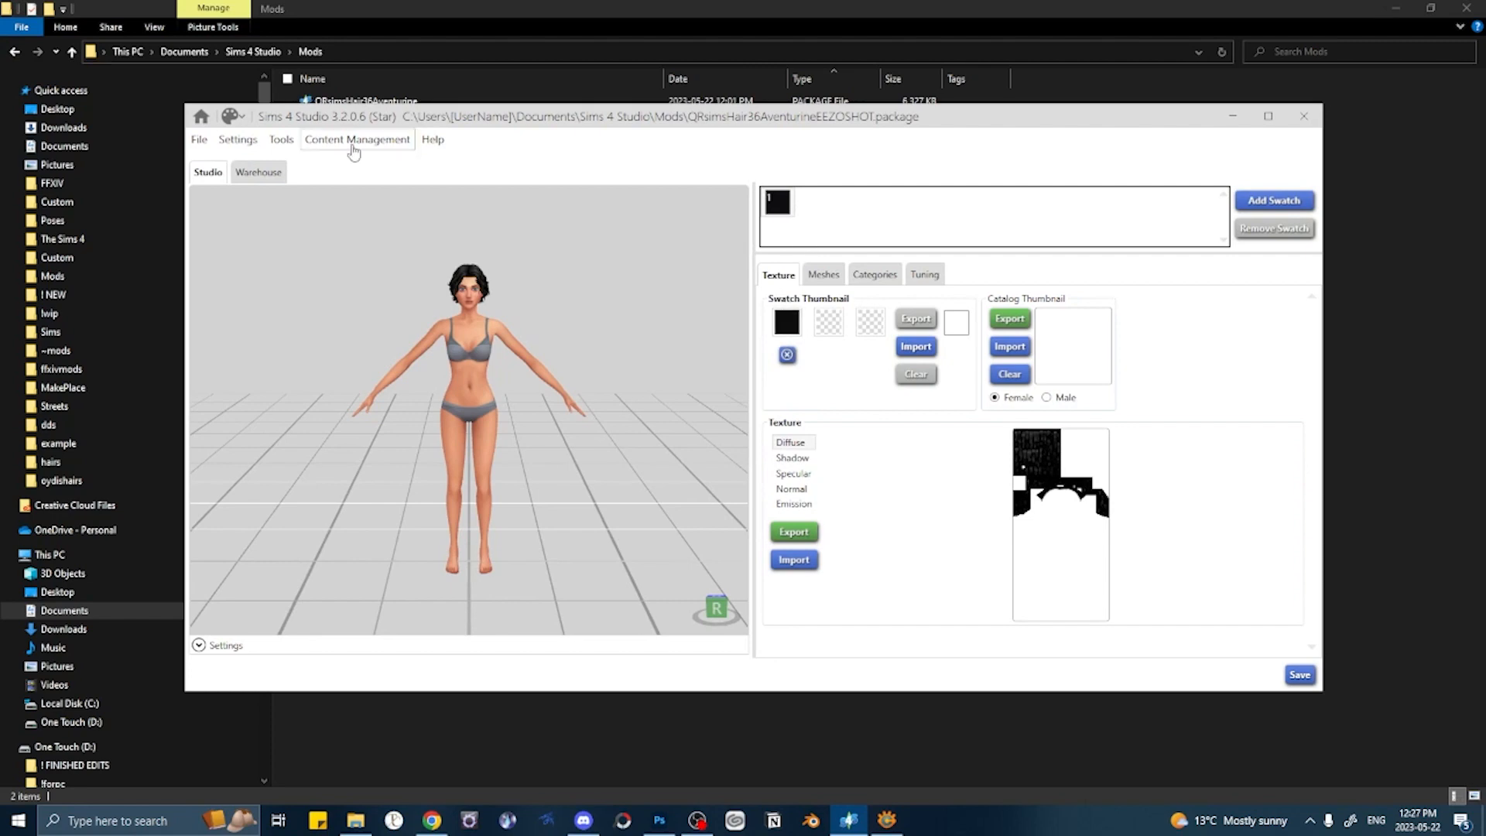
pyautogui.click(295, 150)
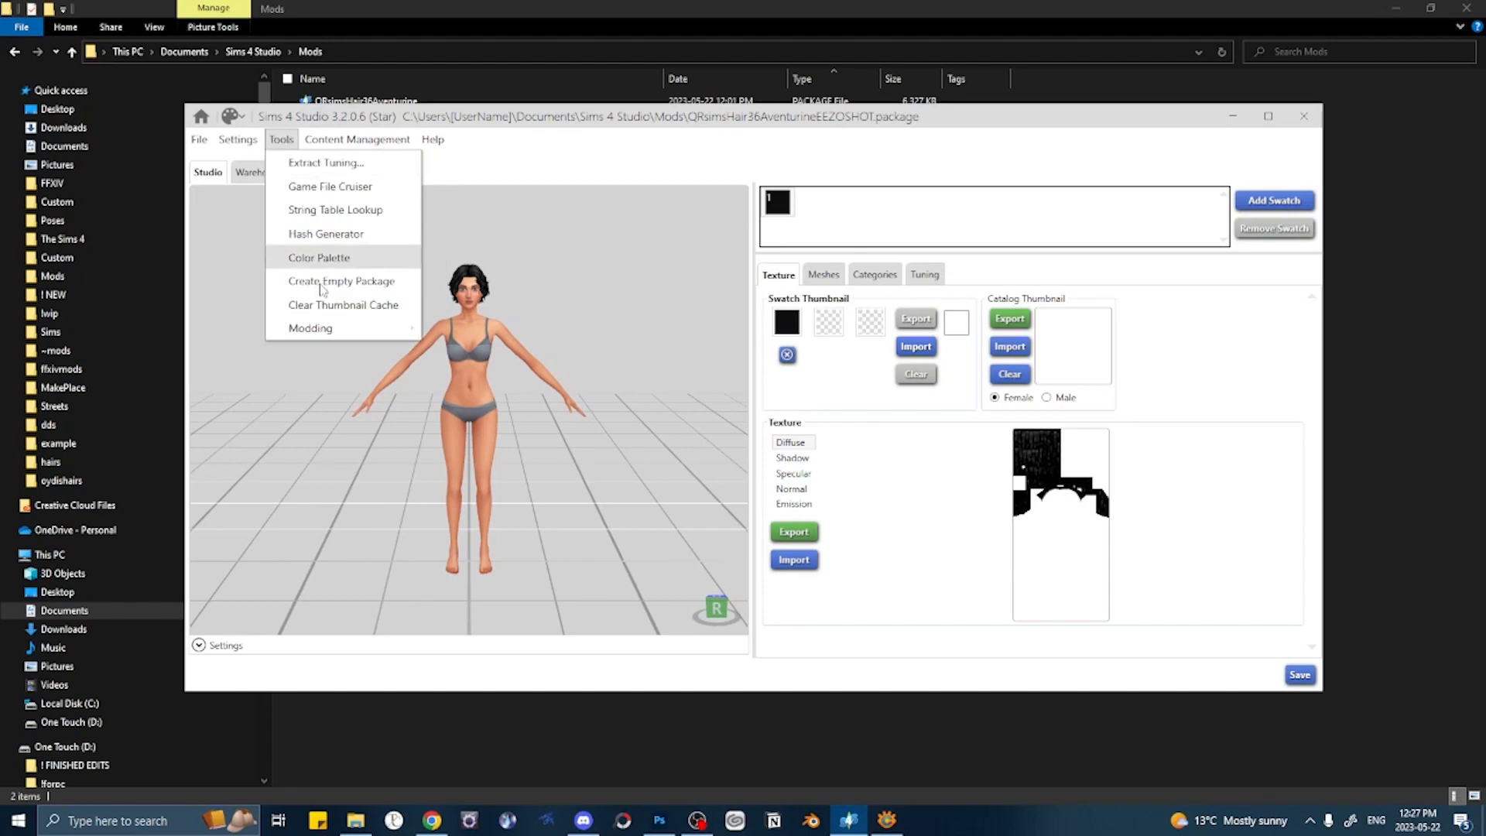
pyautogui.moveTo(326, 331)
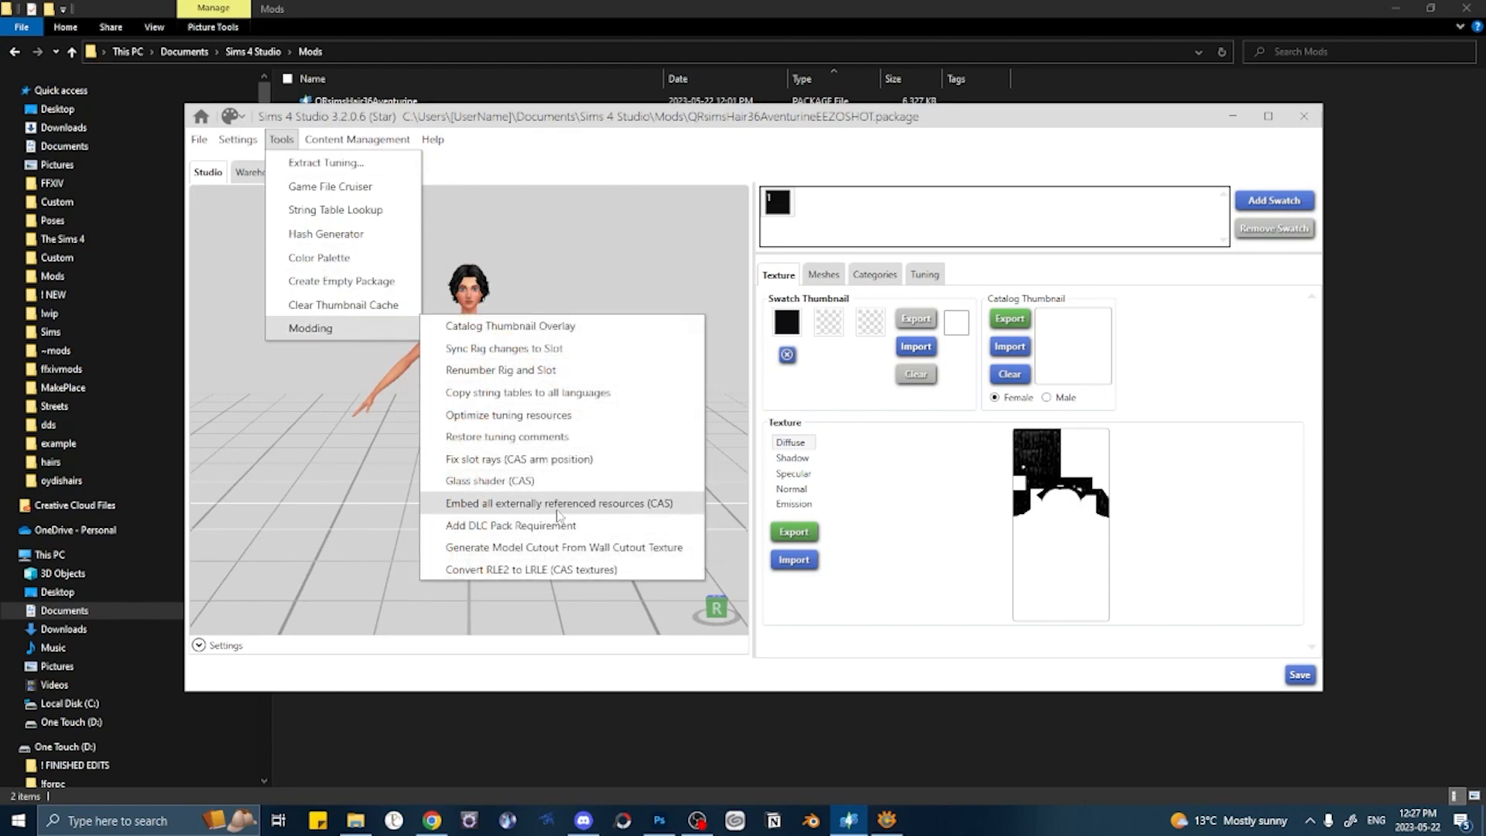
pyautogui.click(617, 510)
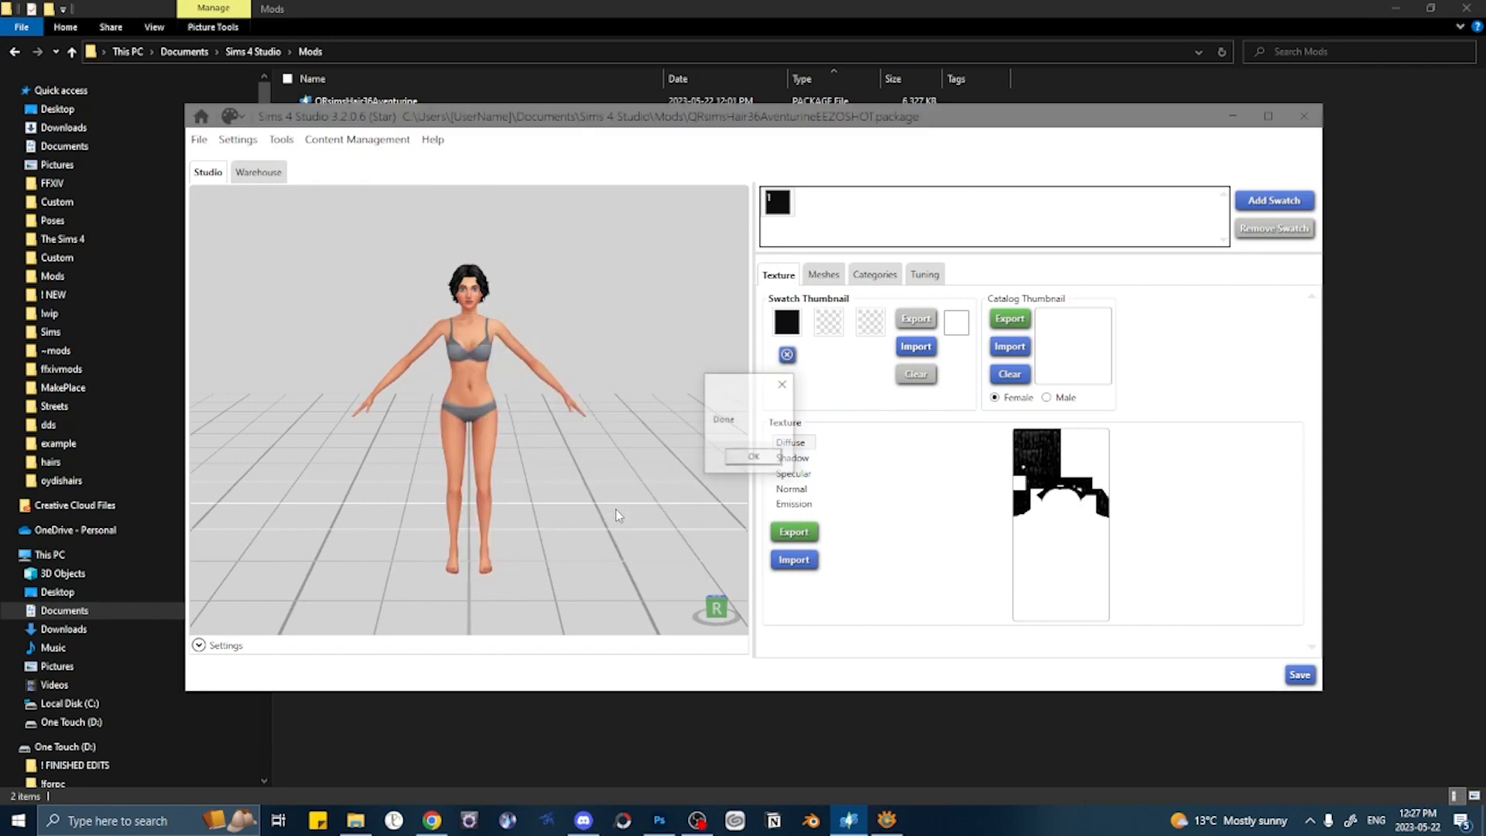
pyautogui.click(732, 459)
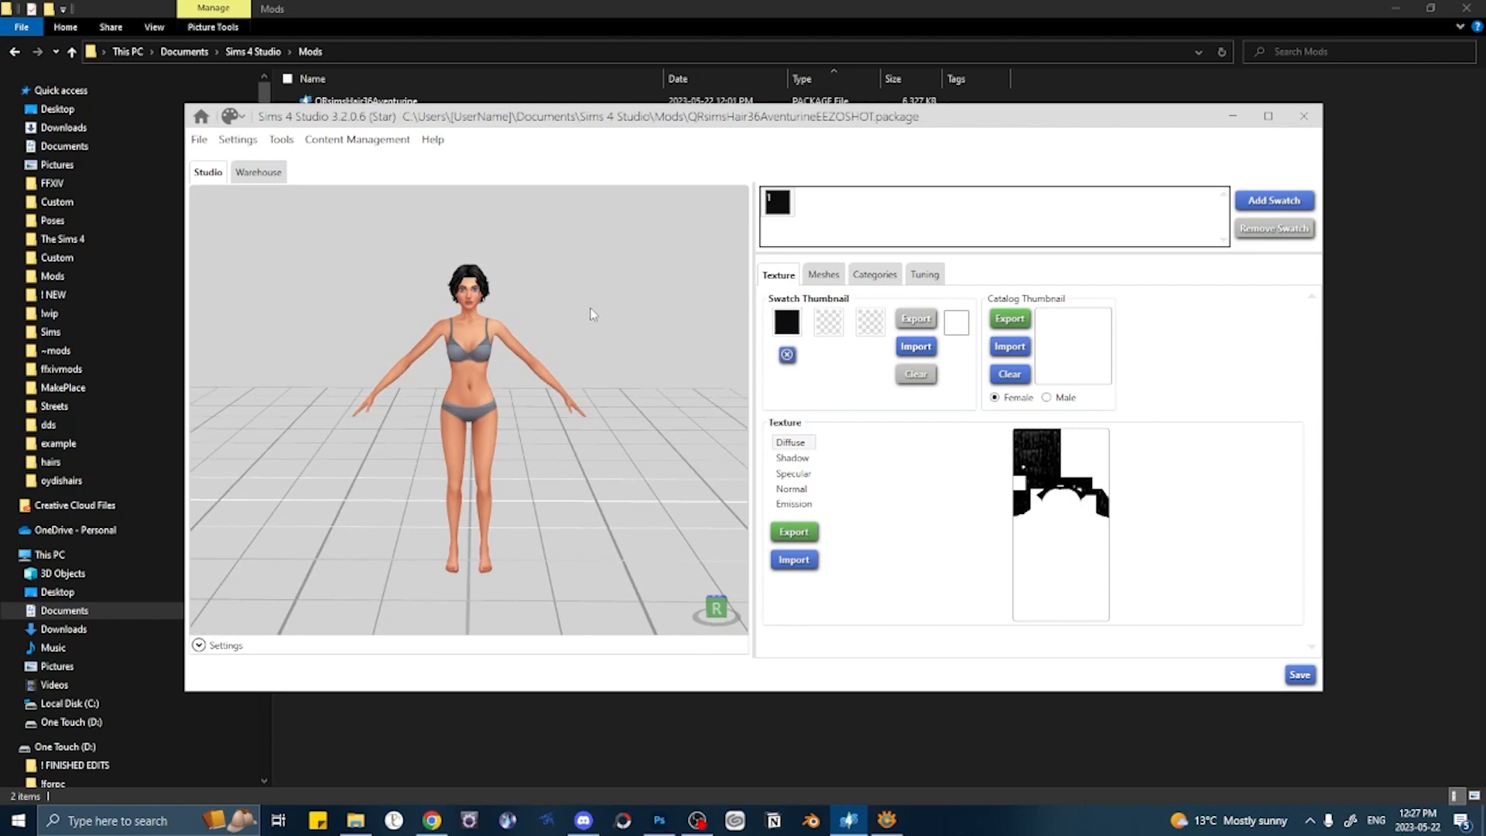
# - Clear the existing swatch's thumbnail colour and select the Eezo Shot V5 - Jewels - Not Hair palette in the Color Palette tool
pyautogui.click(786, 357)
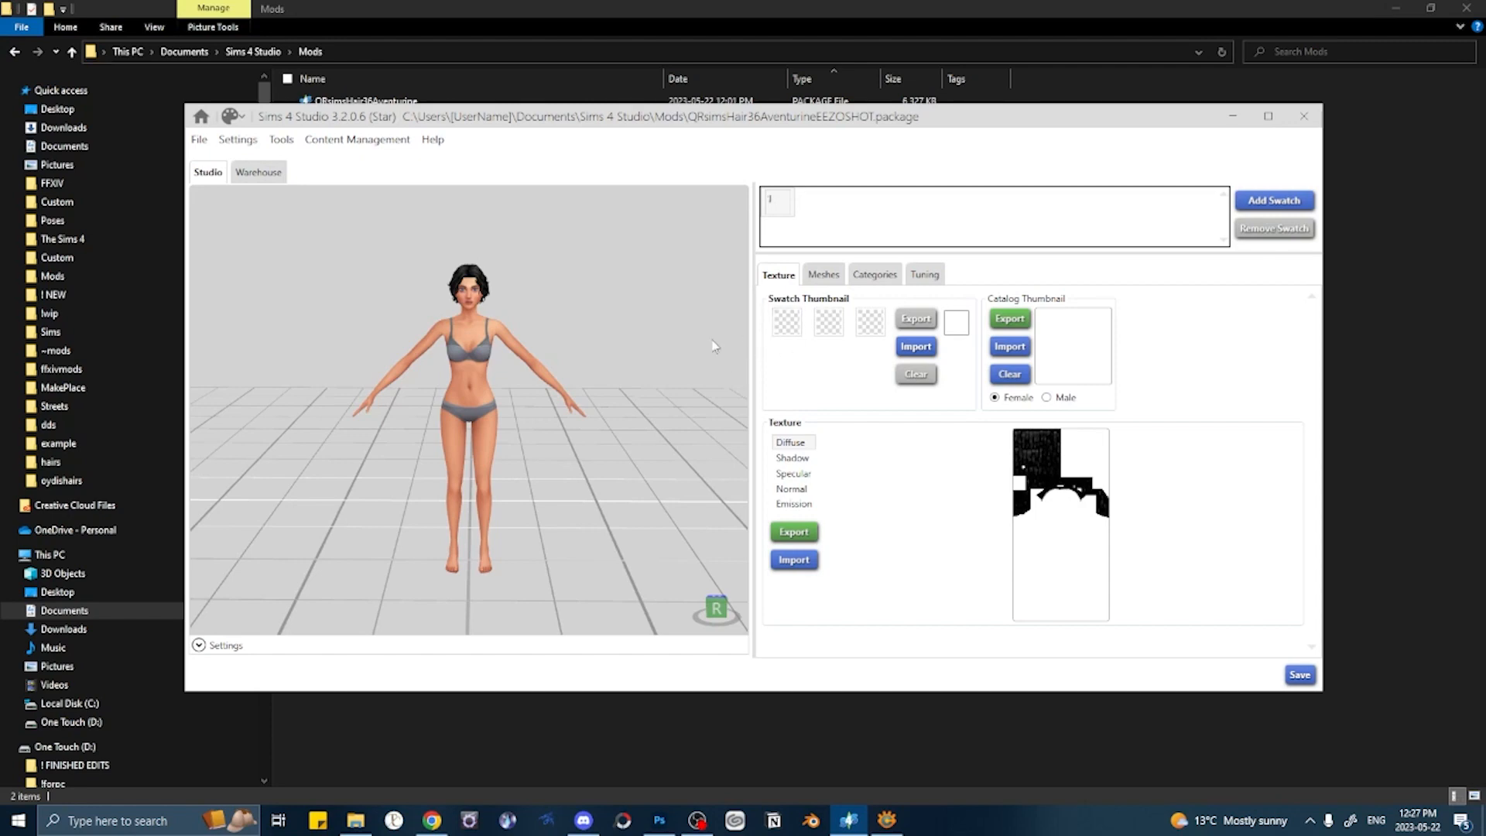
pyautogui.click(281, 140)
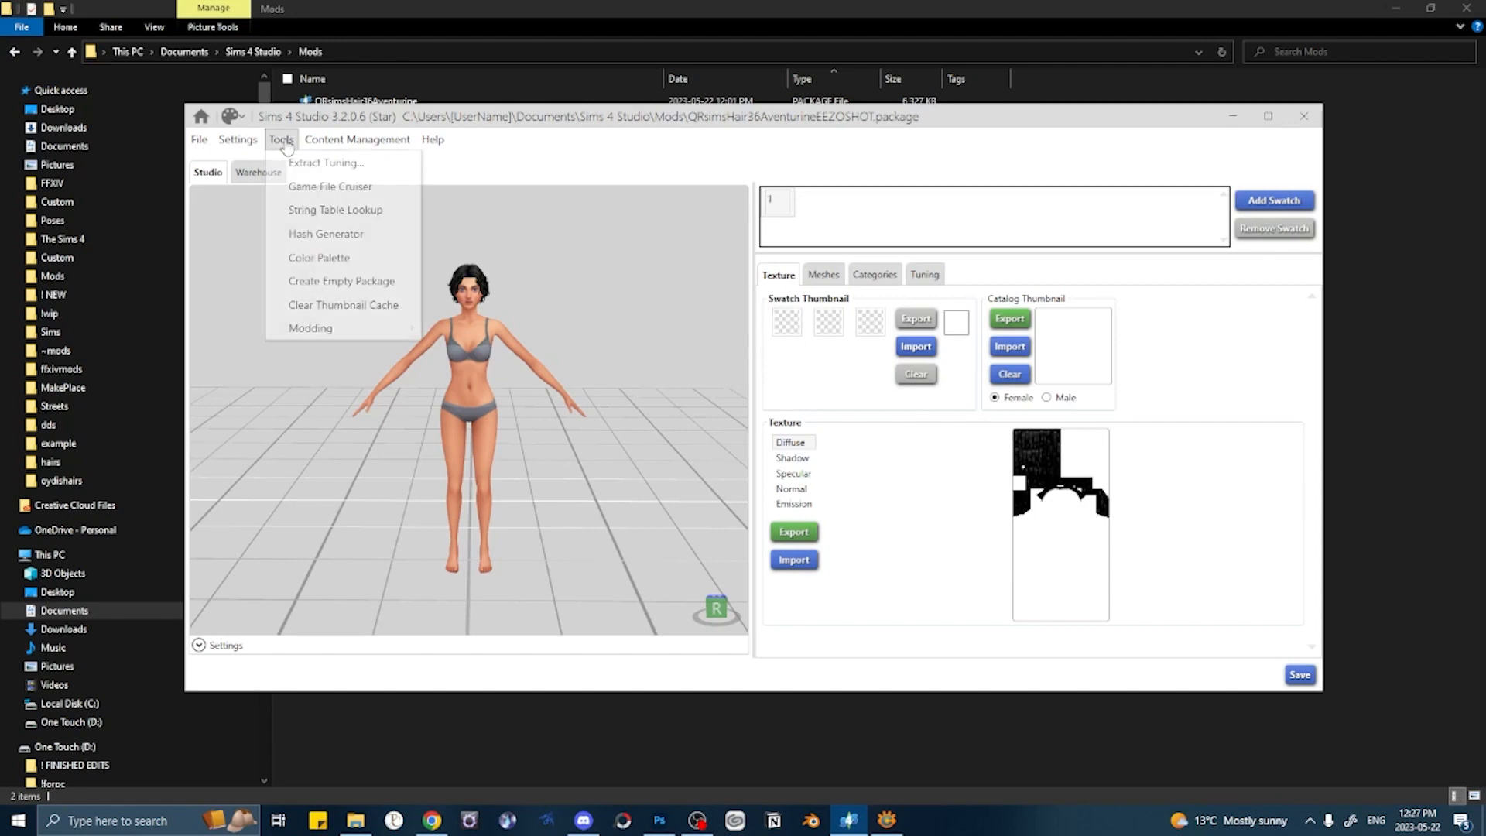
pyautogui.click(314, 253)
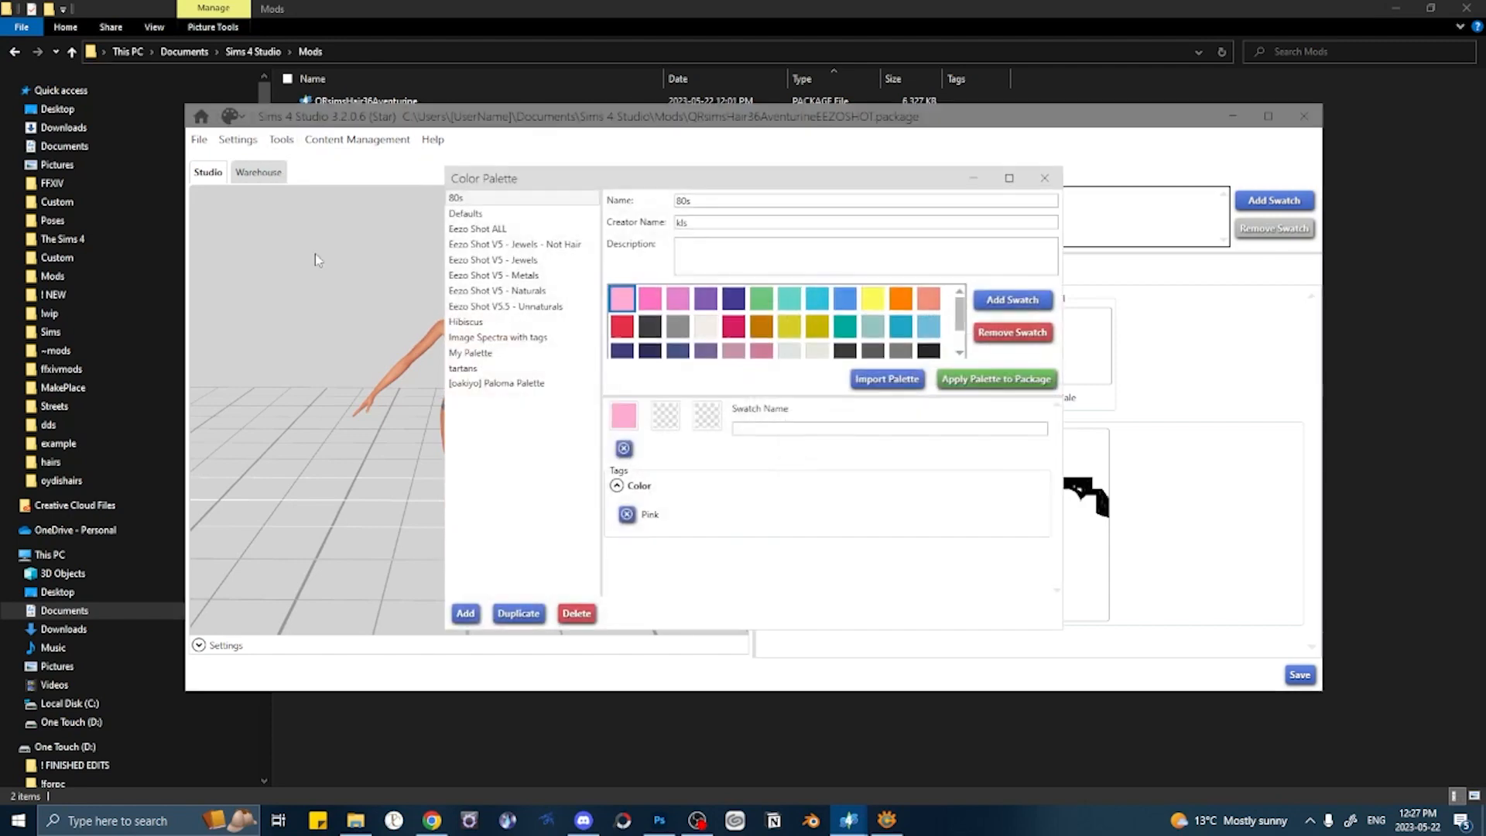
pyautogui.click(486, 230)
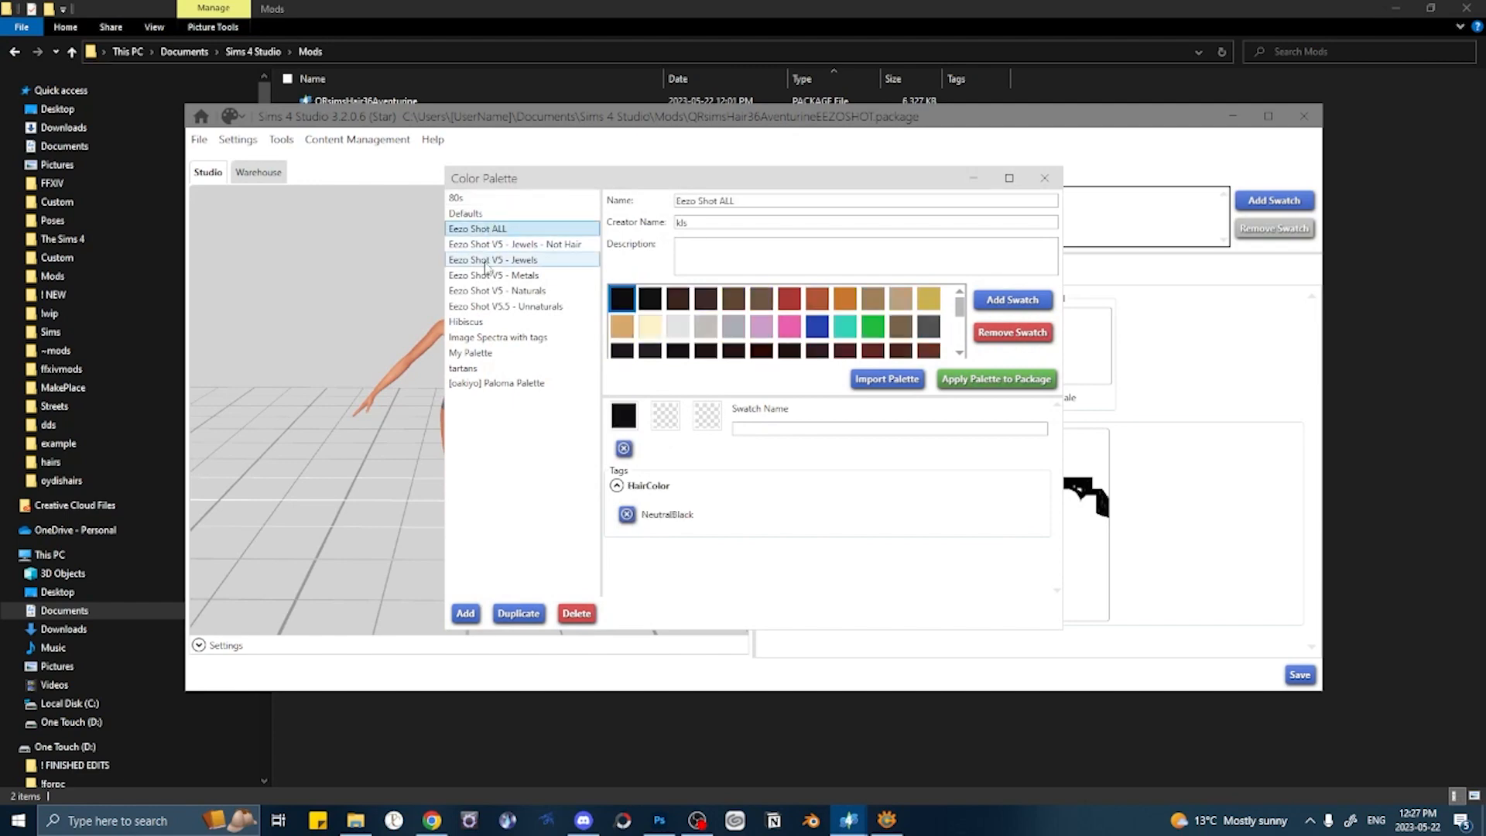
pyautogui.click(483, 247)
# - Switch to File Explorer and open the Palettes folder inside the Sims 4 Studio documents folder
pyautogui.click(438, 8)
pyautogui.click(248, 51)
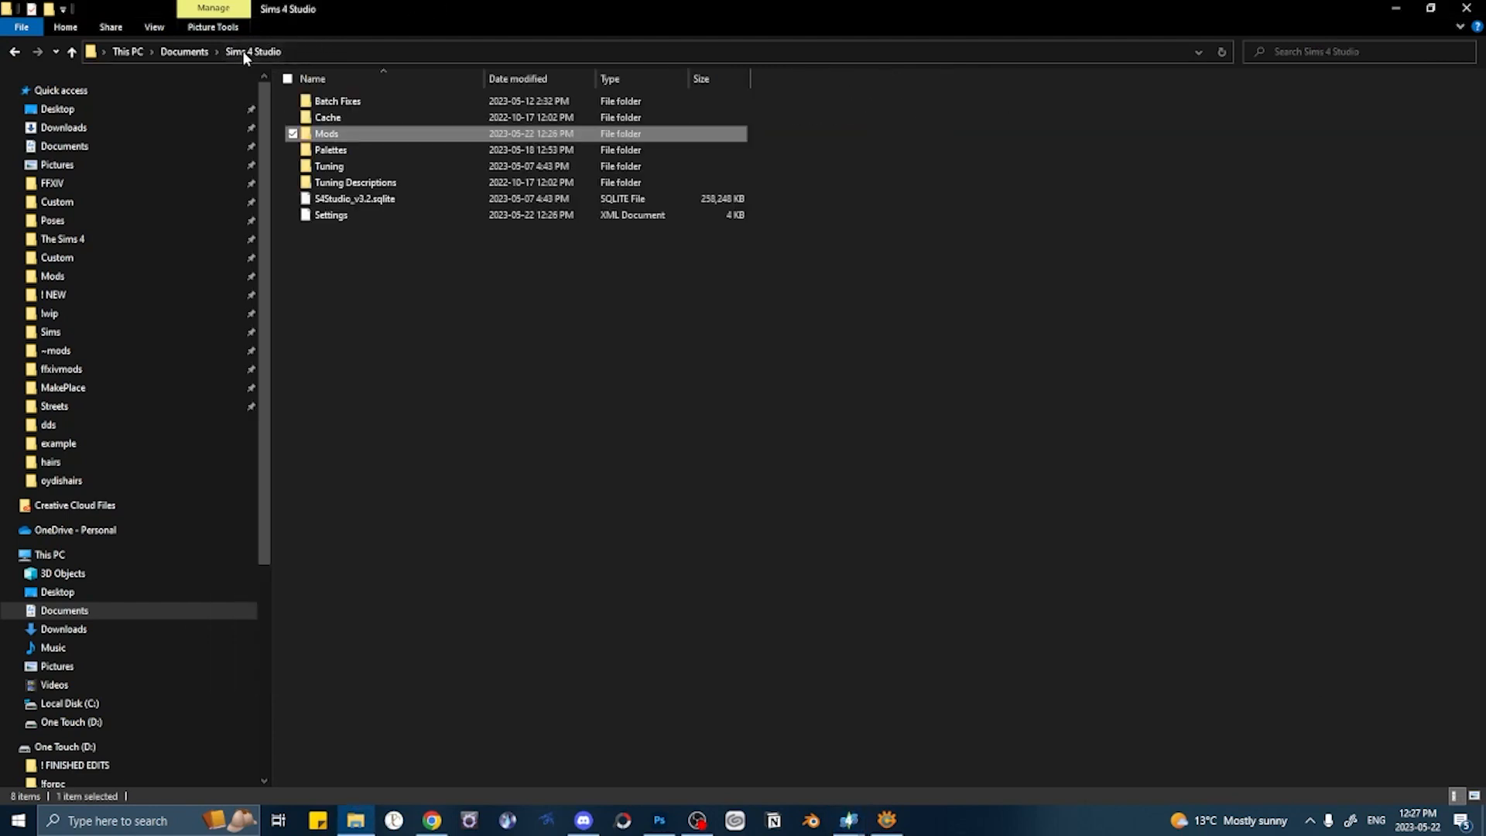
pyautogui.doubleClick(356, 157)
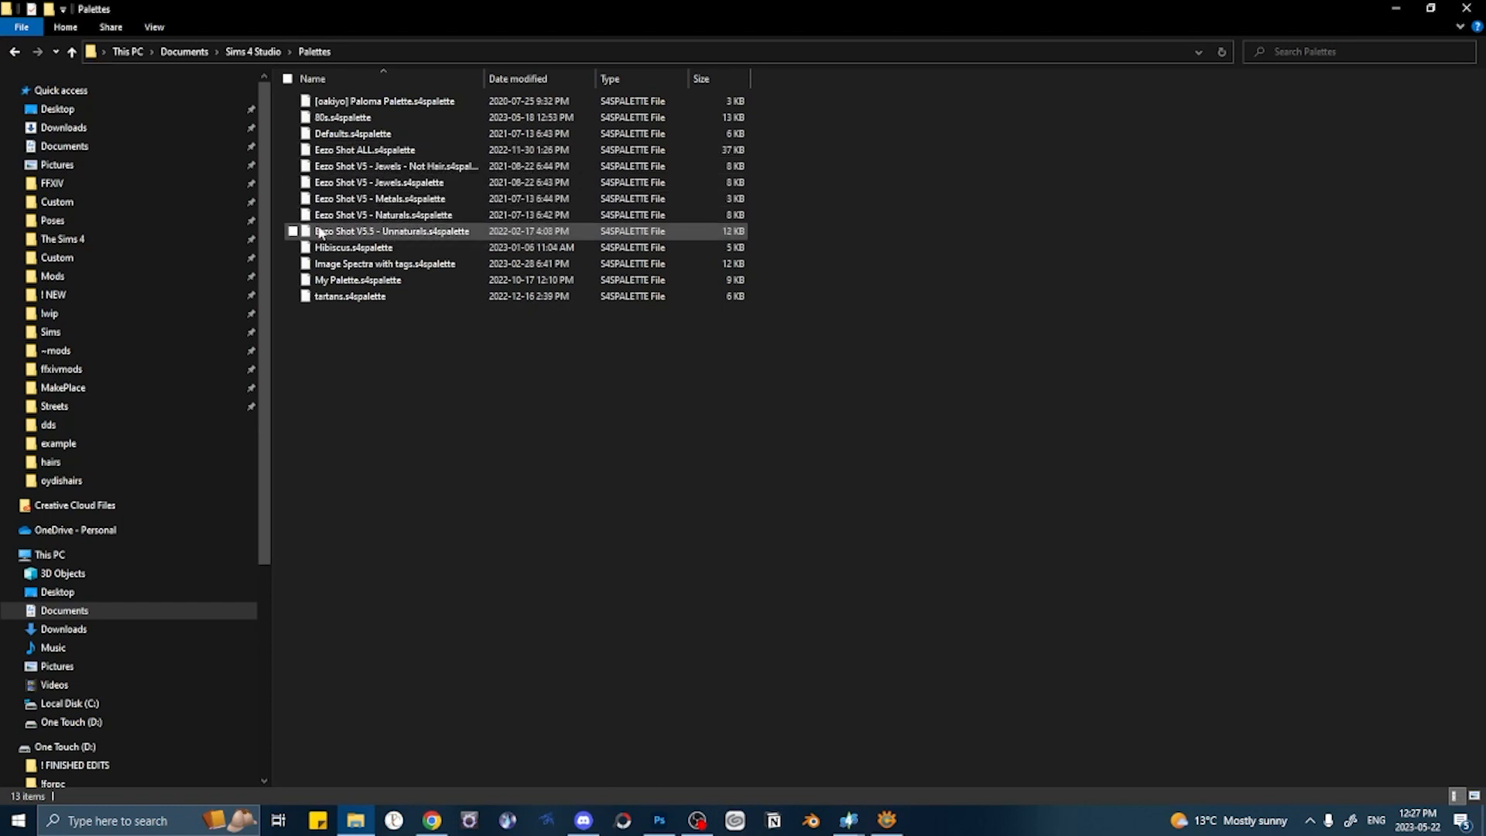
# - Examine the hair palette files in the Eezo Shot resource pack's S4S Palettes folder under Downloads, and return to the Palettes folder
pyautogui.click(151, 127)
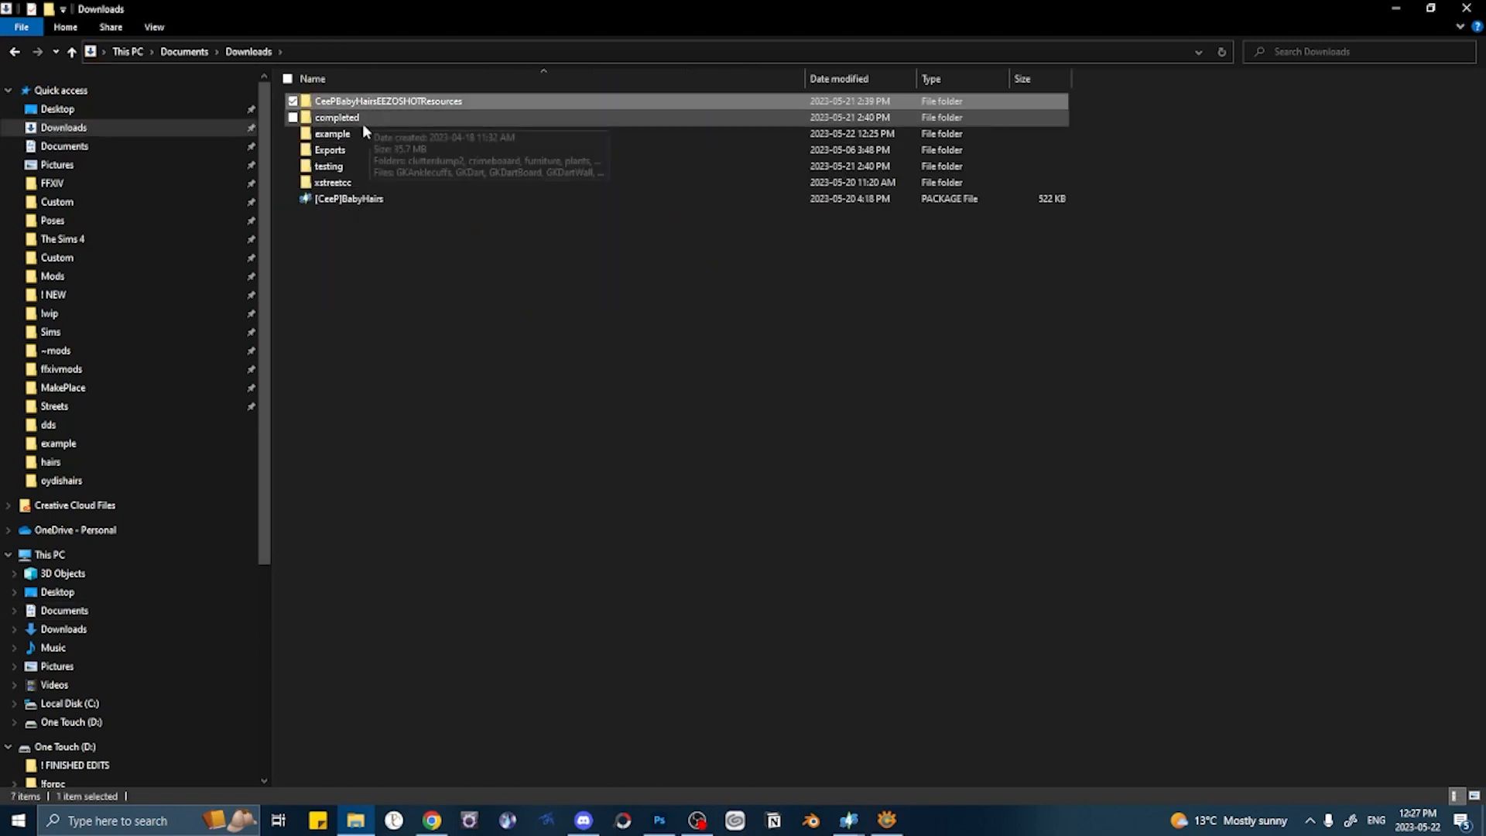
pyautogui.doubleClick(355, 131)
pyautogui.doubleClick(382, 106)
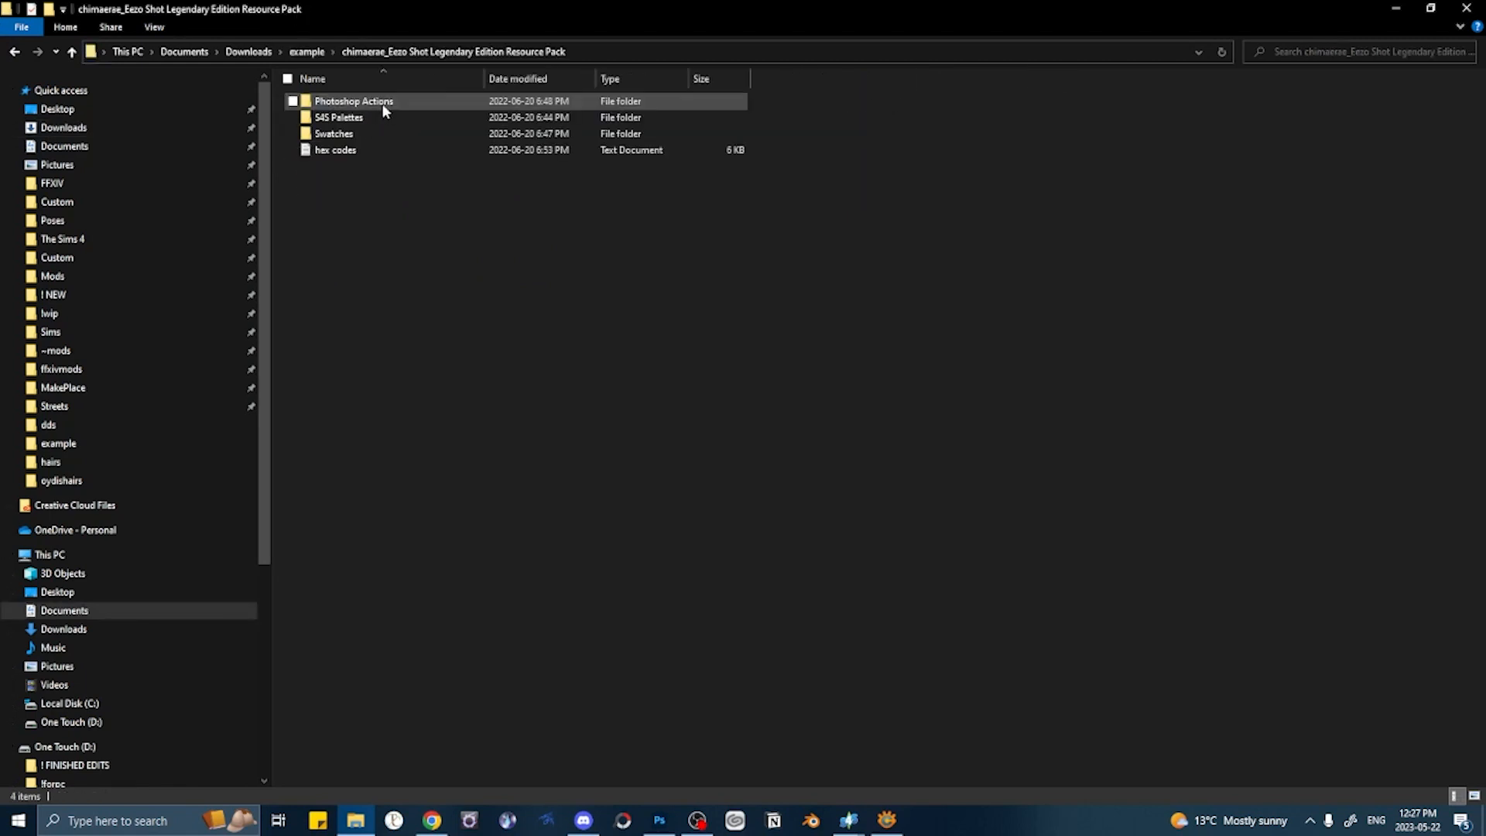
pyautogui.doubleClick(364, 120)
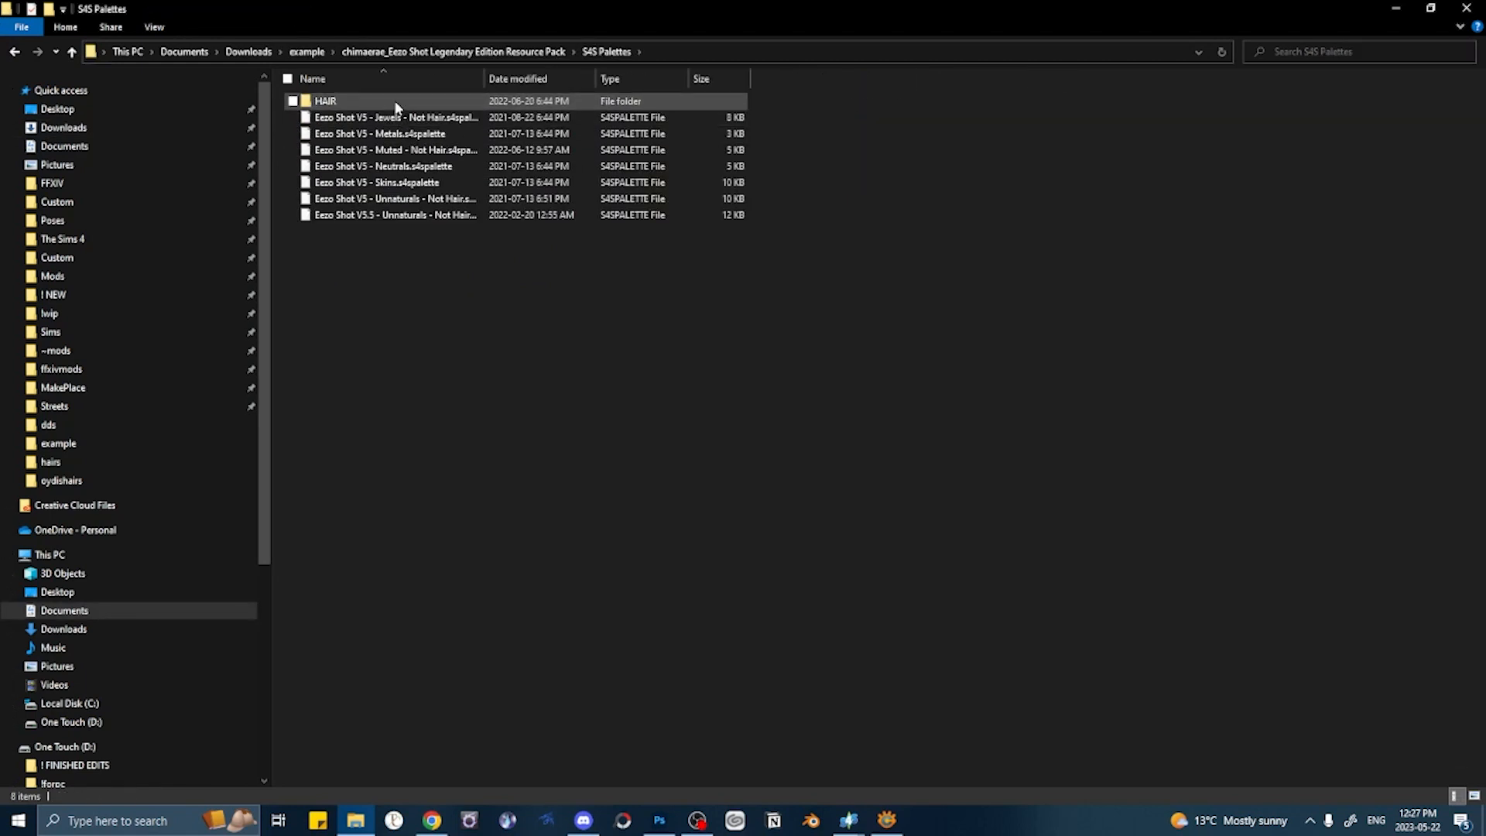
pyautogui.doubleClick(378, 102)
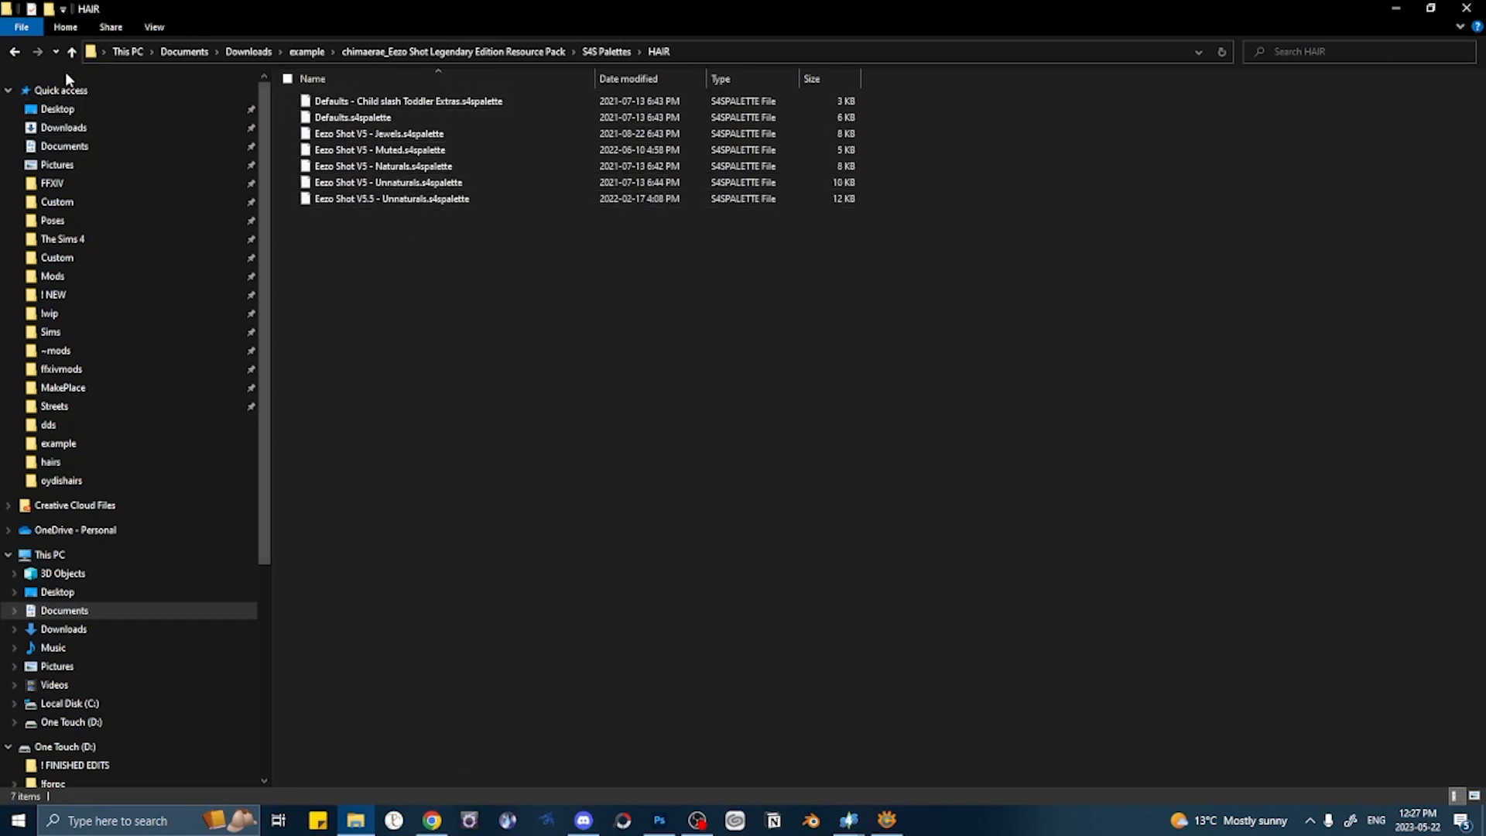
pyautogui.click(15, 52)
pyautogui.click(16, 52)
pyautogui.click(16, 52)
pyautogui.click(20, 56)
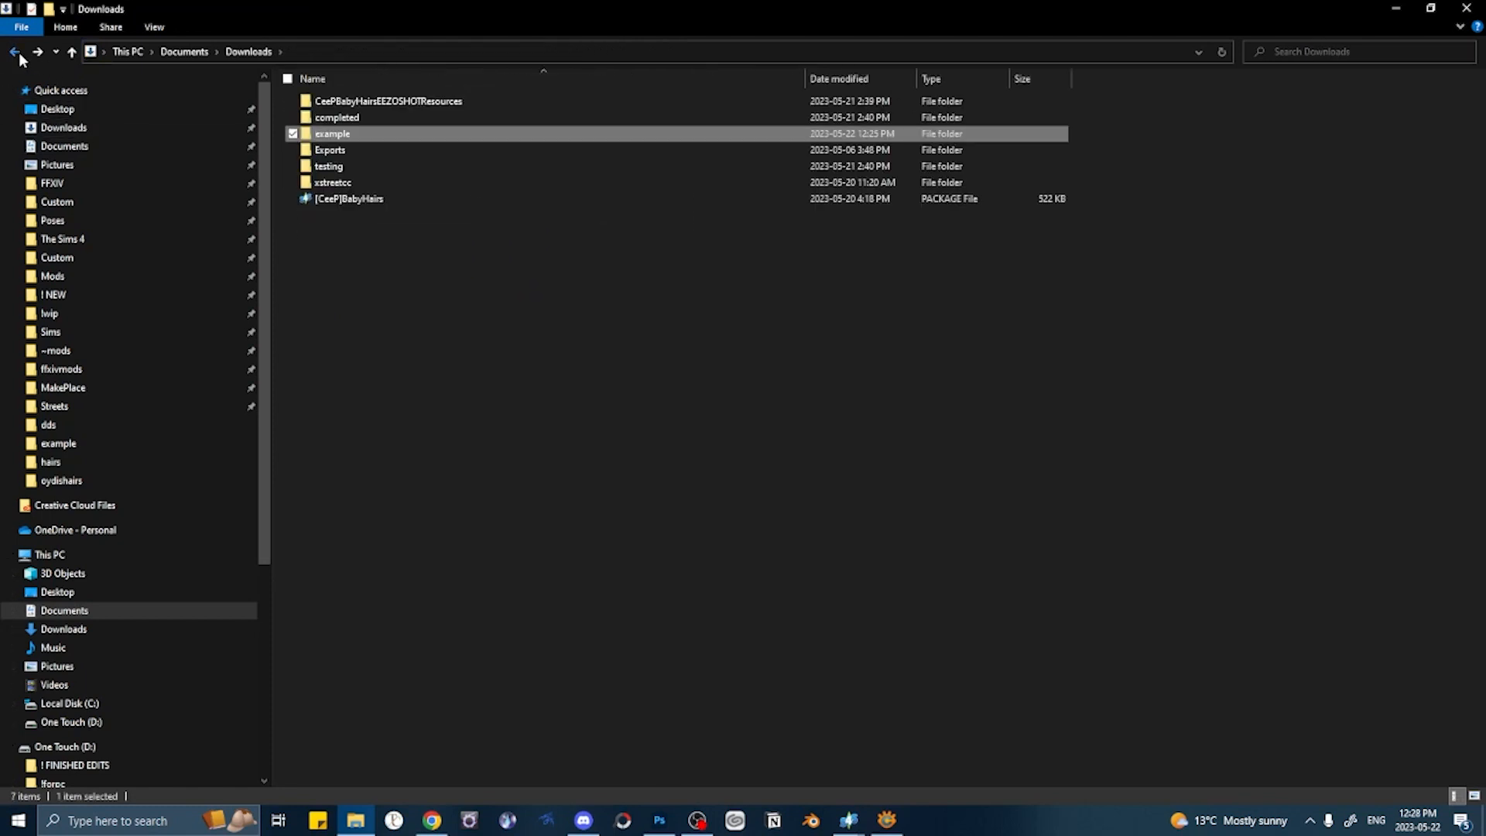
pyautogui.click(20, 56)
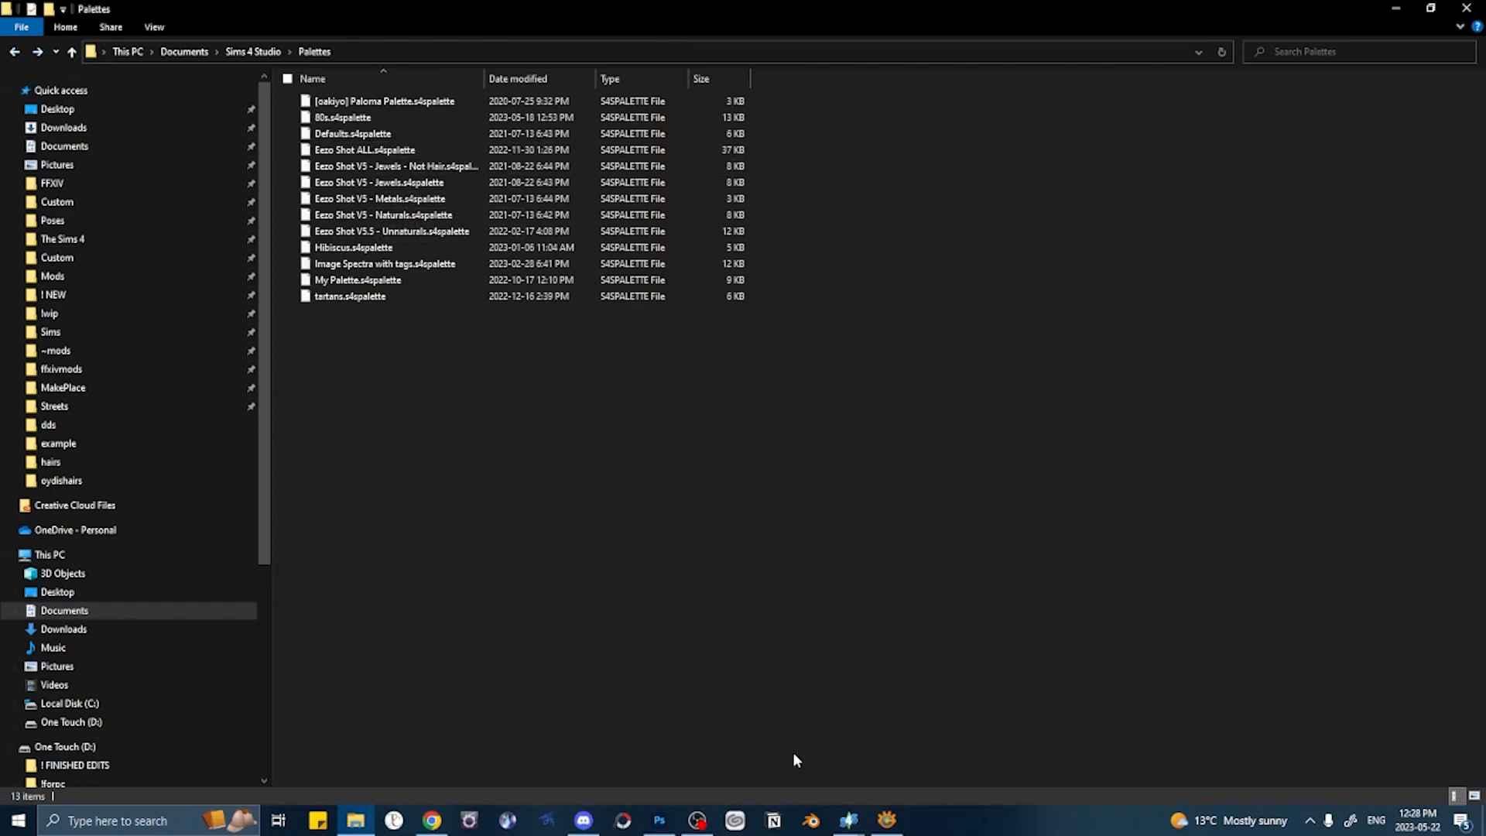
# - Switch to Sims 4 Studio and apply the Eezo Shot V5 - Jewels - Not Hair palette to the package, discarding the non-palette swatch
pyautogui.moveTo(848, 820)
pyautogui.click(892, 767)
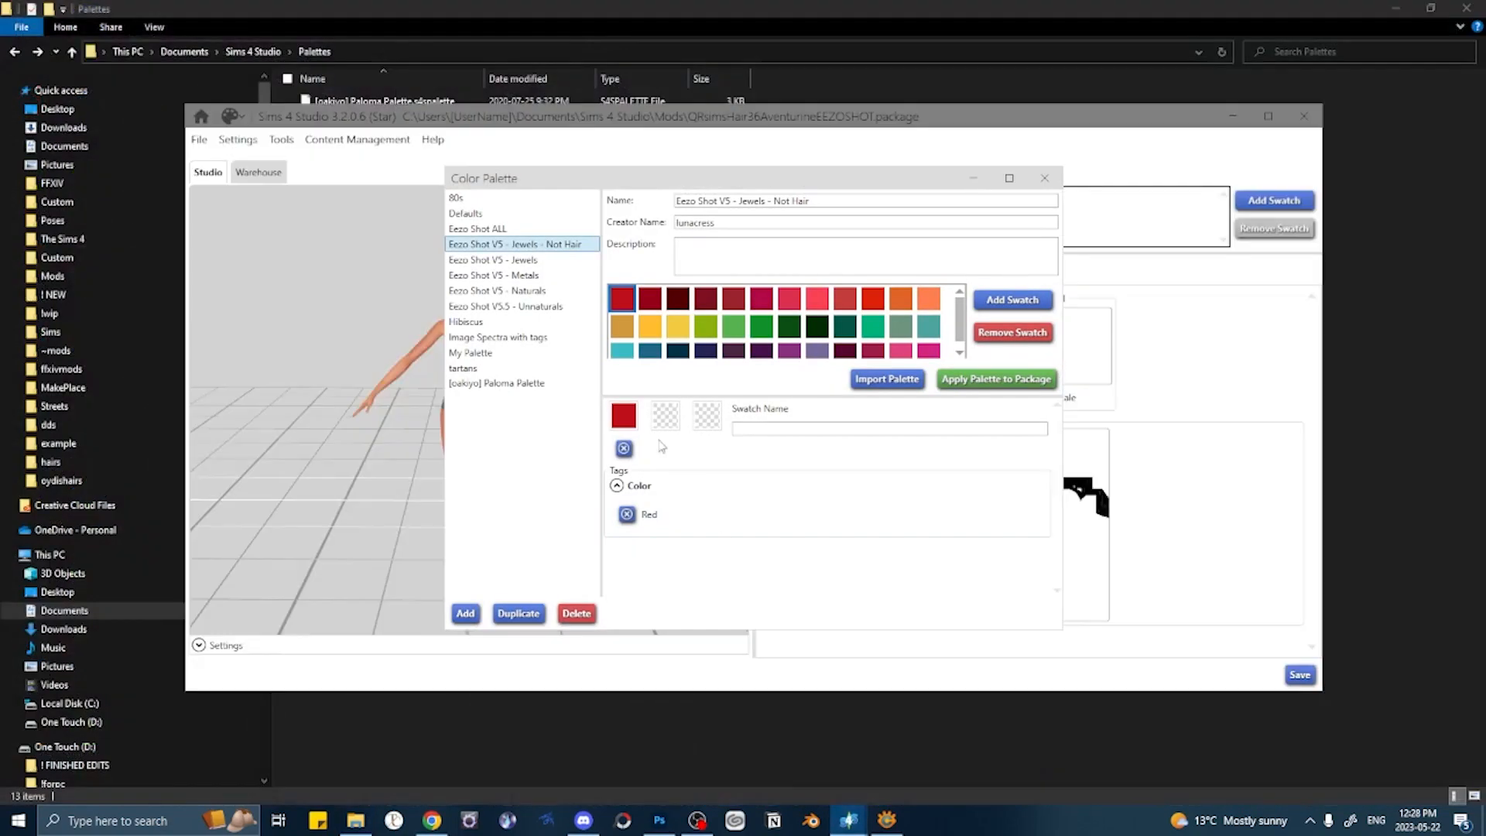
pyautogui.click(970, 384)
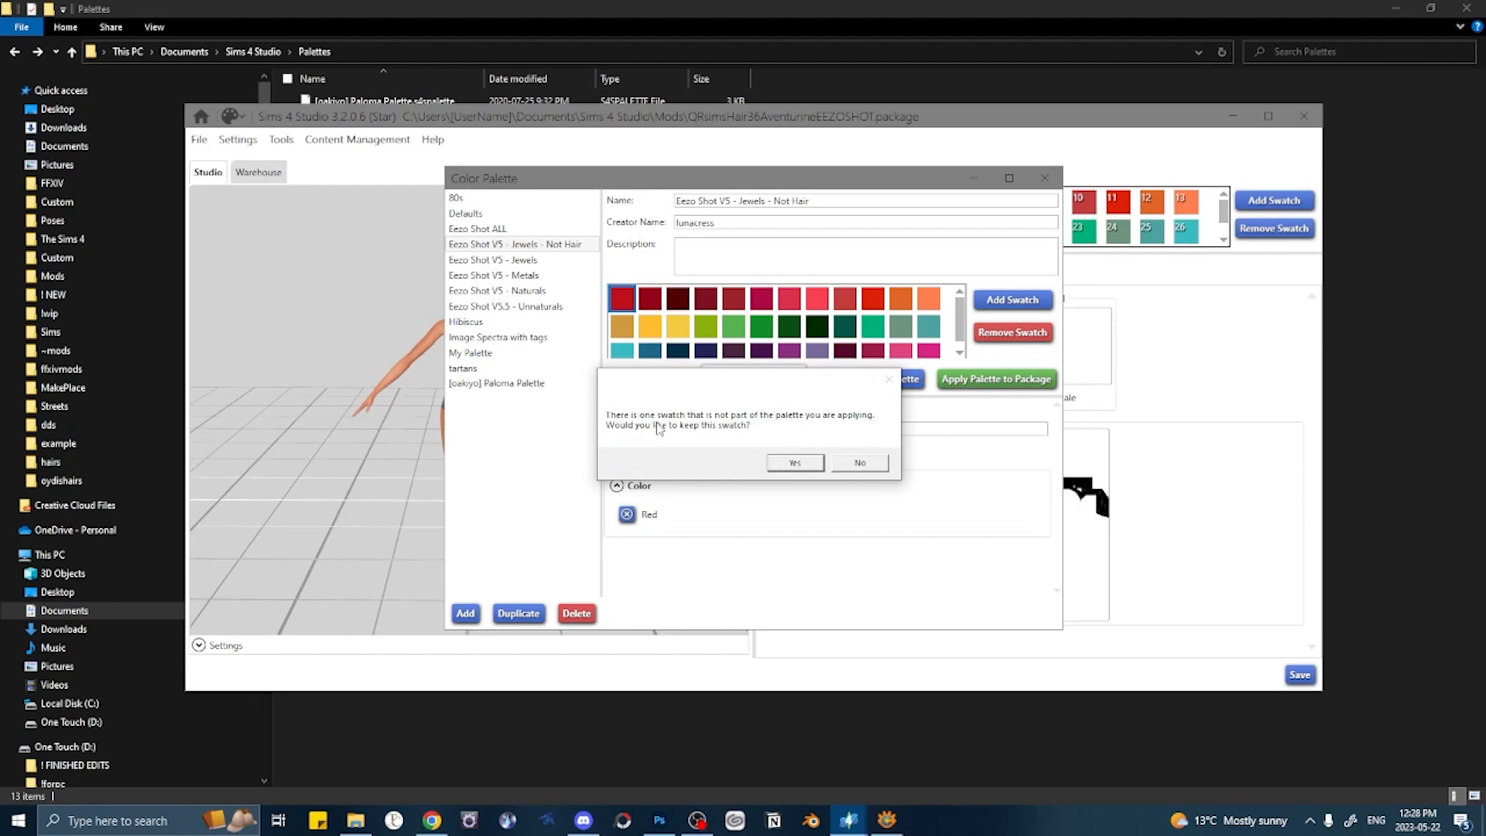
pyautogui.click(847, 463)
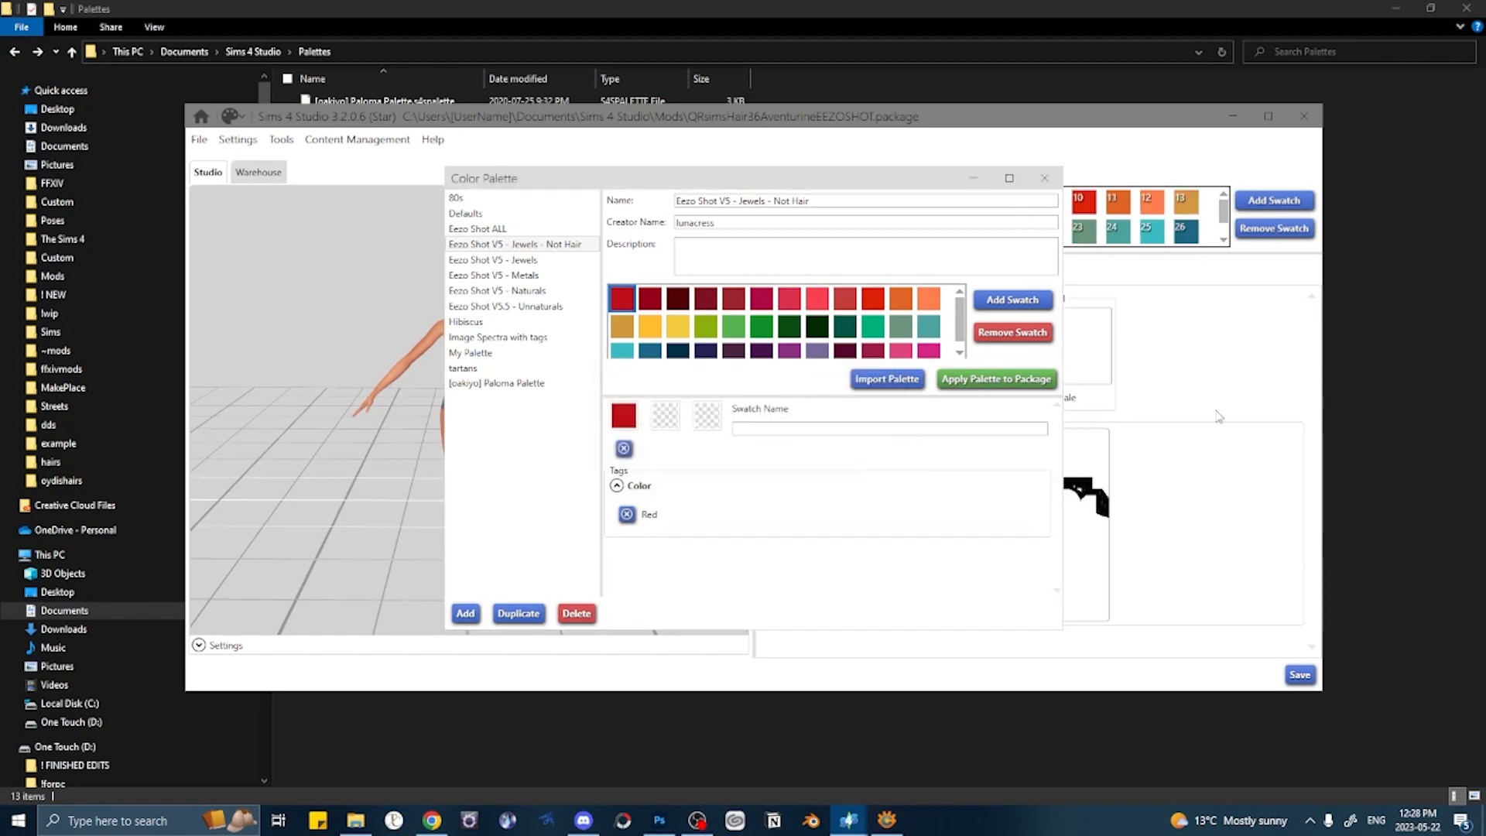
pyautogui.click(1045, 178)
pyautogui.scroll(1, 875, 206)
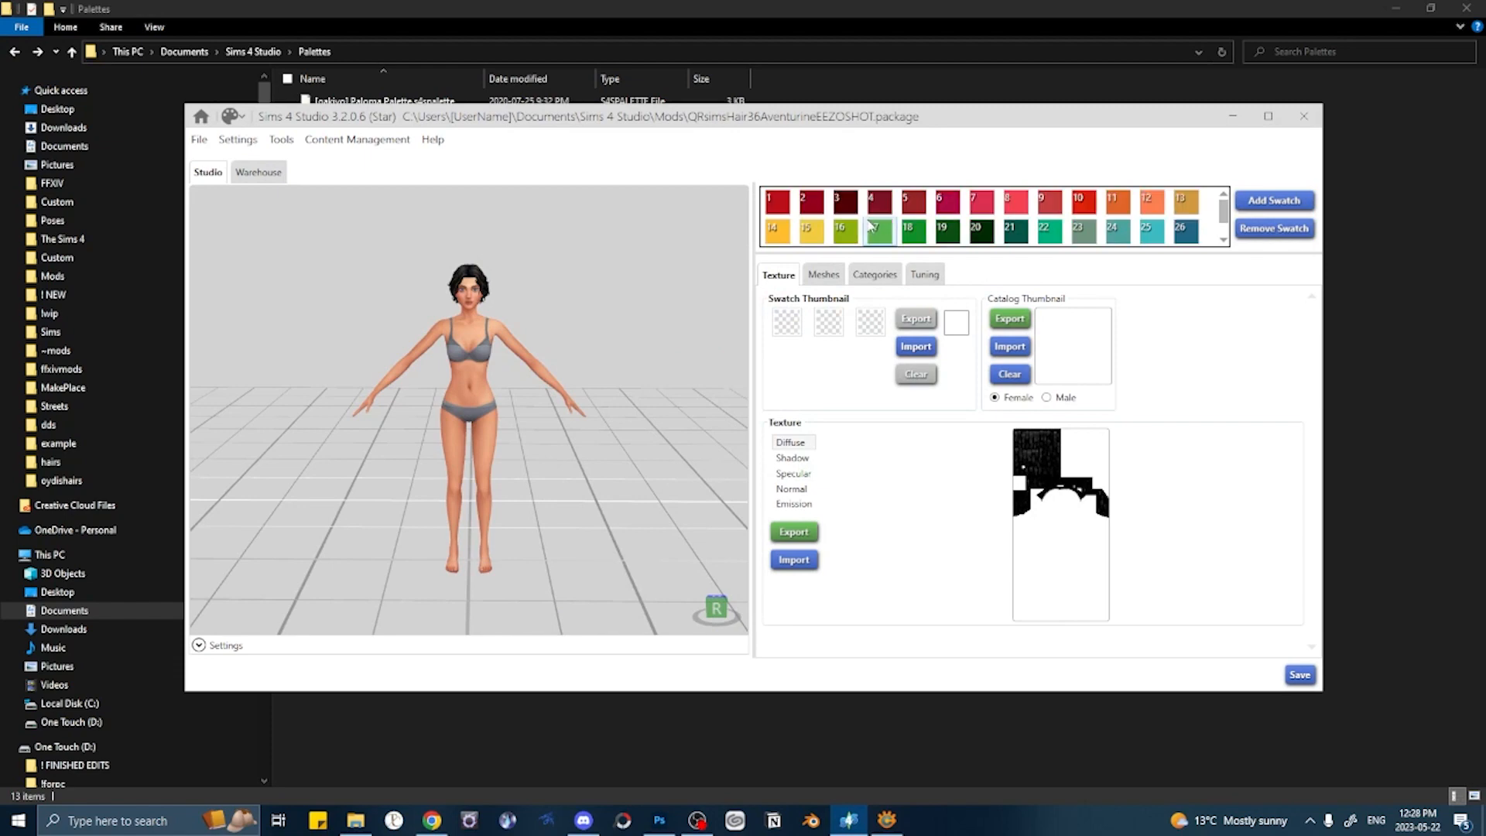
# - Apply the Eezo Shot ALL palette to the package and close the Color Palette tool
pyautogui.click(294, 145)
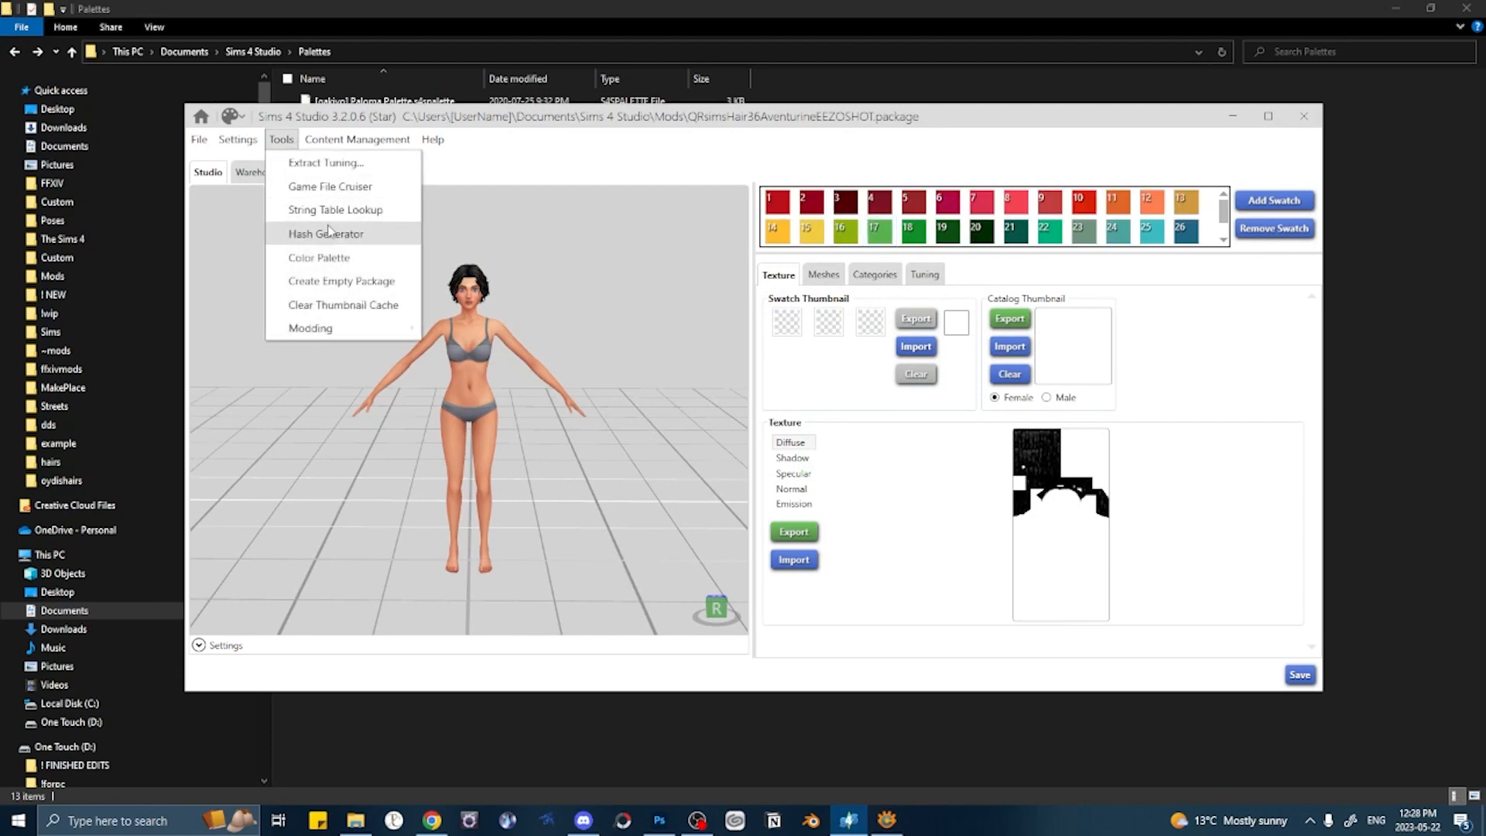
pyautogui.click(319, 257)
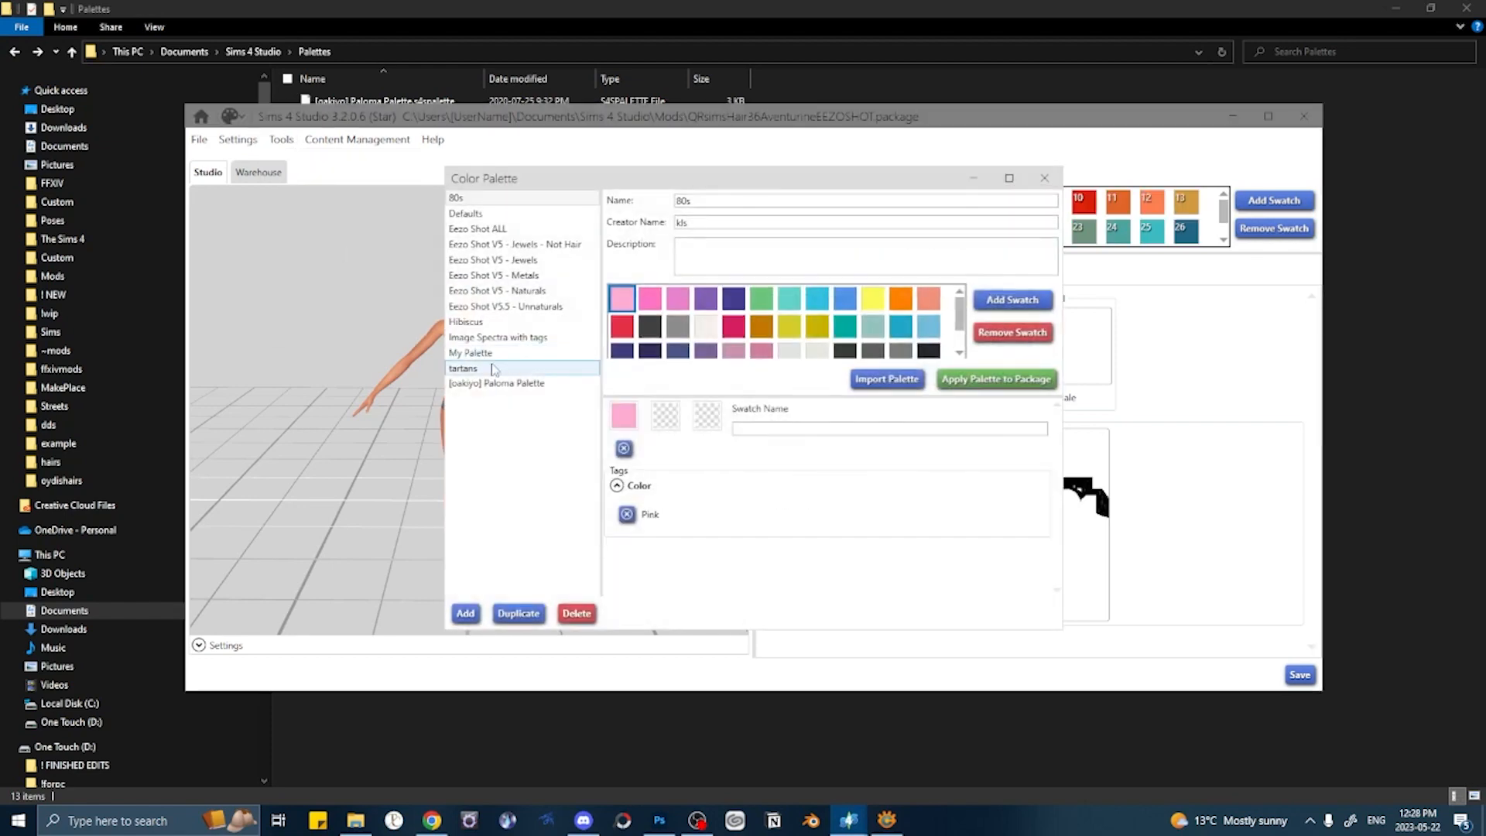
pyautogui.click(508, 232)
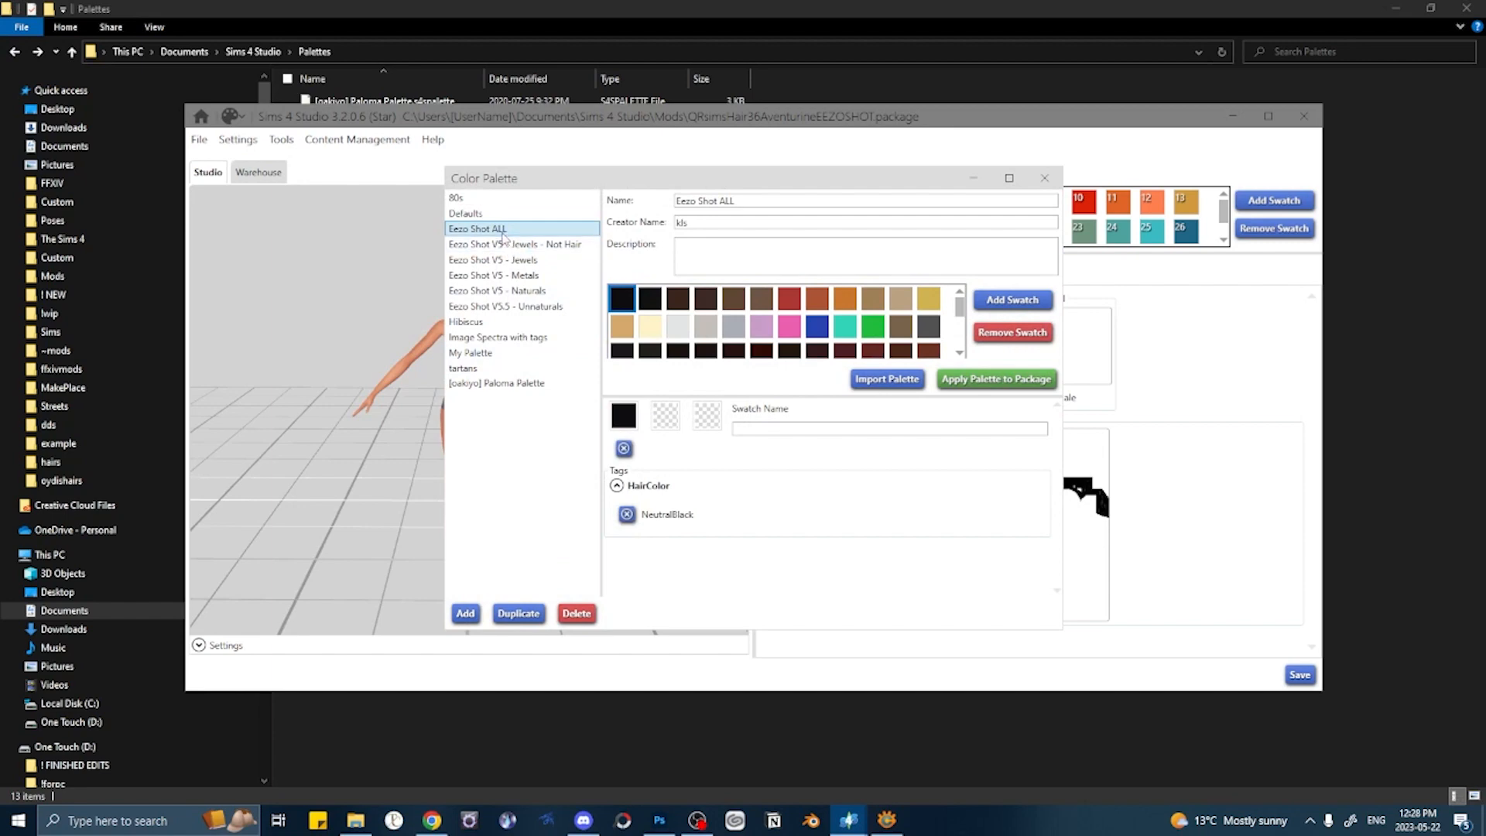
pyautogui.click(997, 378)
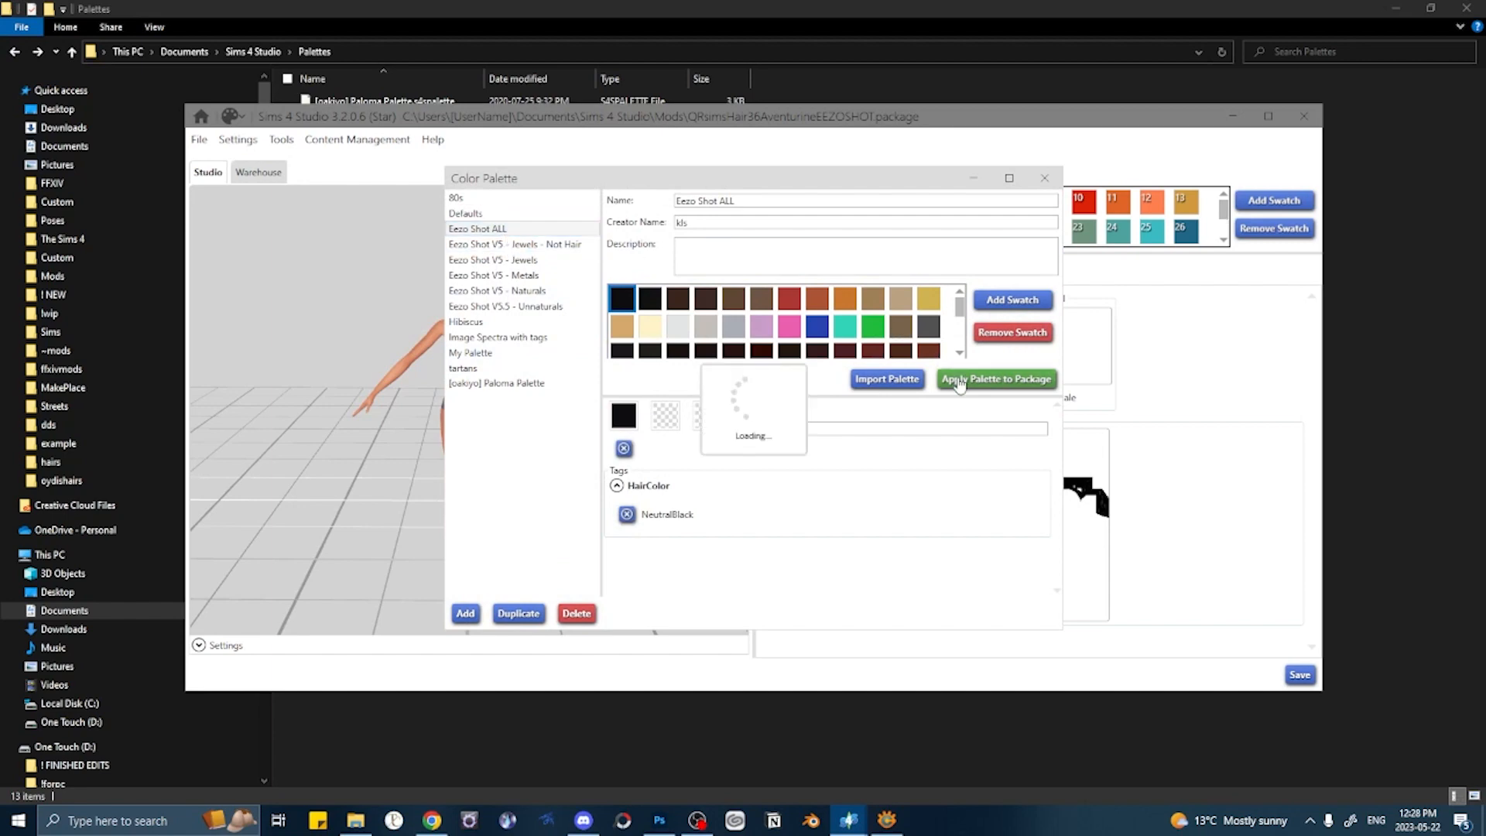
pyautogui.click(1045, 178)
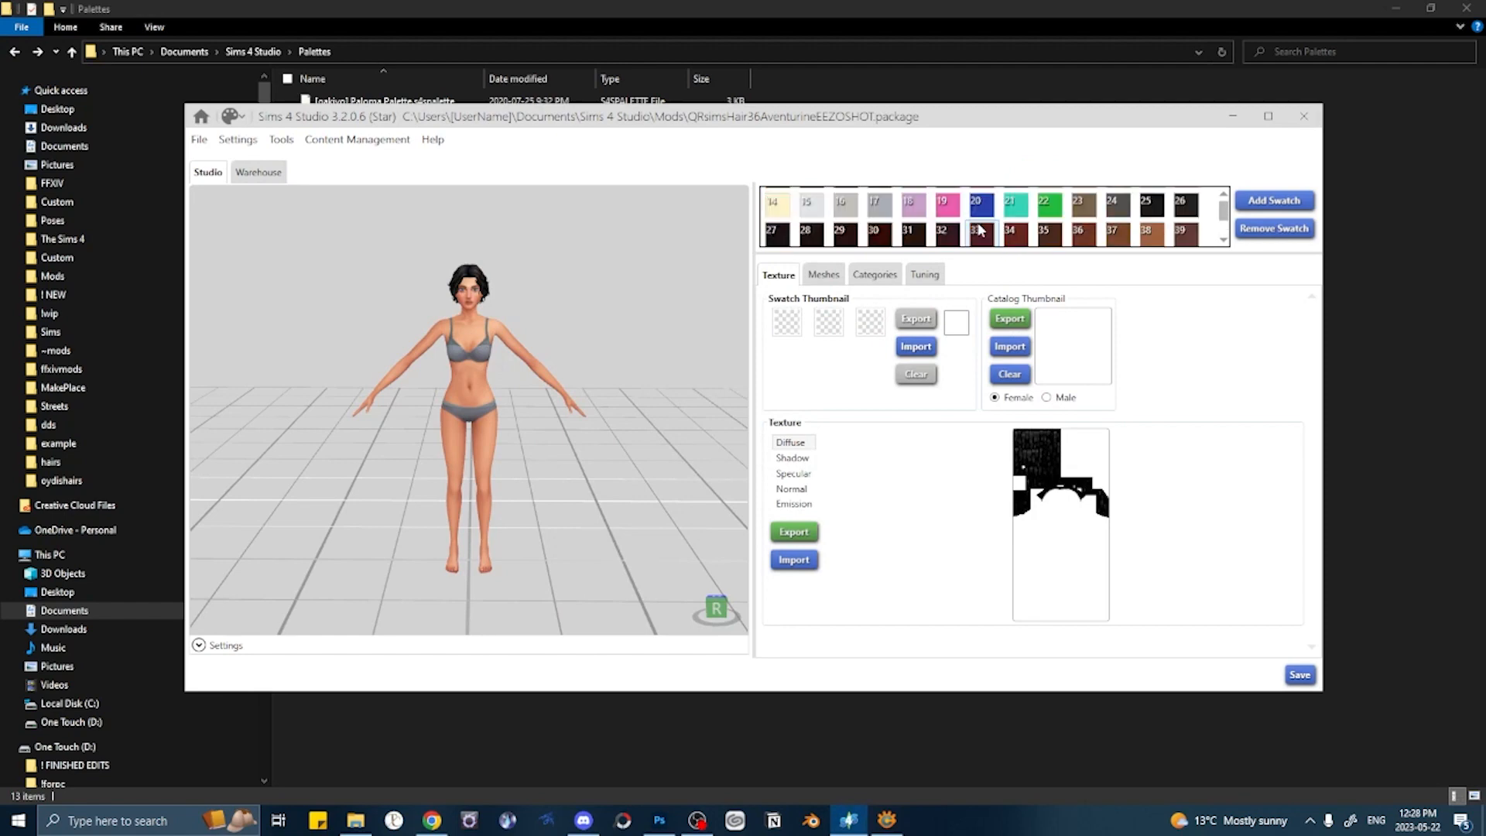
# - Look through the package's swatches and check the category flags and colour tag of swatch 69
pyautogui.scroll(4, 983, 231)
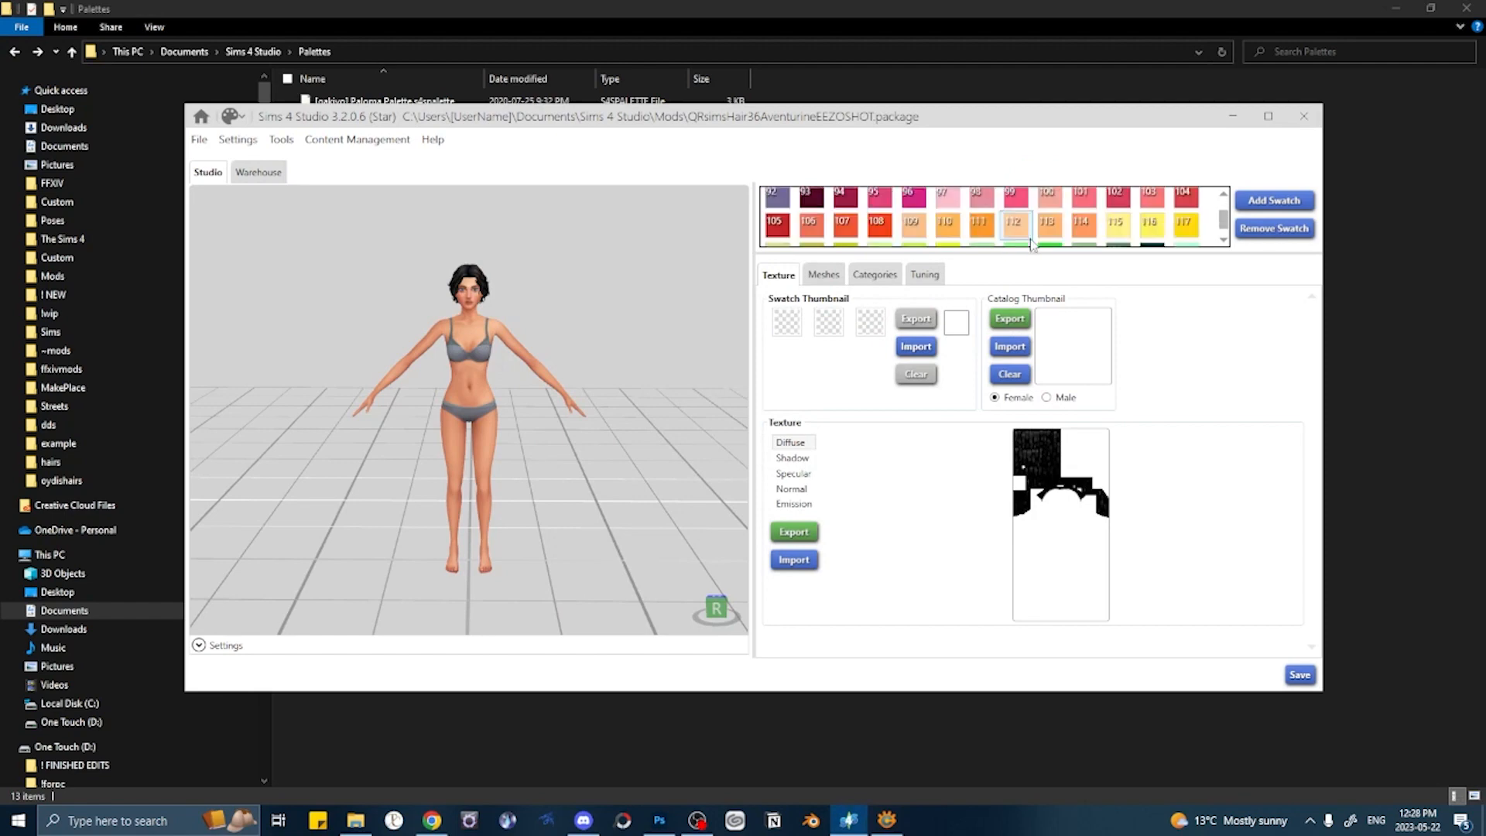
pyautogui.scroll(2, 890, 225)
pyautogui.click(882, 220)
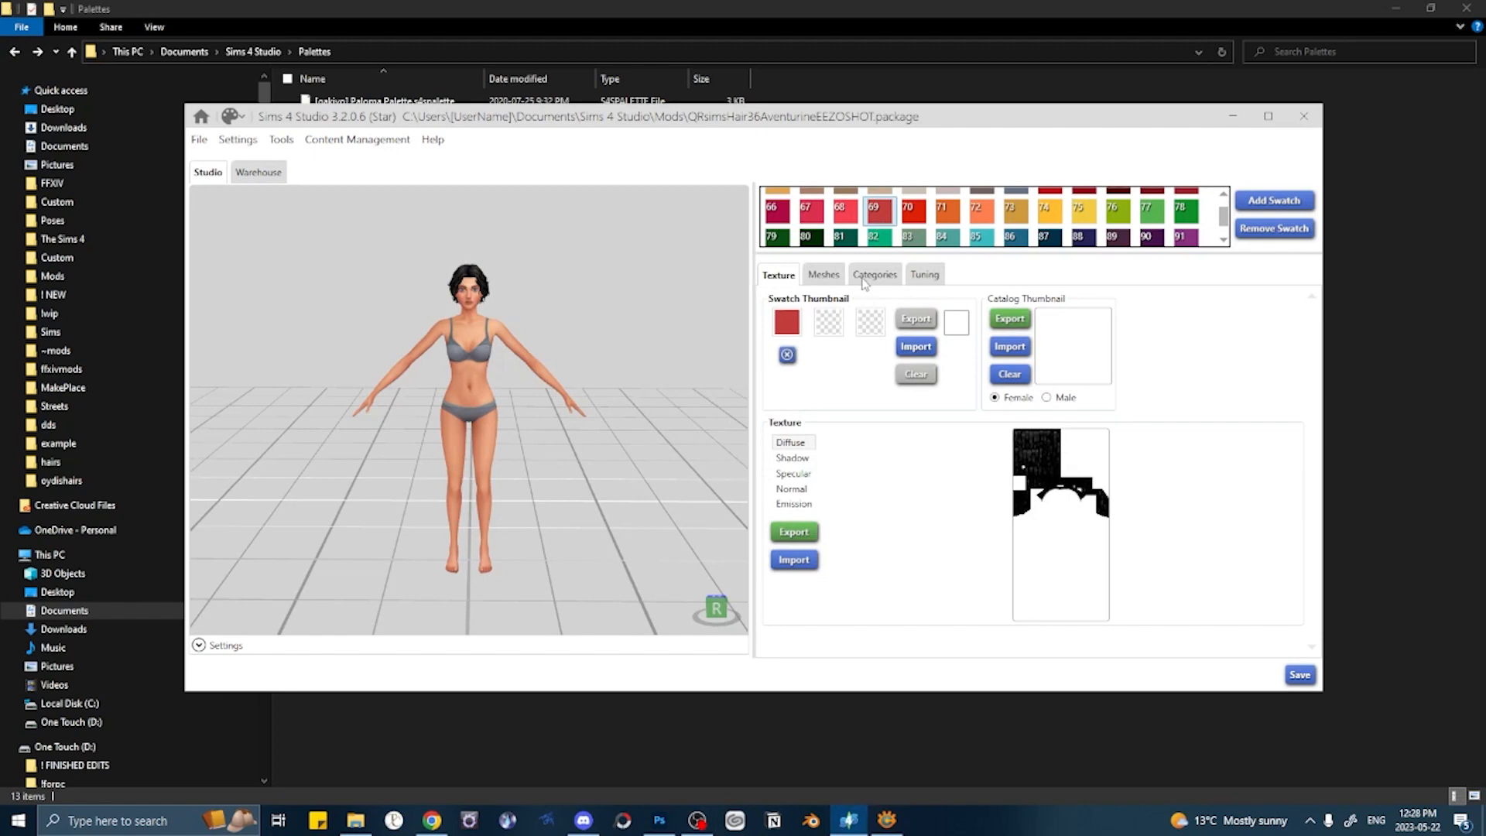
pyautogui.click(860, 277)
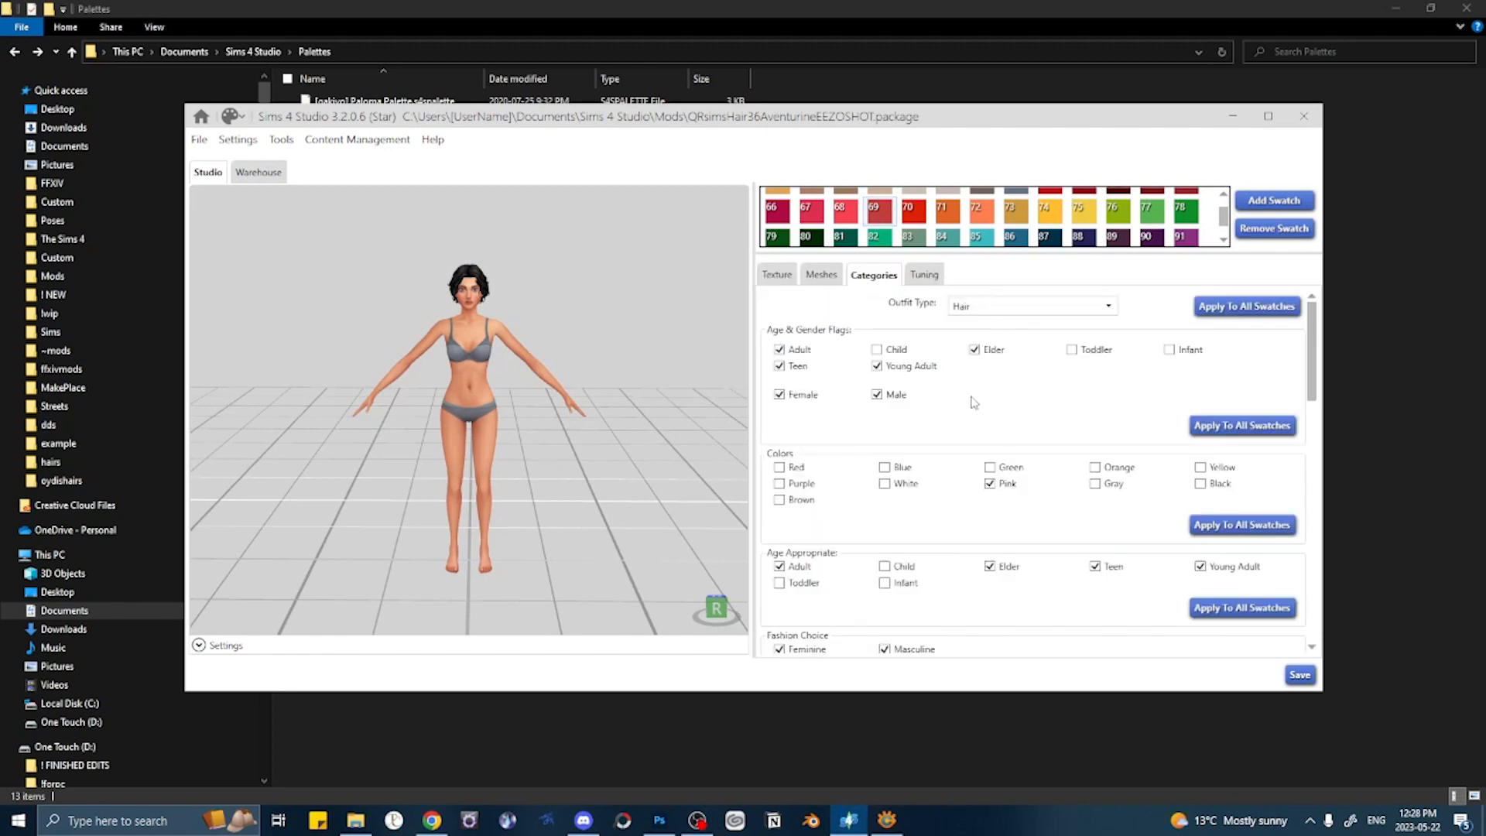
pyautogui.scroll(-2, 974, 402)
pyautogui.scroll(-1, 974, 401)
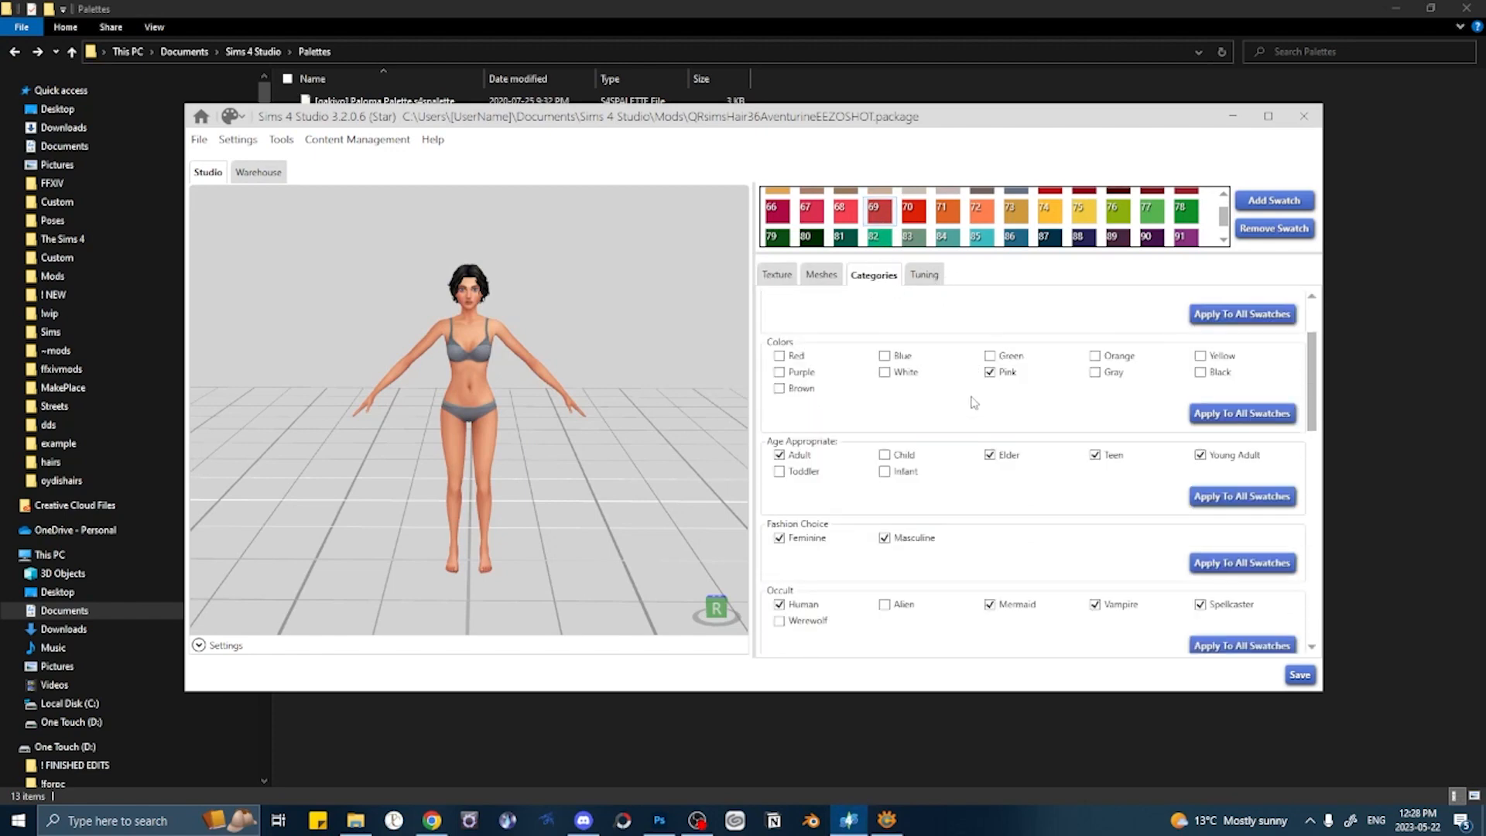
pyautogui.scroll(3, 974, 402)
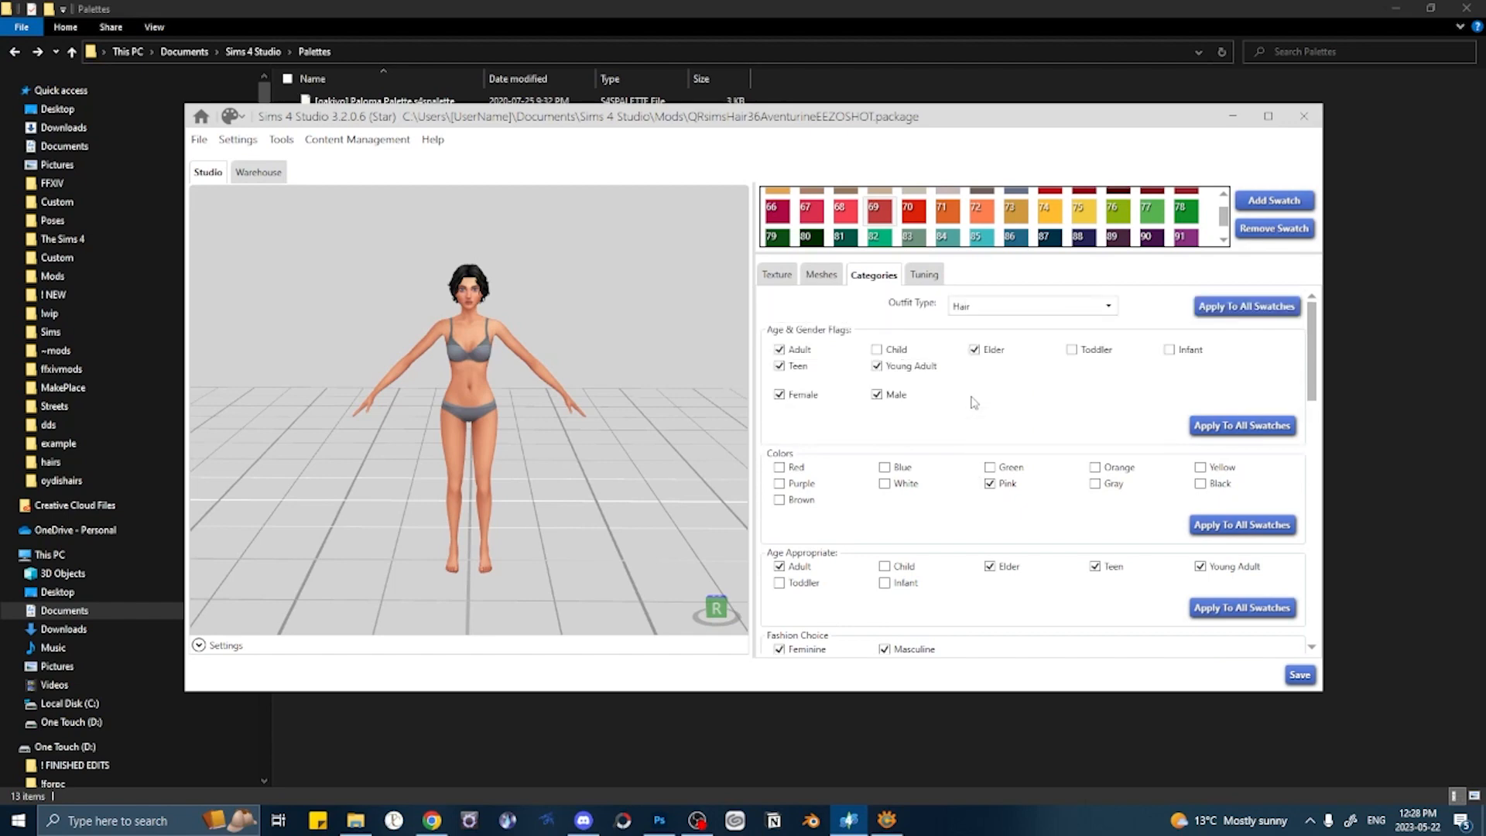
# - Check the category flags and colour tag of swatch 72
pyautogui.click(999, 214)
pyautogui.scroll(-6, 899, 347)
pyautogui.scroll(-8, 899, 348)
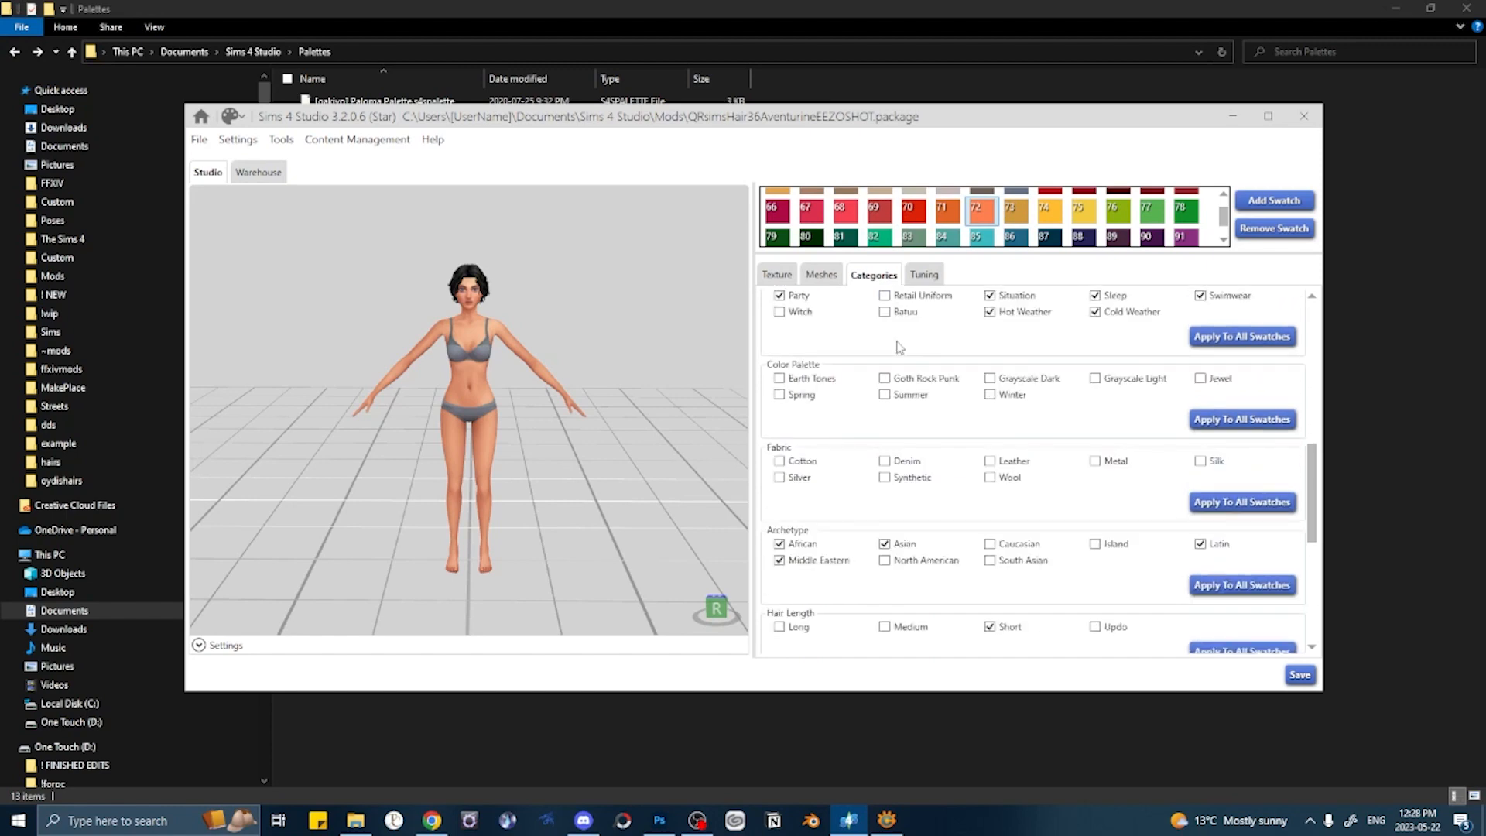
pyautogui.scroll(14, 899, 348)
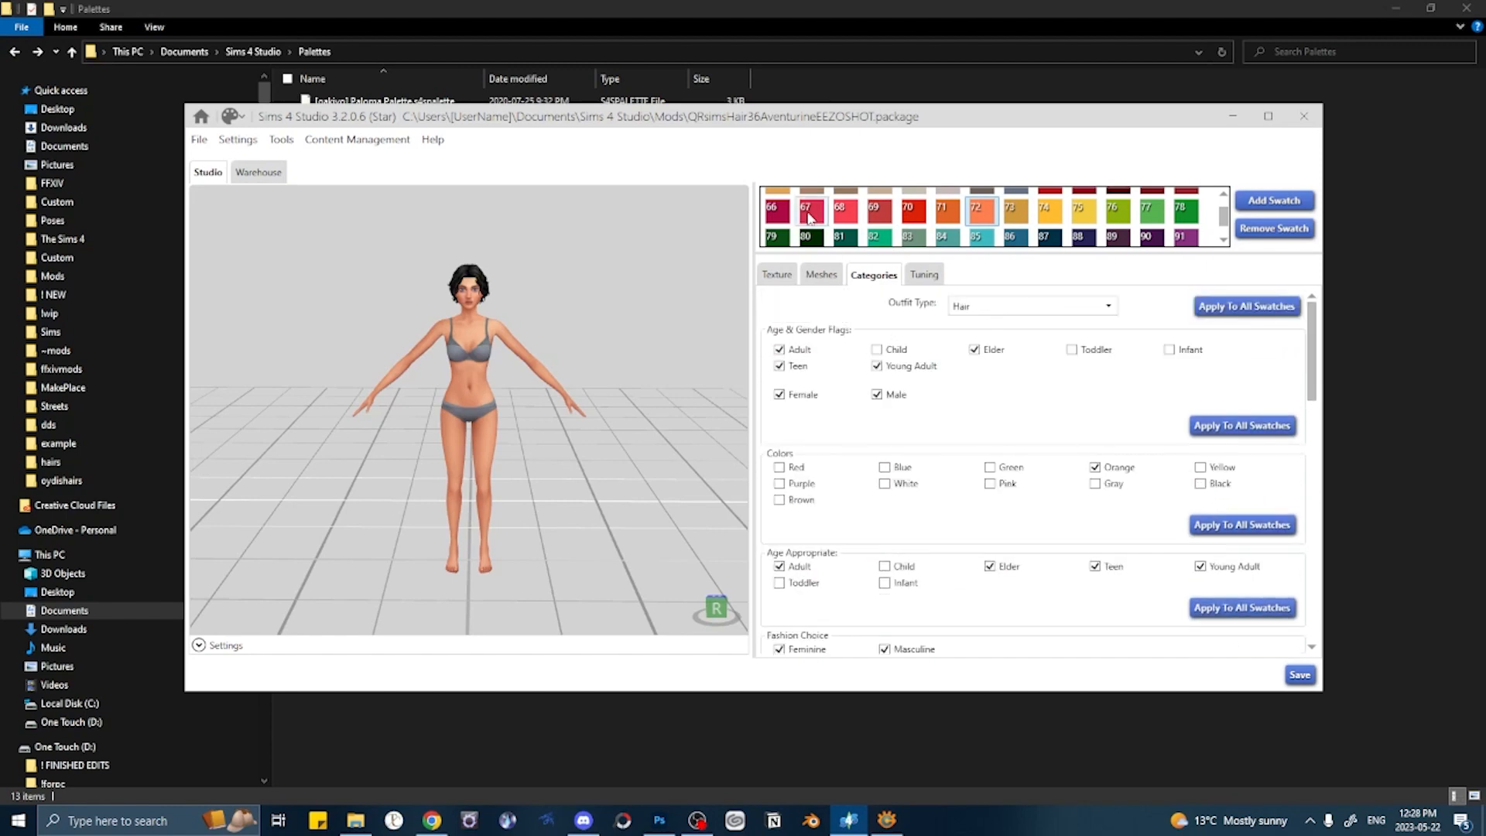
# - Enlarge the swatch list and look through the package's full range of swatches
pyautogui.click(786, 217)
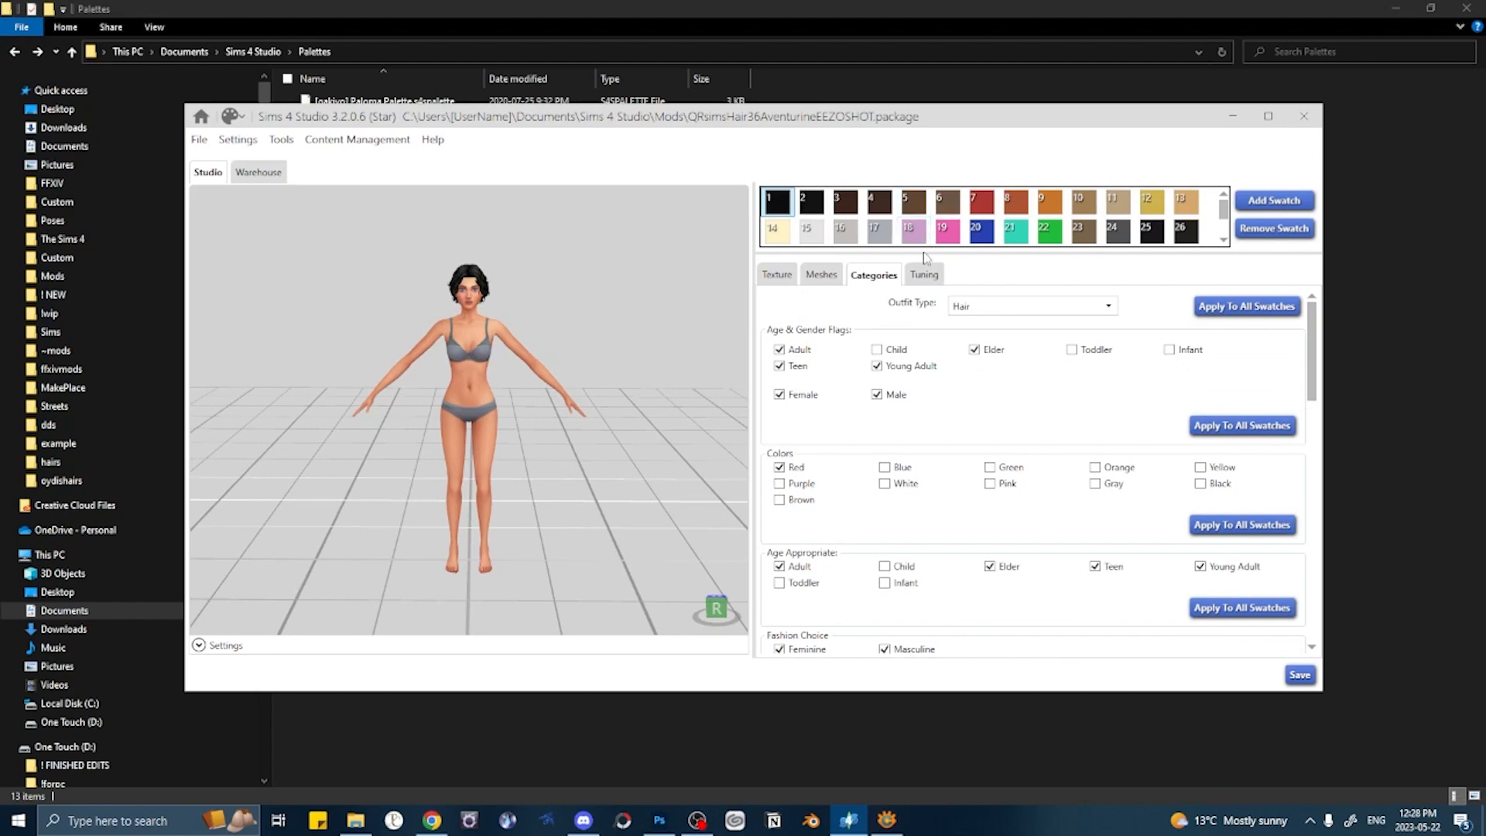
pyautogui.moveTo(921, 263)
pyautogui.scroll(-5, 923, 280)
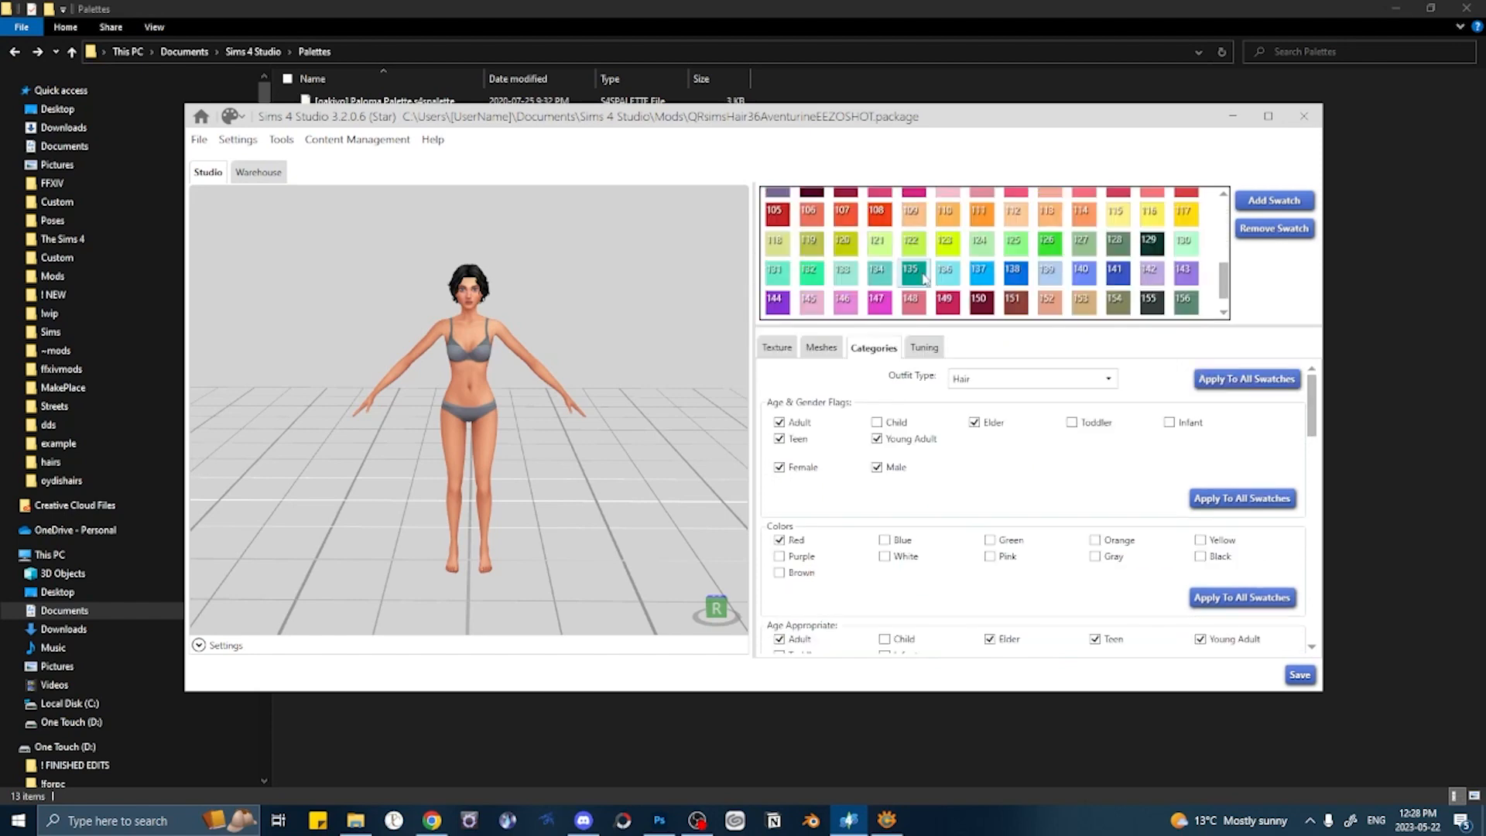
pyautogui.click(923, 280)
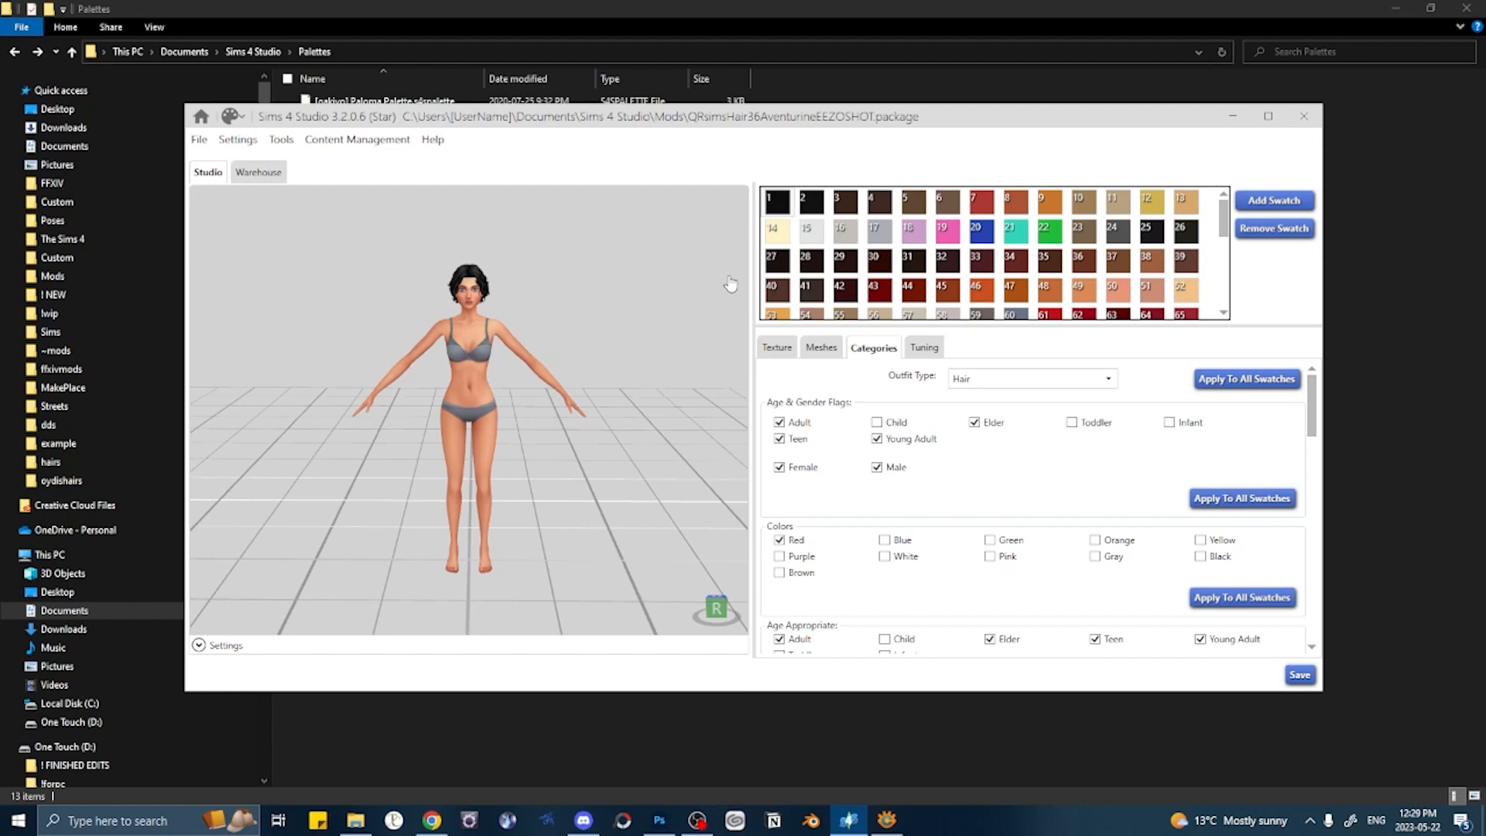
# - Save the QRsimsHair36AventurineEEZOSHOT package and minimise Sims 4 Studio
pyautogui.hotkey('ctrl', 's')
pyautogui.click(784, 462)
pyautogui.click(1231, 116)
# - Create a folder named QRsimsHair36AventurineEEZOSHOTResources in the Sims 4 Studio Mods folder
pyautogui.click(130, 279)
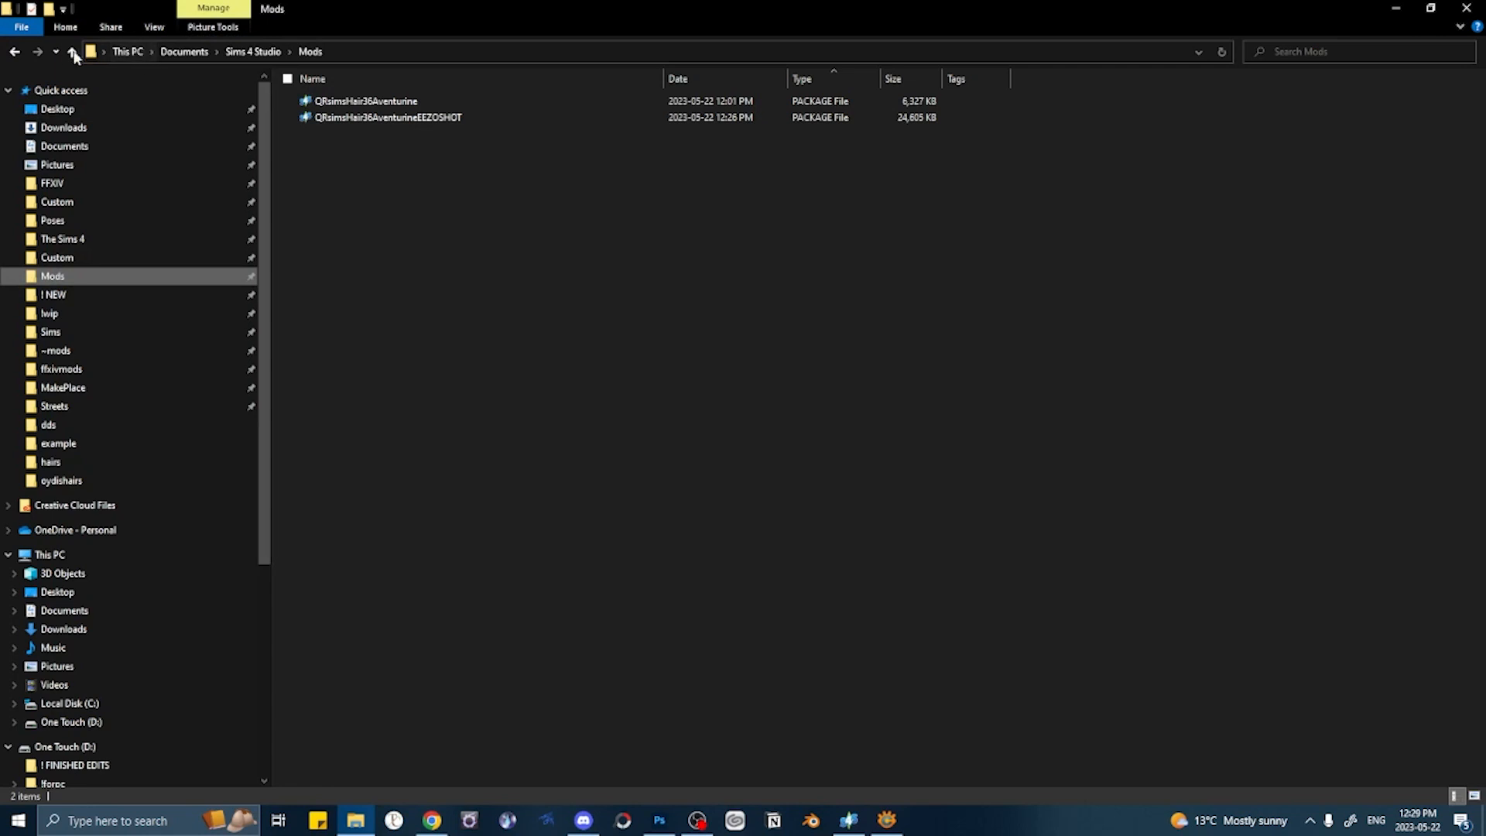
pyautogui.click(48, 9)
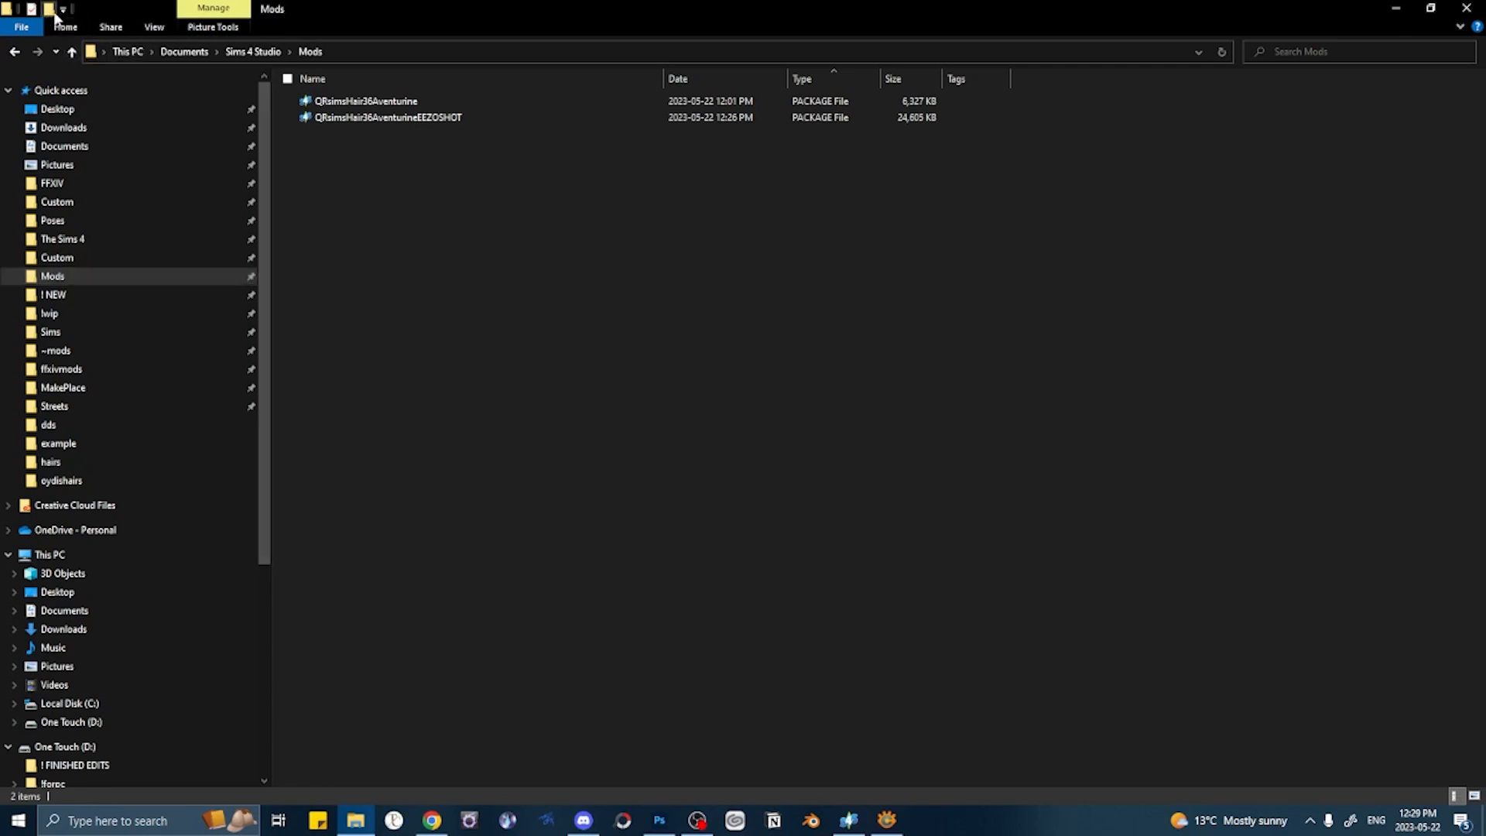
pyautogui.click(345, 194)
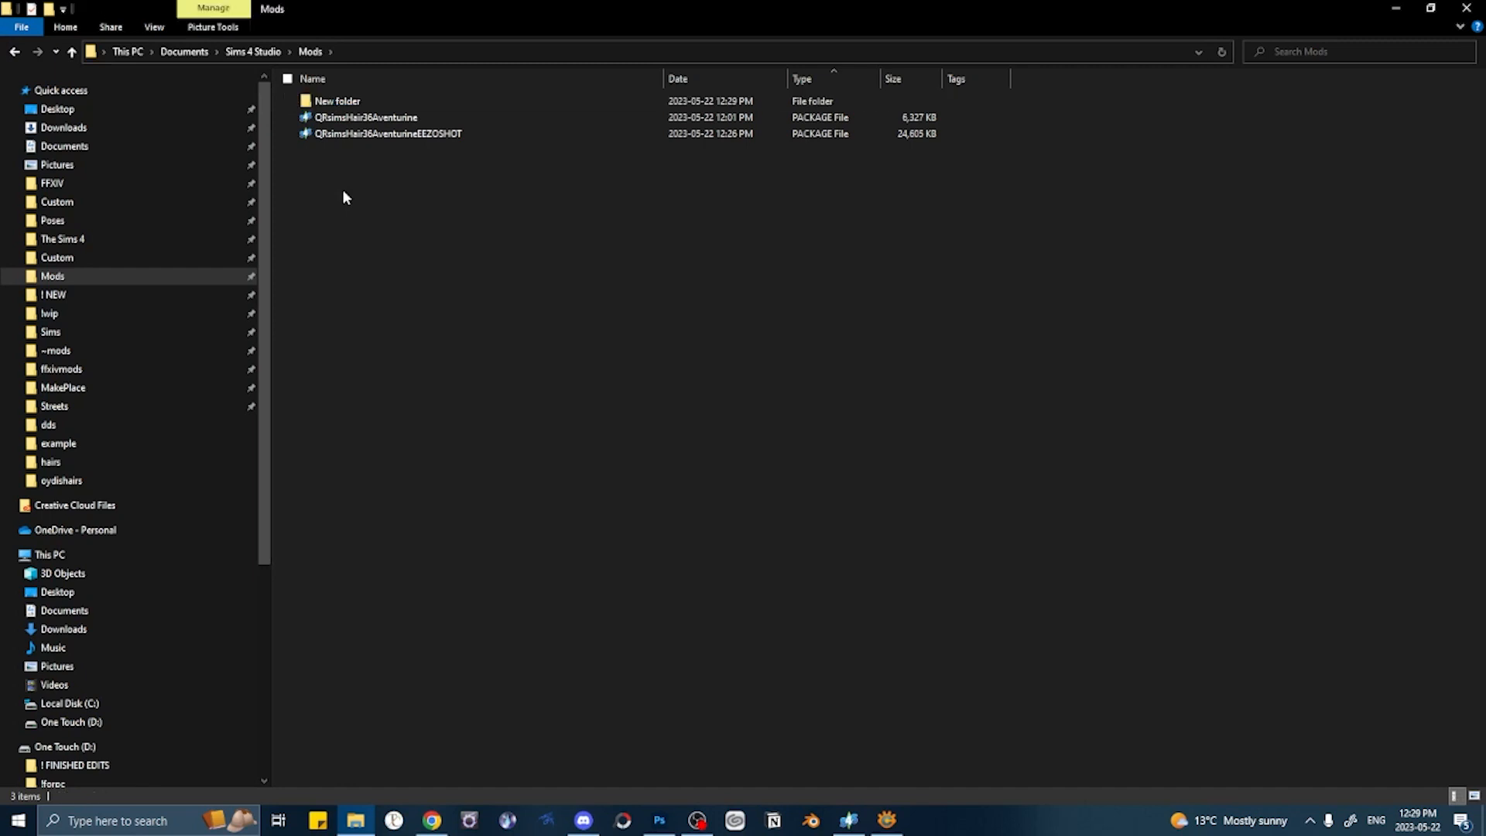
pyautogui.click(387, 135)
pyautogui.press('F2')
pyautogui.hotkey('ctrl', 'c')
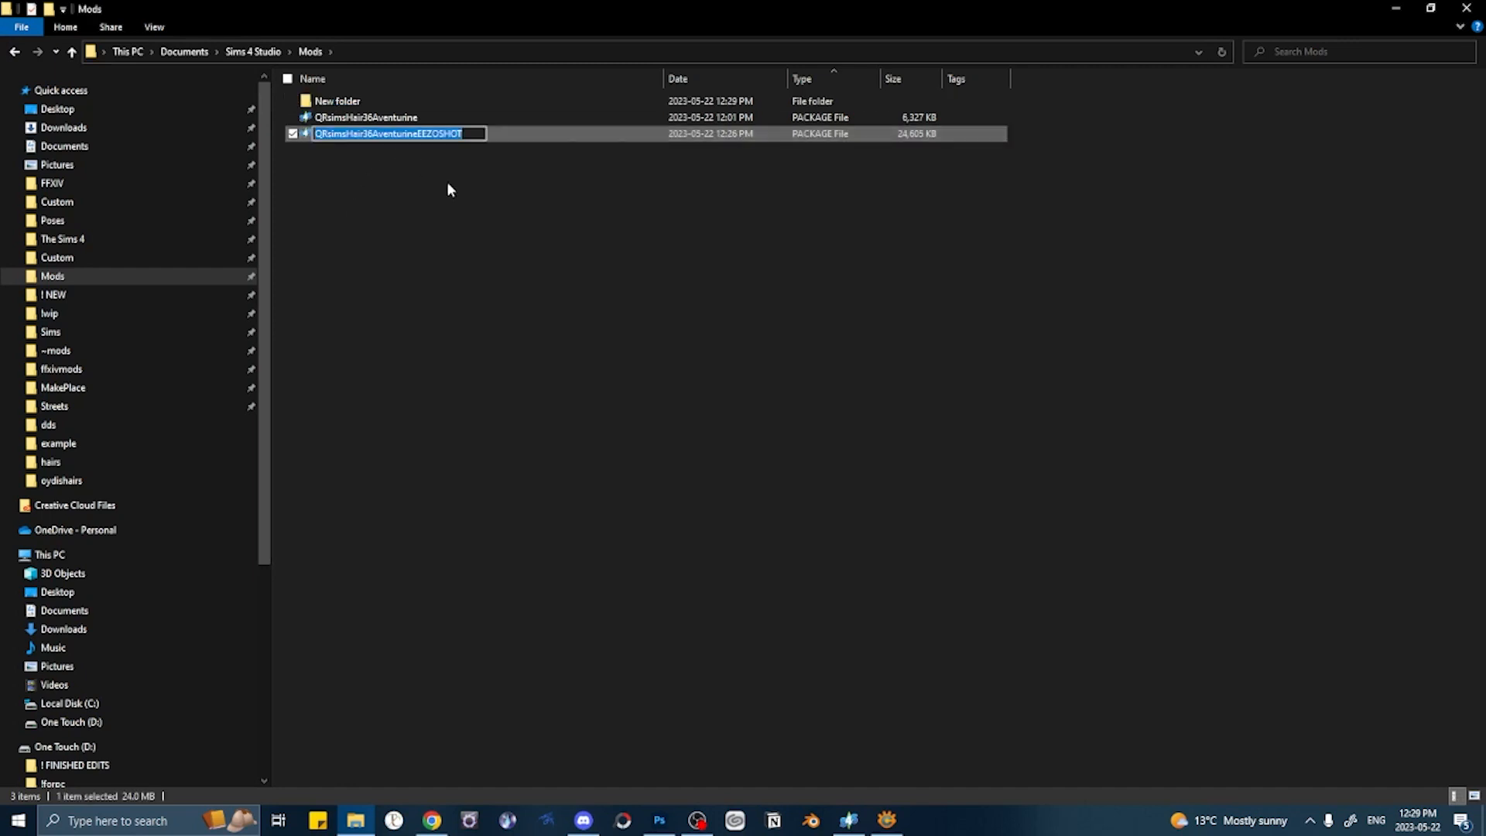
pyautogui.click(360, 118)
pyautogui.click(343, 103)
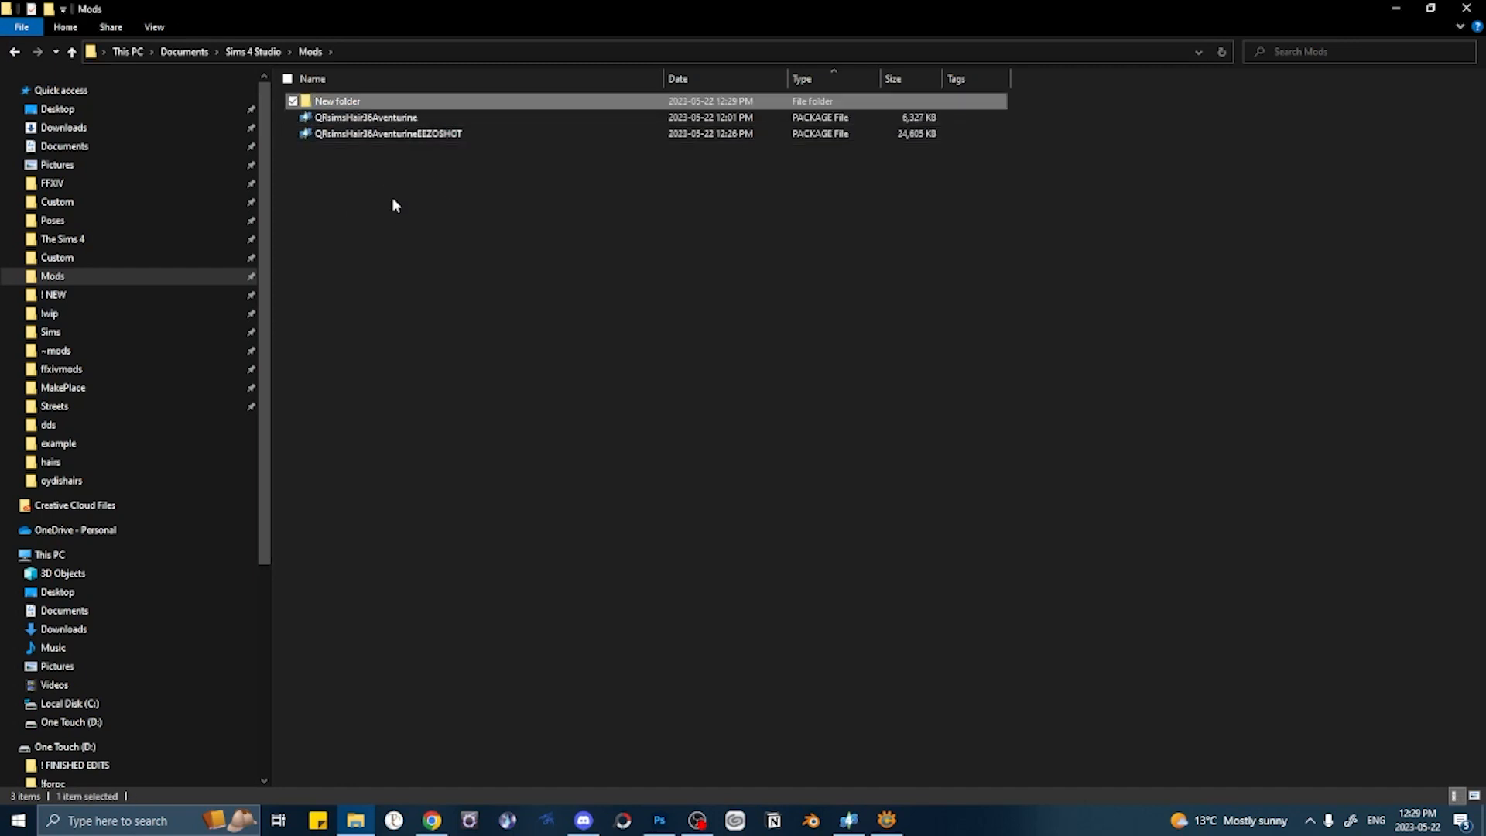
pyautogui.press('F2')
pyautogui.hotkey('ctrl', 'v')
pyautogui.write('Re')
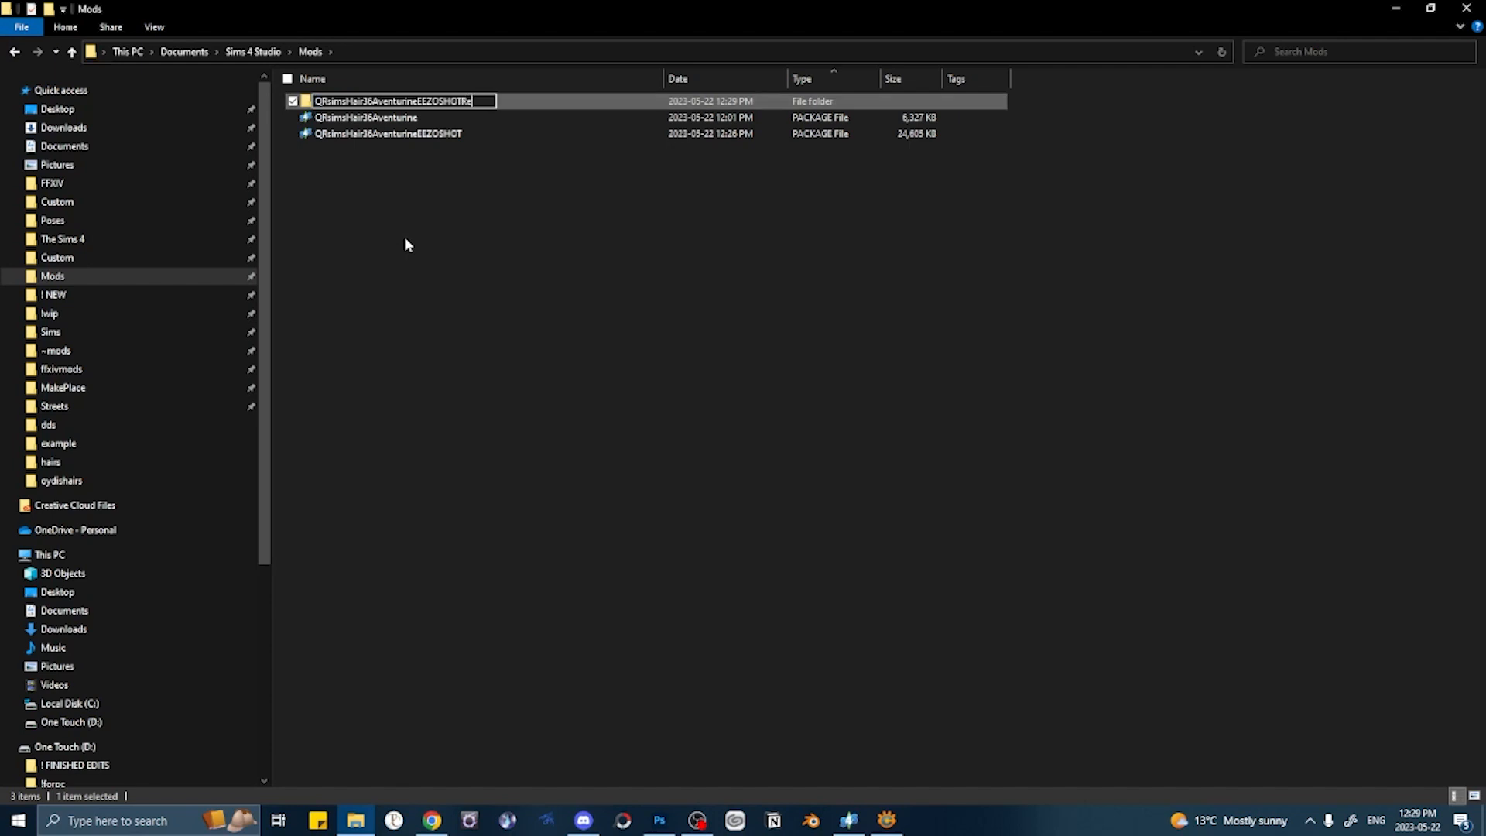
pyautogui.write('sources')
pyautogui.press('Return')
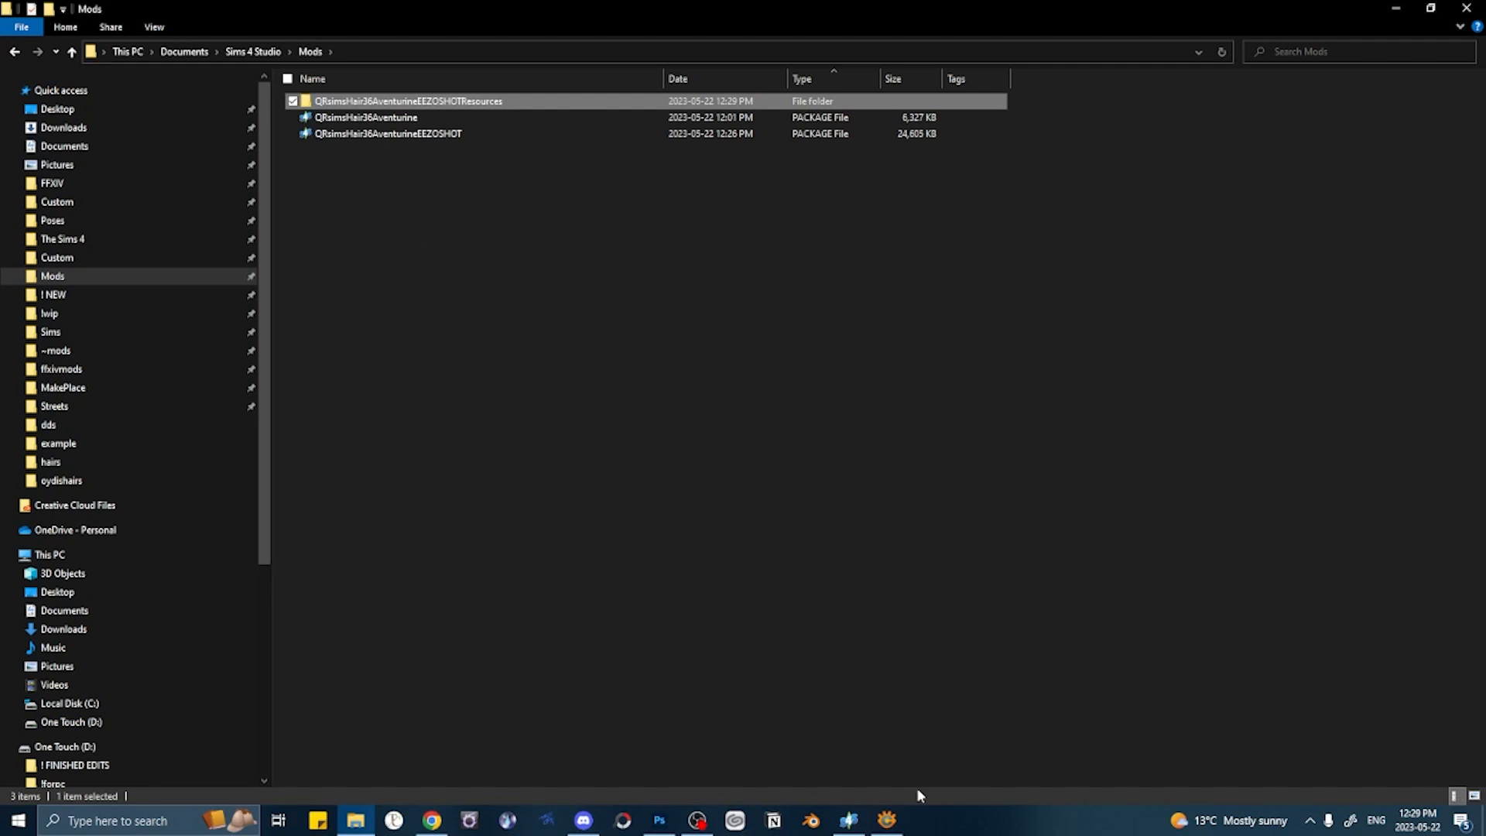
# - Switch to XnConvert and load the dds folder of swatch textures from the hairs folder as input
pyautogui.click(887, 820)
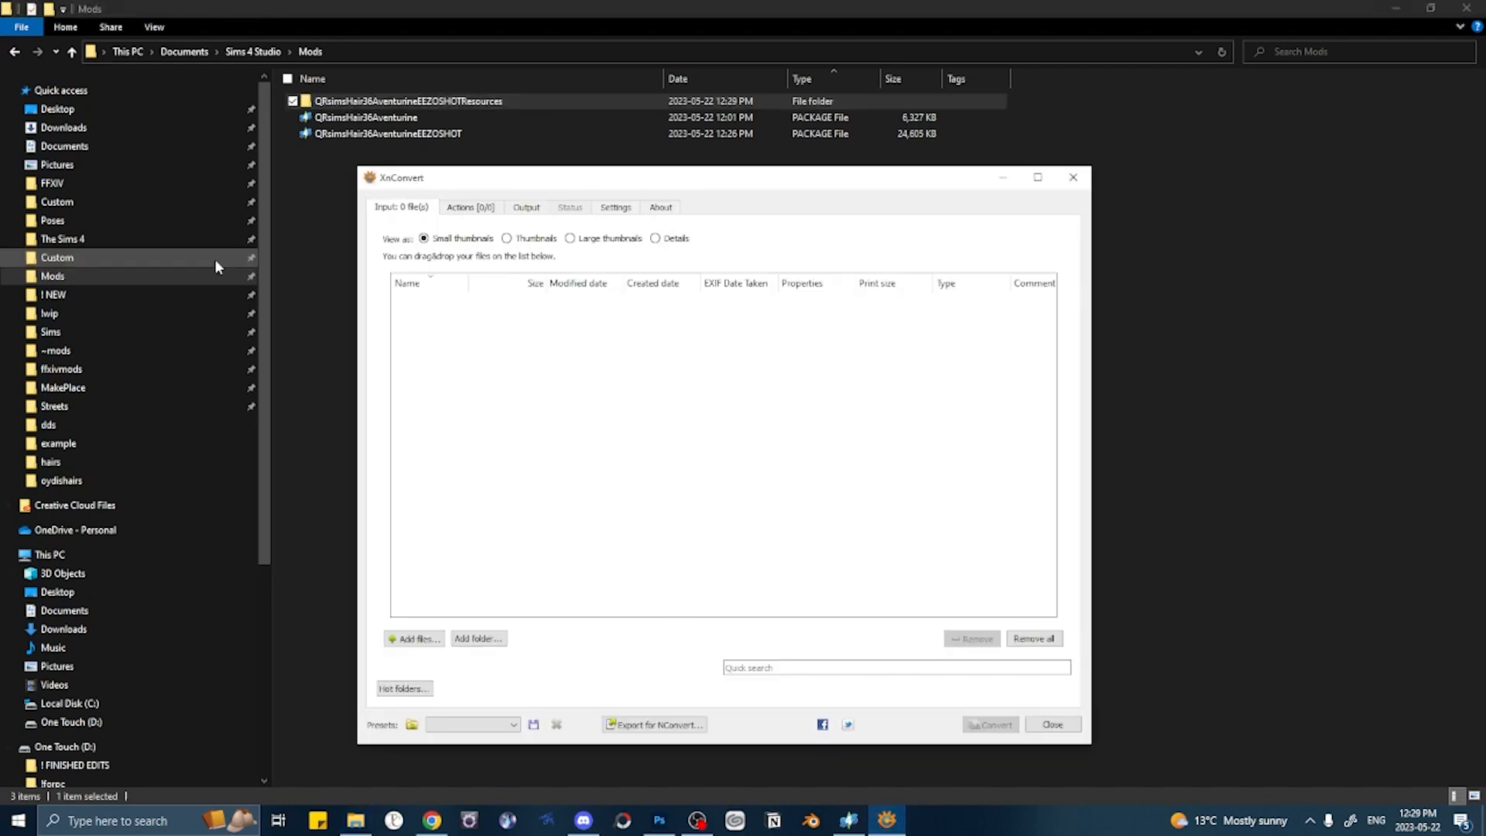
pyautogui.click(85, 459)
pyautogui.doubleClick(410, 116)
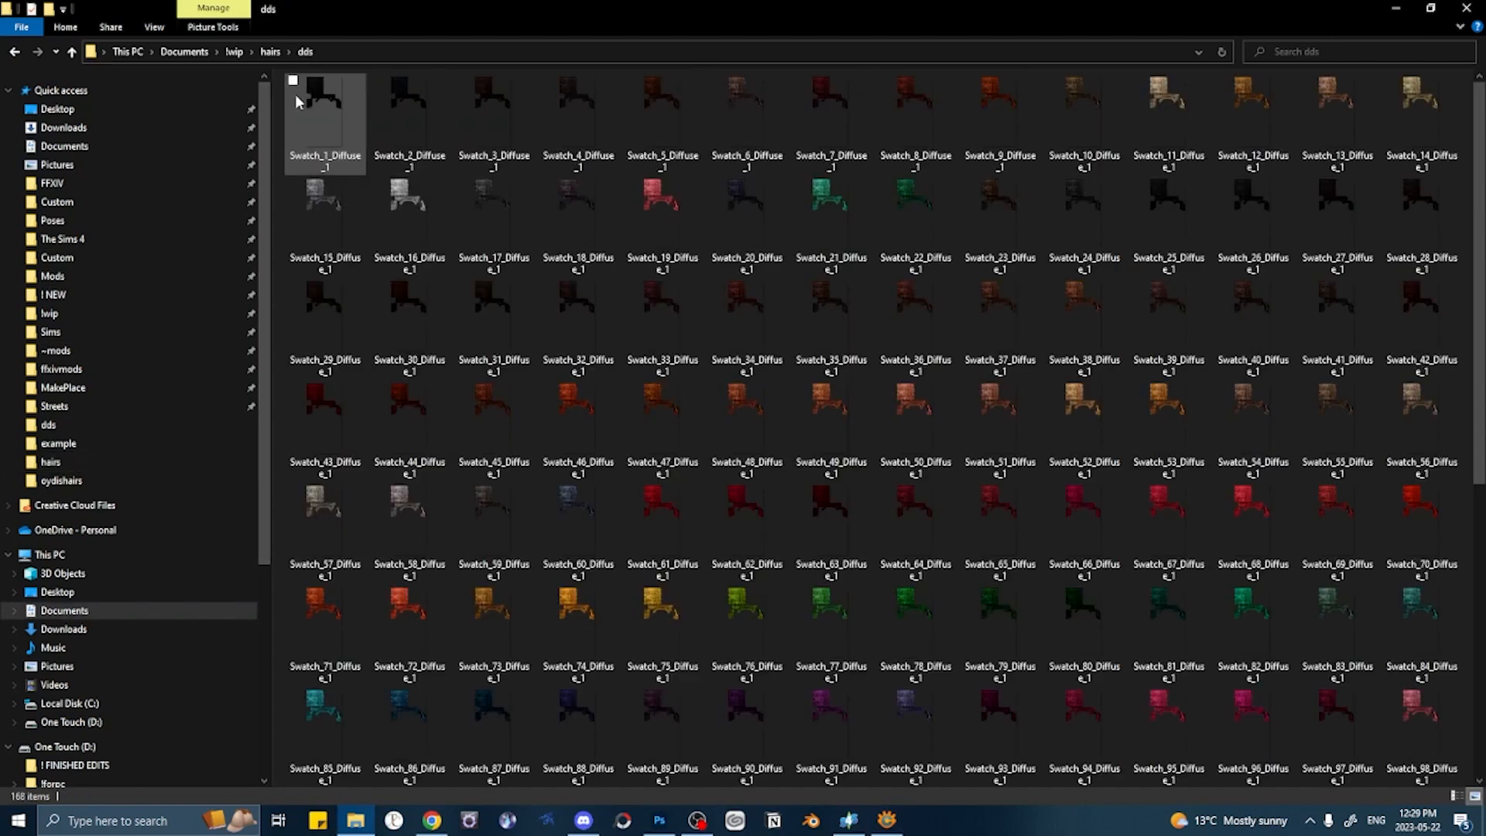
pyautogui.scroll(-5, 402, 225)
pyautogui.scroll(5, 401, 224)
pyautogui.click(270, 51)
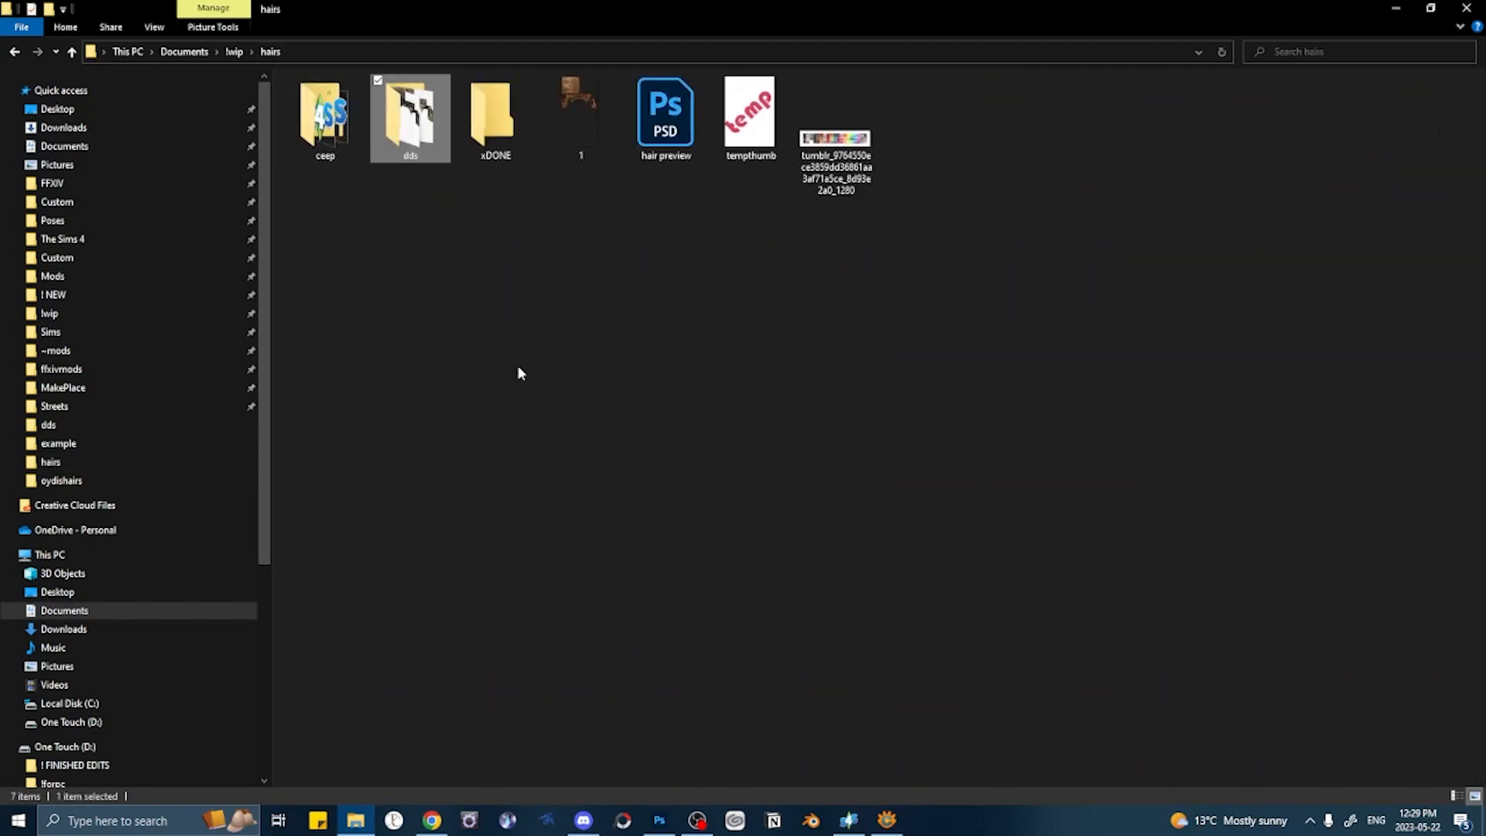
pyautogui.click(843, 774)
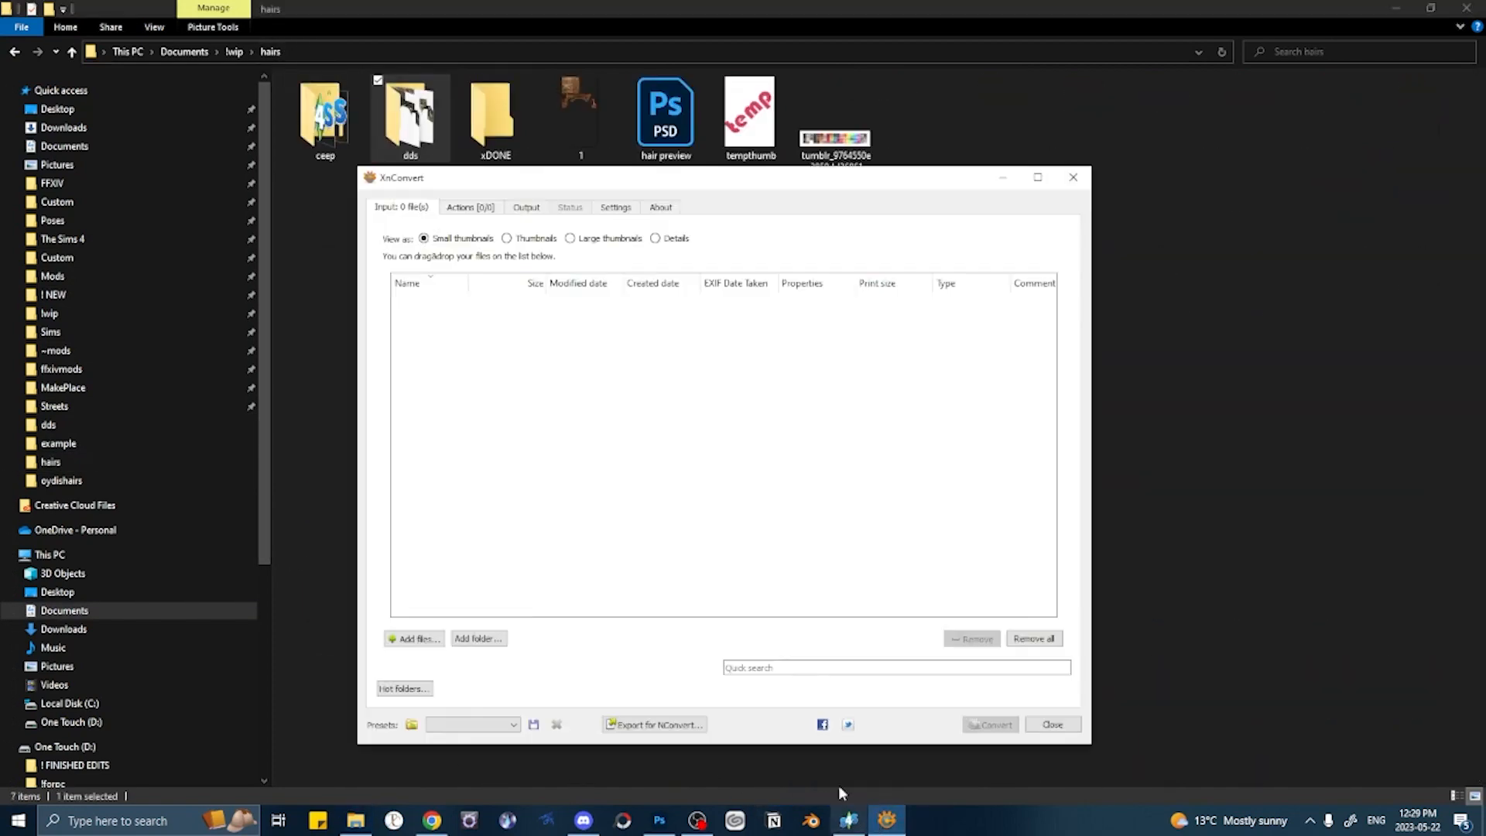
pyautogui.moveTo(410, 116); pyautogui.dragTo(500, 443)
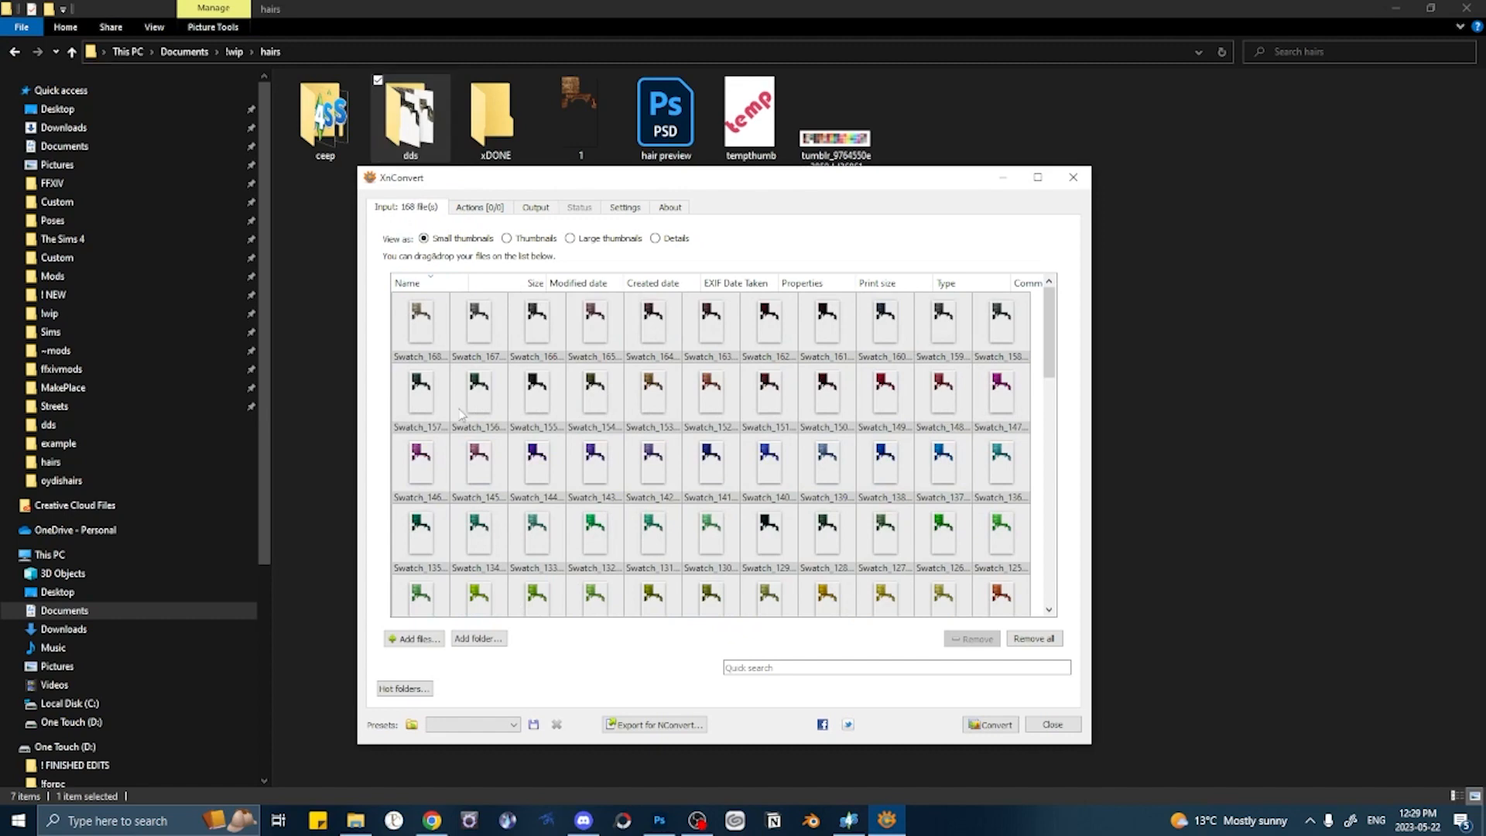
pyautogui.click(478, 639)
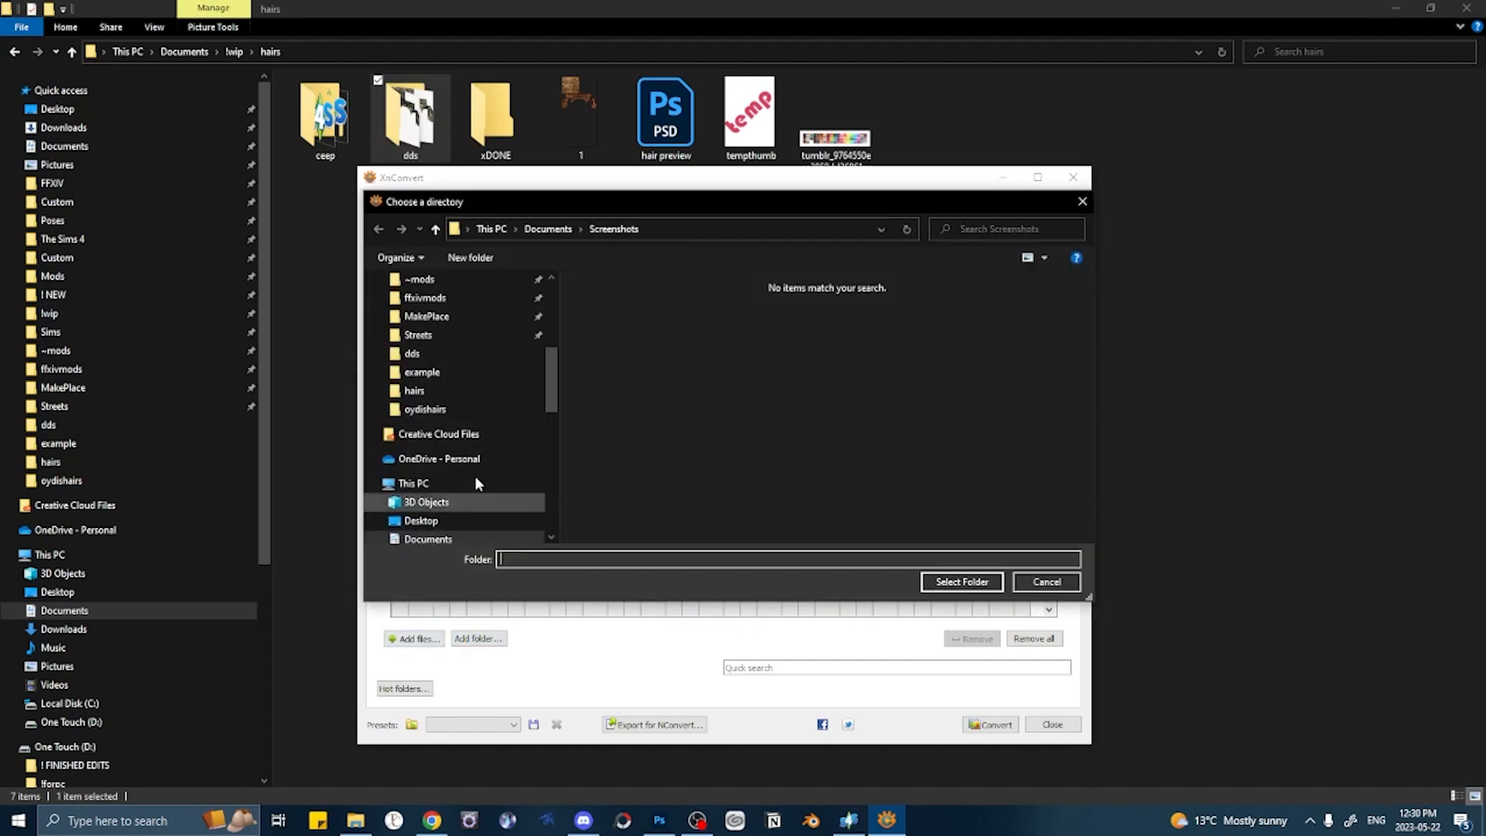
pyautogui.click(1077, 181)
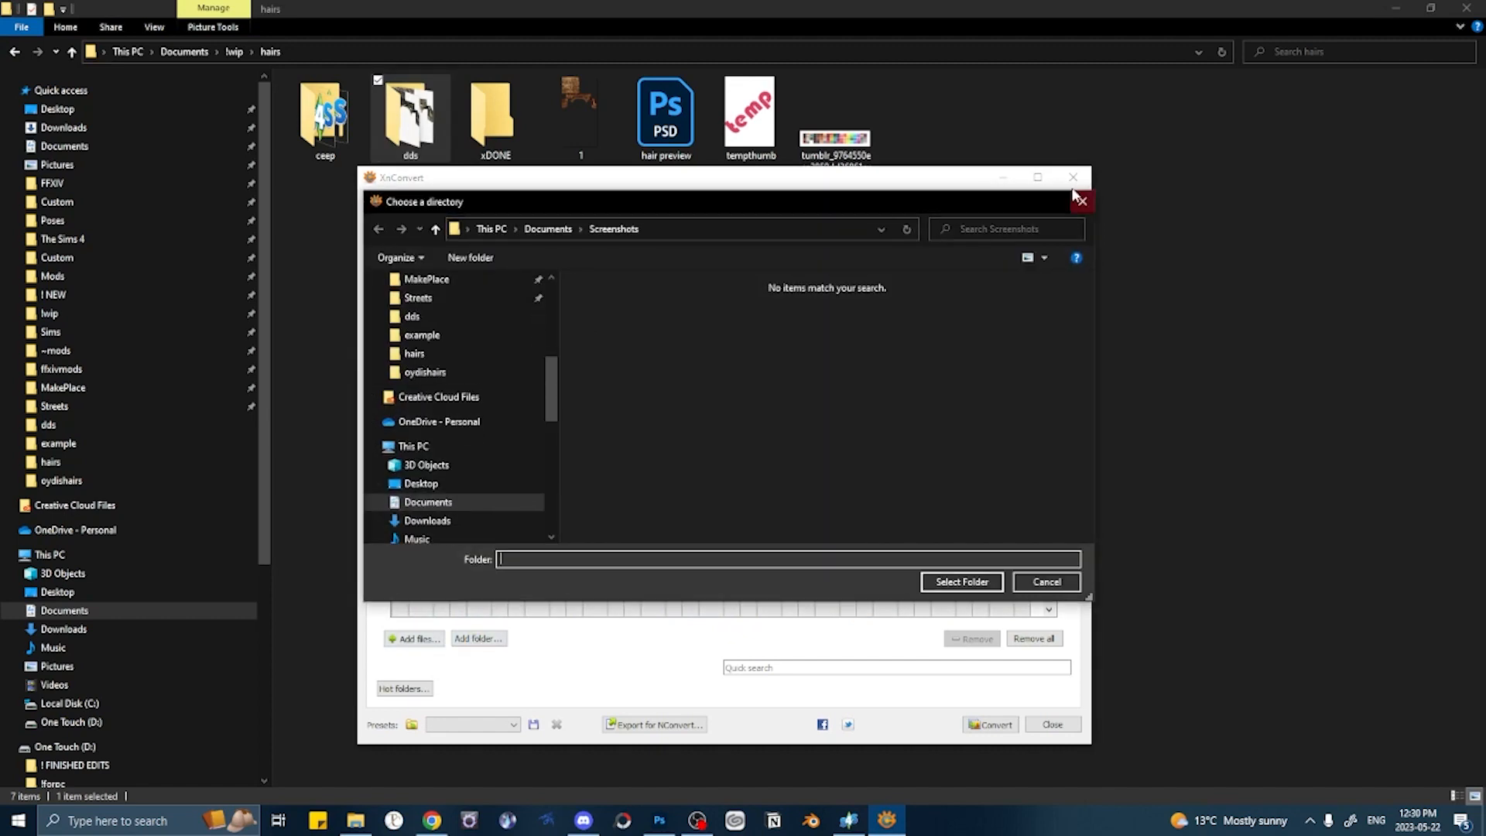
pyautogui.click(1082, 202)
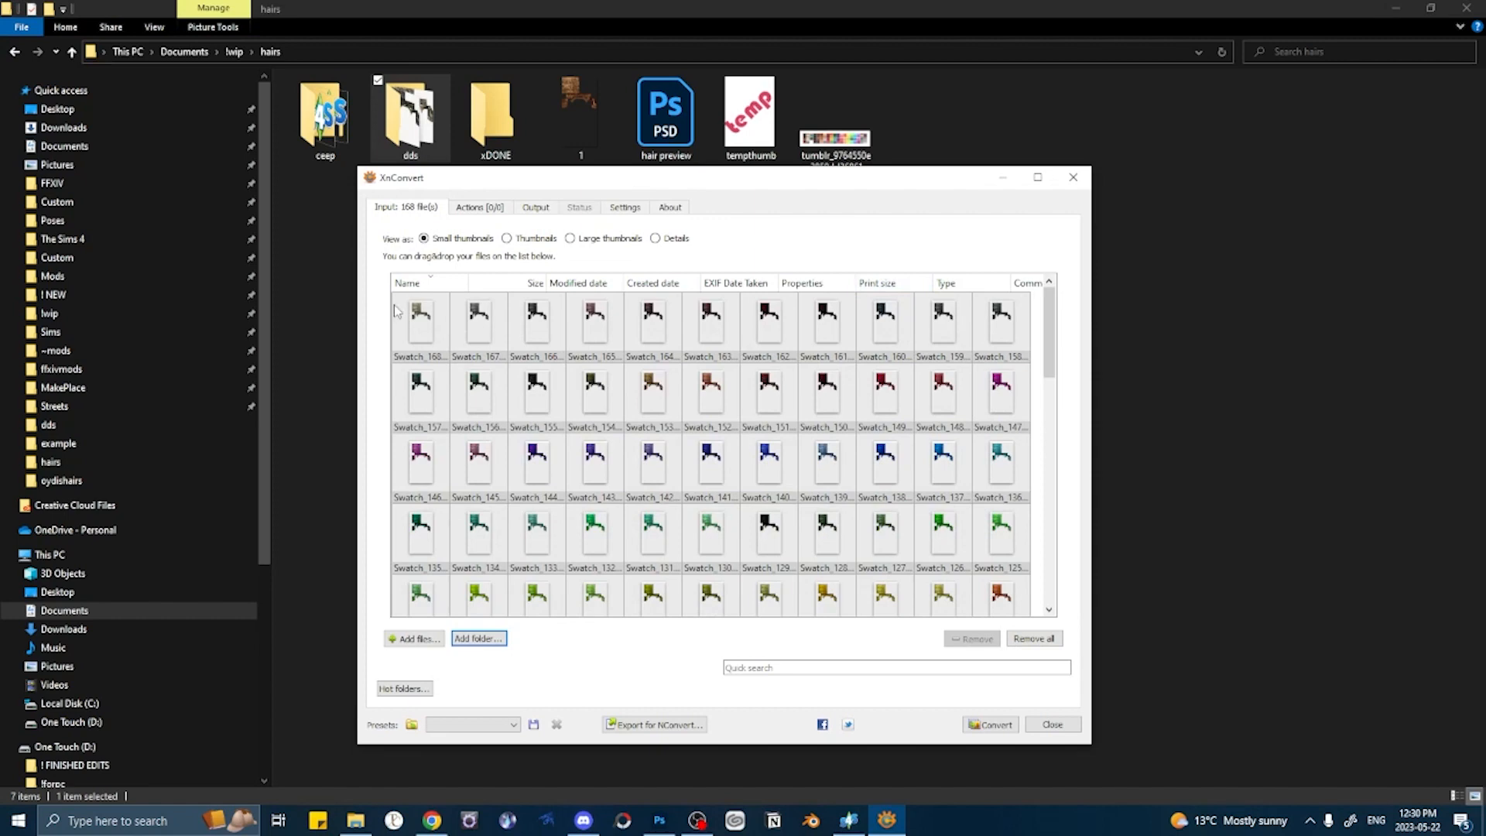
# - Set the output folder to QRsimsHair36AventurineEEZOSHOTResources and convert all loaded textures to PNG
pyautogui.click(534, 208)
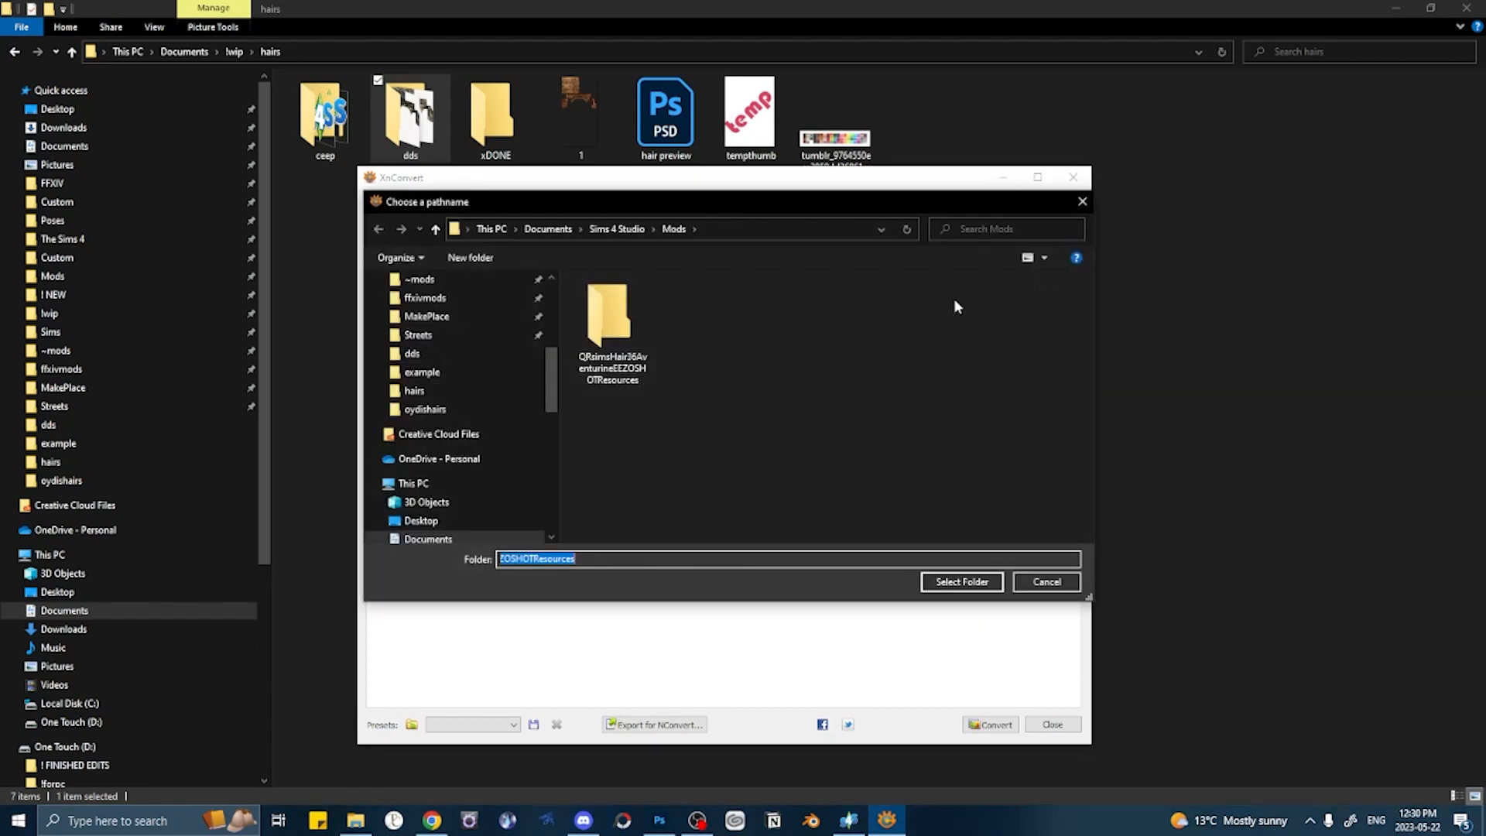
pyautogui.scroll(3, 443, 379)
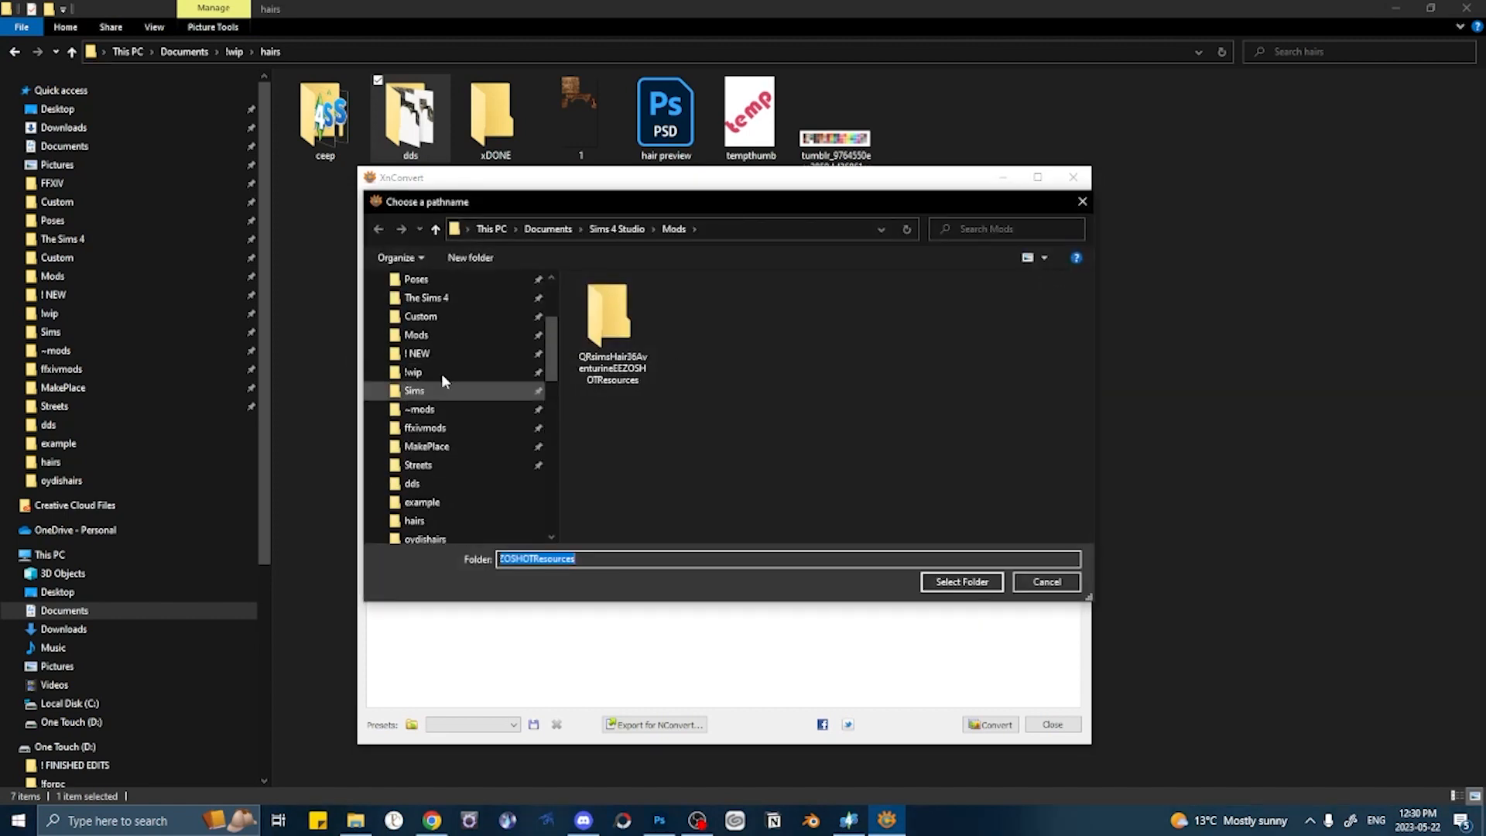
pyautogui.click(623, 360)
pyautogui.doubleClick(623, 360)
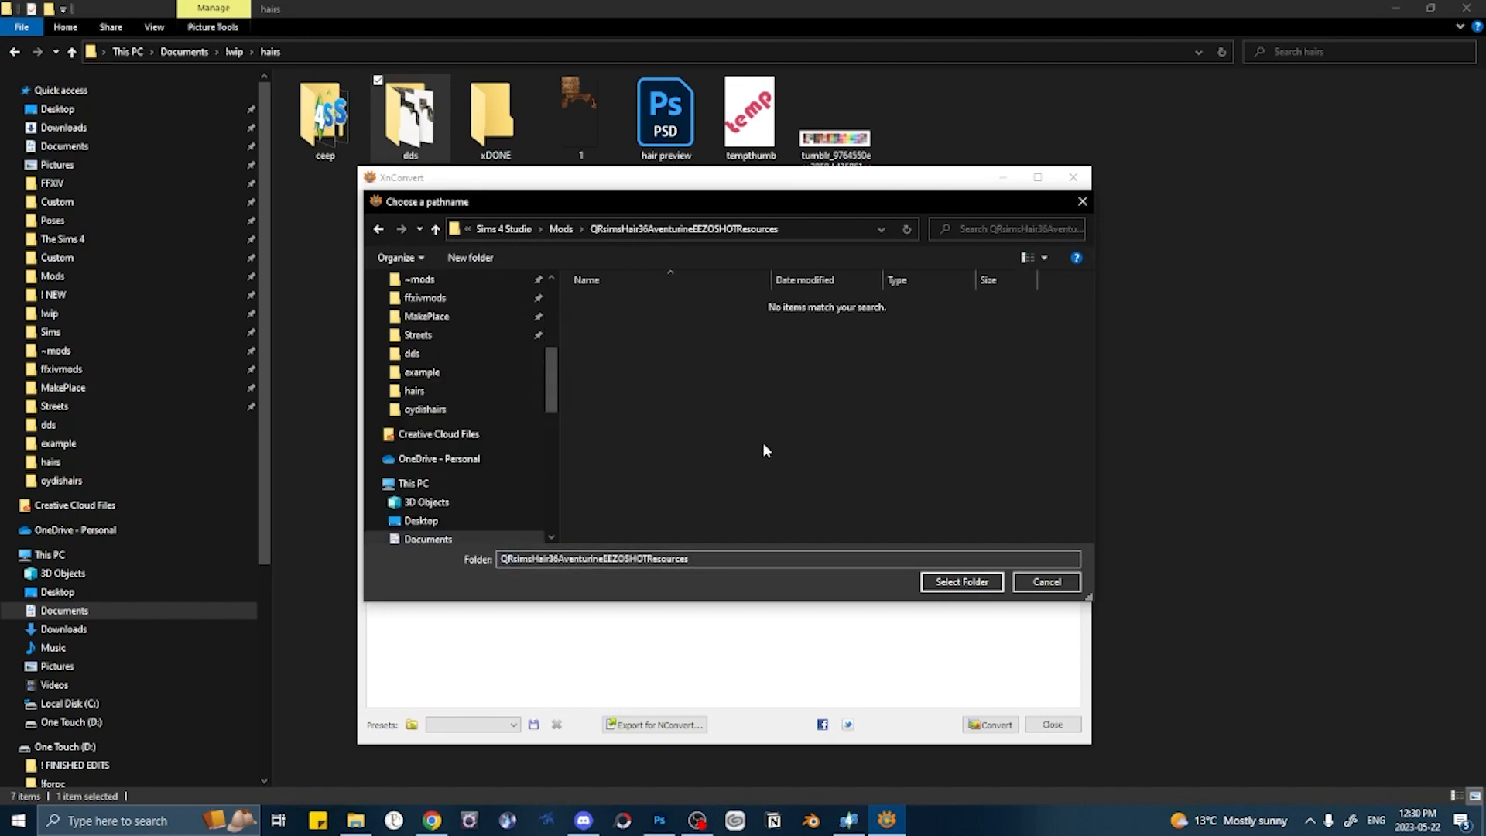
pyautogui.click(963, 583)
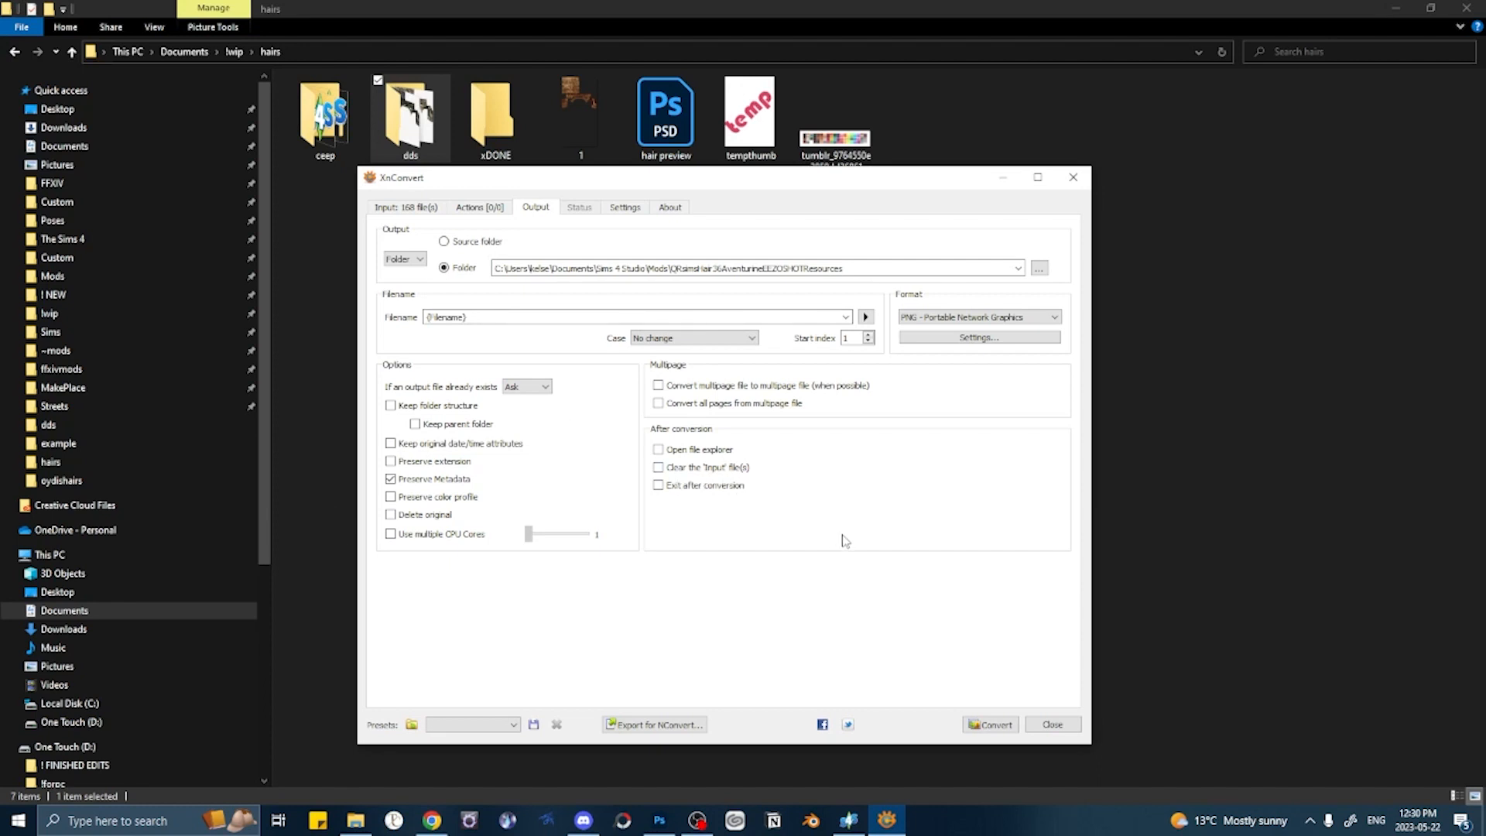
pyautogui.click(990, 724)
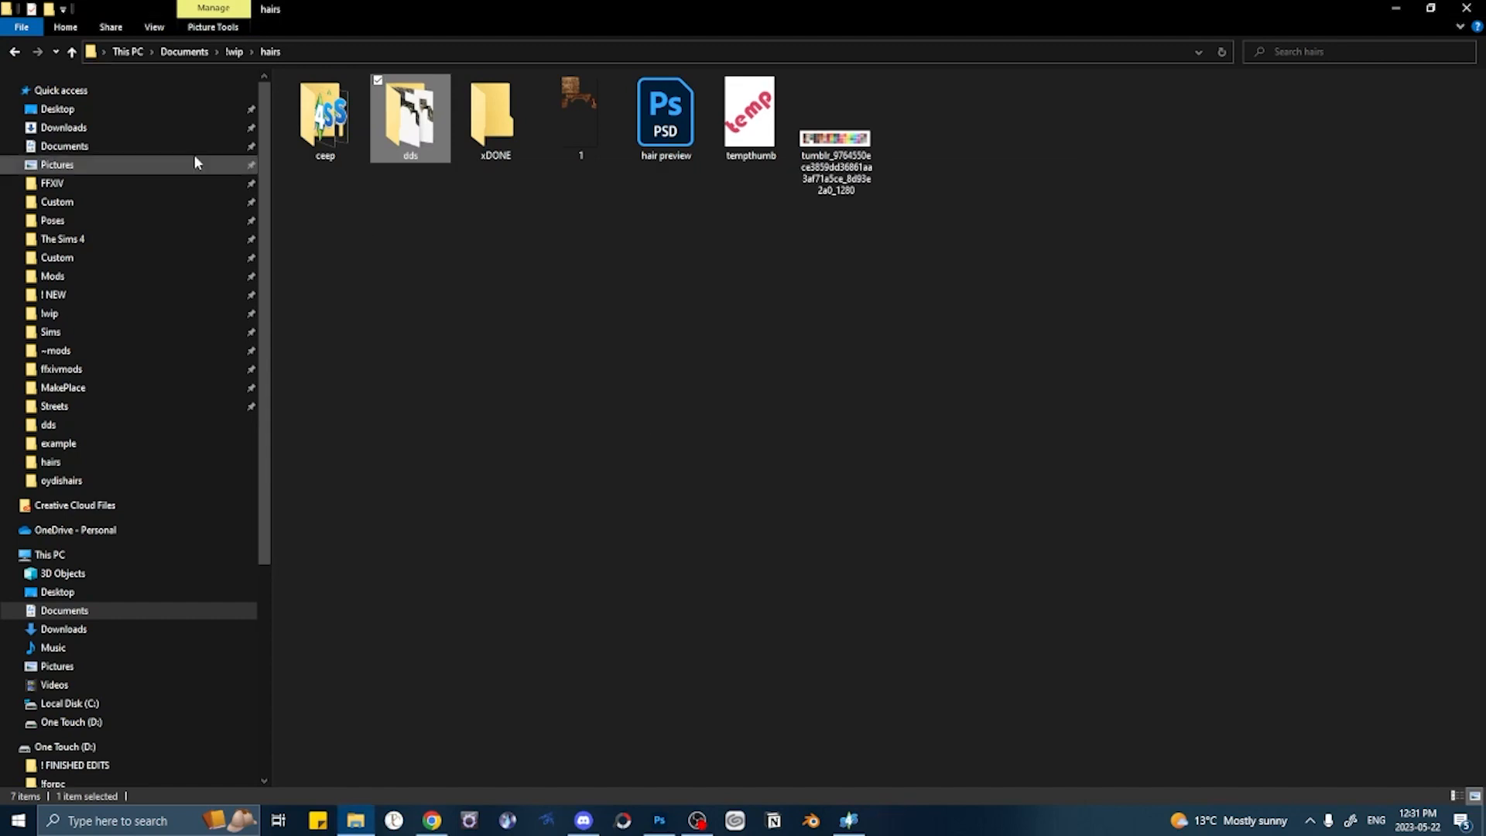
# - Check the converted textures in the QRsimsHair36AventurineEEZOSHOTResources folder and return to Mods
pyautogui.click(101, 277)
pyautogui.doubleClick(345, 101)
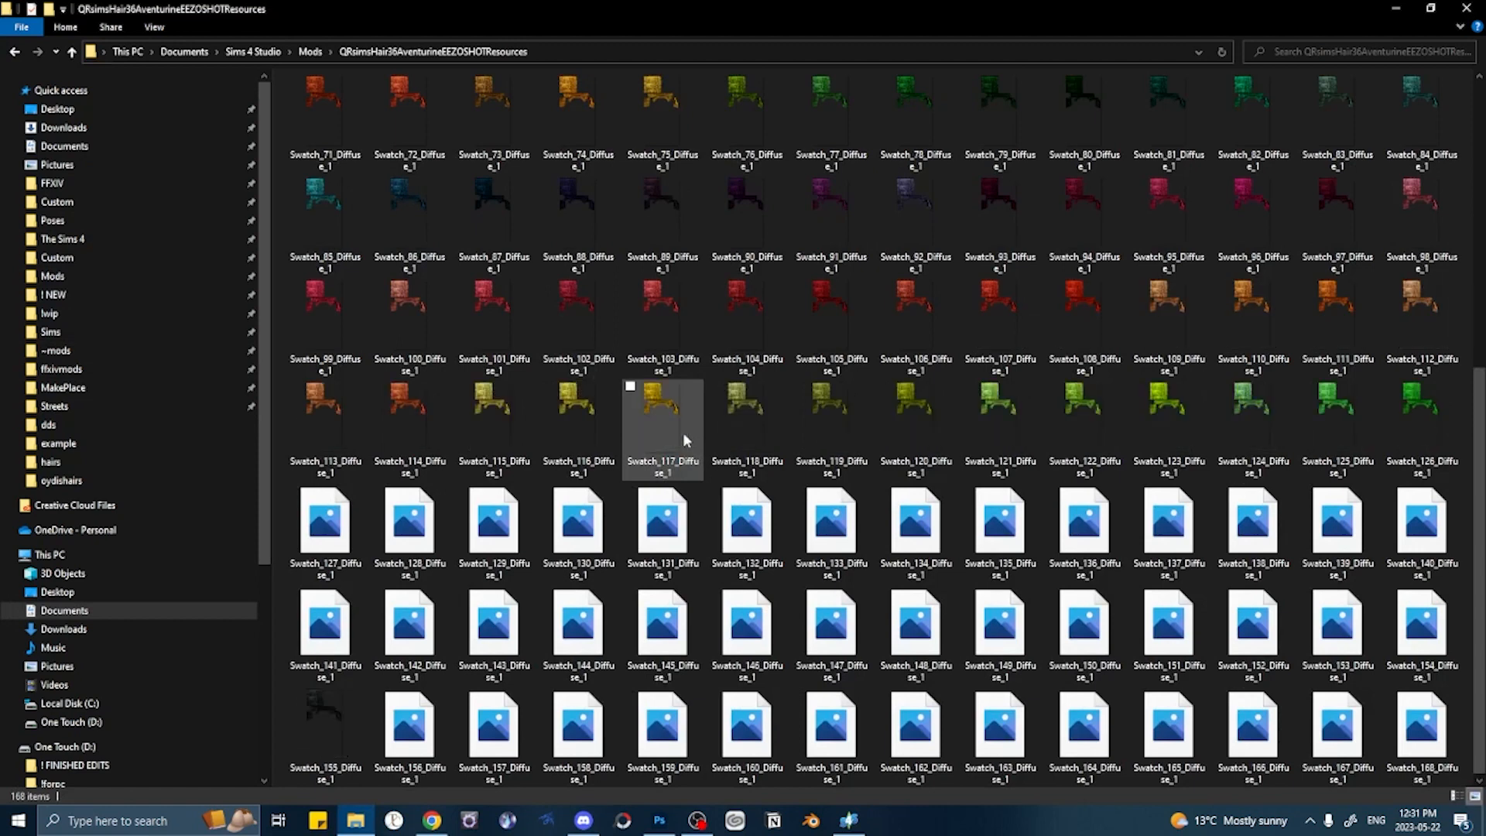
pyautogui.scroll(5, 683, 432)
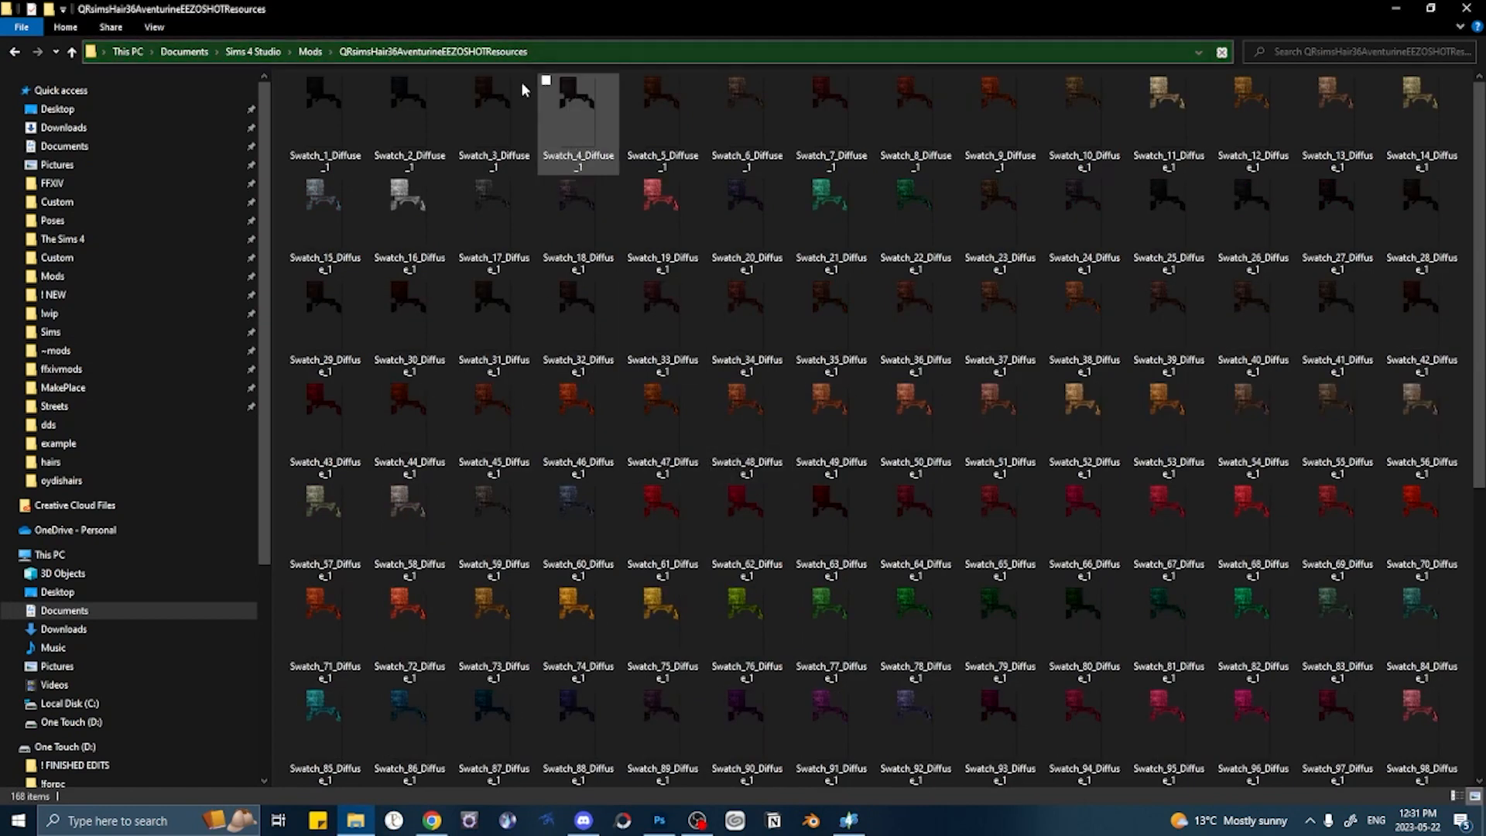
pyautogui.click(309, 51)
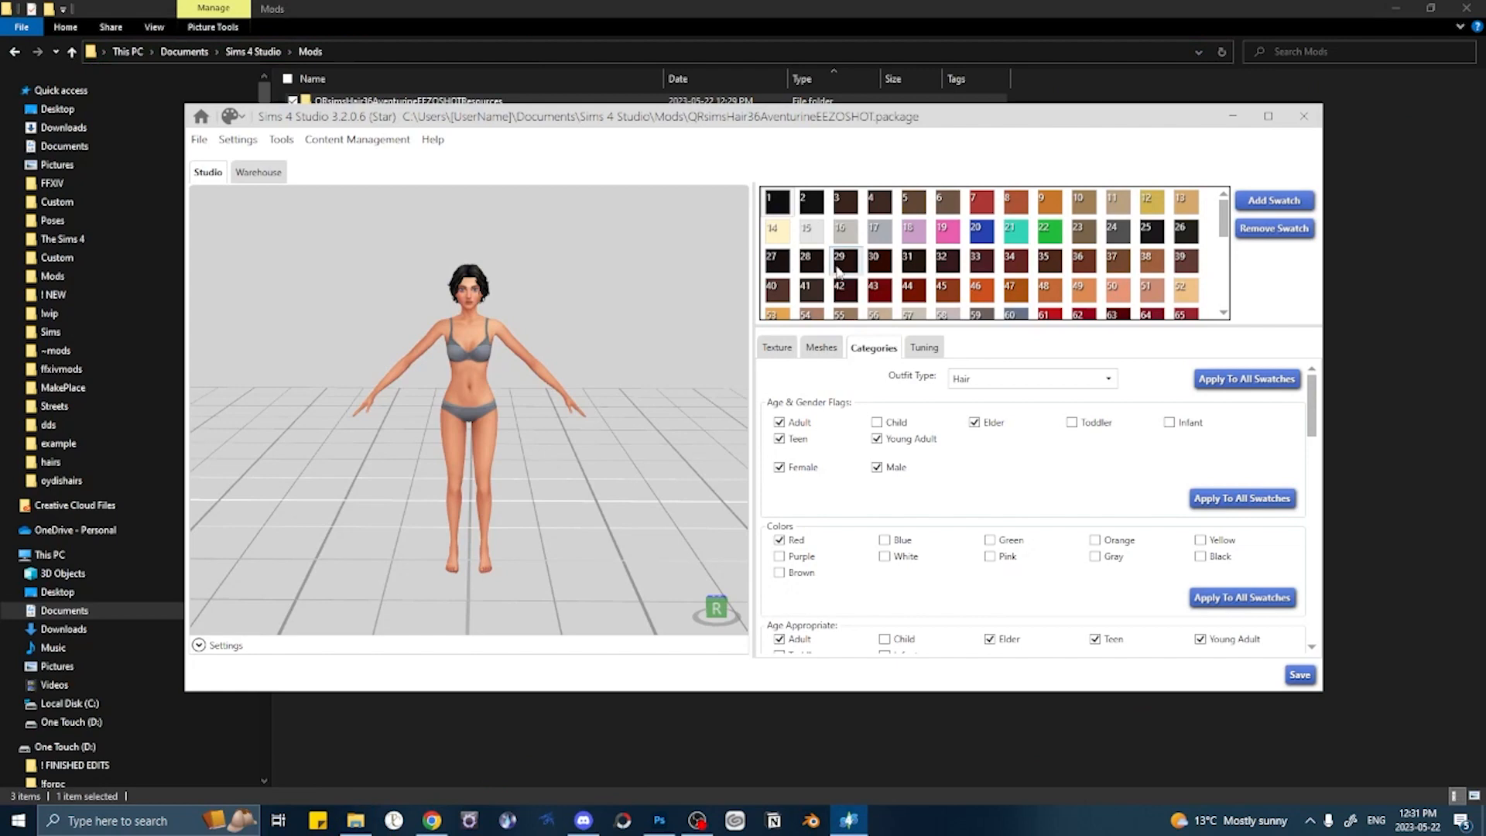
# - Switch to Sims 4 Studio, look over the swatches and the hair preview, and show the texture settings of swatch 1
pyautogui.scroll(-5, 838, 270)
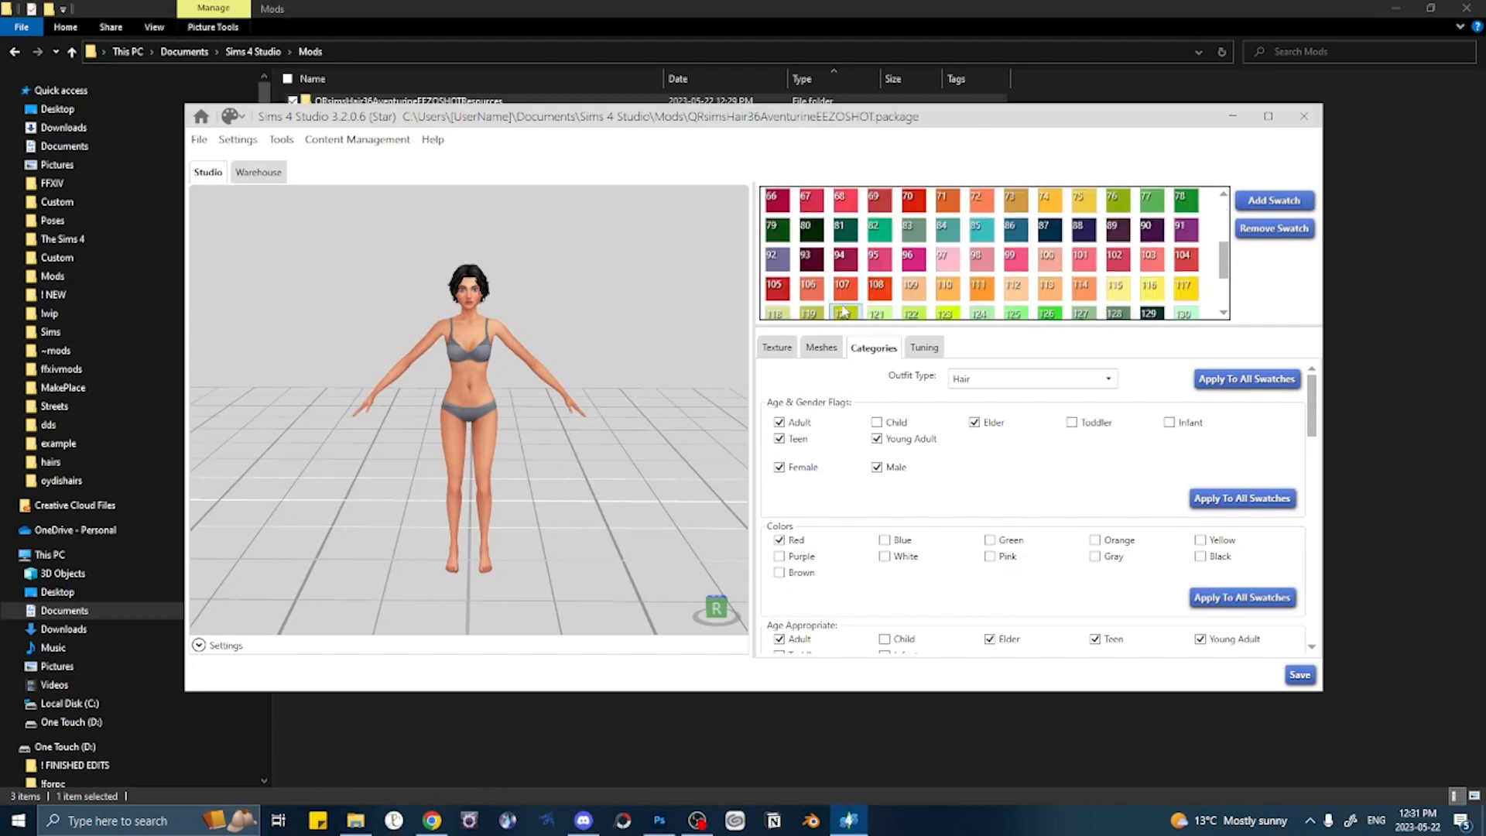
pyautogui.scroll(5, 844, 311)
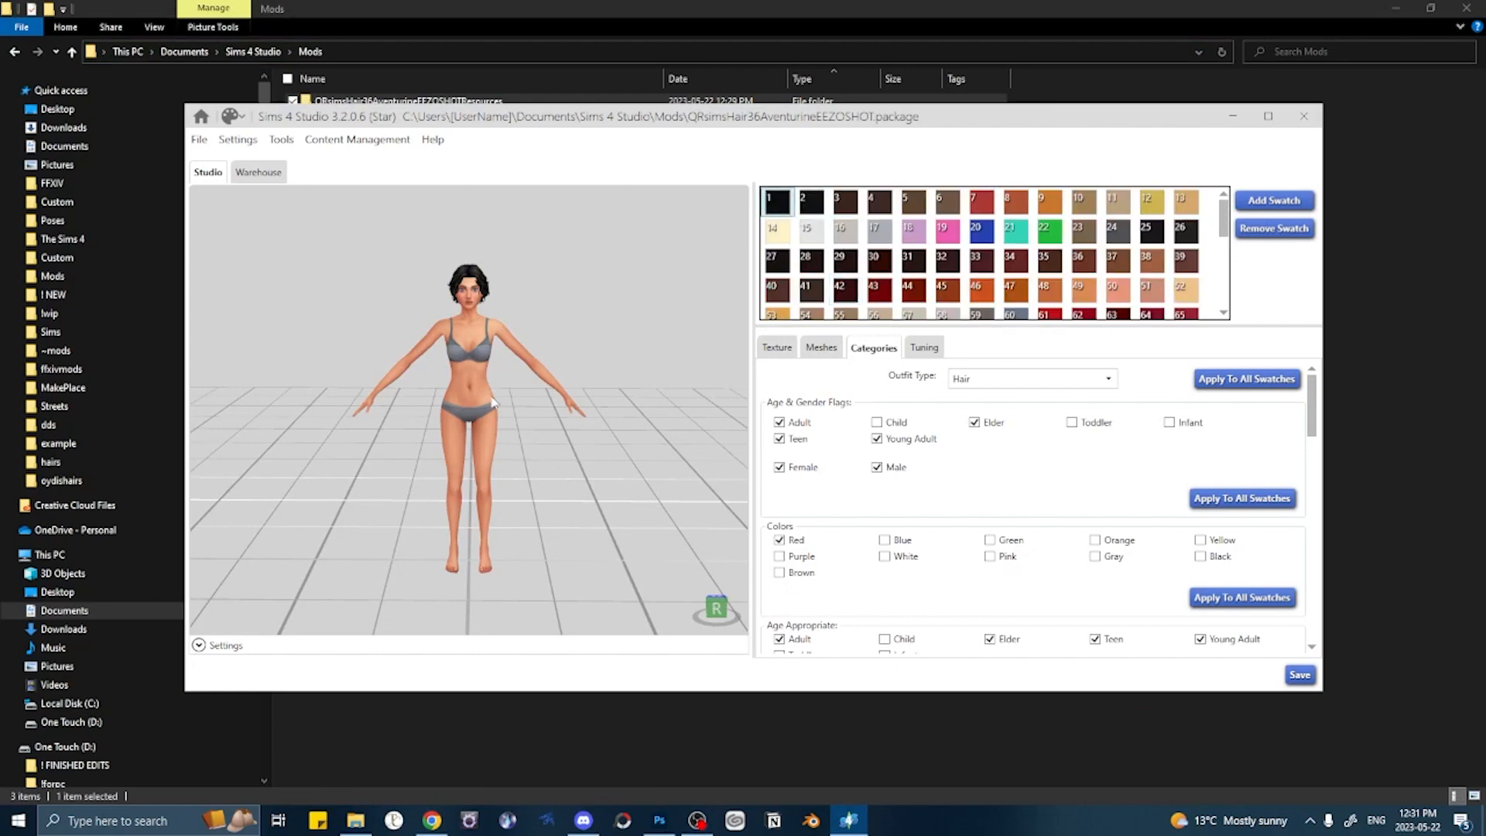
pyautogui.scroll(5, 492, 402)
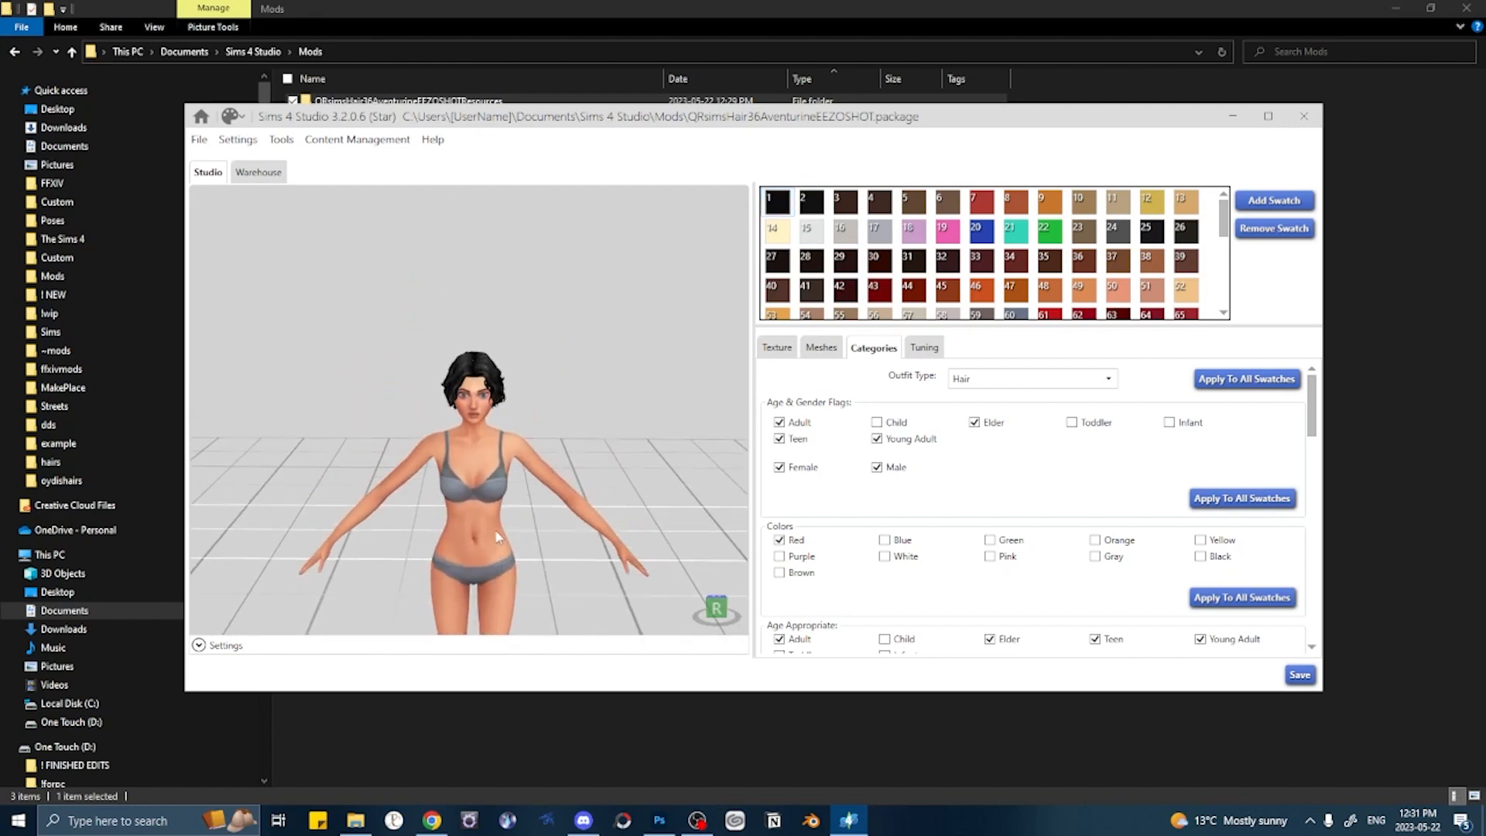
pyautogui.scroll(4, 498, 536)
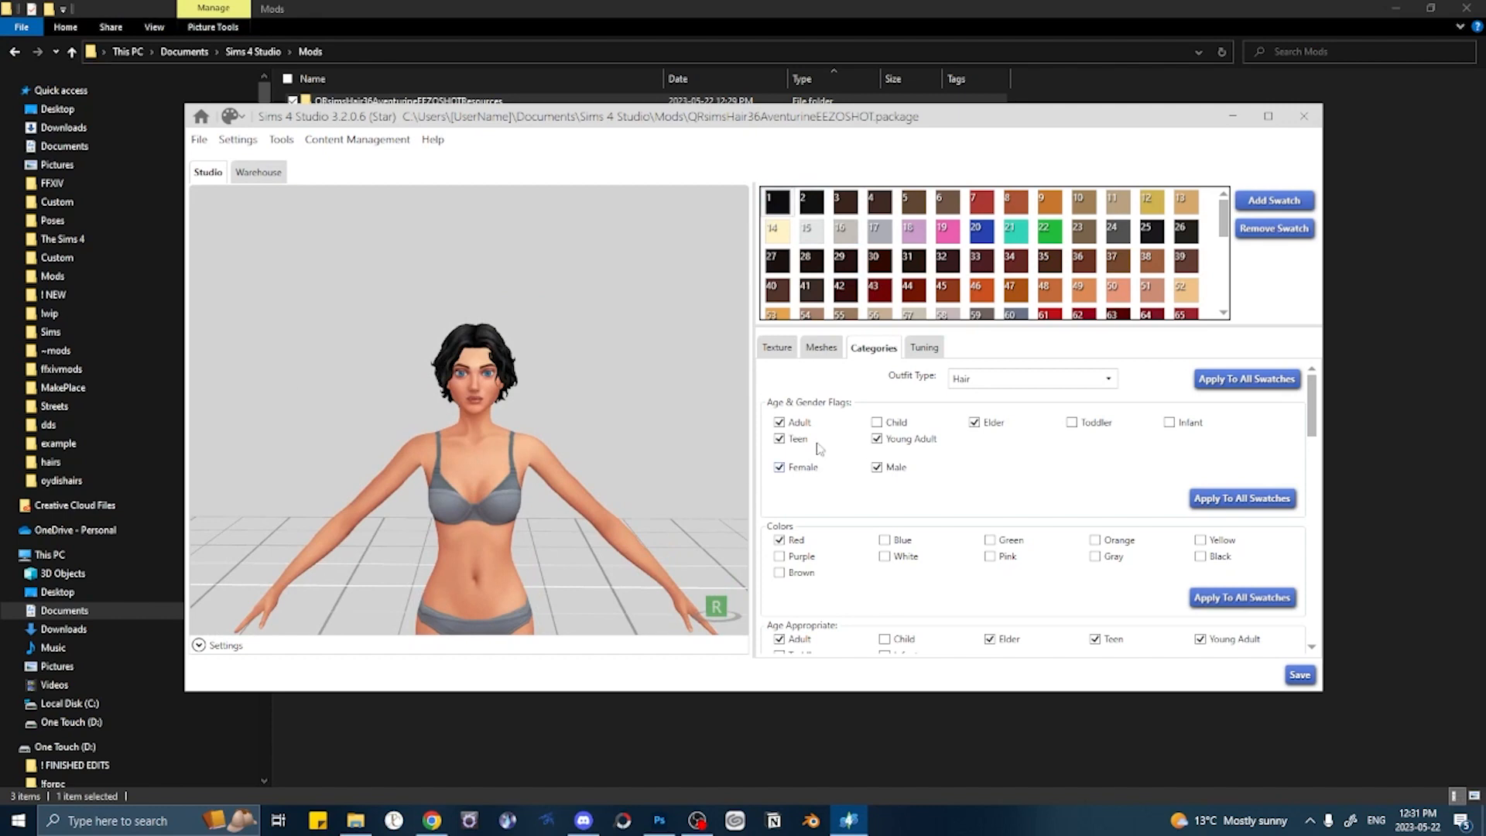
pyautogui.click(793, 347)
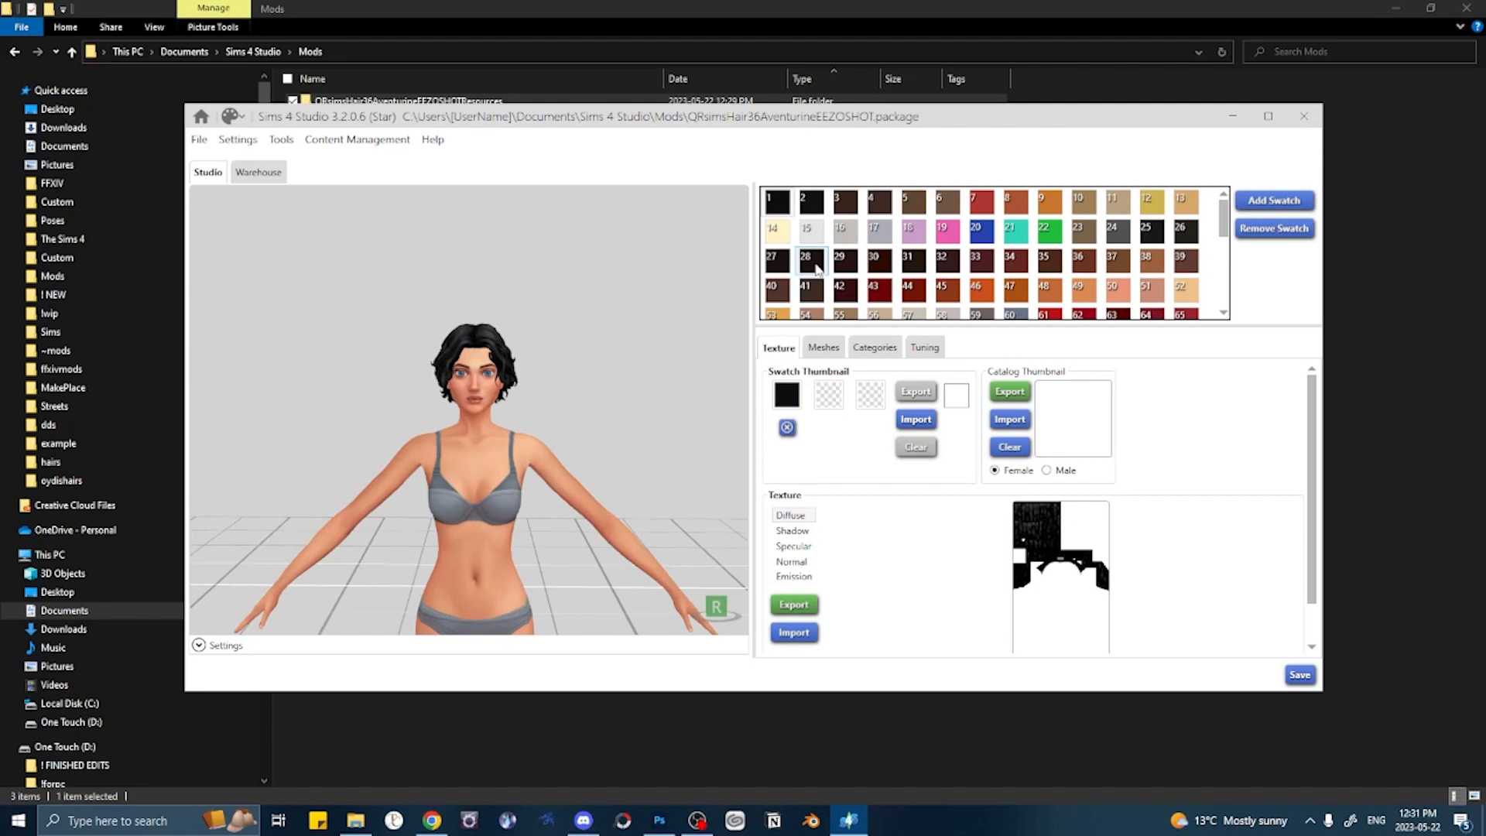
pyautogui.scroll(2, 634, 320)
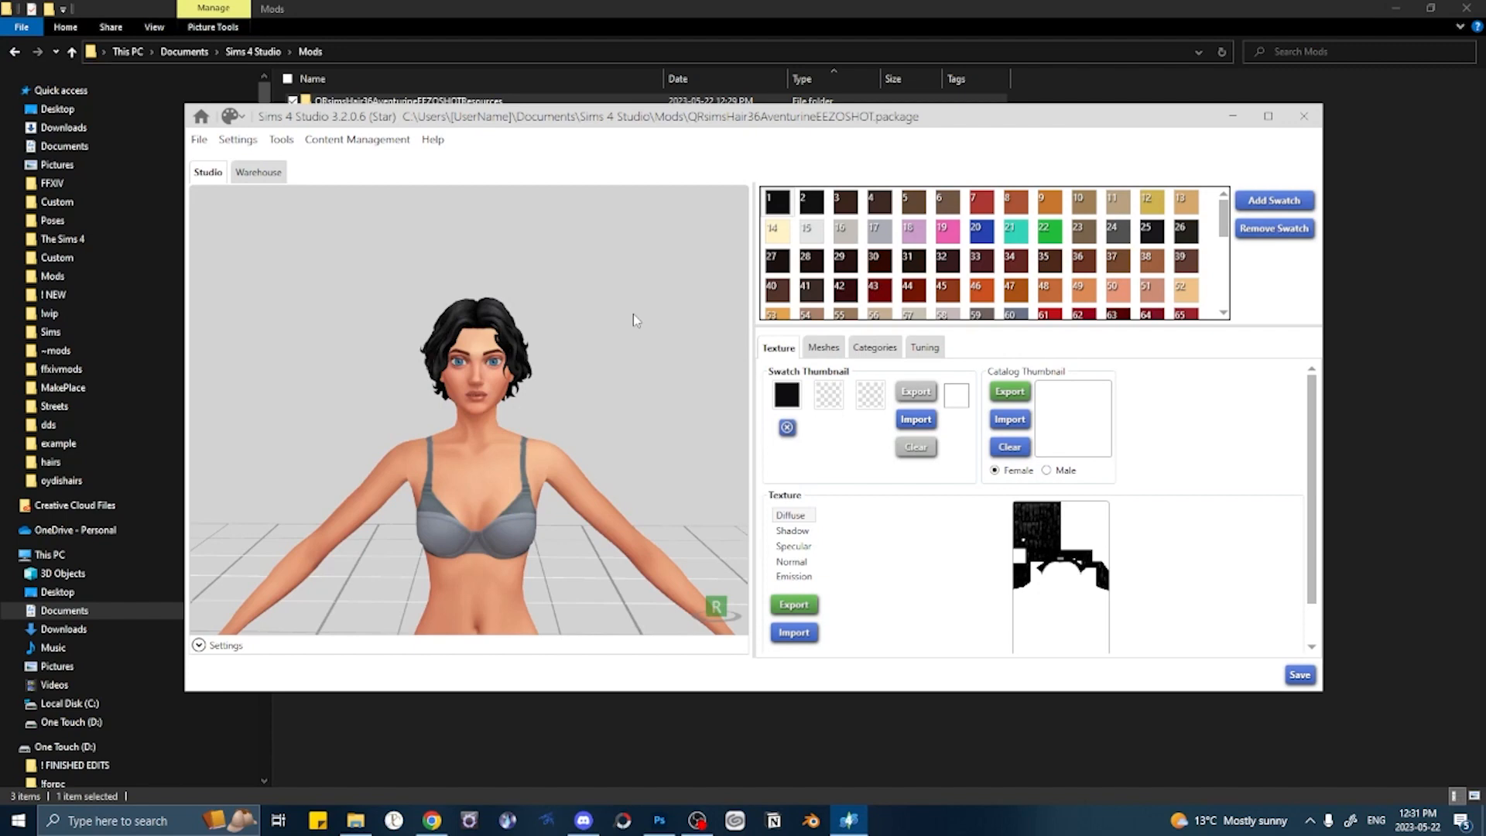
# - Import all swatch textures into the package by running studio.importall in the Cheat Console
pyautogui.hotkey('ctrl', 'shift', 'c')
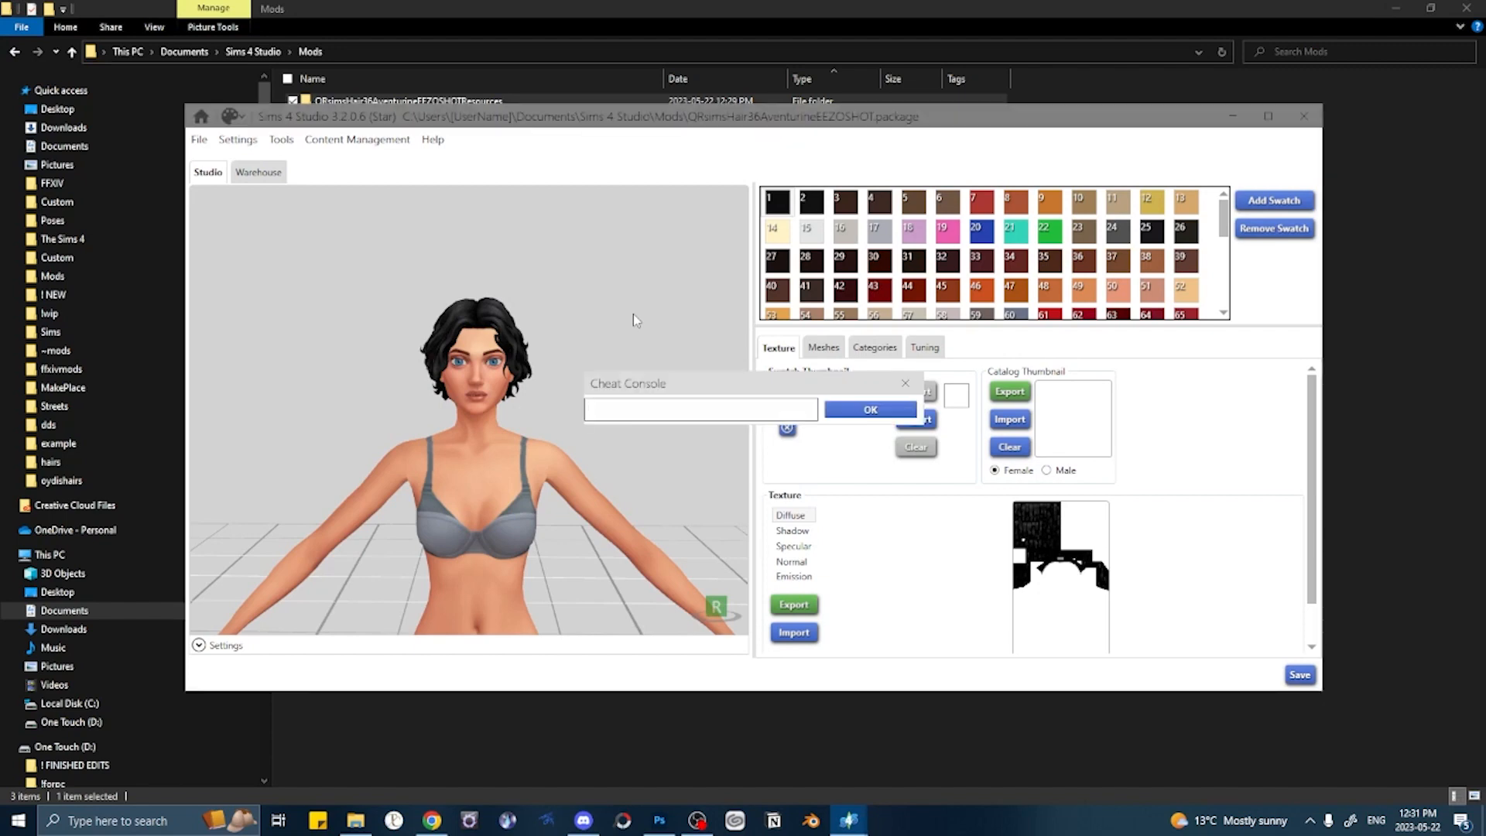
pyautogui.write('st')
pyautogui.press('BackSpace')
pyautogui.press('BackSpace')
pyautogui.write('studio.importall')
pyautogui.press('Return')
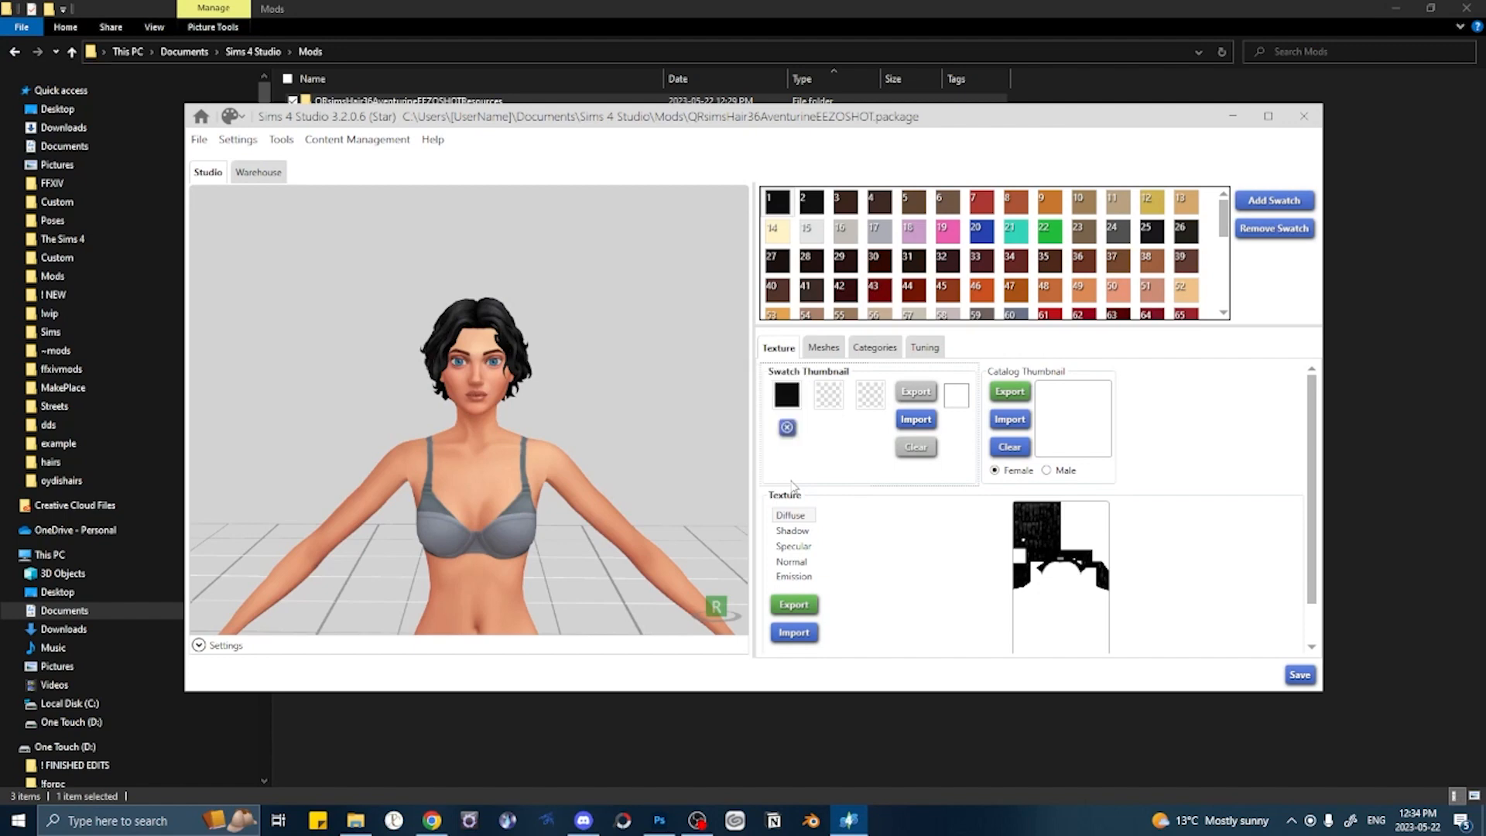
# - Preview the recoloured hair in swatches throughout the list, including 45, 30, 82 and 150, down to the last row
pyautogui.click(945, 291)
pyautogui.scroll(-1, 907, 286)
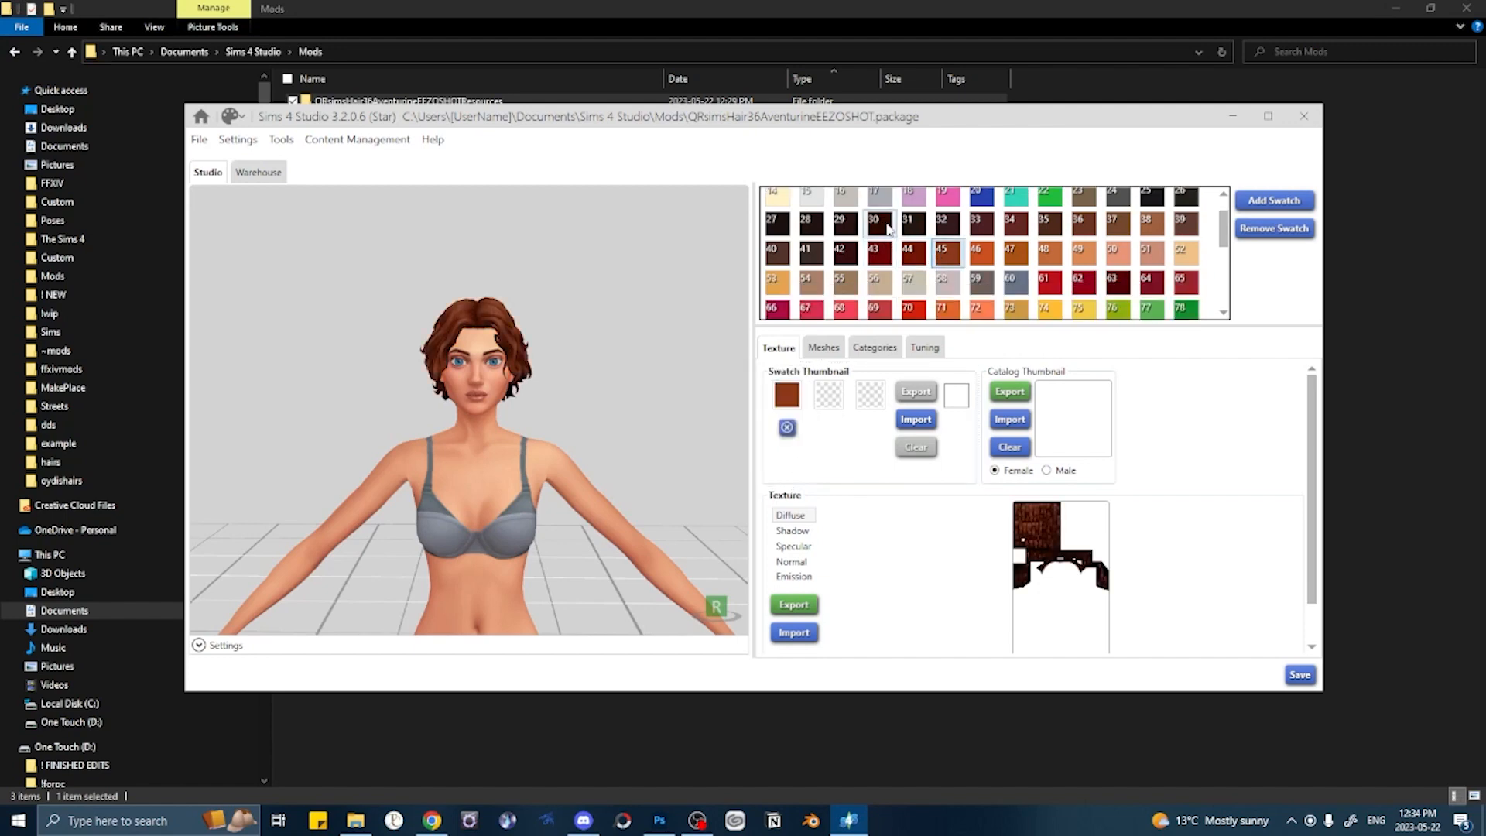
pyautogui.click(879, 230)
pyautogui.scroll(-2, 897, 255)
pyautogui.click(892, 263)
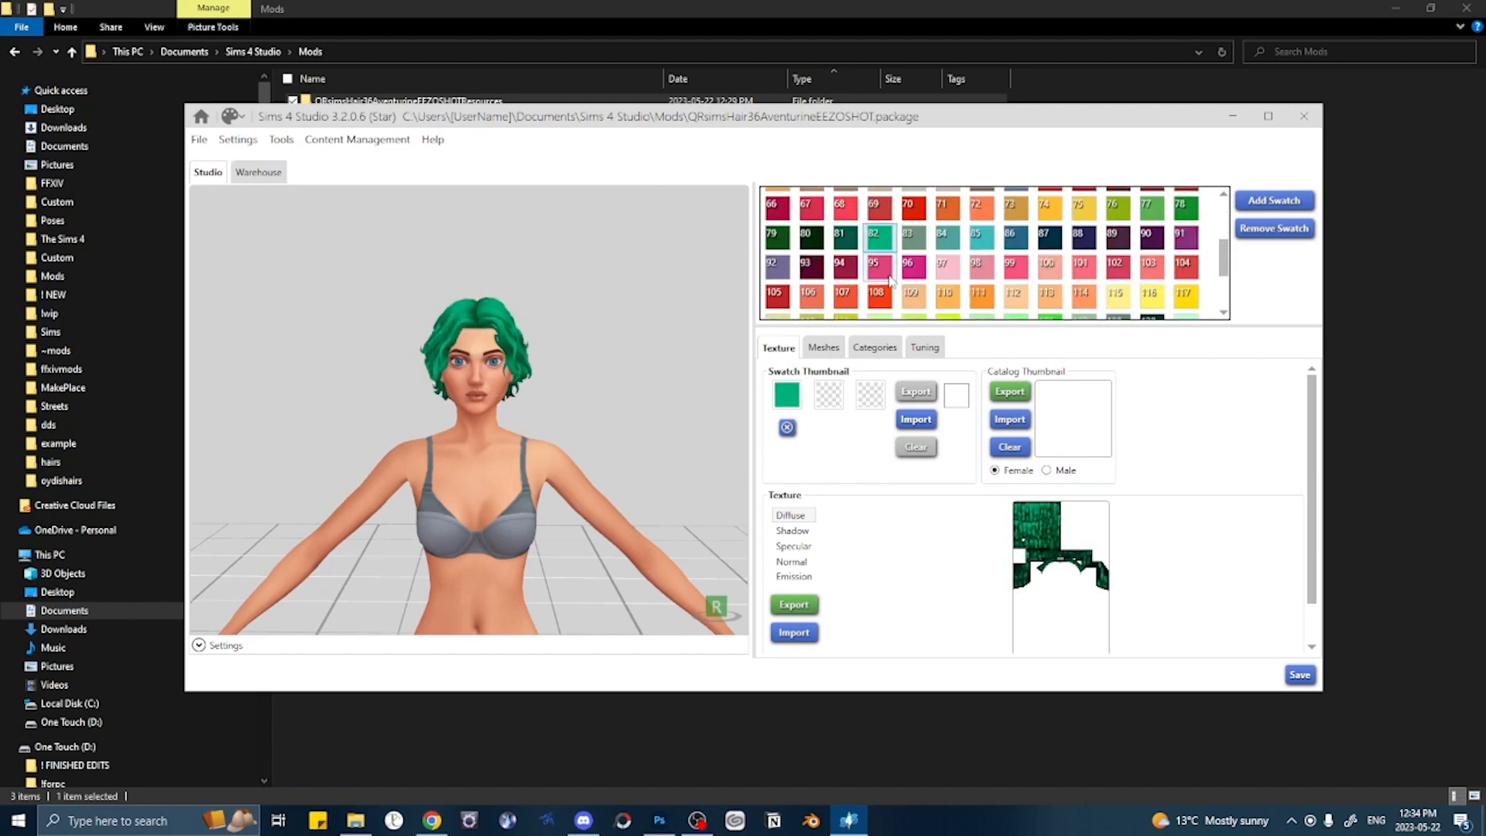
pyautogui.scroll(-2, 888, 280)
pyautogui.click(888, 280)
pyautogui.scroll(-2, 889, 280)
pyautogui.click(889, 280)
pyautogui.scroll(-1, 888, 280)
pyautogui.click(888, 281)
pyautogui.click(945, 276)
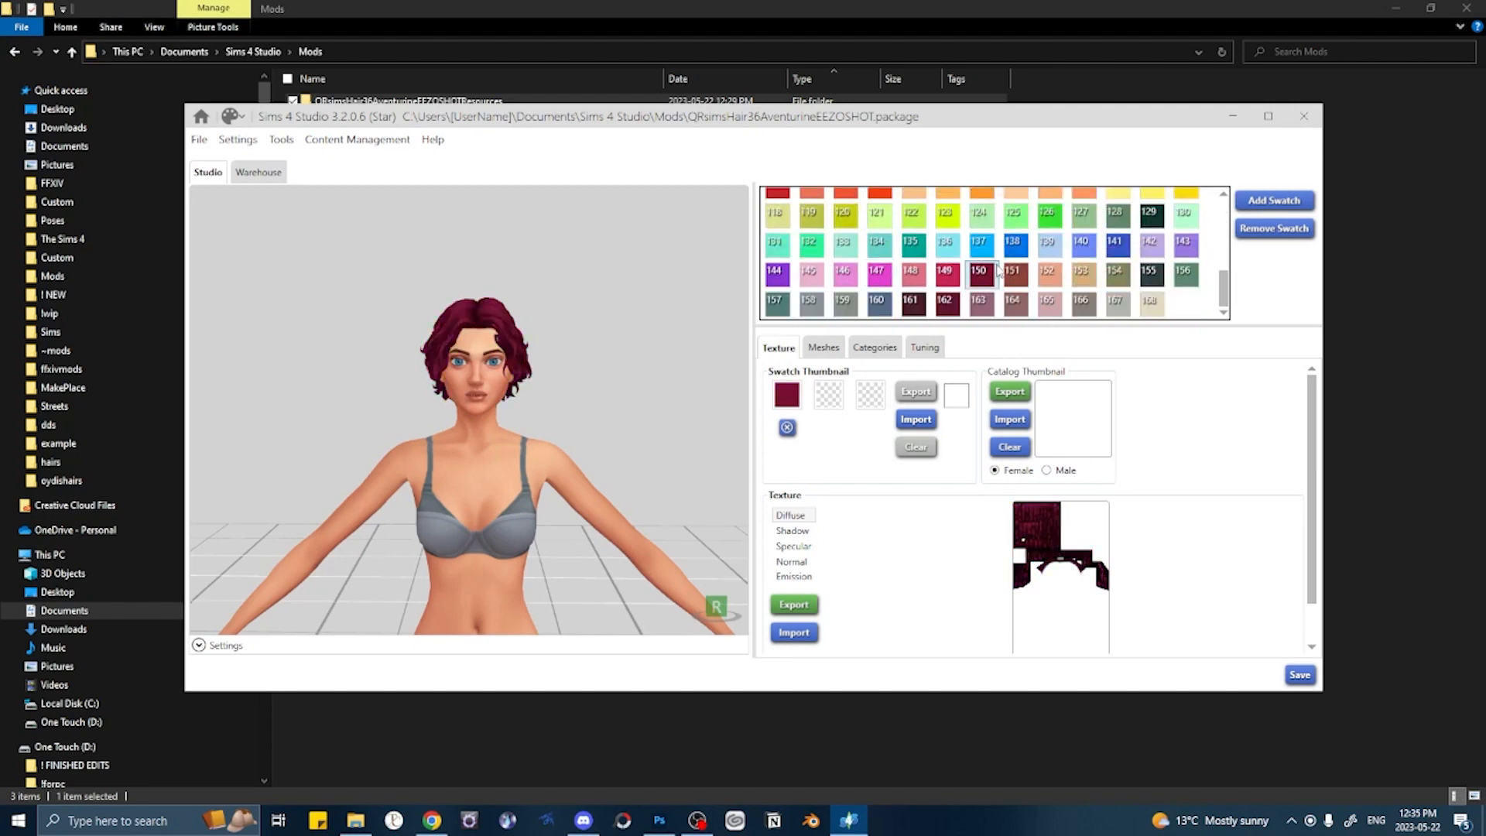
pyautogui.click(1014, 302)
pyautogui.click(1076, 300)
# - Preview the hair in swatches back toward the start of the list, including 62 and 10
pyautogui.scroll(5, 1084, 256)
pyautogui.click(1084, 249)
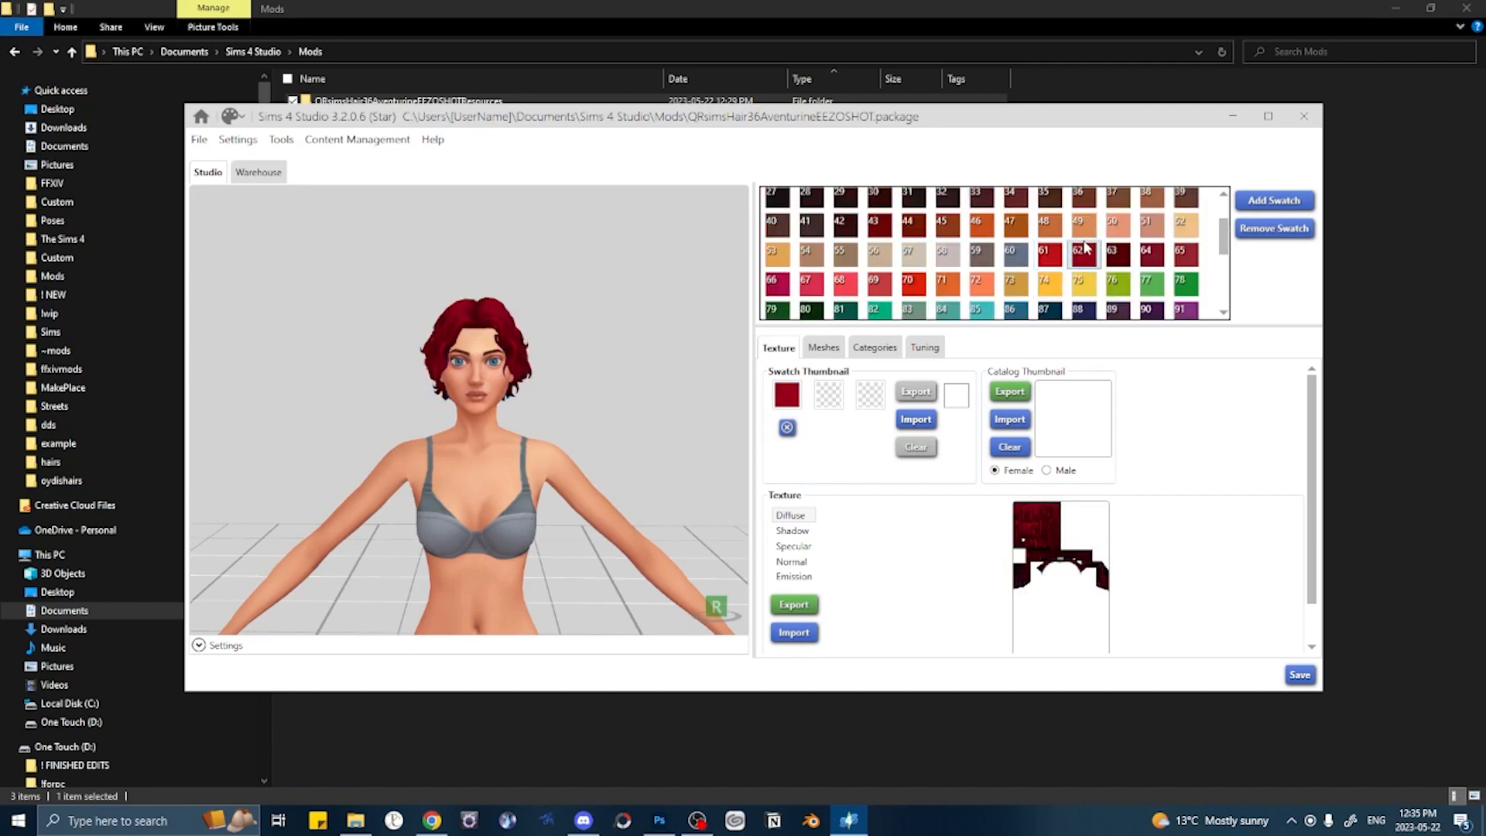
pyautogui.click(1118, 285)
pyautogui.scroll(2, 1120, 298)
pyautogui.click(1083, 232)
pyautogui.click(1084, 203)
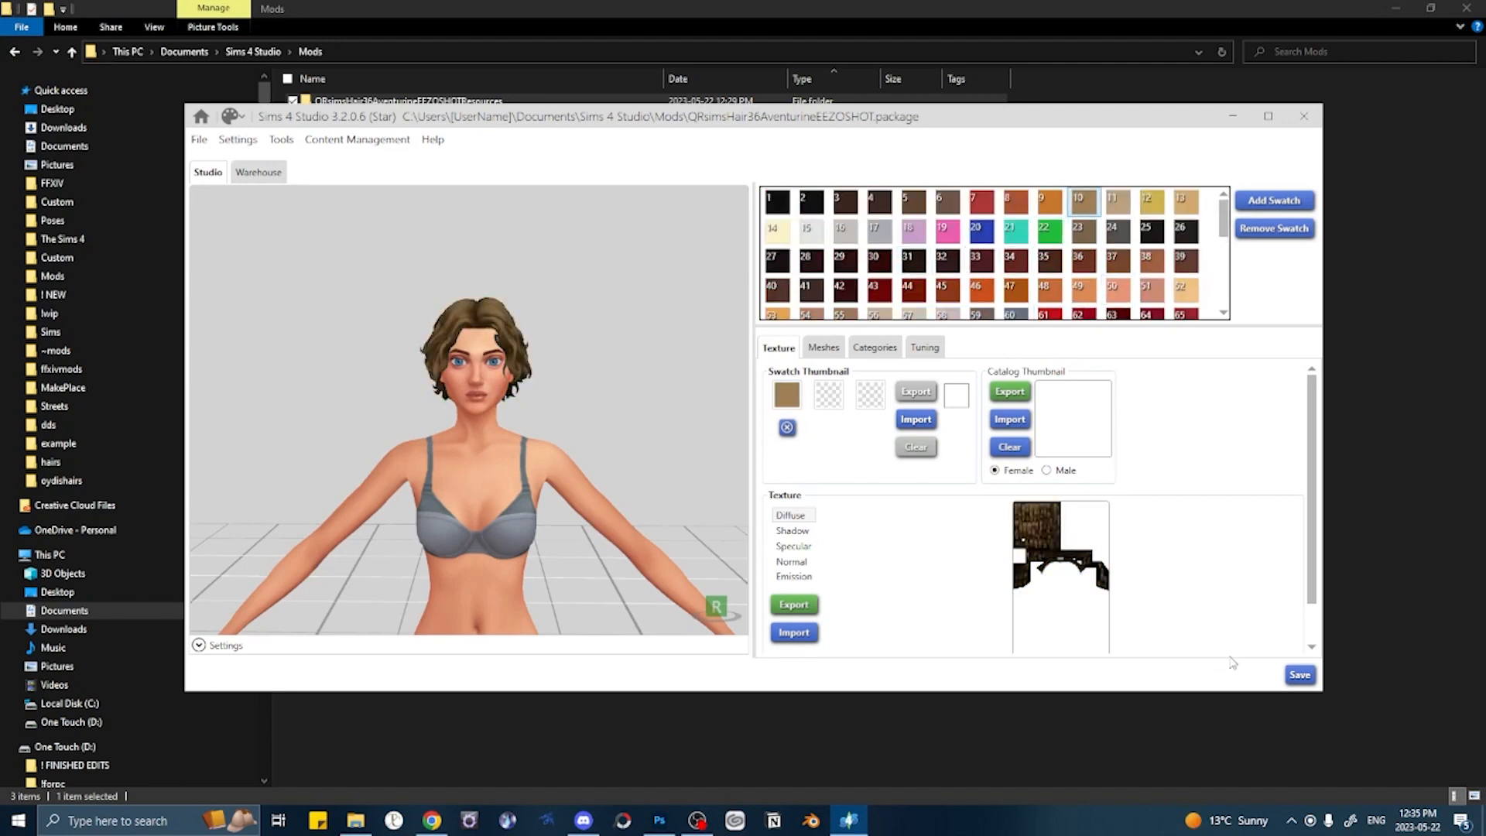
# - Save the QRsimsHair36AventurineEEZOSHOT package, close its Sims 4 Studio window, and select the package file in the Mods folder
pyautogui.click(1299, 675)
pyautogui.hotkey('ctrl', 's')
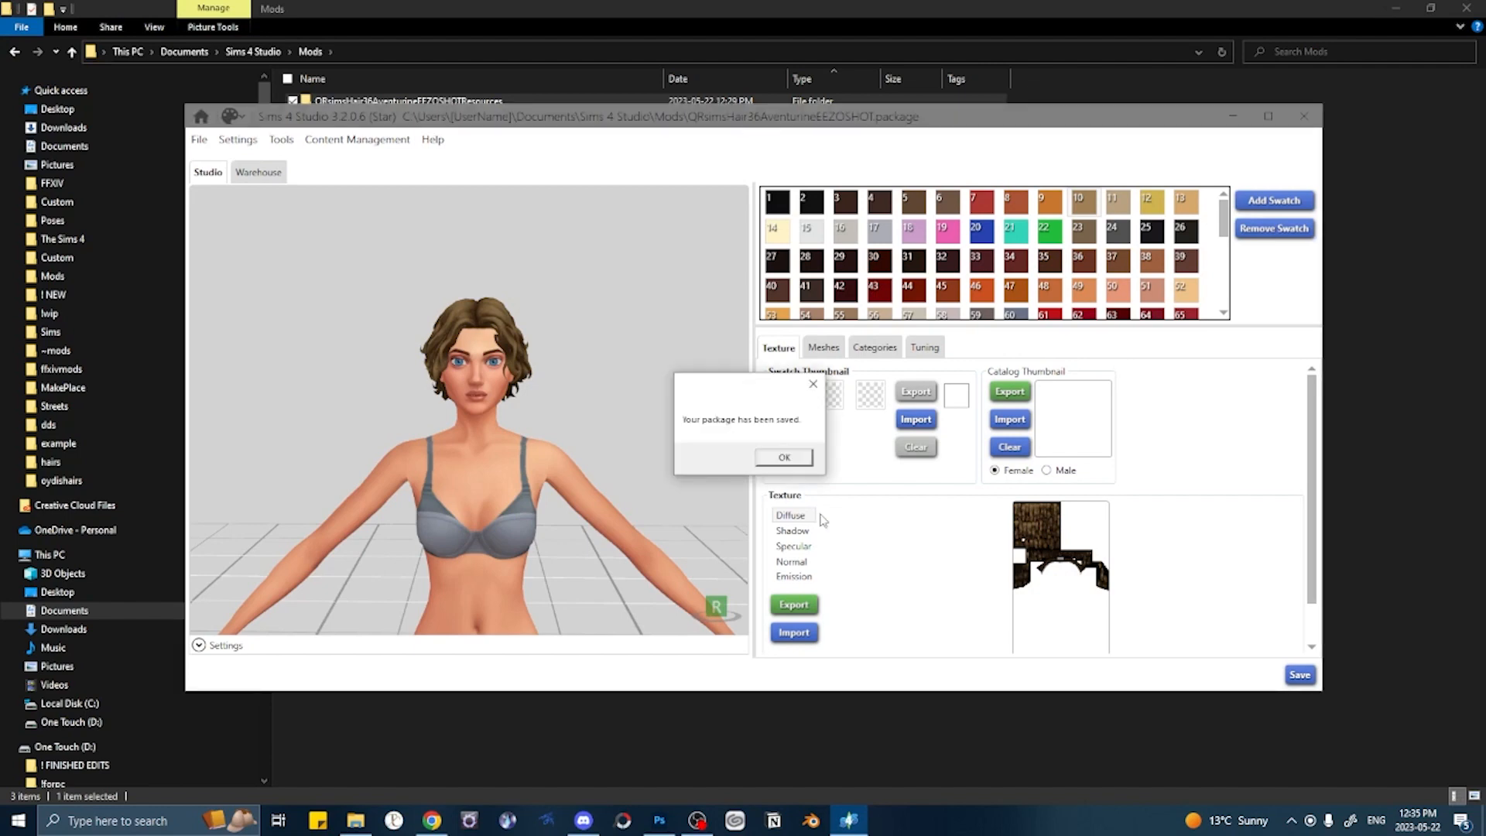
pyautogui.click(784, 456)
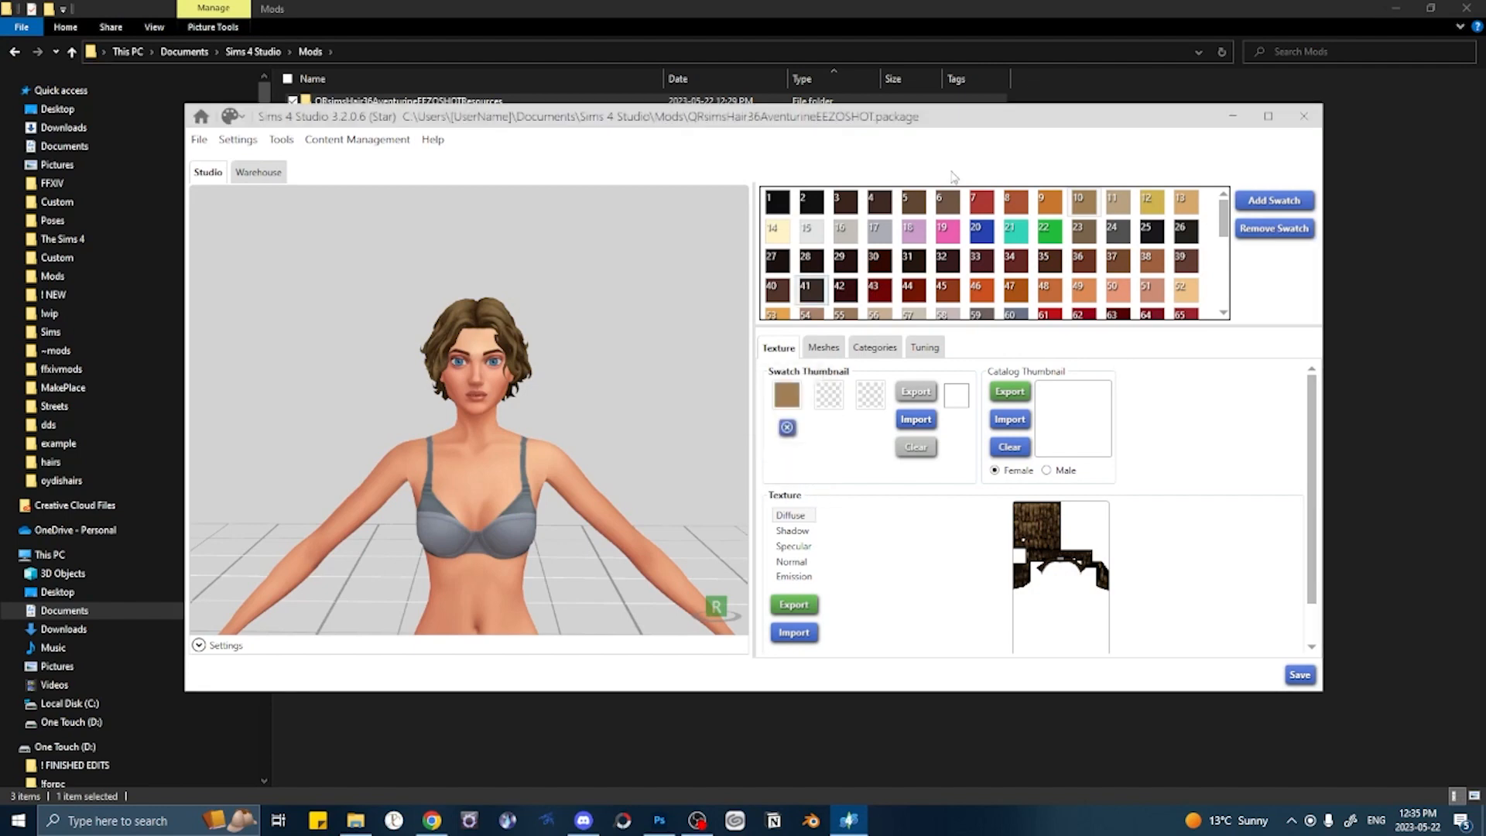
pyautogui.click(1304, 117)
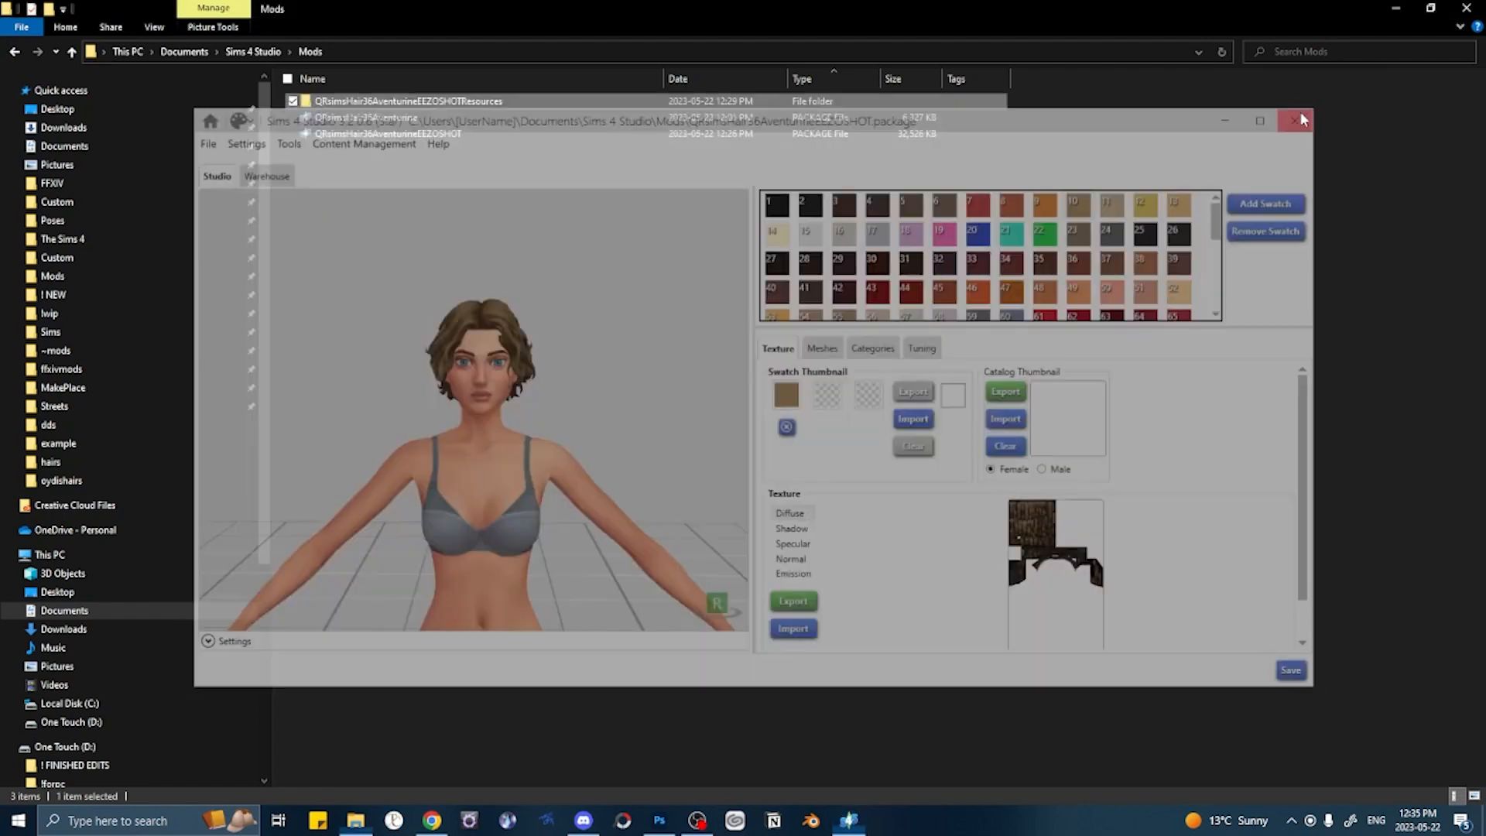
pyautogui.click(457, 135)
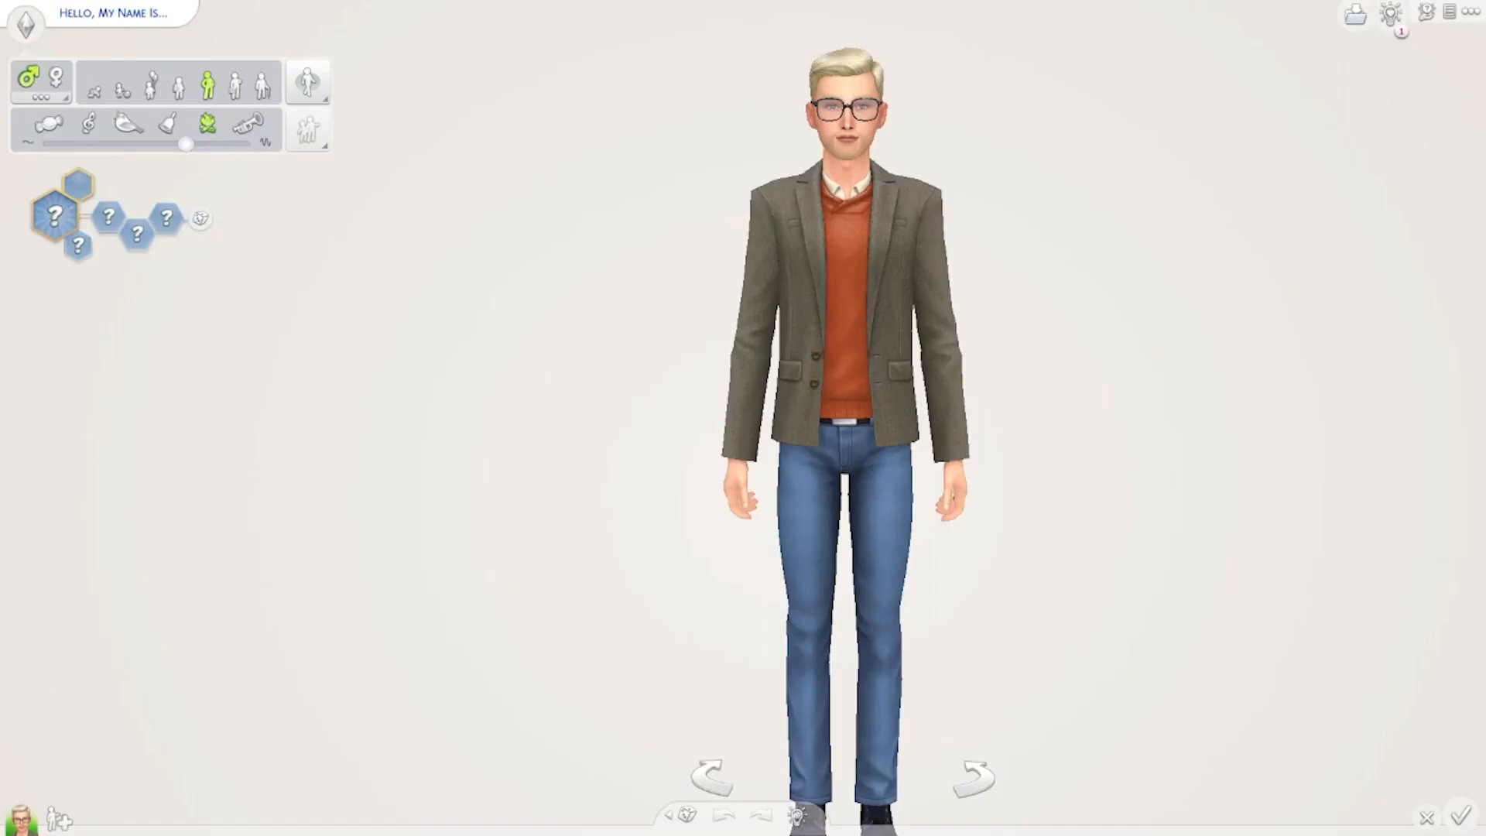
# - Switch to Create a Sim in The Sims 4, show the masculine hairstyles, and apply the original QR Sims hair 36
pyautogui.scroll(3, 600, 328)
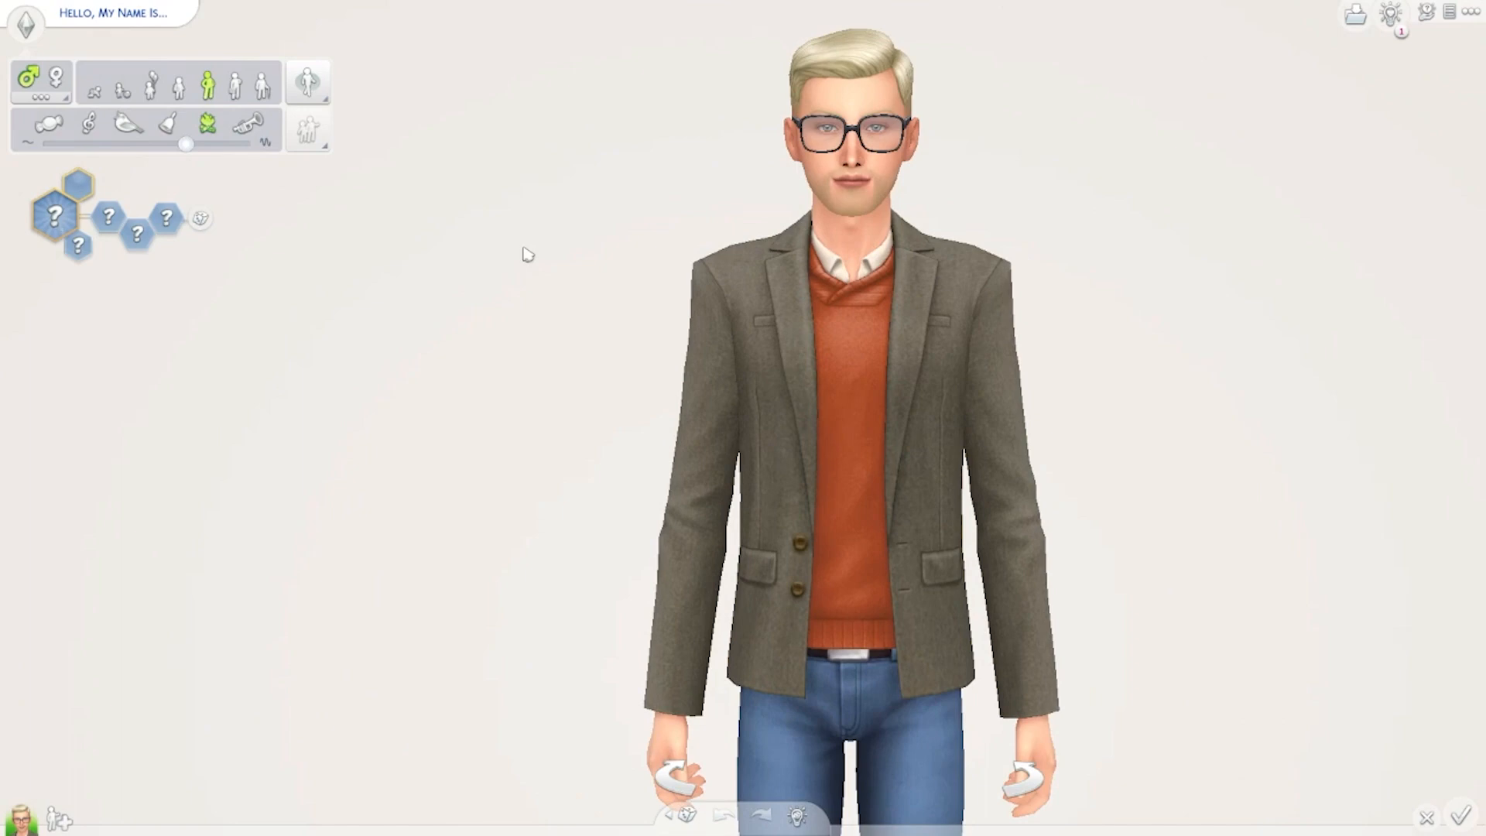
pyautogui.scroll(3, 534, 294)
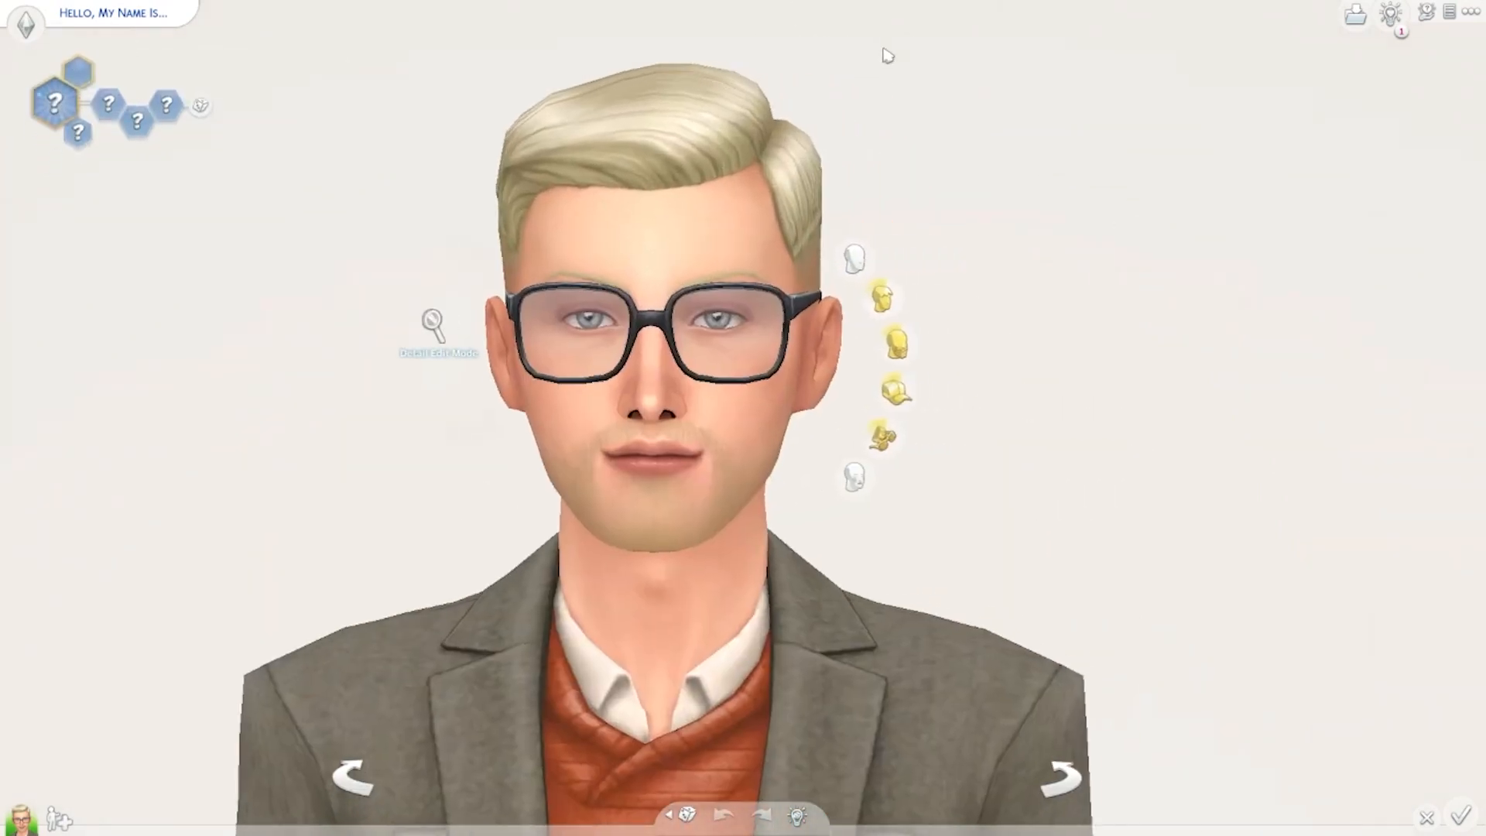
pyautogui.click(888, 55)
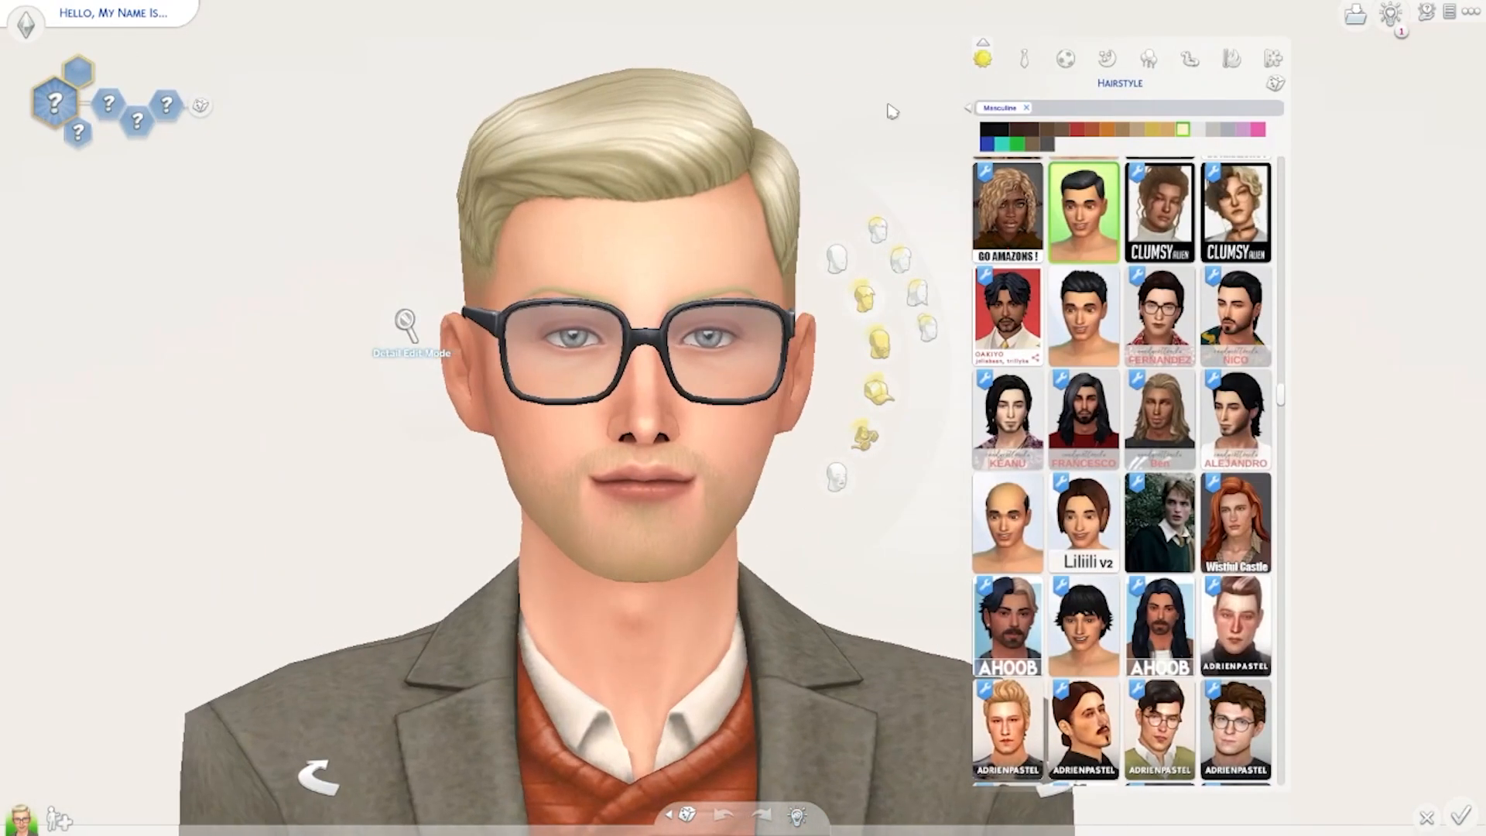
pyautogui.scroll(-10, 1202, 452)
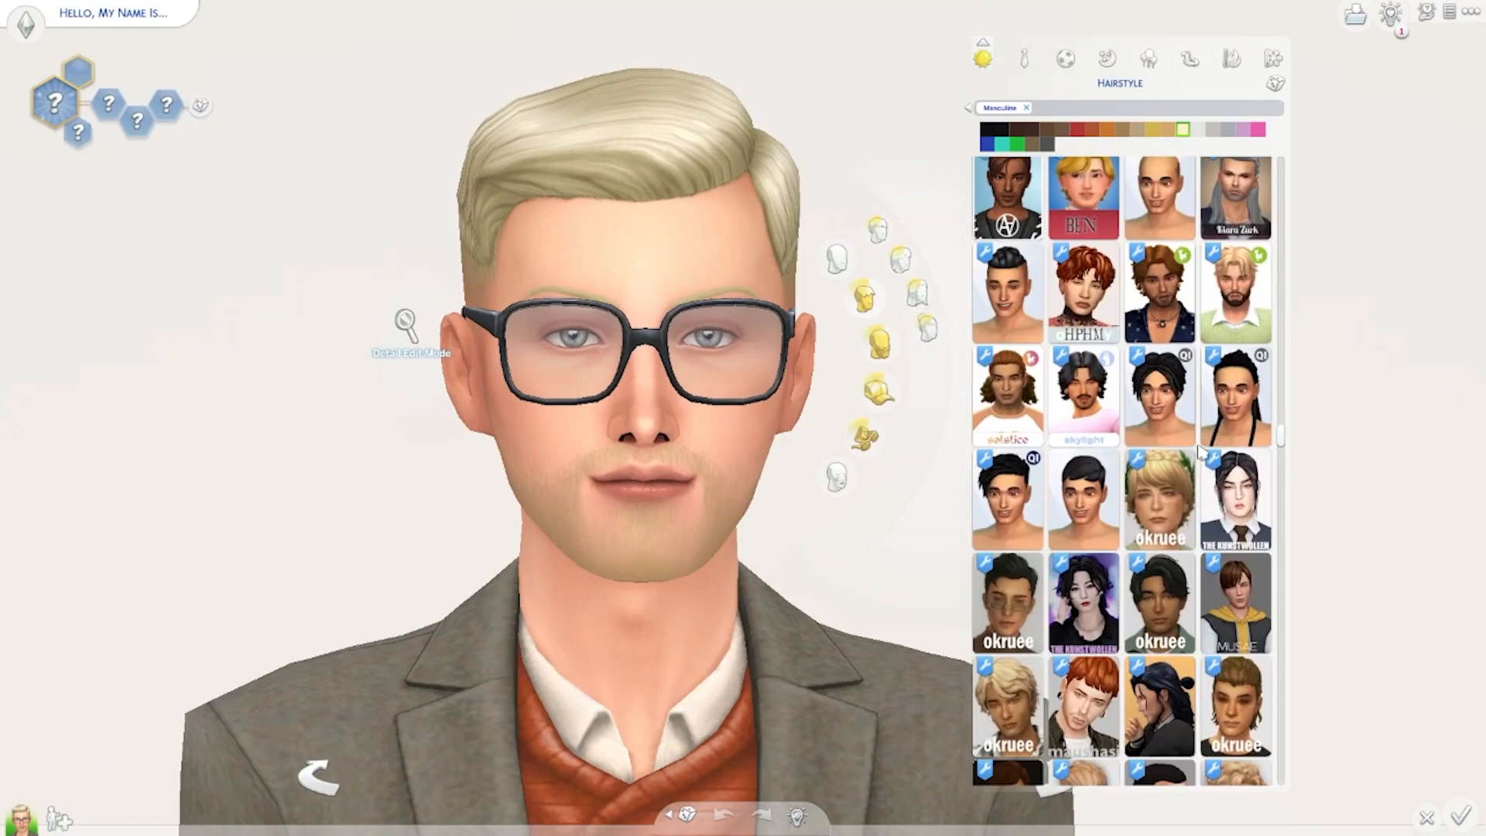
pyautogui.scroll(-10, 1202, 453)
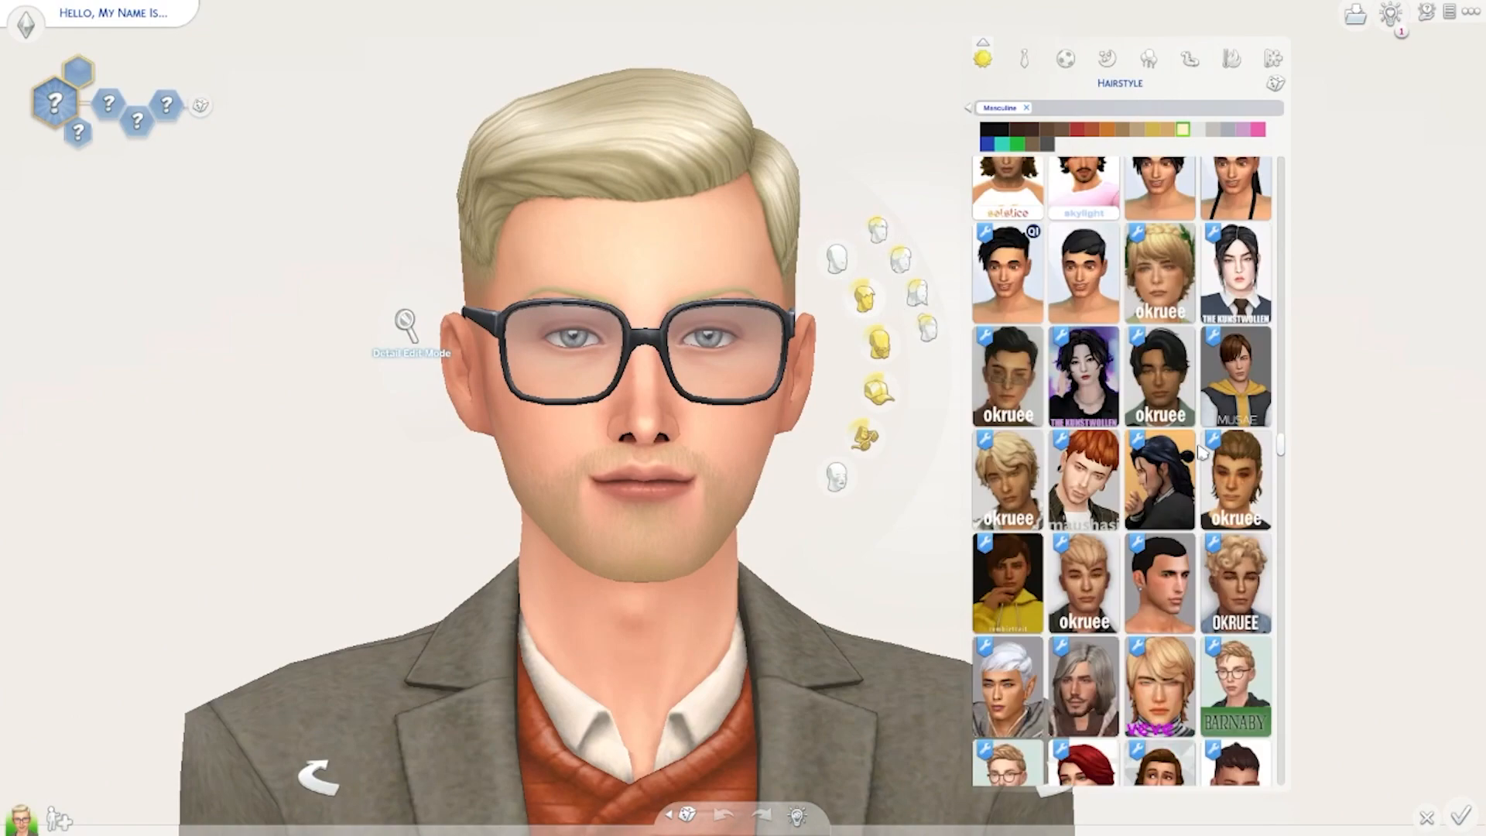
pyautogui.scroll(-10, 1202, 453)
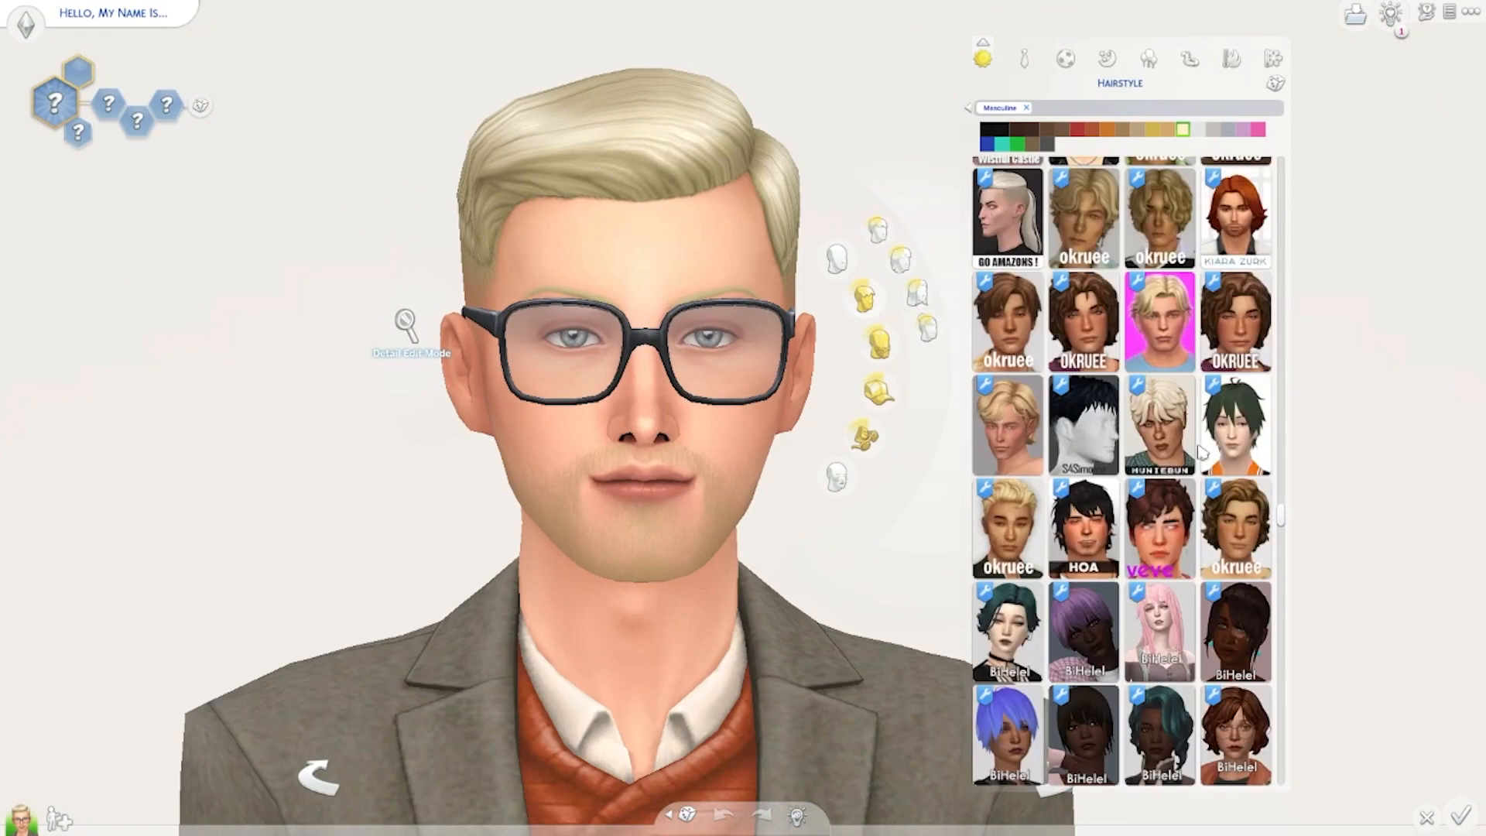
pyautogui.scroll(-10, 1202, 453)
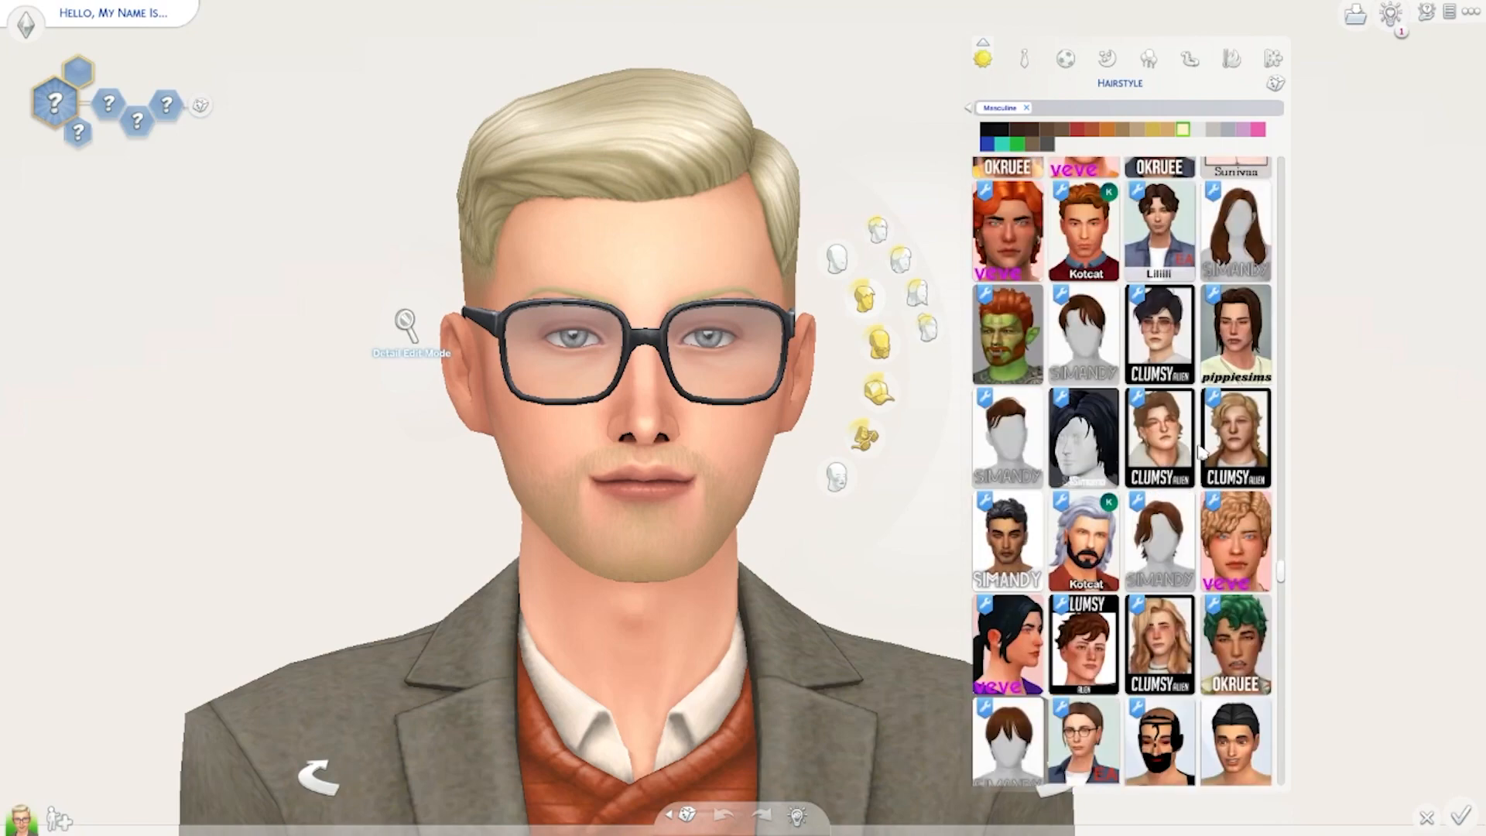
pyautogui.scroll(-3, 1201, 453)
pyautogui.scroll(-8, 1202, 453)
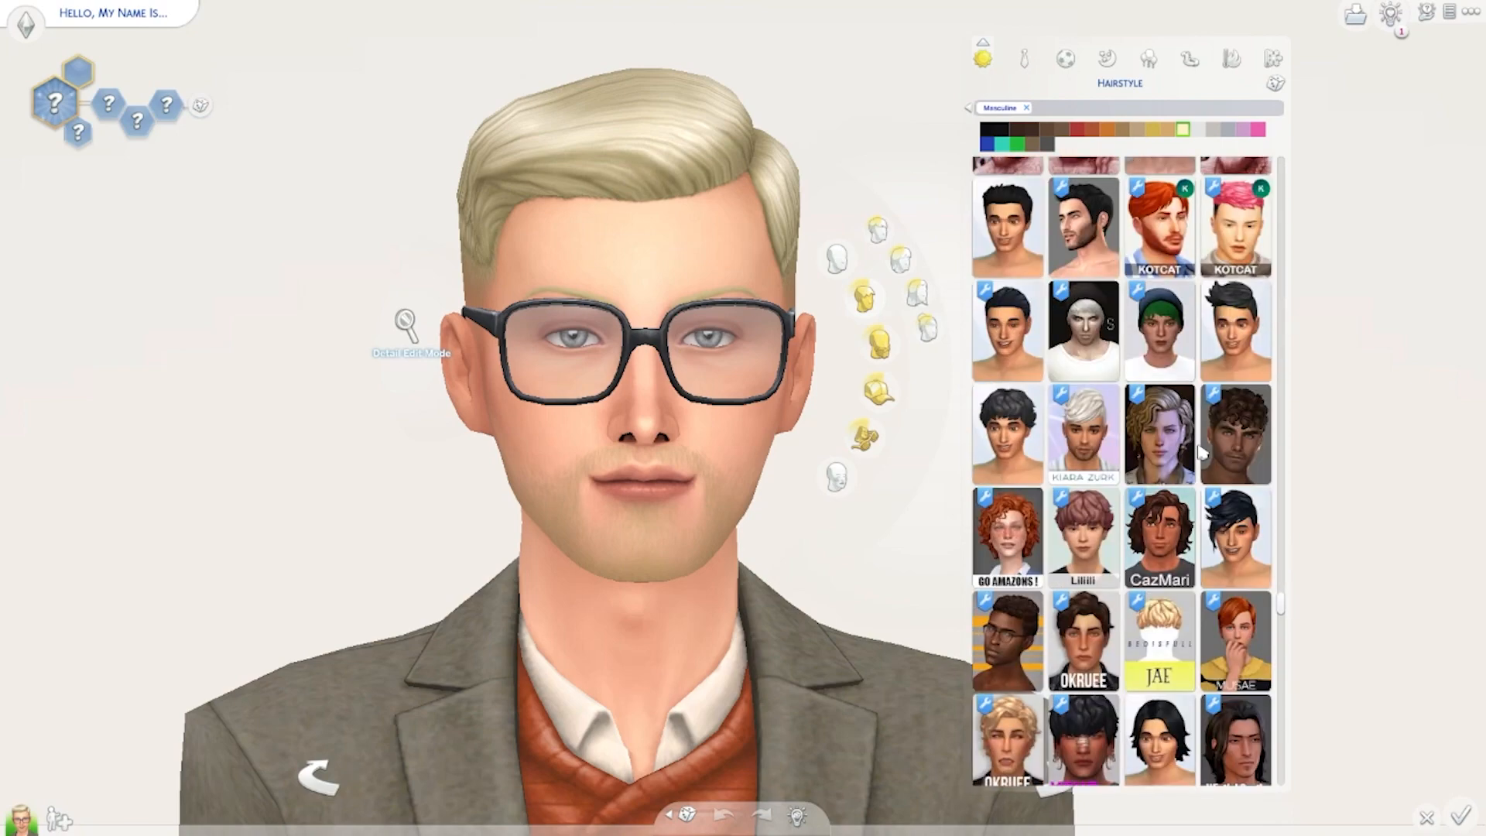
pyautogui.scroll(-12, 1202, 453)
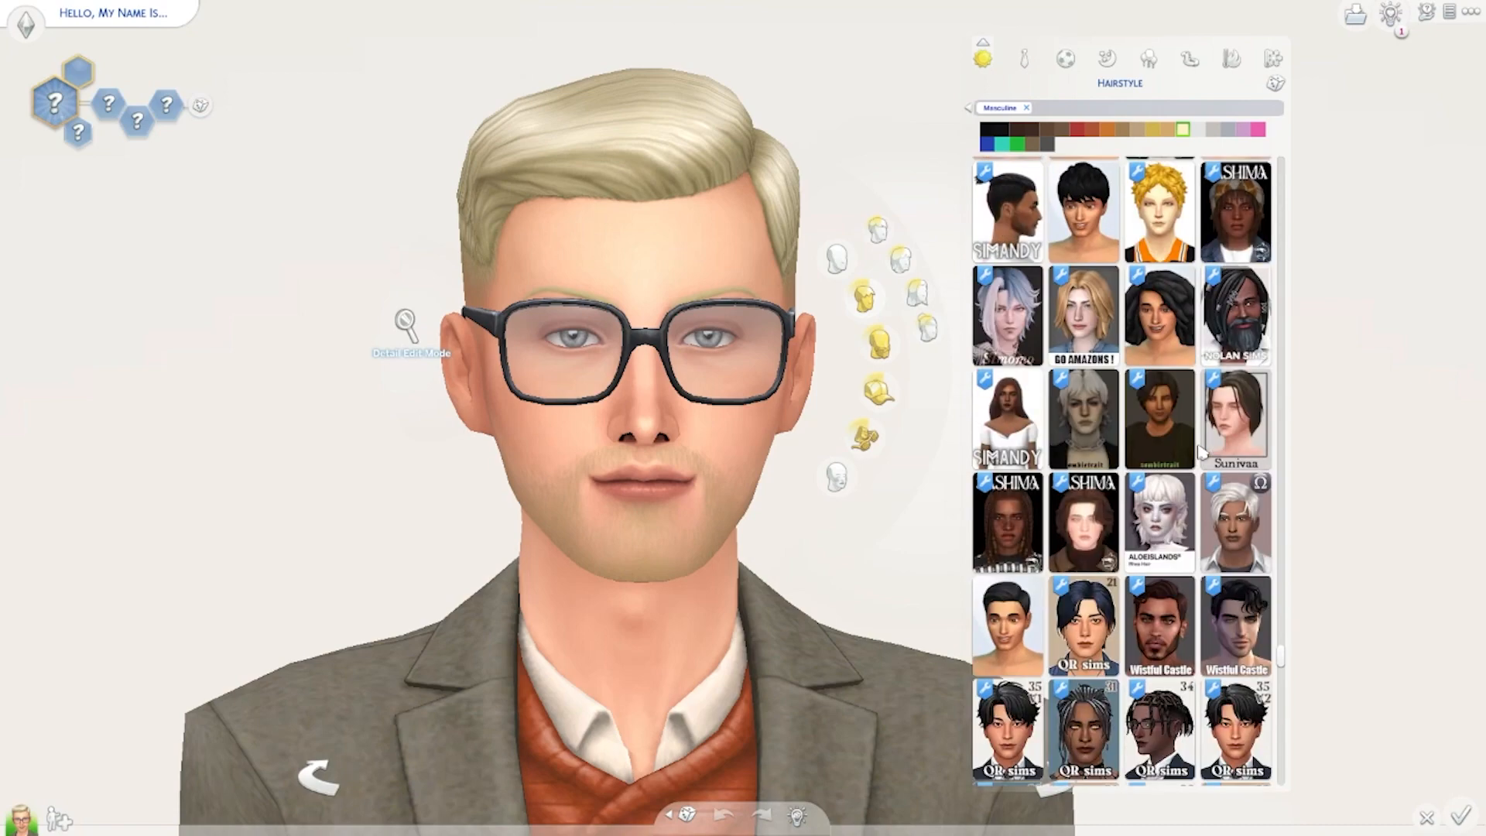
pyautogui.click(1184, 329)
# - Find the recoloured version of QR Sims hair 36 among the hairstyles and apply it to the Sim
pyautogui.scroll(1, 1182, 328)
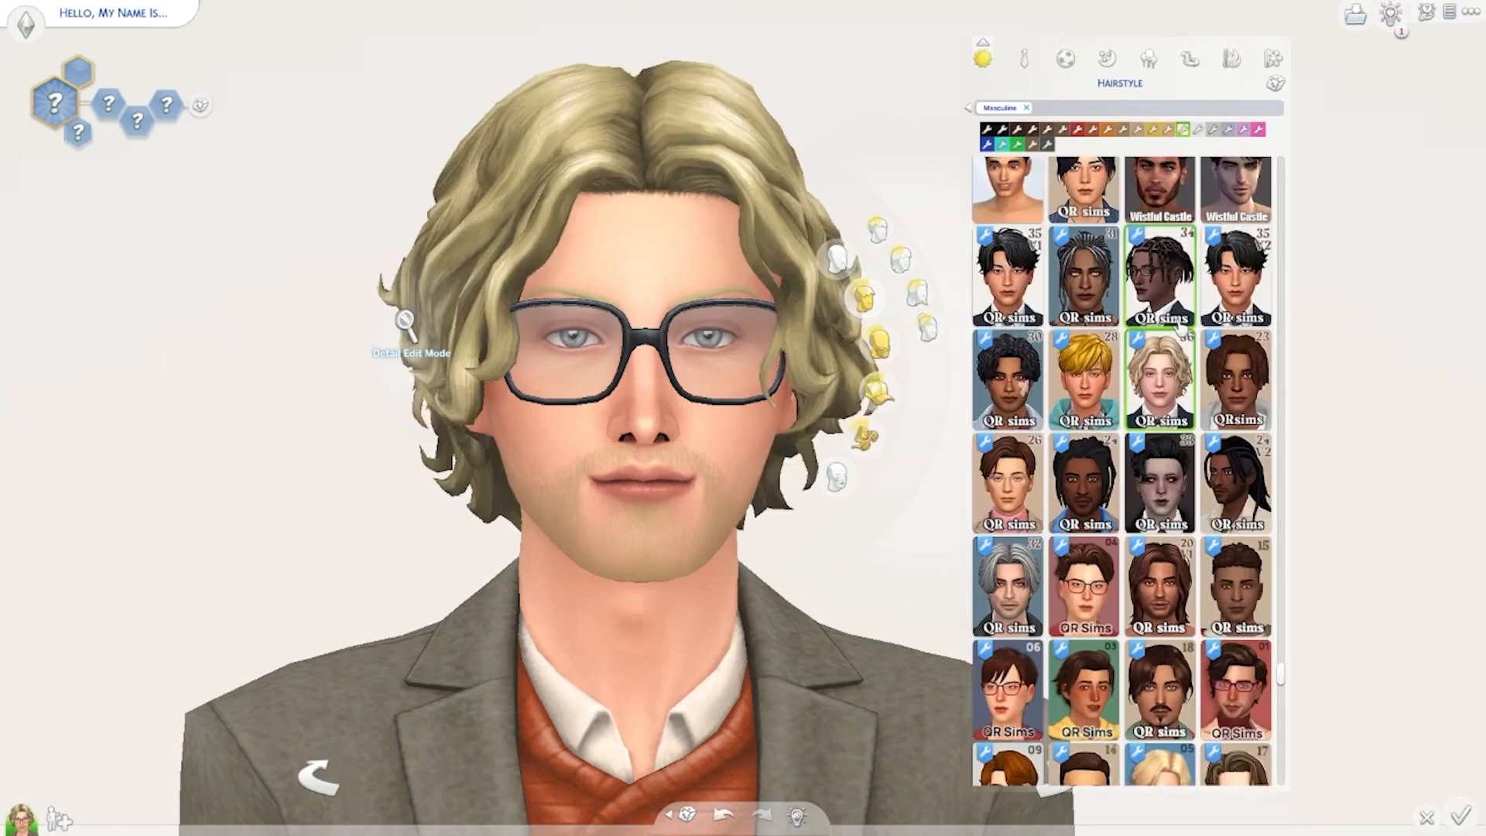
pyautogui.scroll(3, 1111, 418)
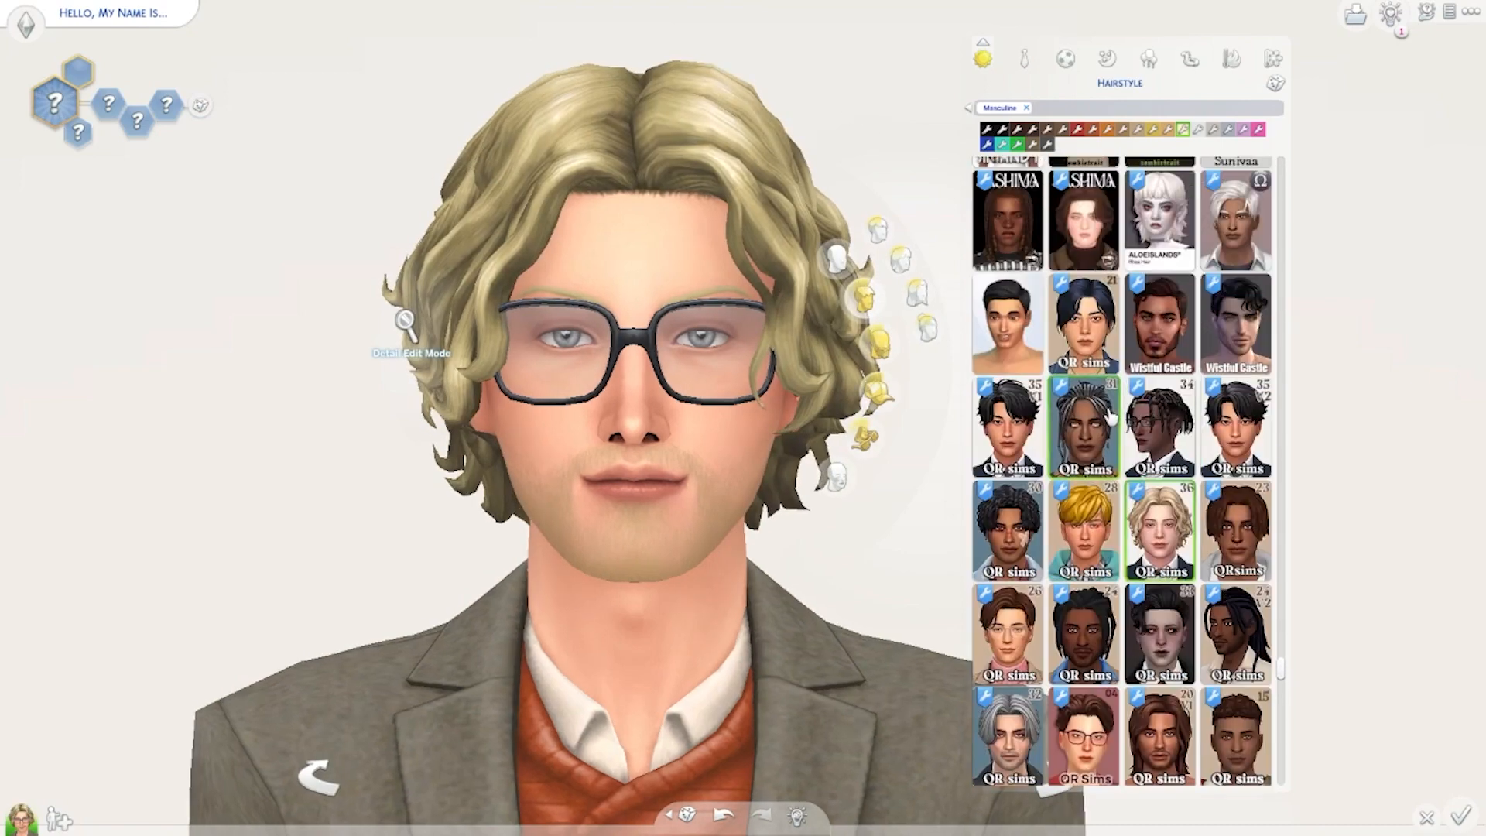
pyautogui.scroll(1, 1112, 418)
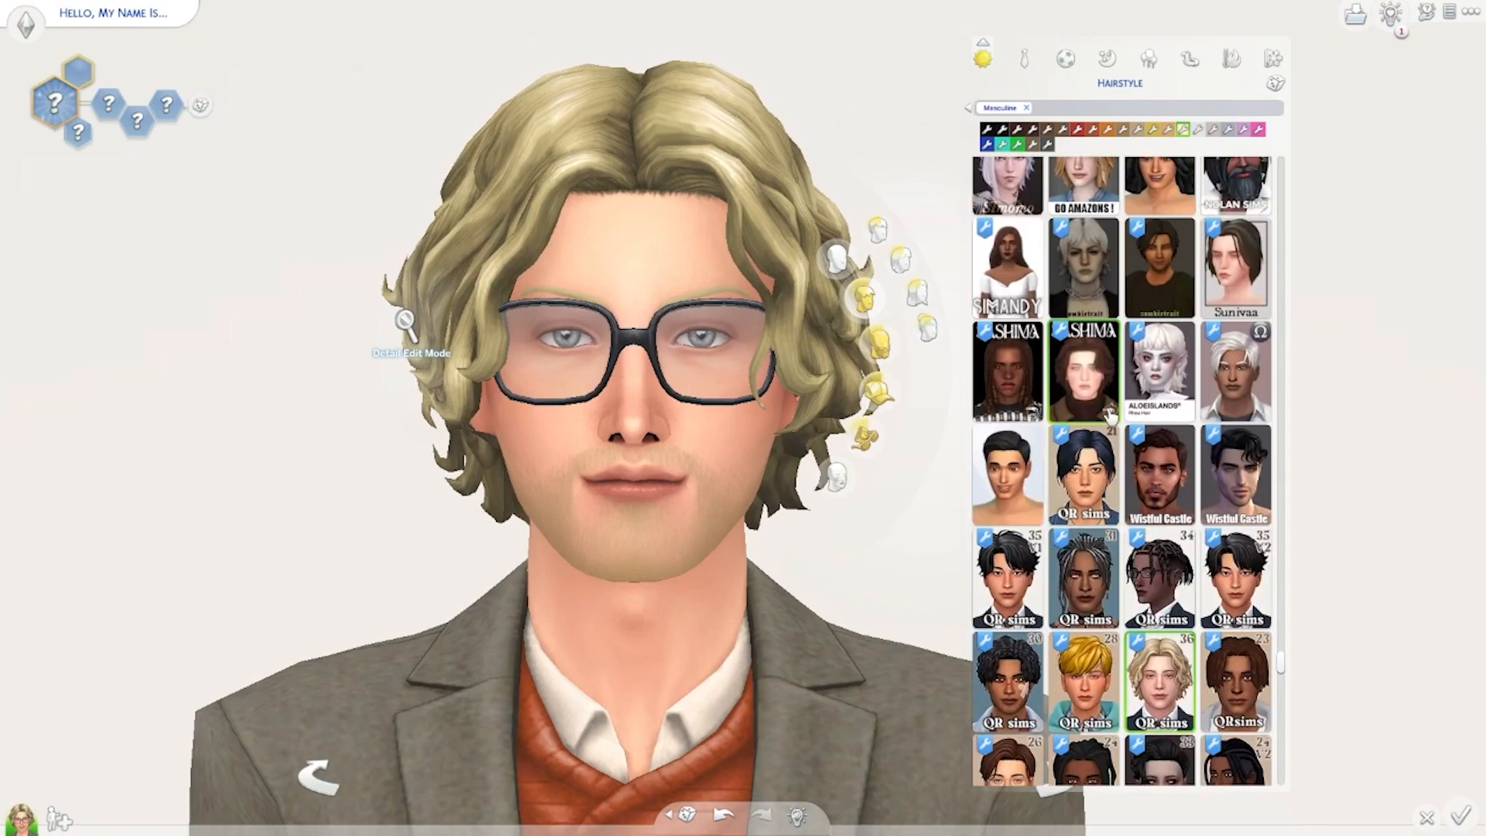
pyautogui.scroll(-10, 1112, 418)
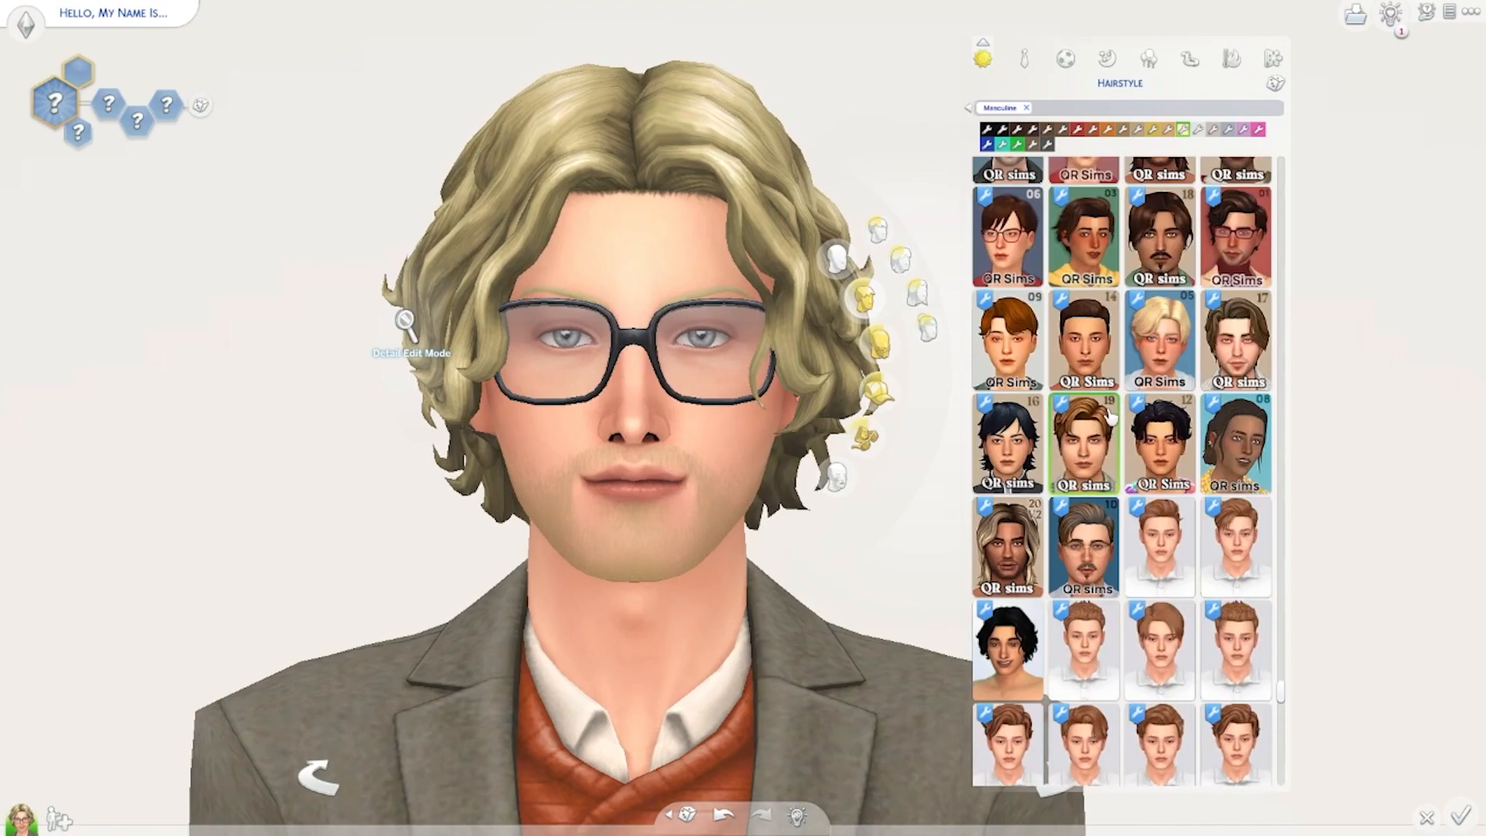
pyautogui.click(1008, 650)
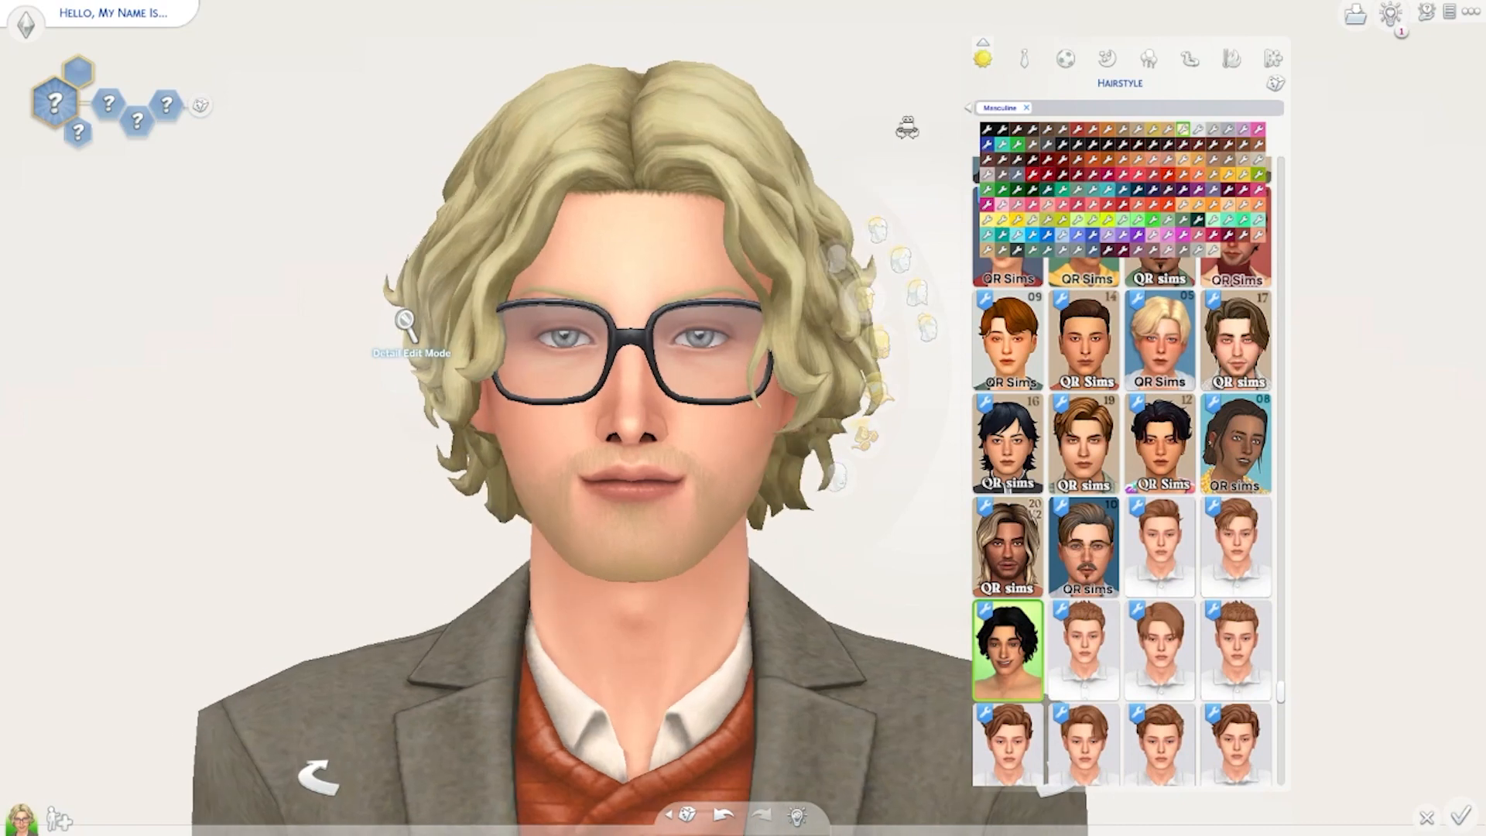
# - Try several of the added colour swatches on the hair, including coral, mauve and red, and finish on bright blue
pyautogui.click(1091, 205)
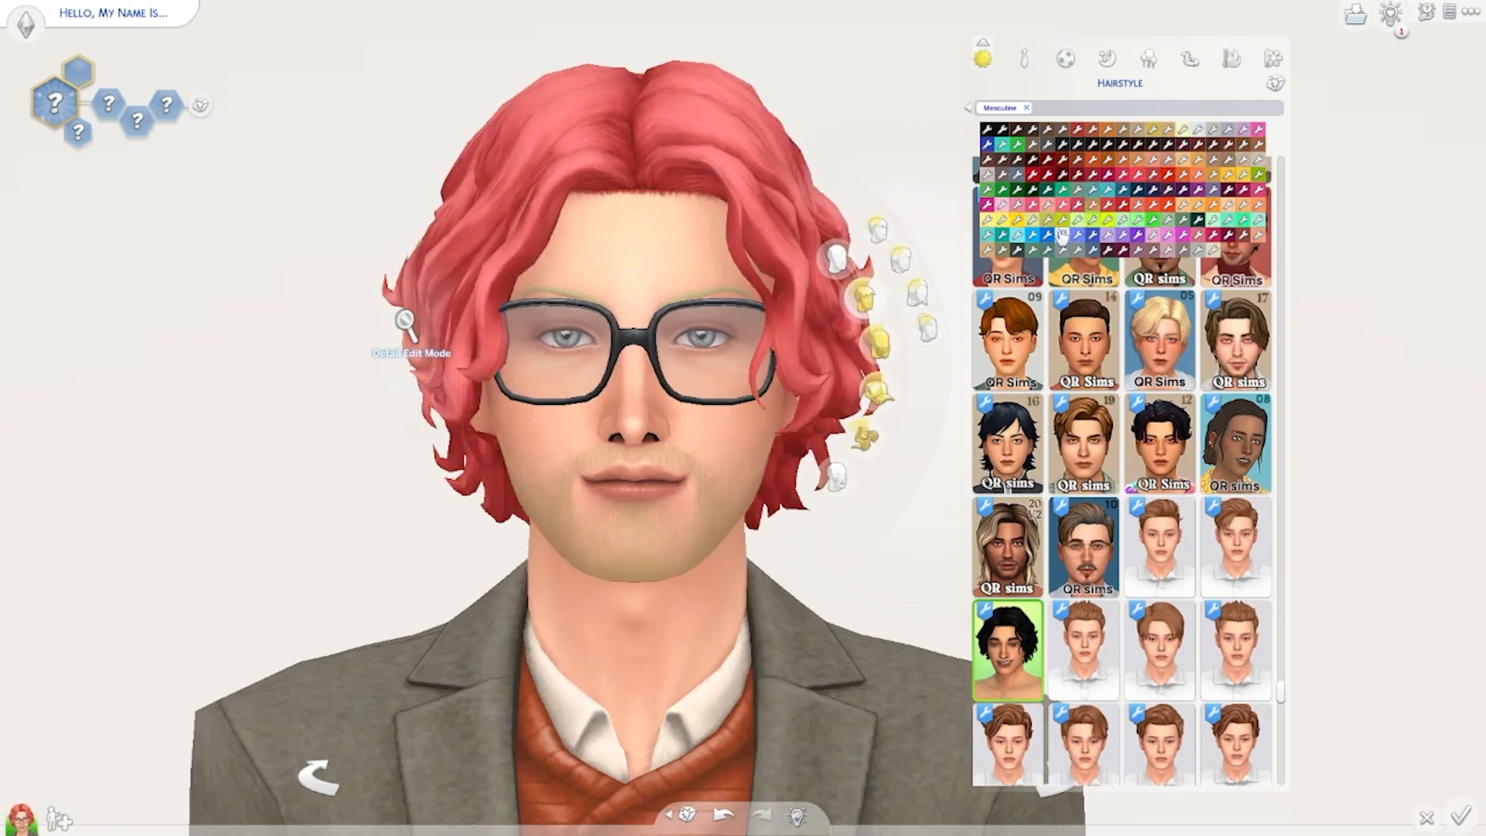
pyautogui.click(1064, 235)
pyautogui.click(1123, 175)
pyautogui.click(1123, 189)
pyautogui.click(1153, 249)
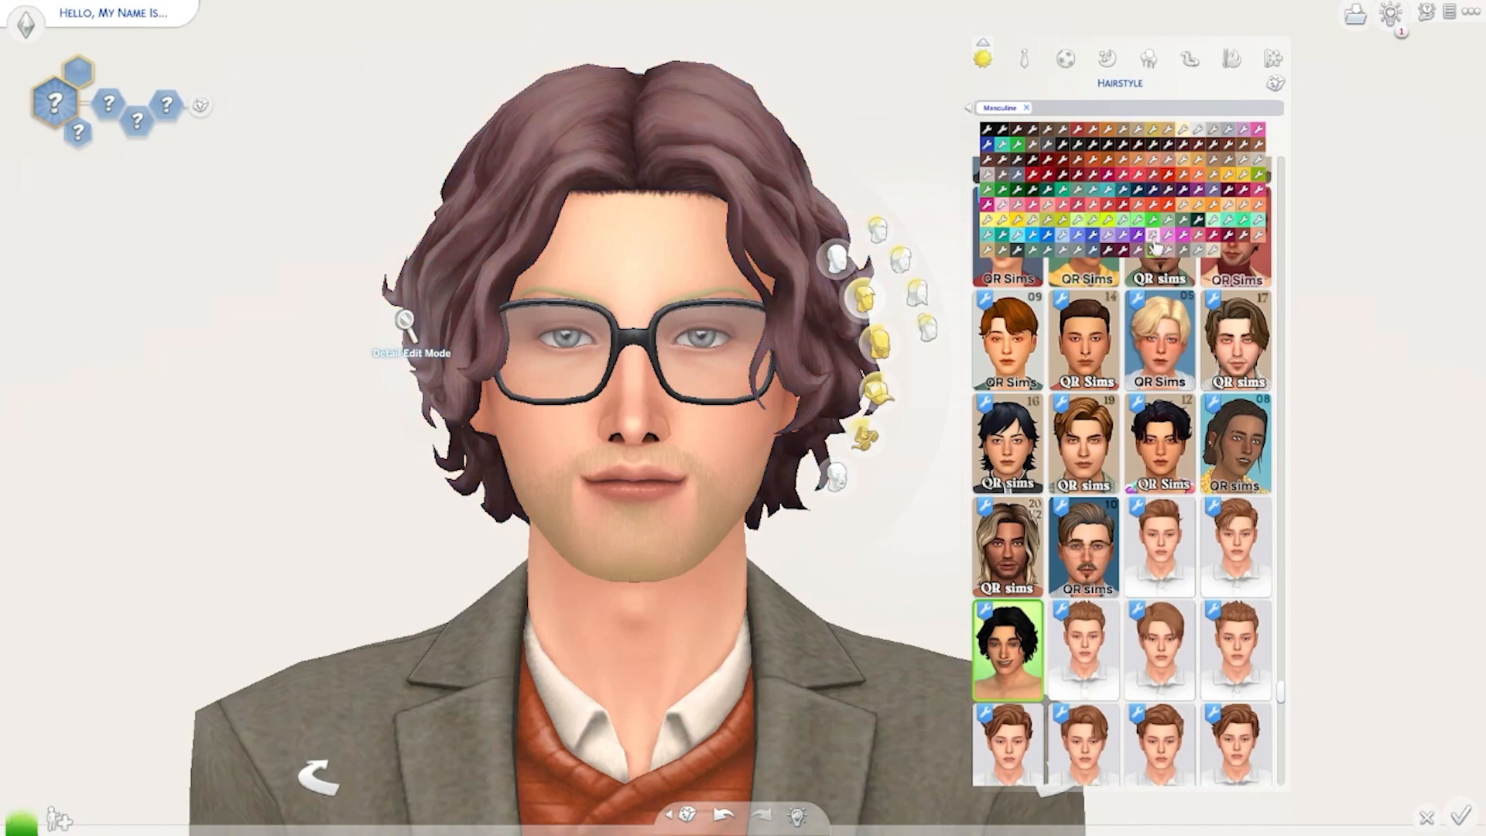
pyautogui.click(1153, 234)
pyautogui.click(1198, 234)
pyautogui.click(1108, 204)
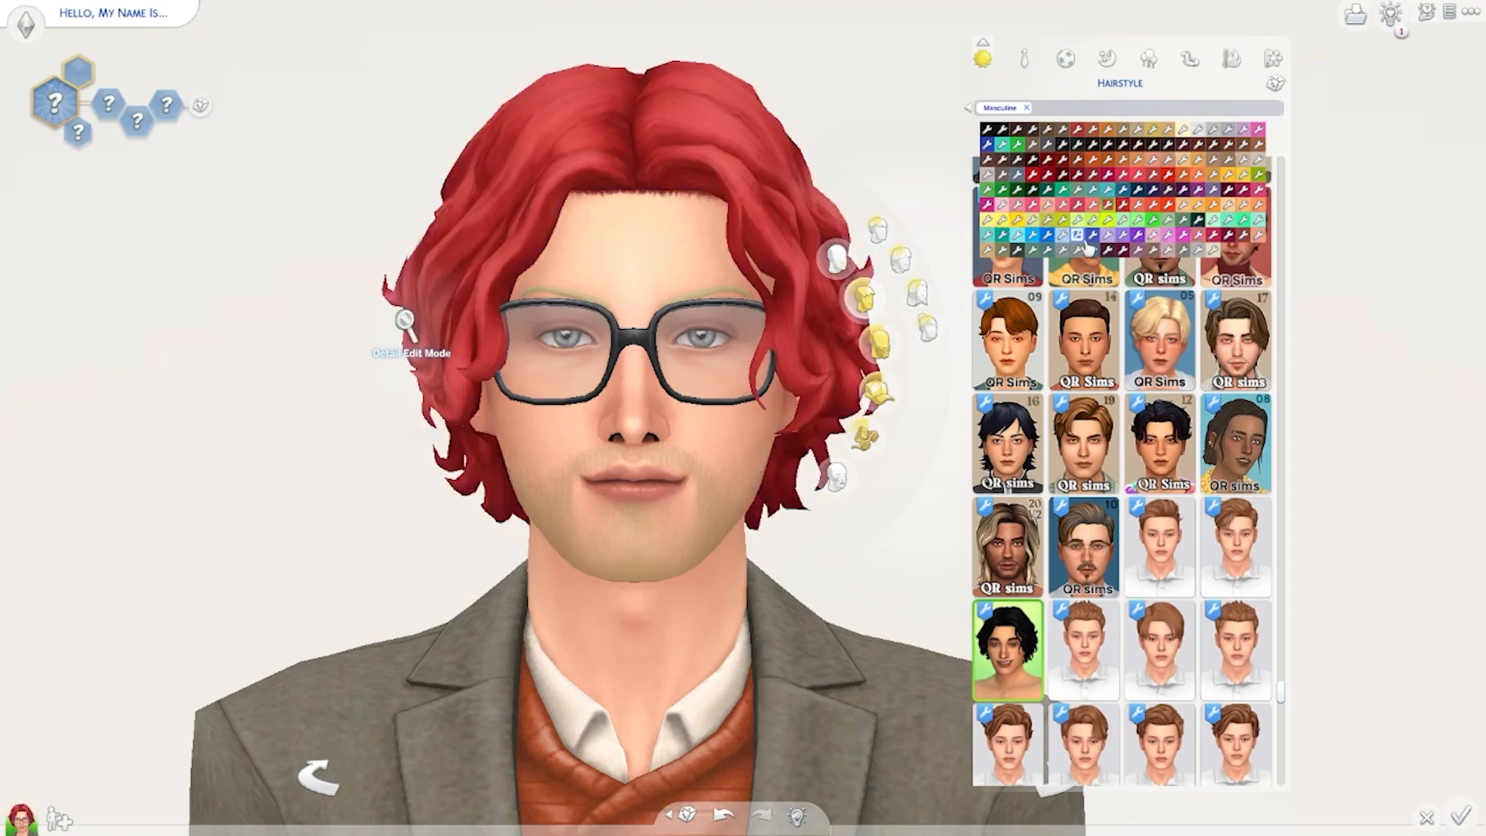
pyautogui.click(1046, 236)
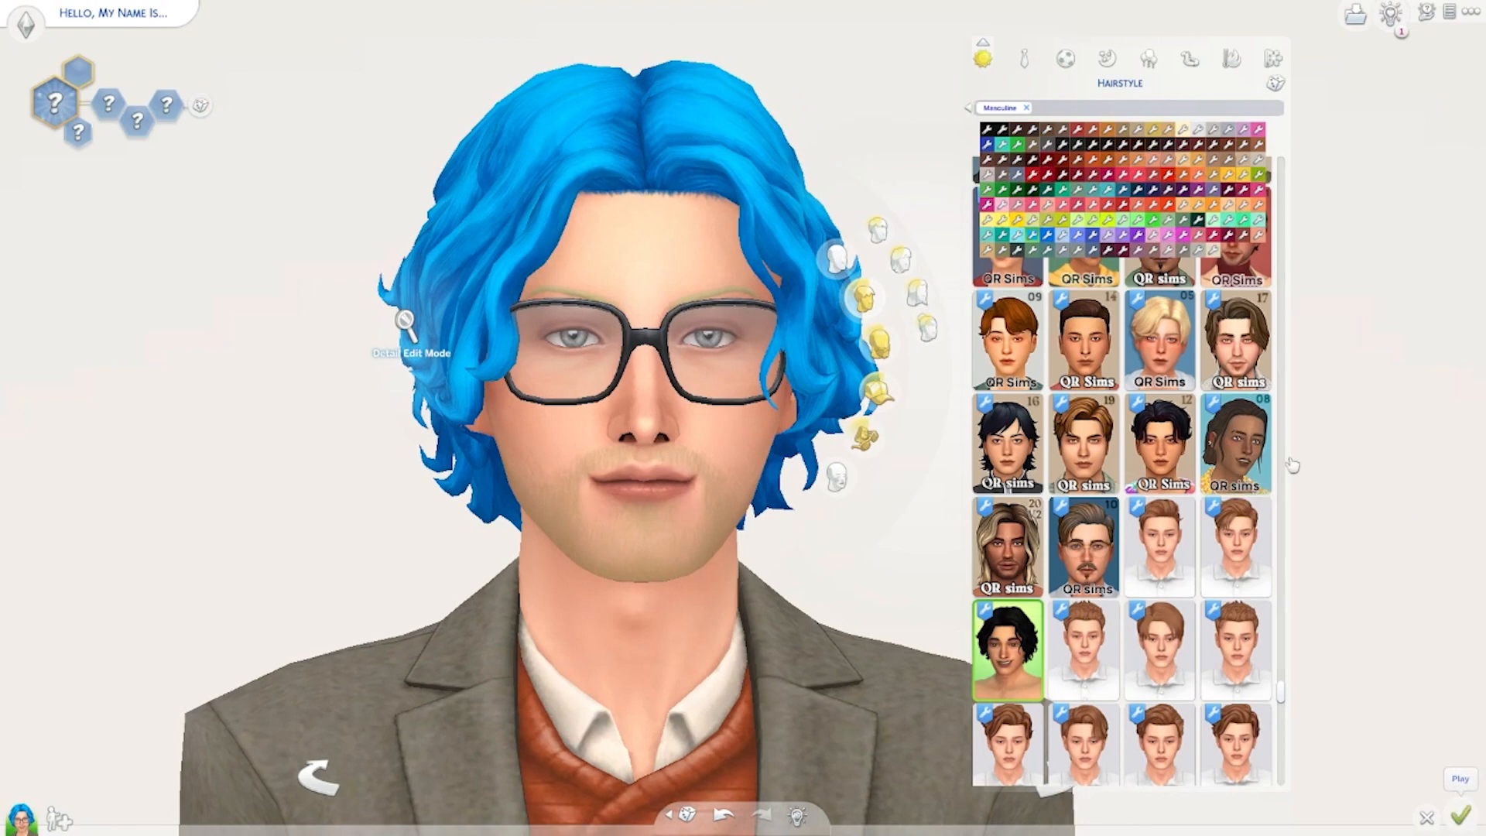
# - Give the Sim a random full name and random traits, and choose an Athletic aspiration
pyautogui.click(93, 27)
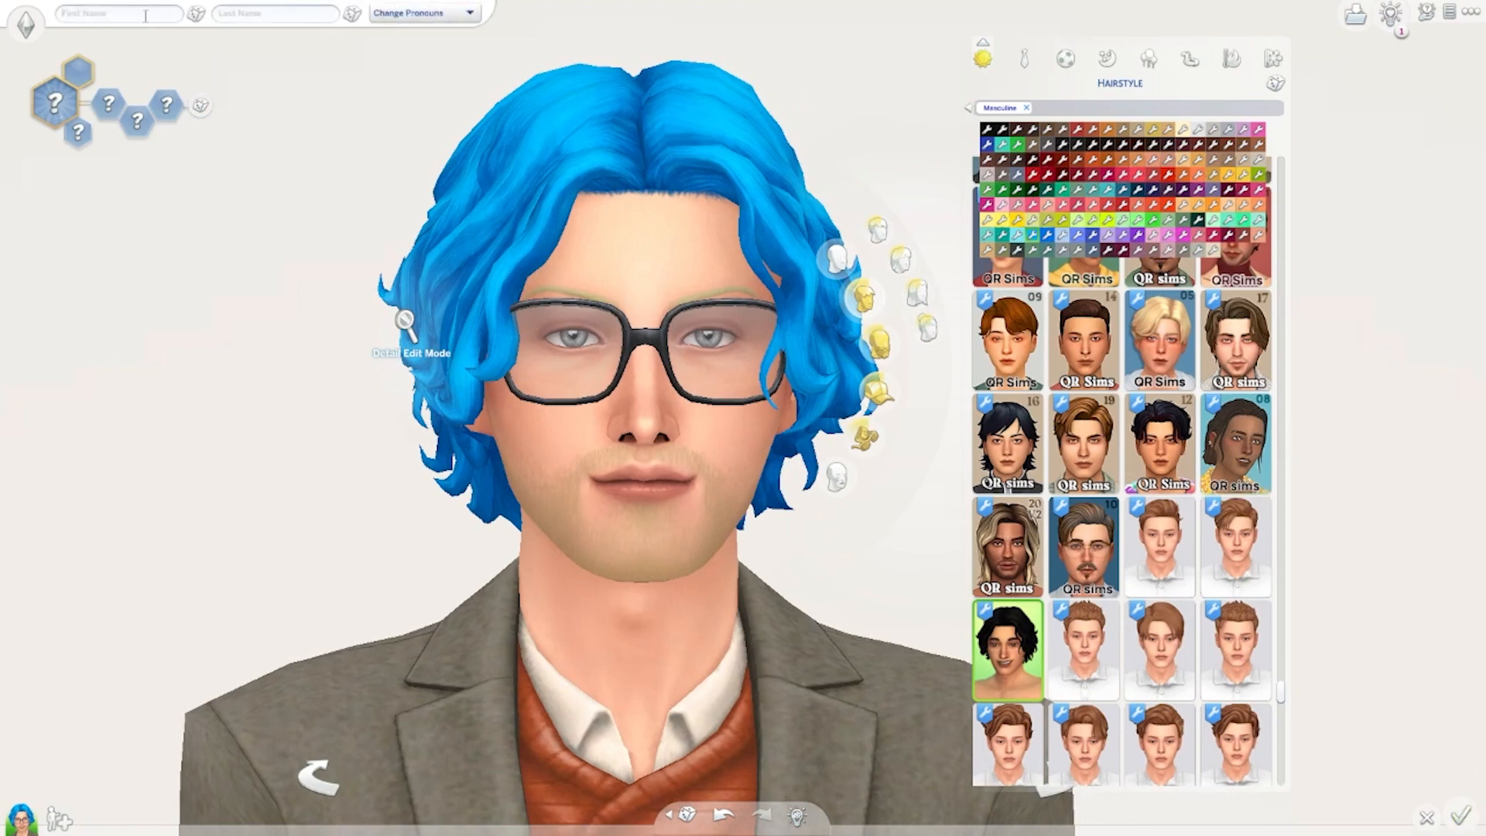
pyautogui.moveTo(130, 19)
pyautogui.scroll(-3, 405, 321)
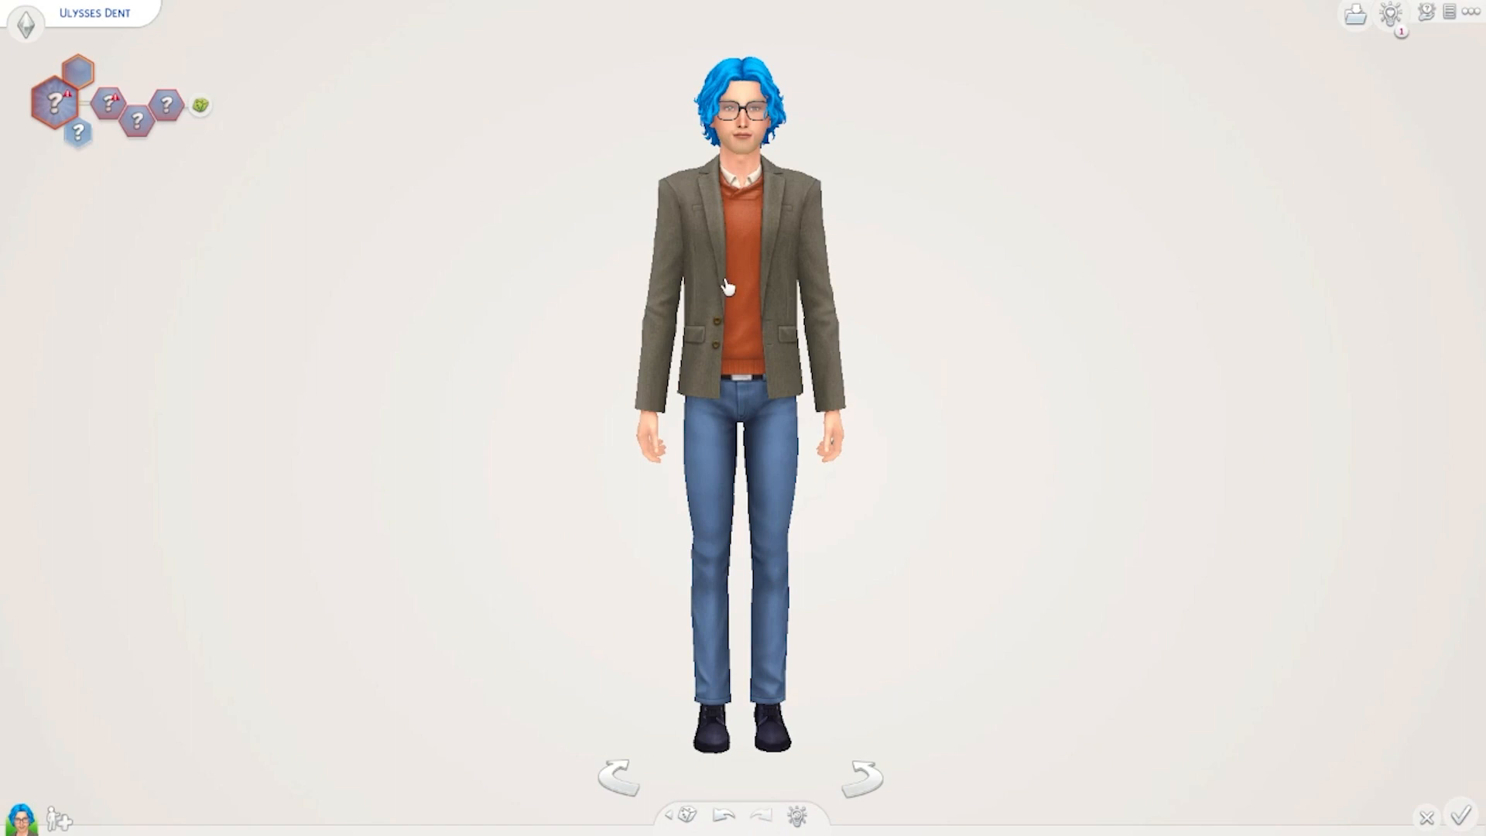
pyautogui.scroll(1, 868, 333)
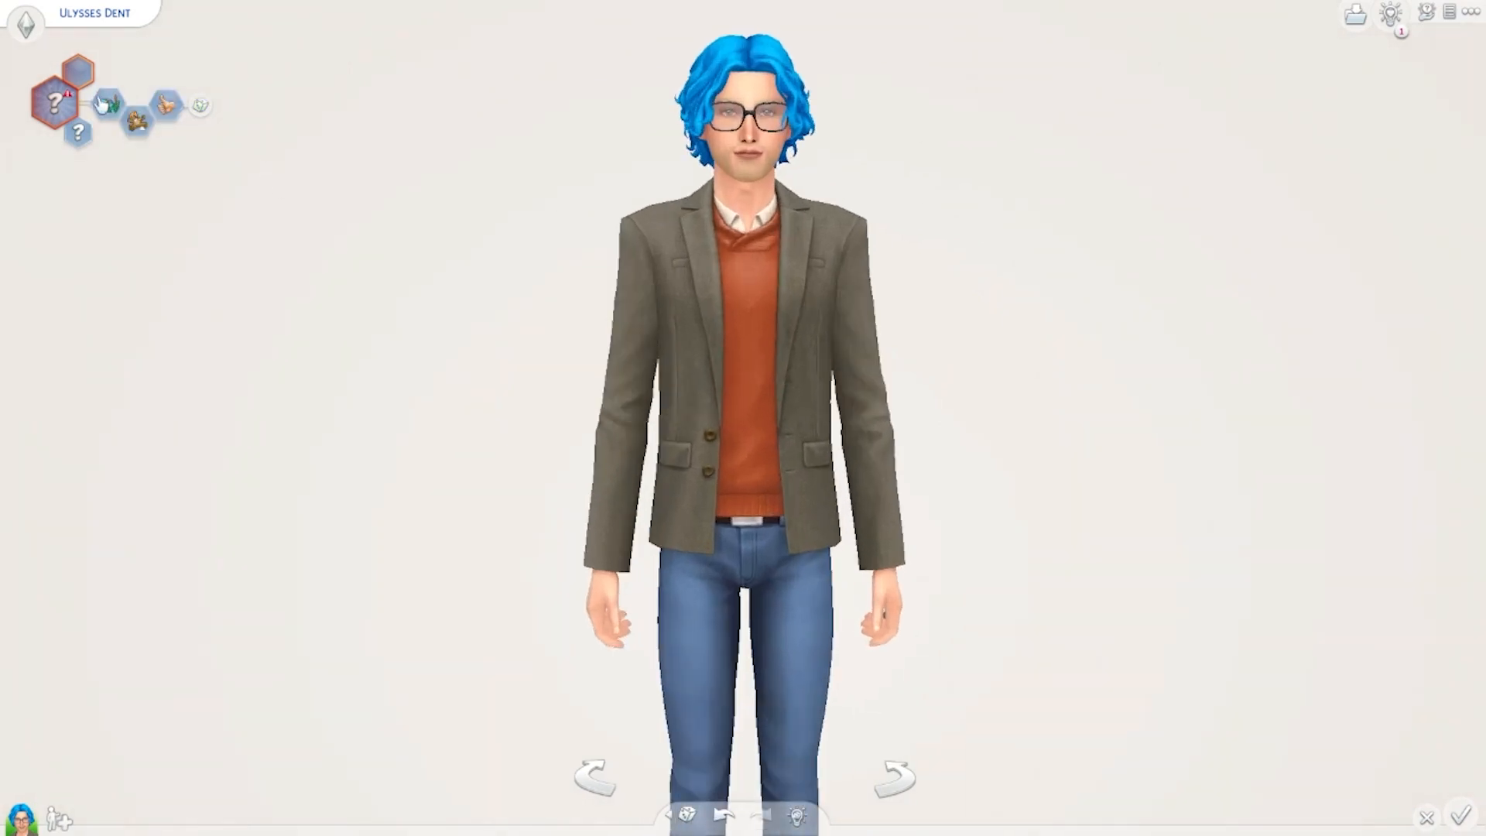
pyautogui.click(71, 120)
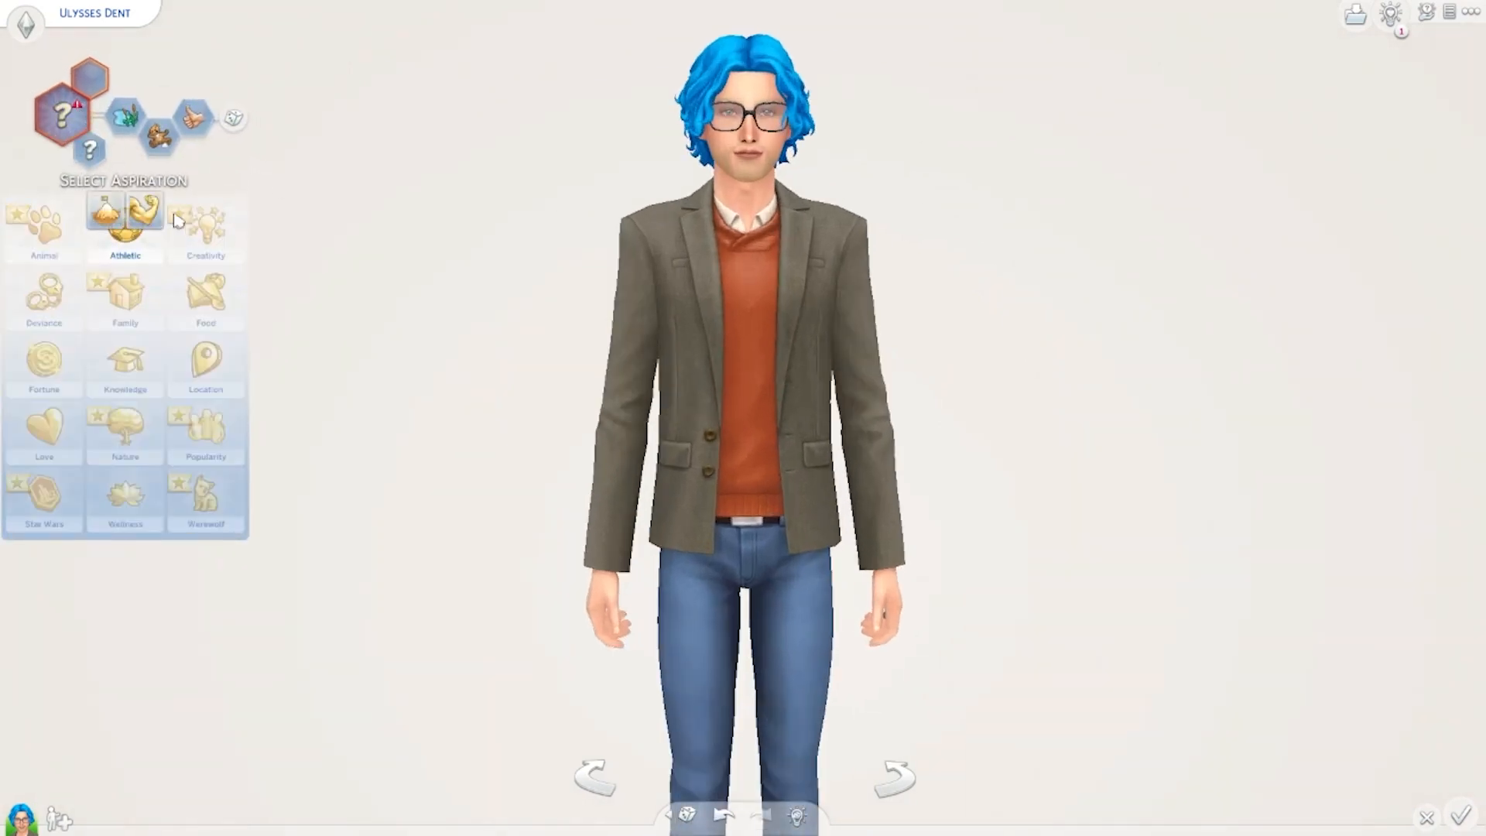
pyautogui.click(143, 215)
# - Save the household and move it onto the empty Avarice Acres lot, dismissing the Better Exceptions notification in the game
pyautogui.click(1471, 824)
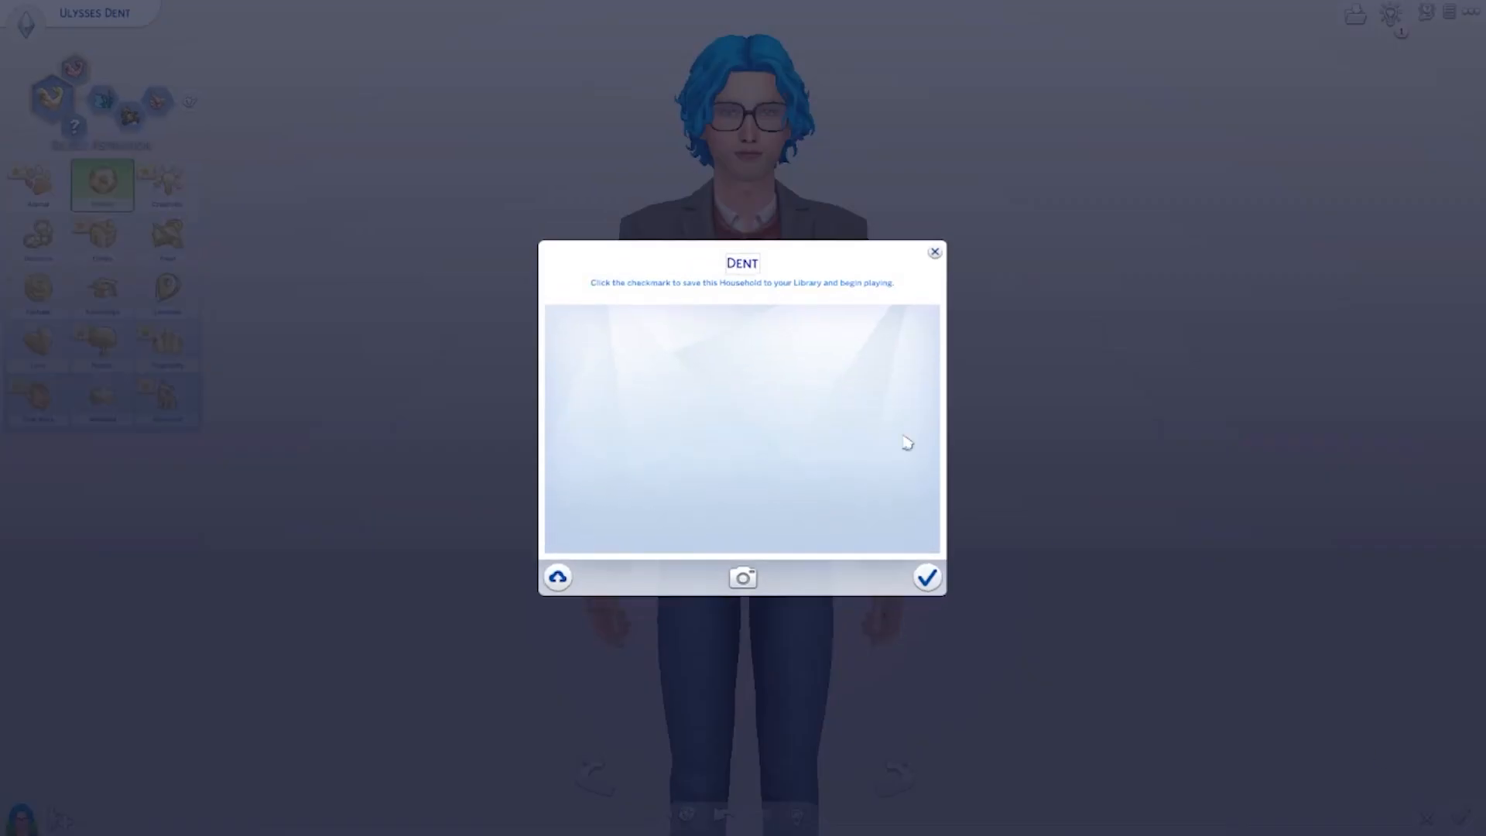
pyautogui.click(928, 590)
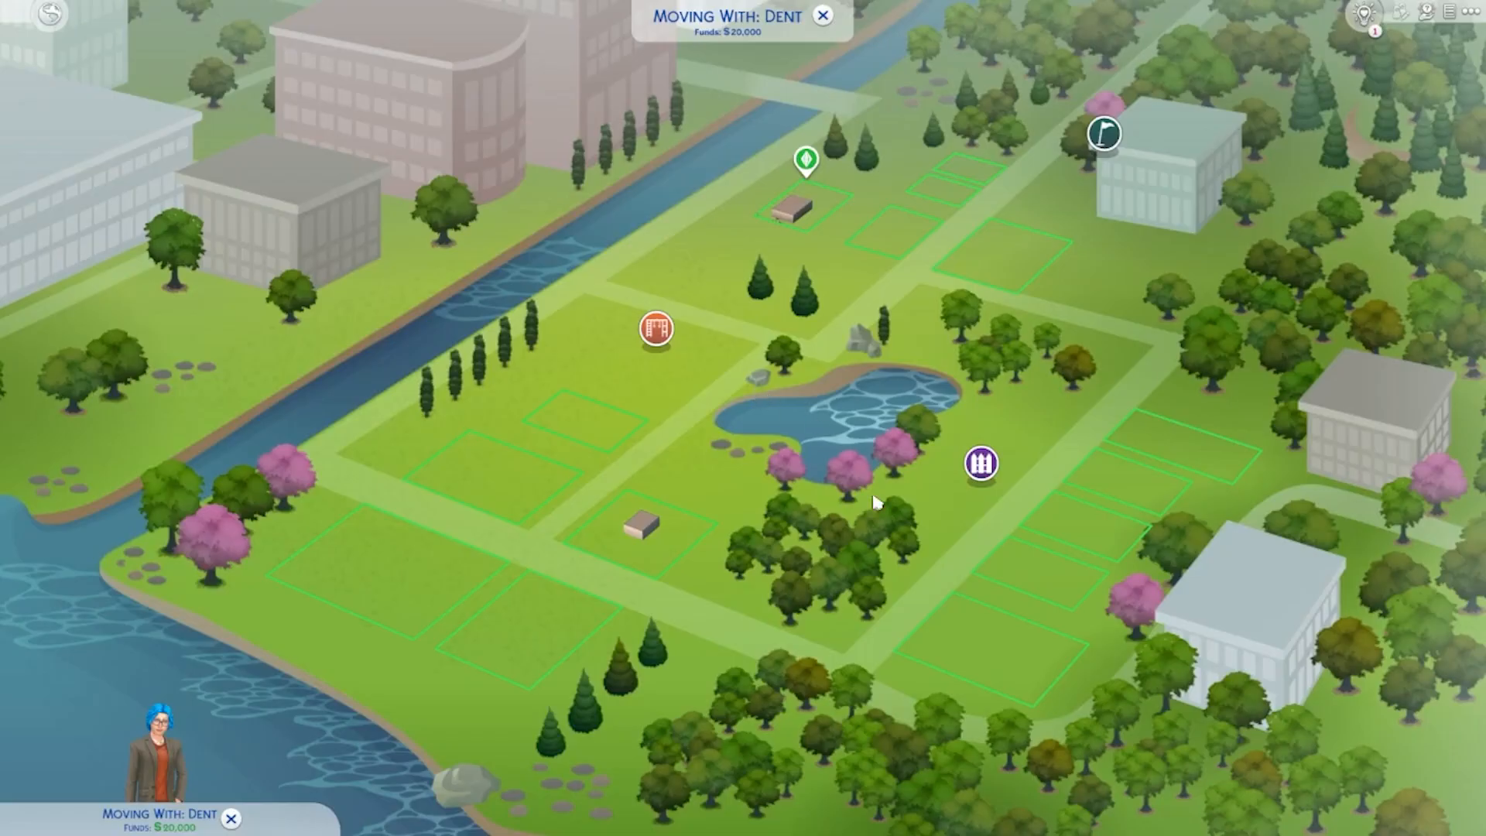
pyautogui.click(1434, 786)
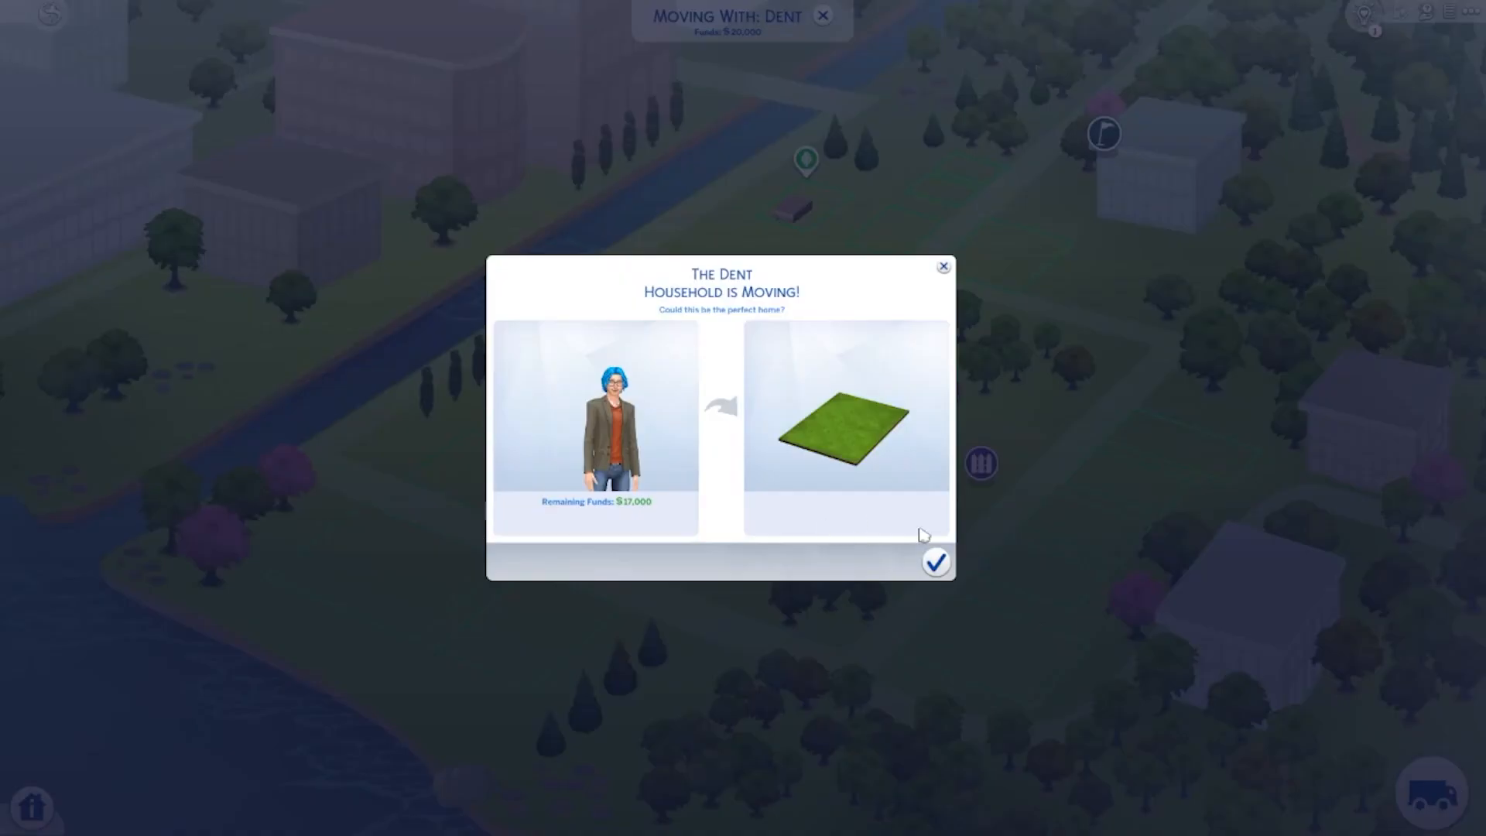
pyautogui.click(936, 563)
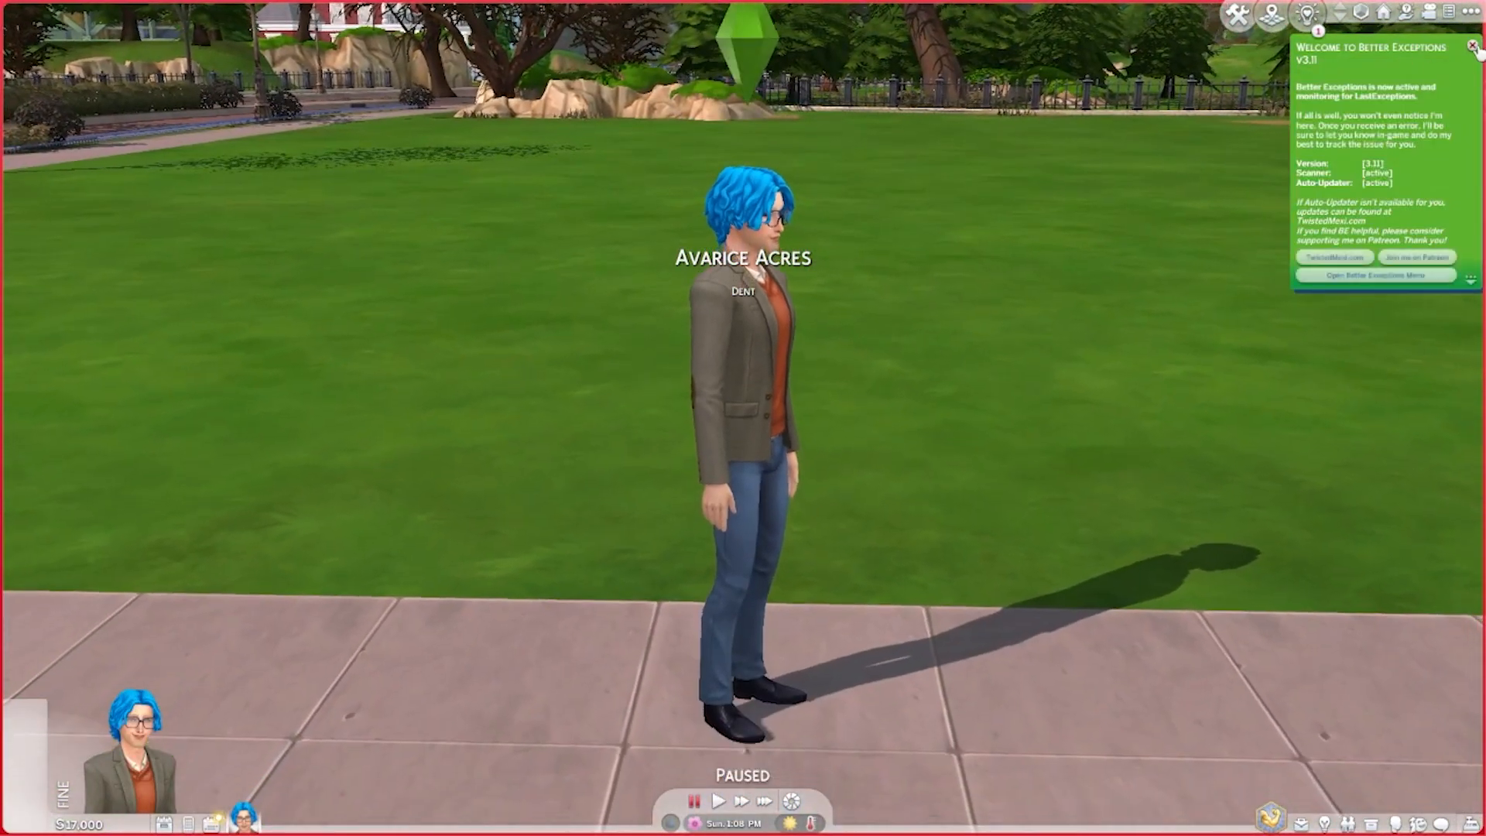
pyautogui.click(1472, 47)
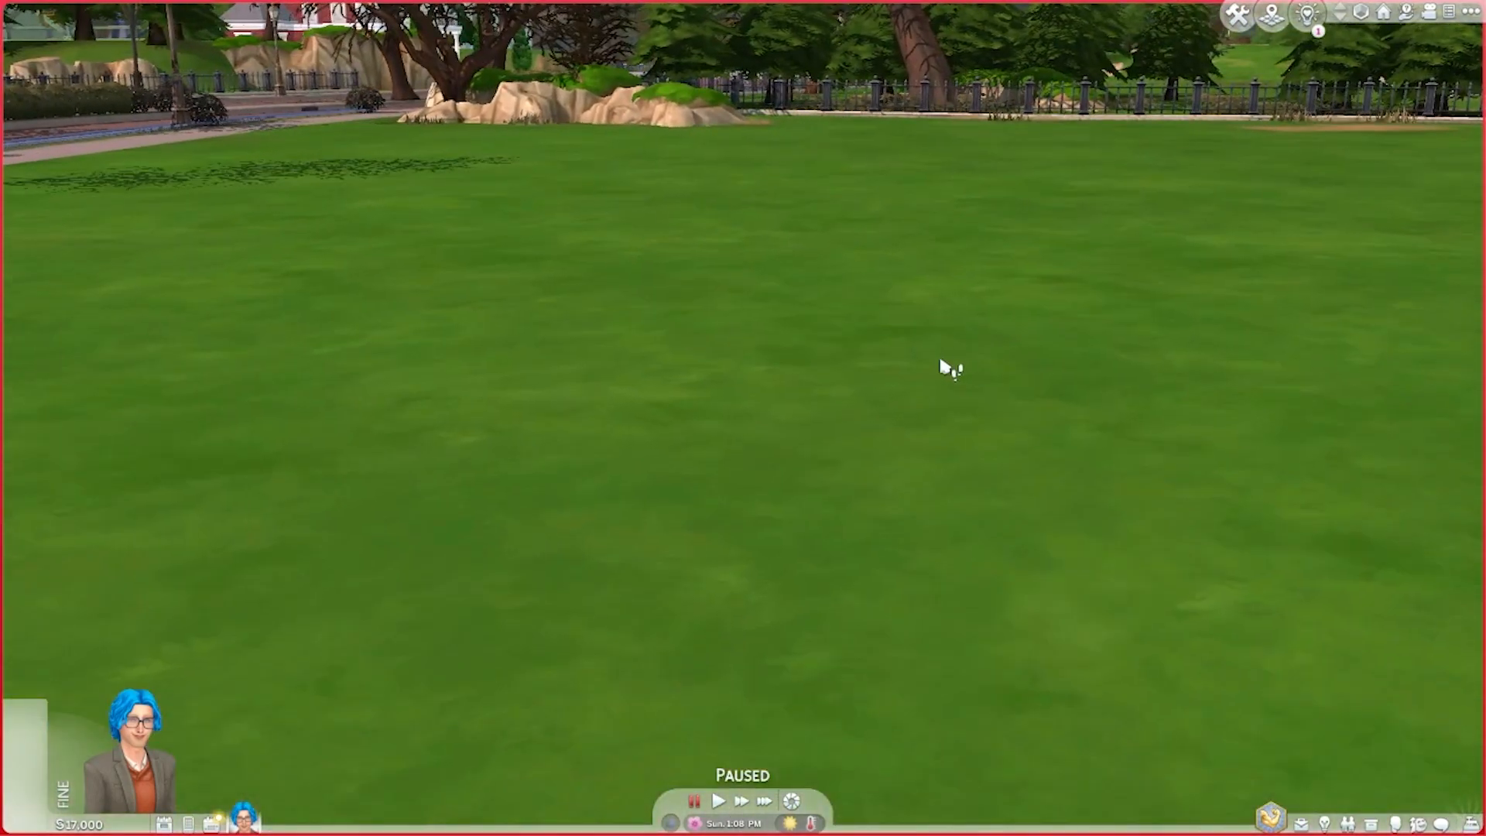